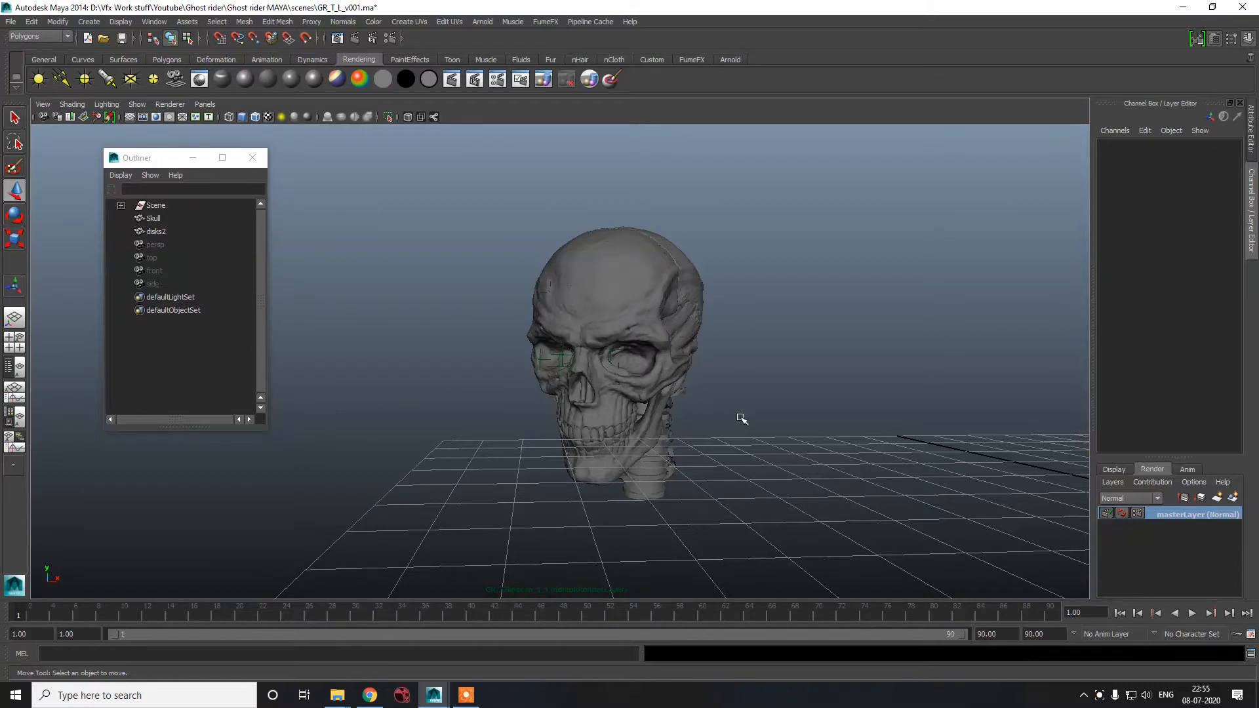
left_click(658, 311)
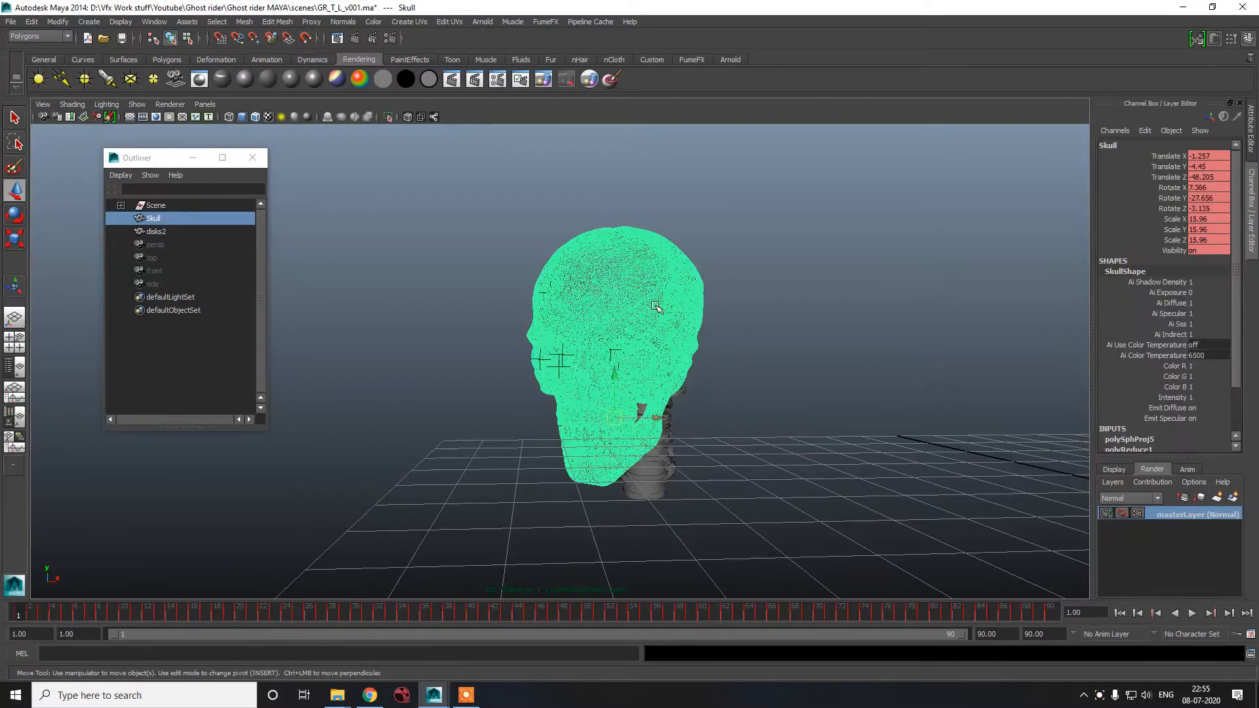
left_click(741, 392)
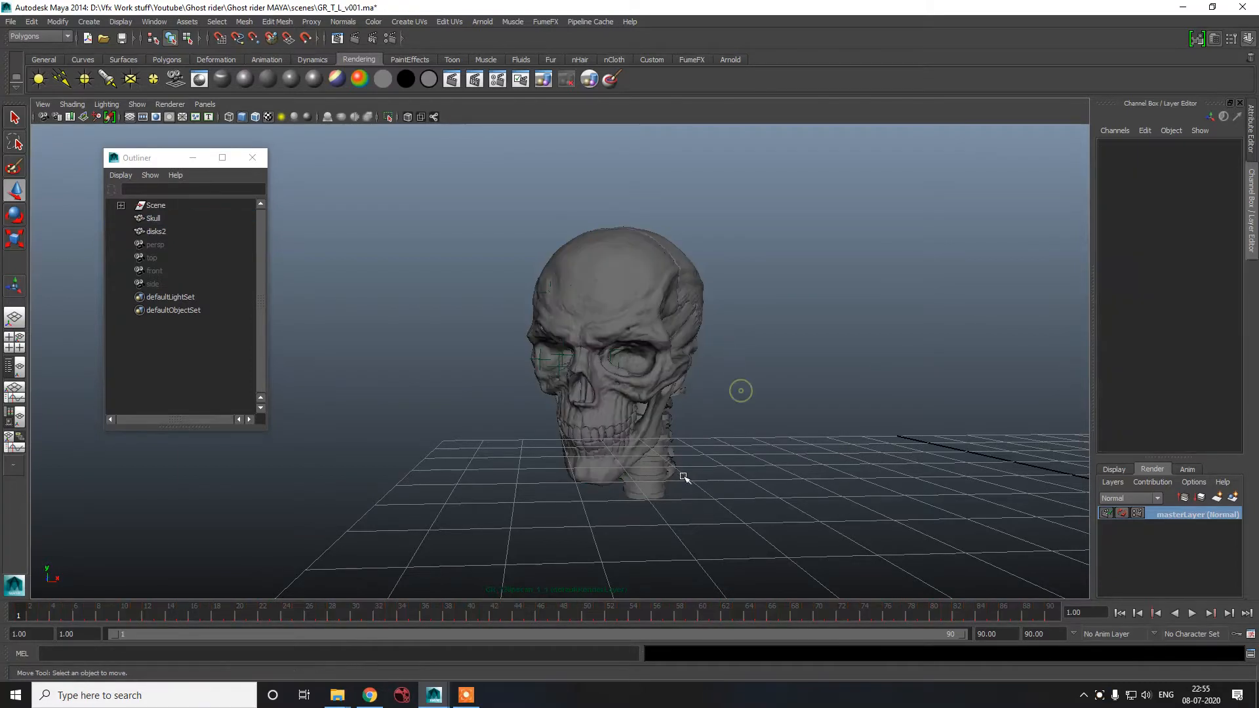
left_click(645, 463)
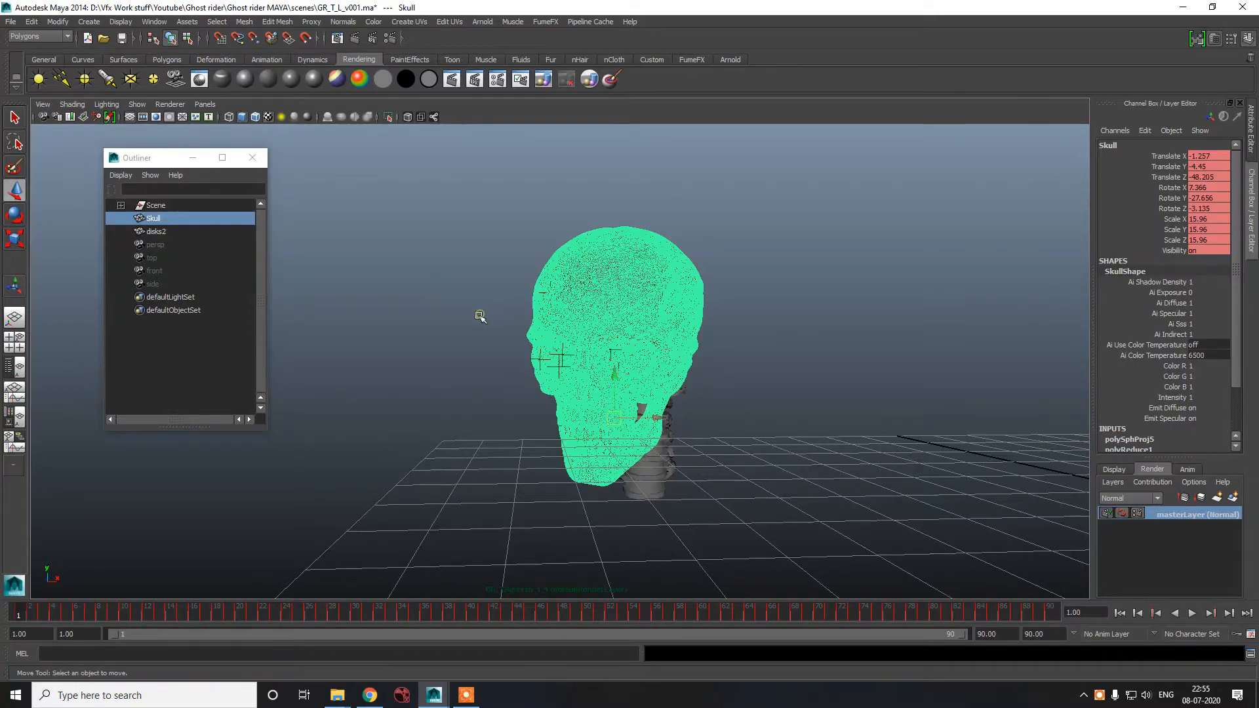
left_click(480, 315)
- Create a Blinn material in Hypershade and assign it to the Skull and disks2 meshes
left_click(155, 22)
mouse_move(155, 41)
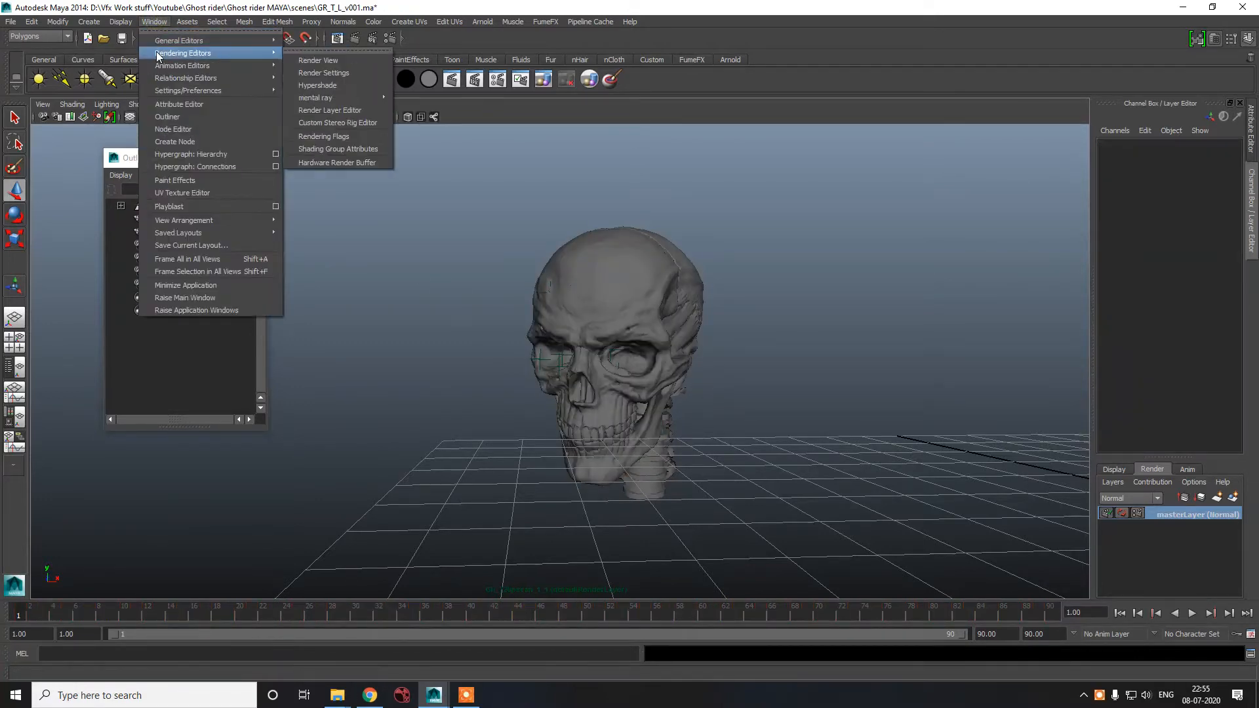
left_click(307, 84)
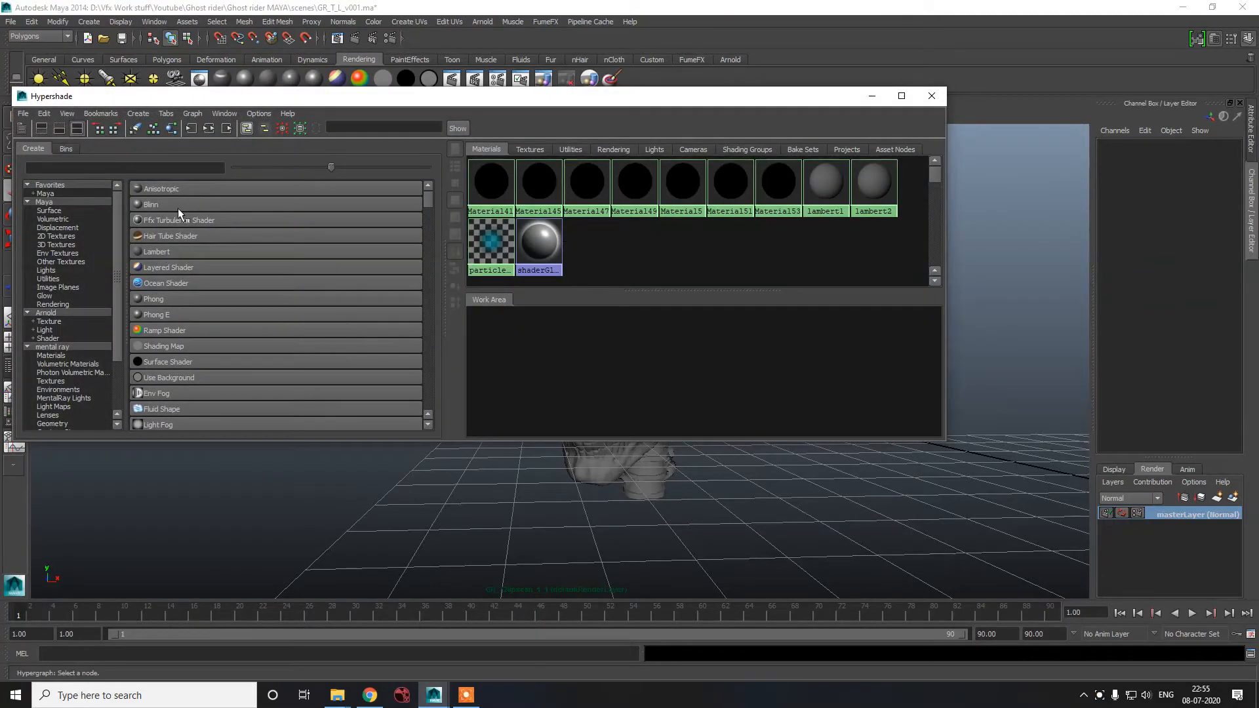
left_click(179, 205)
middle_click_drag(508, 357, 616, 455)
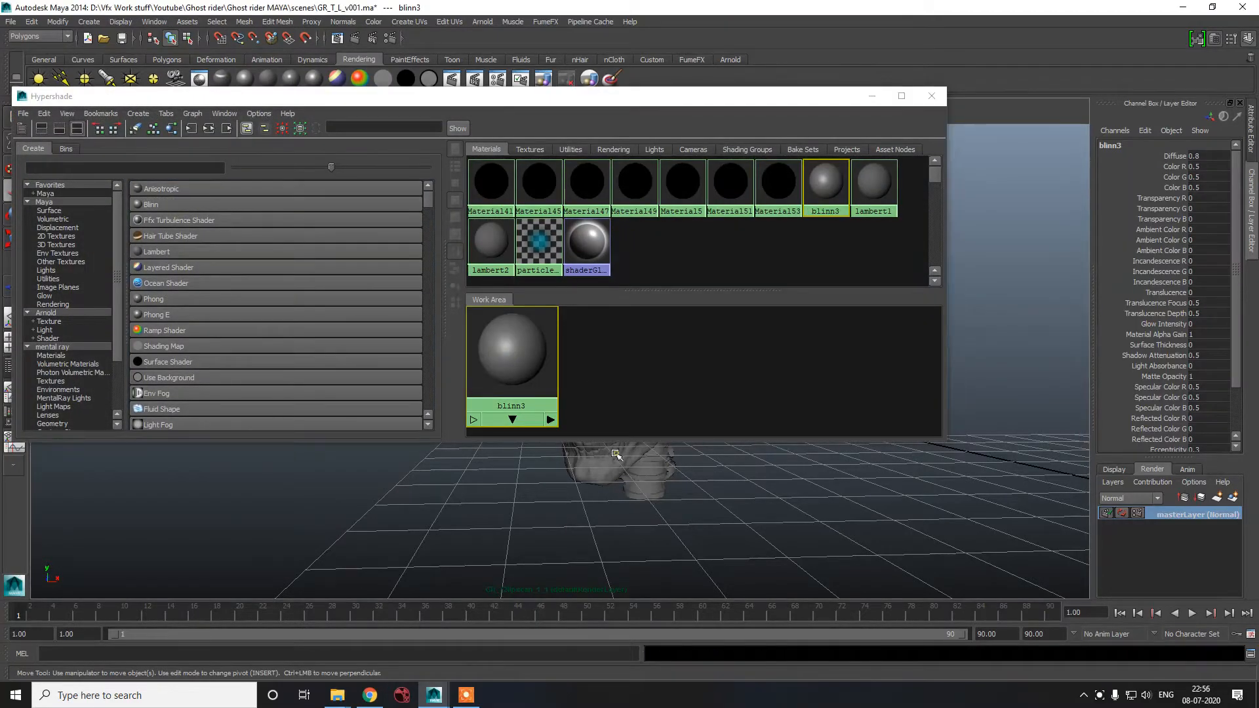
left_click(640, 480)
right_click_drag(534, 369, 535, 348)
left_click(873, 97)
- Connect a File texture to the Blinn material's color and load Texture brusher_v002.tif into it
key("ctrl+a")
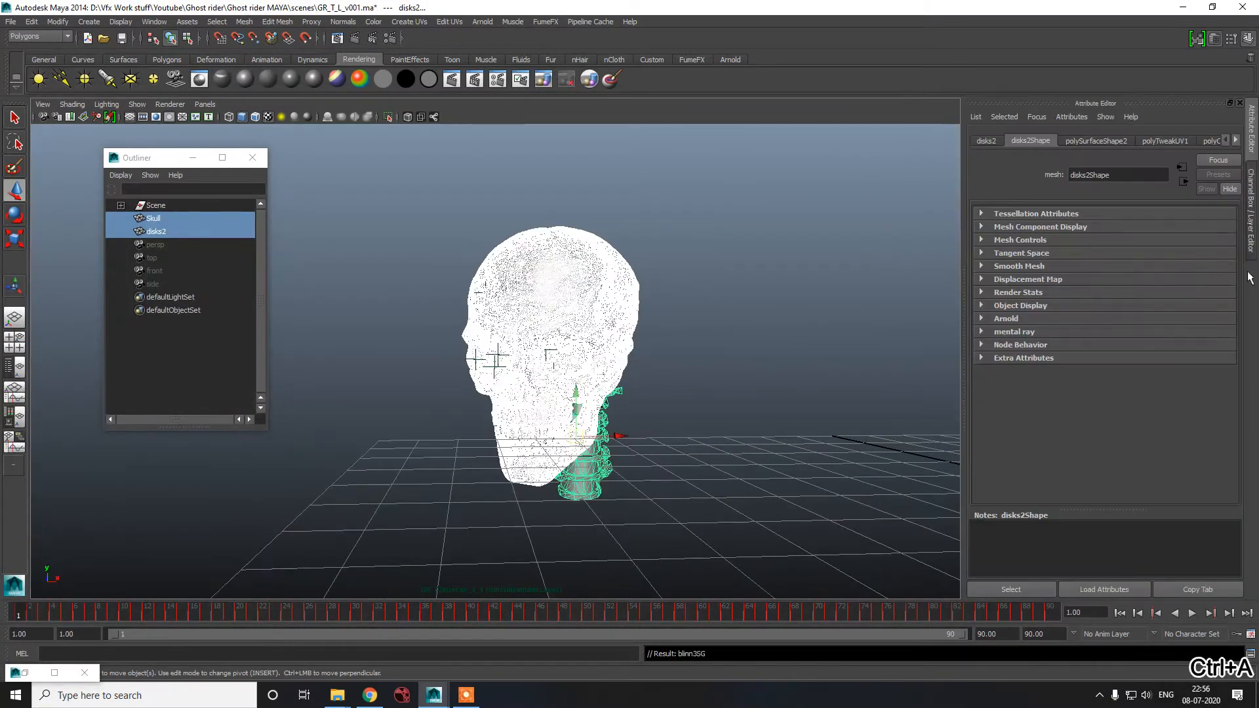
left_click(1236, 141)
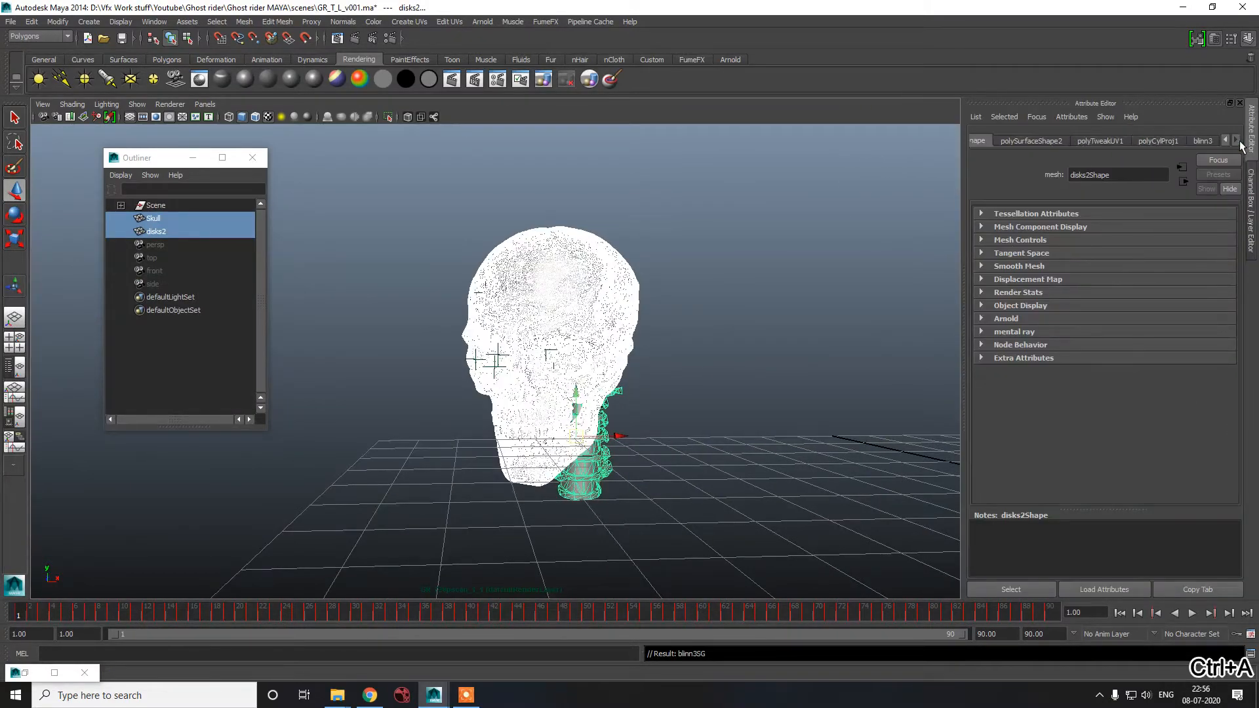
left_click(1203, 141)
left_click(1212, 290)
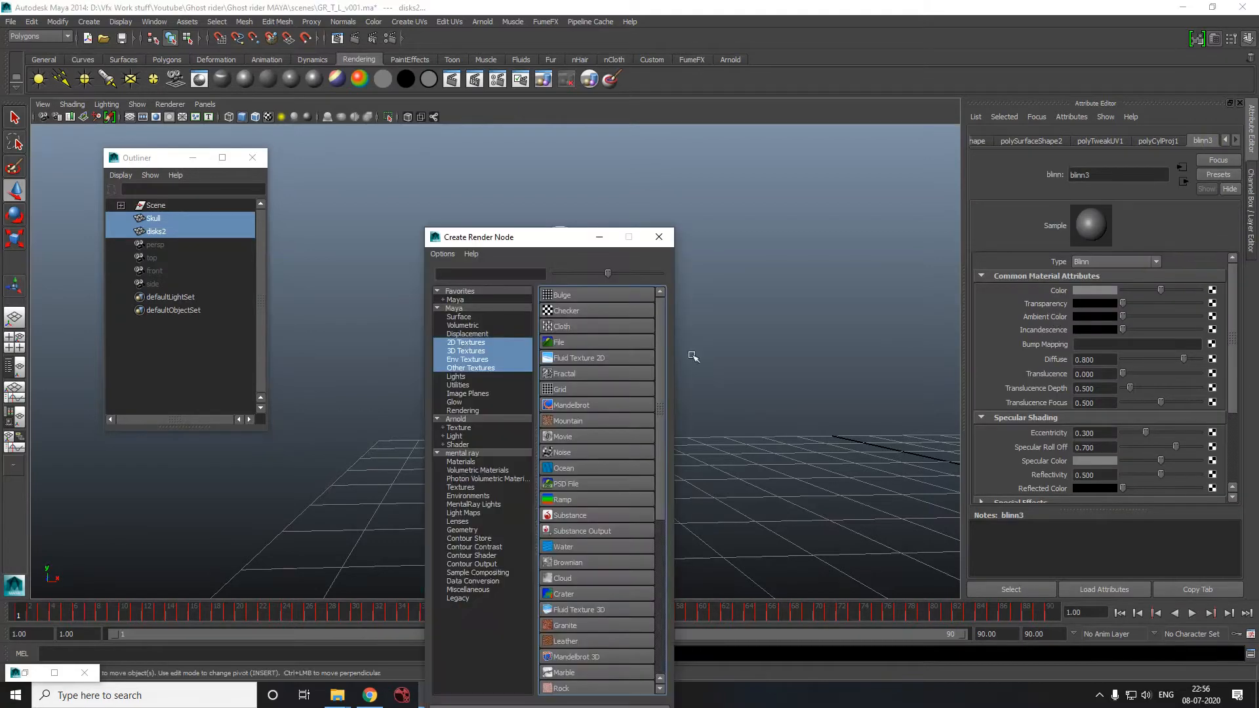
left_click(566, 342)
left_click(1218, 327)
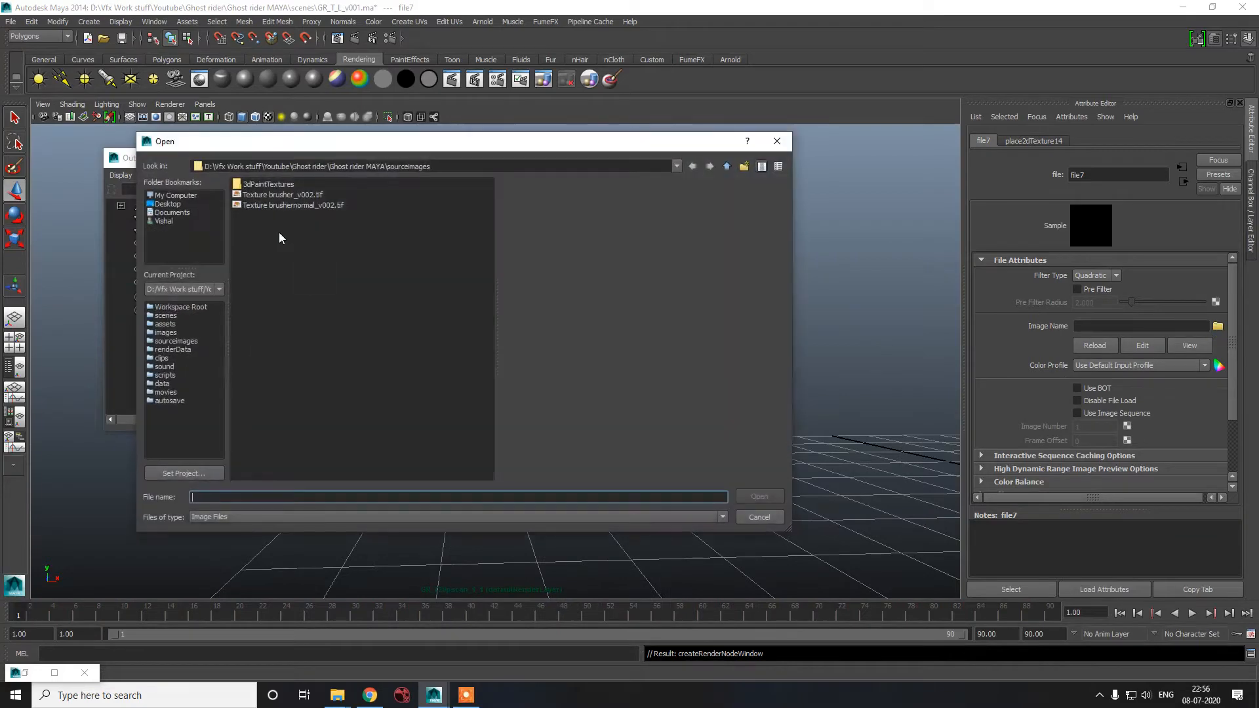
left_click(276, 205)
left_click(281, 195)
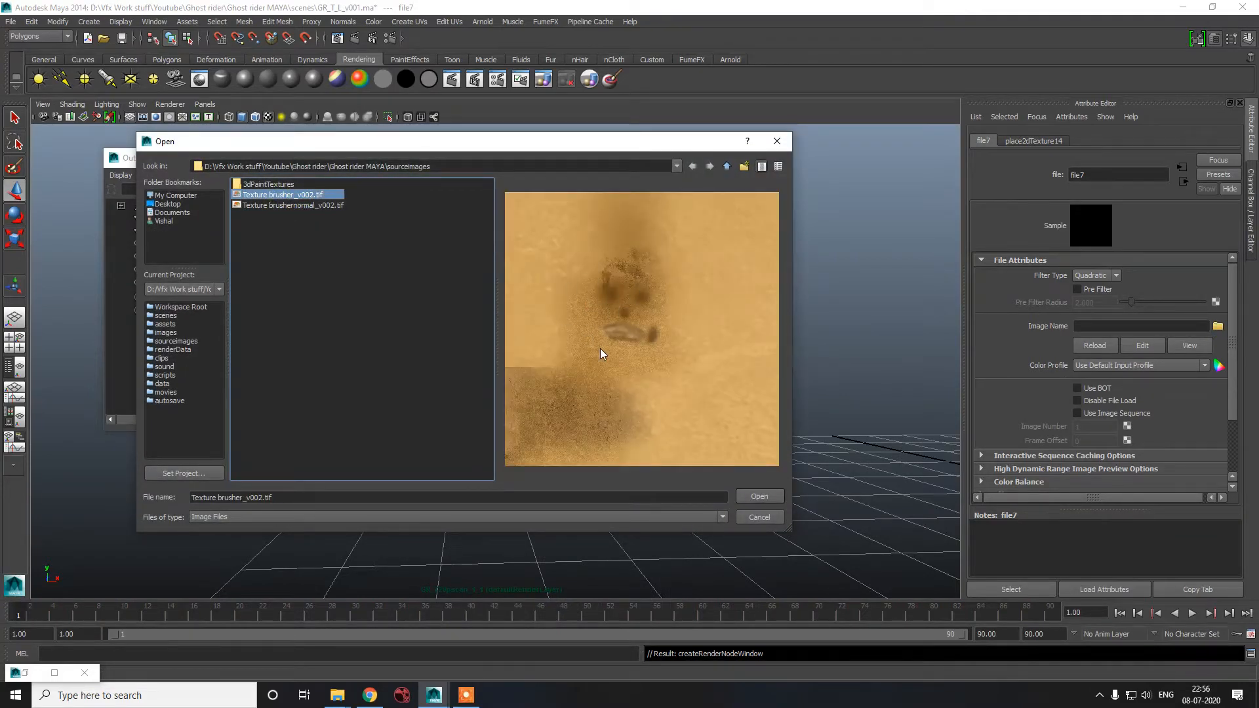
left_click(759, 496)
left_click(684, 388)
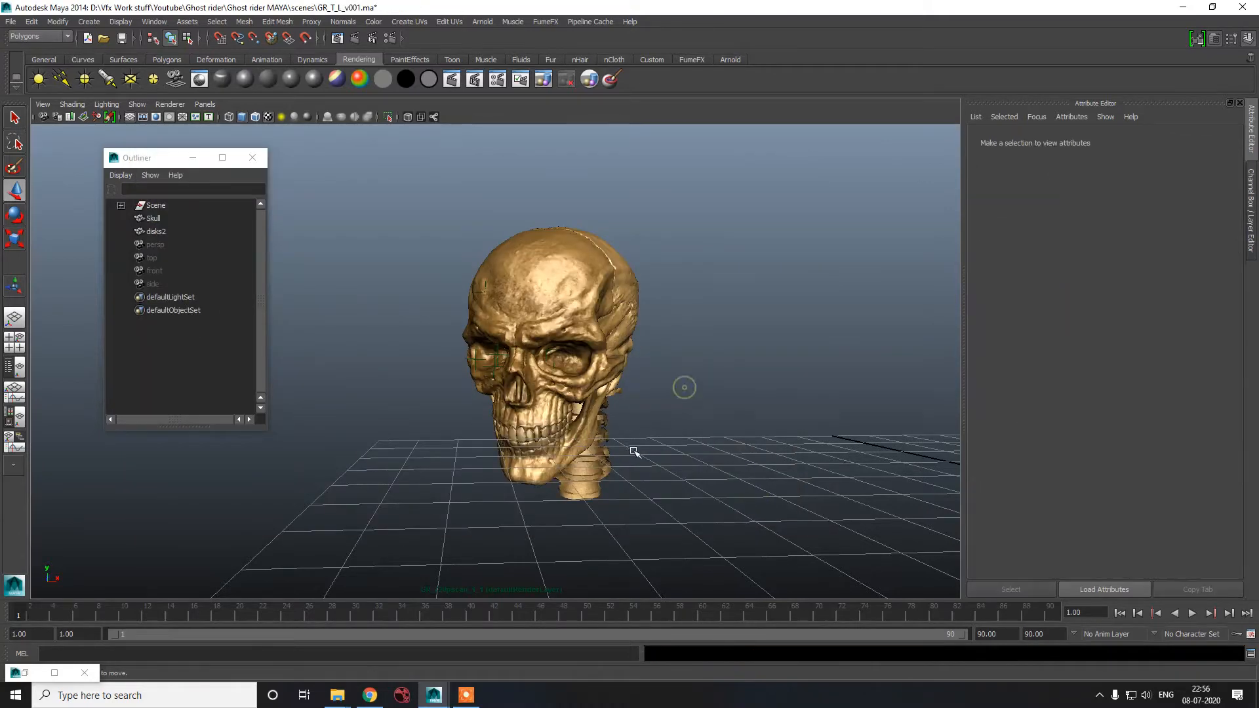
- Connect a File texture to the Blinn material's bump mapping and load Texture brushernormal_v002.tif
left_click(543, 258)
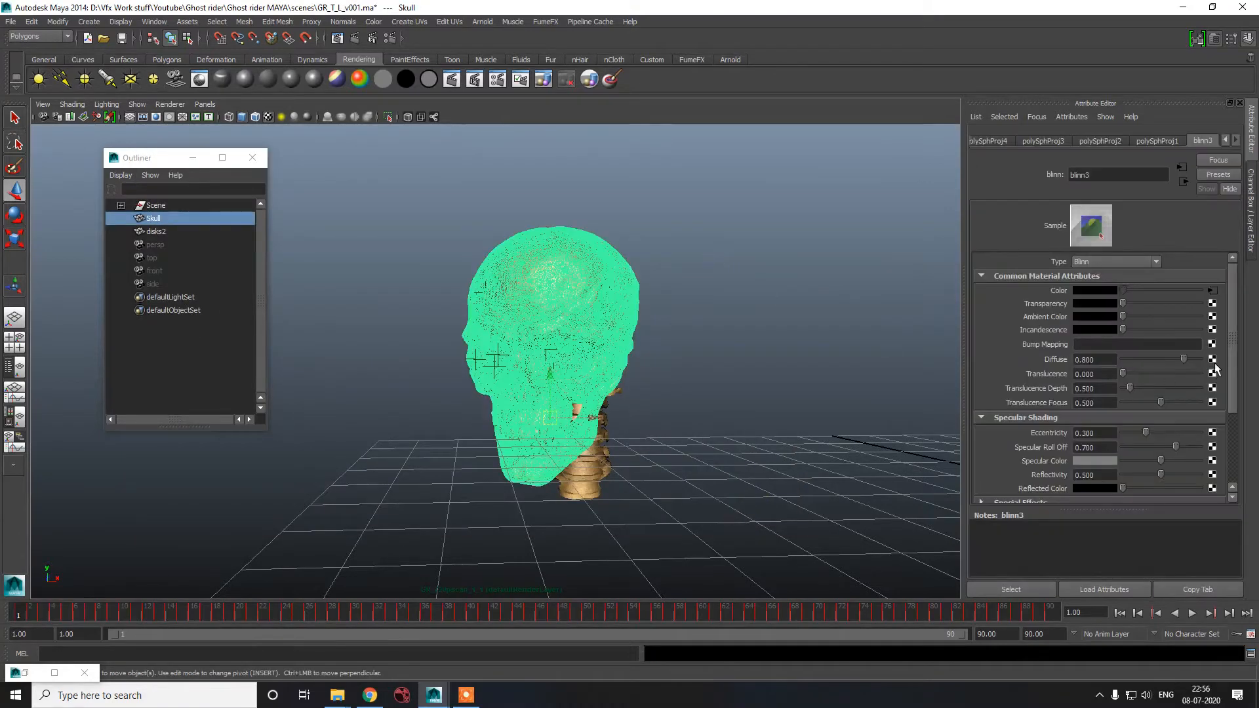
left_click(1212, 345)
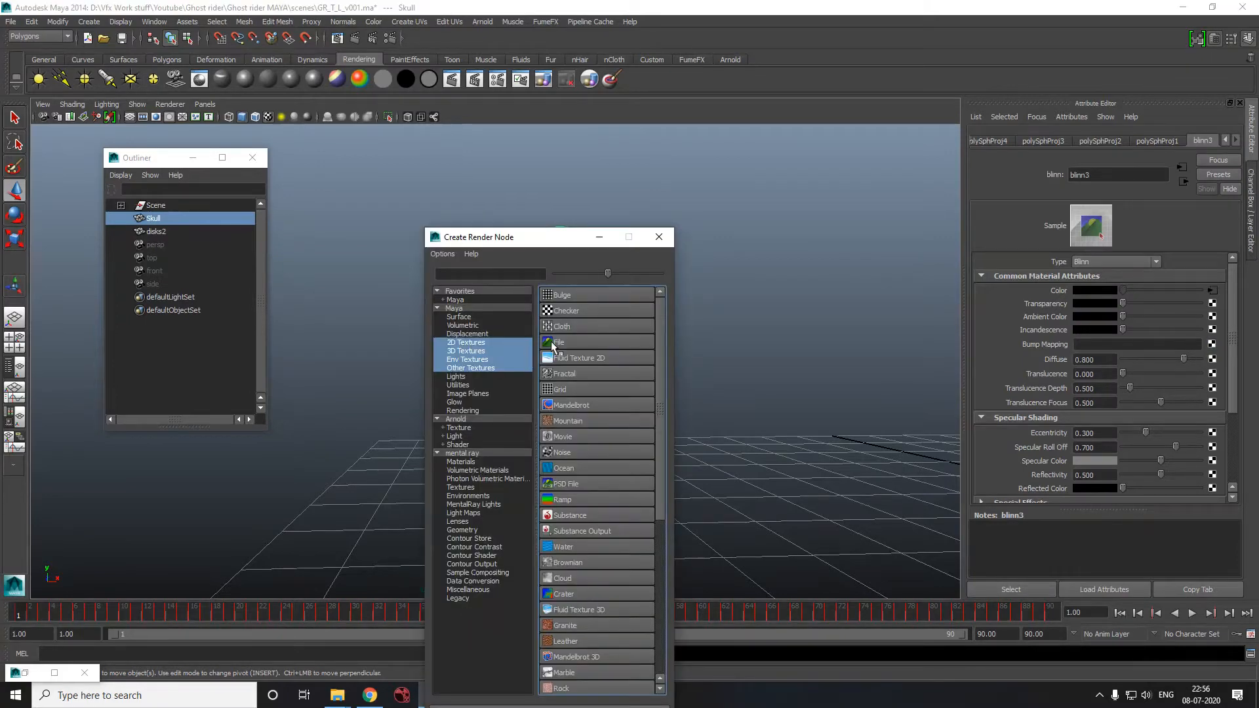
left_click(551, 342)
left_click(1222, 276)
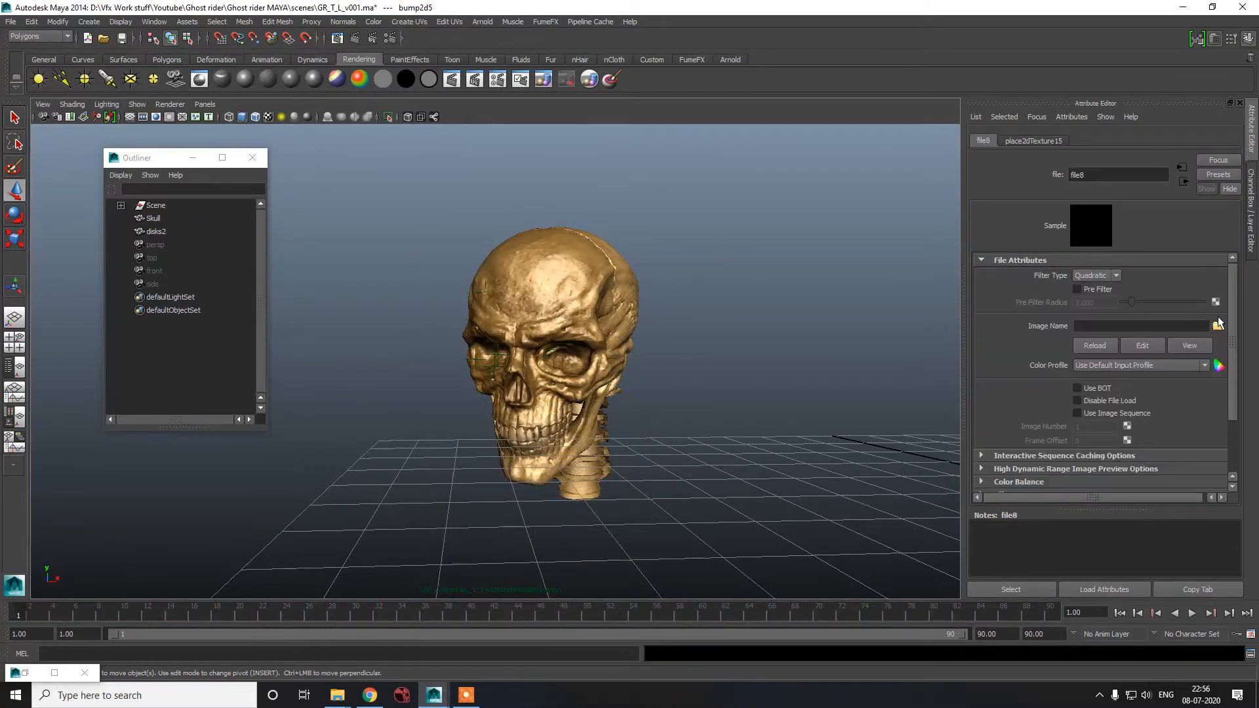
left_click(1217, 321)
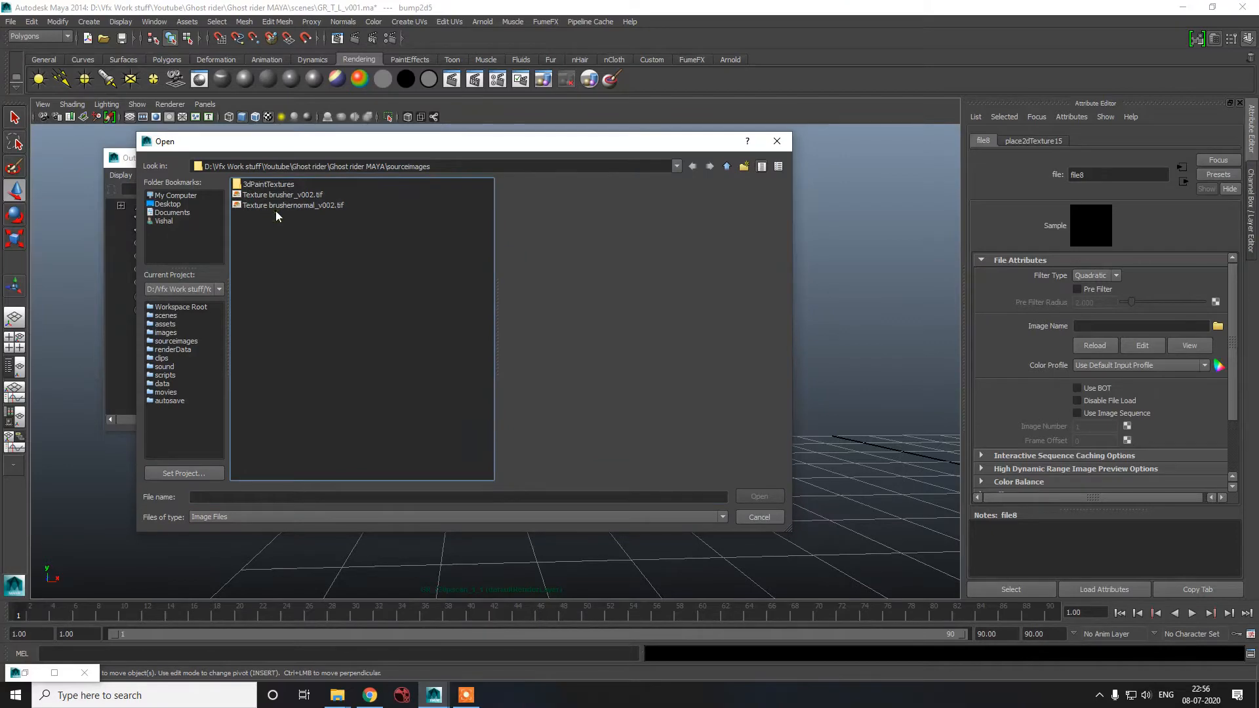
double_click(293, 205)
left_click(463, 197)
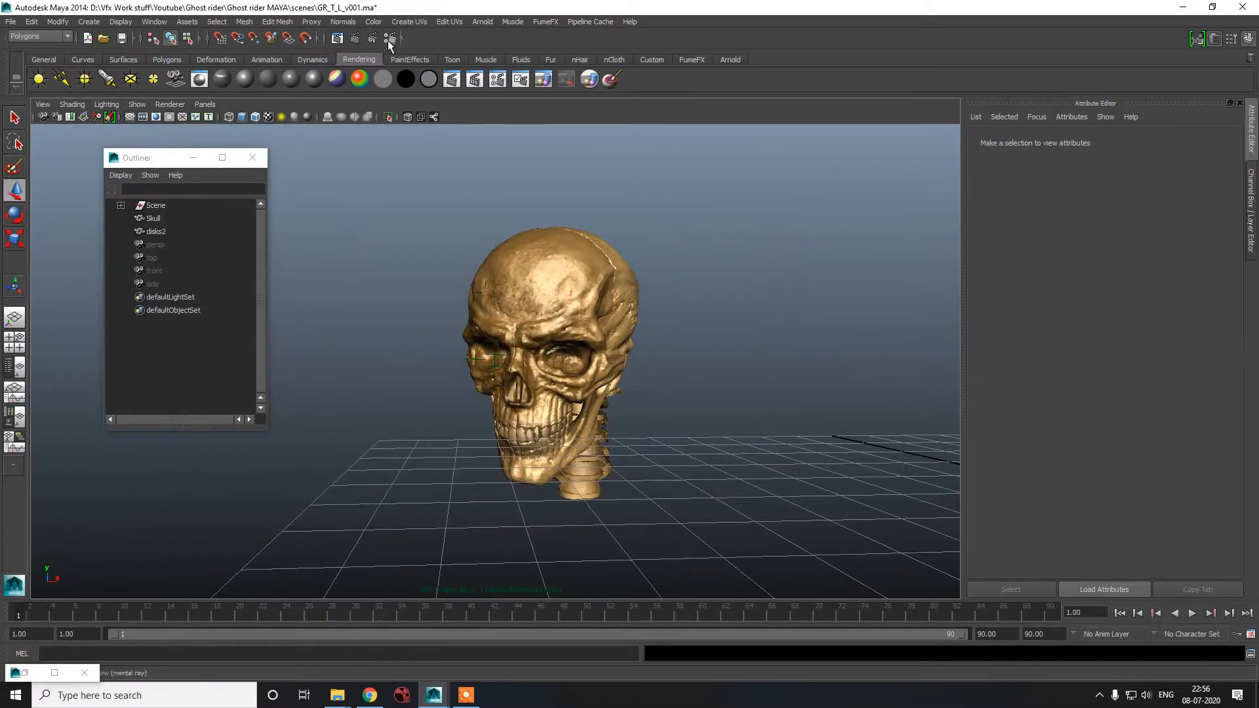
- Create a directional light and view it together with the skull in the perspective view
left_click(62, 80)
key("space")
left_click_drag(442, 400, 441, 371)
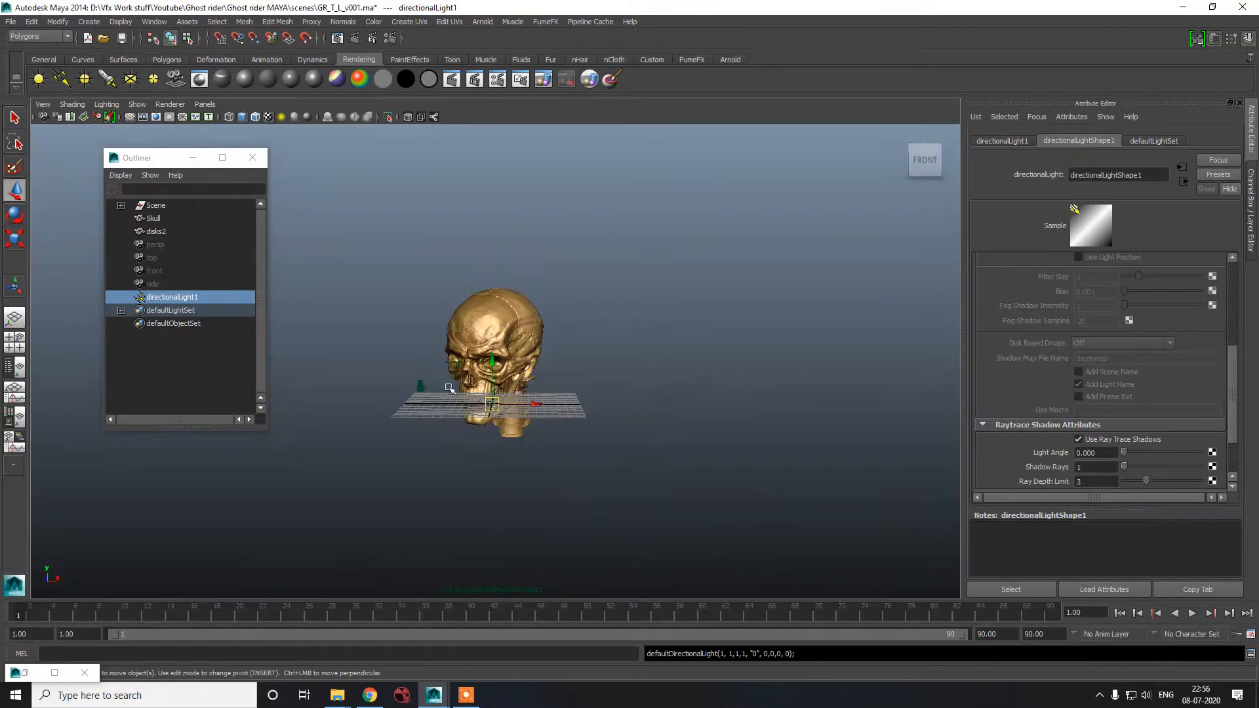
left_click_drag(626, 449, 515, 475, "alt")
key("e")
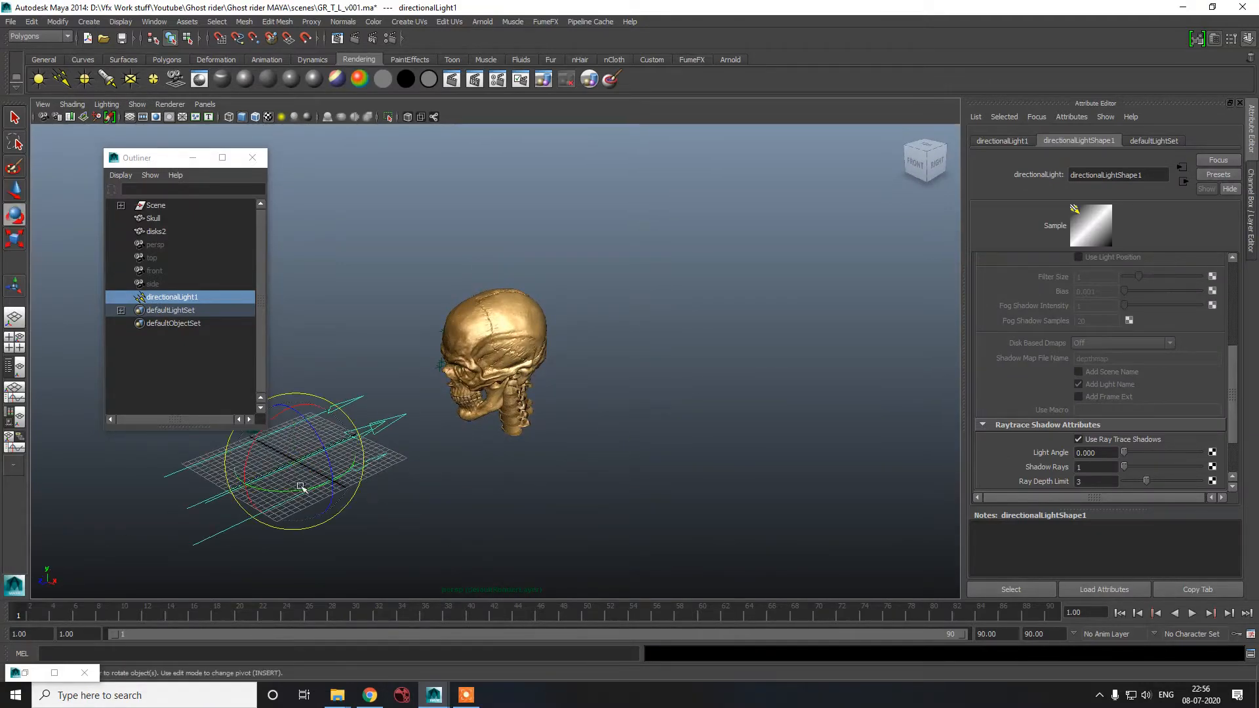
left_click_drag(300, 487, 337, 483)
key("ctrl+z")
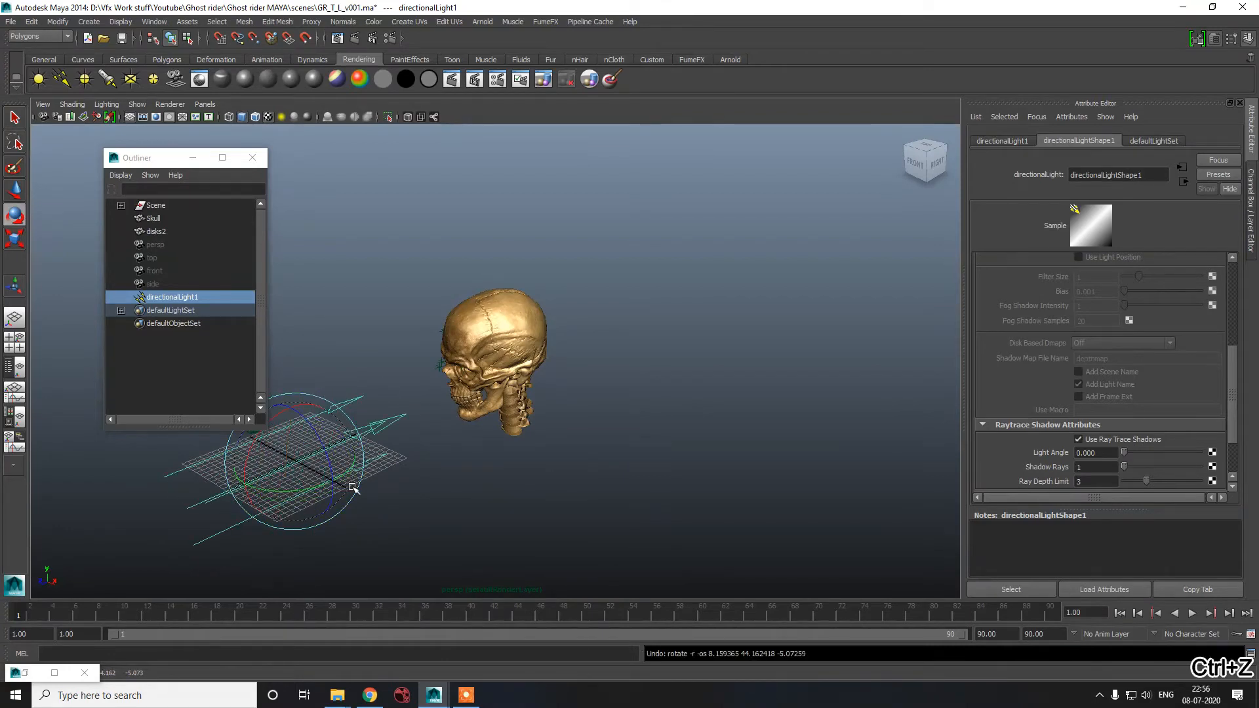
- Move the directional light to one side in front of the skull and rotate it to aim at the skull
key("w")
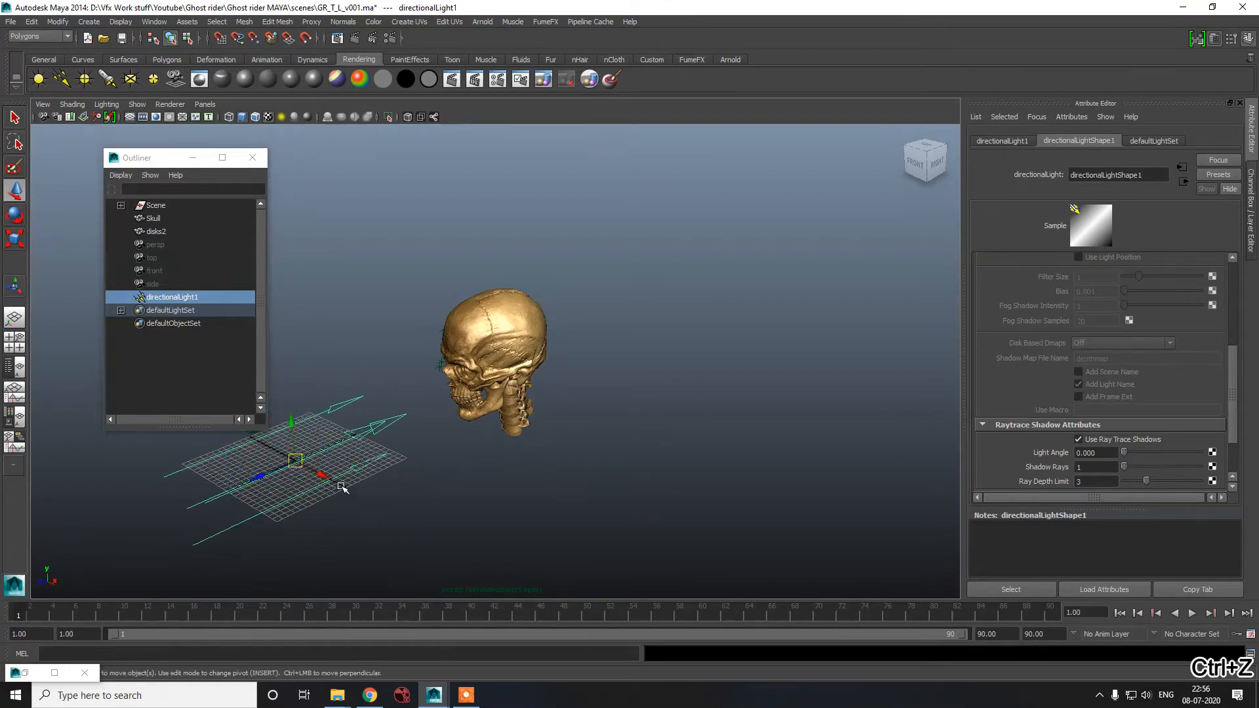
left_click_drag(323, 476, 473, 527)
left_click_drag(345, 524, 465, 518, "alt")
key("e")
left_click_drag(791, 470, 822, 415)
- Duplicate the directional light, place the copy on the skull's opposite side, and rotate it to point at the skull
key("w")
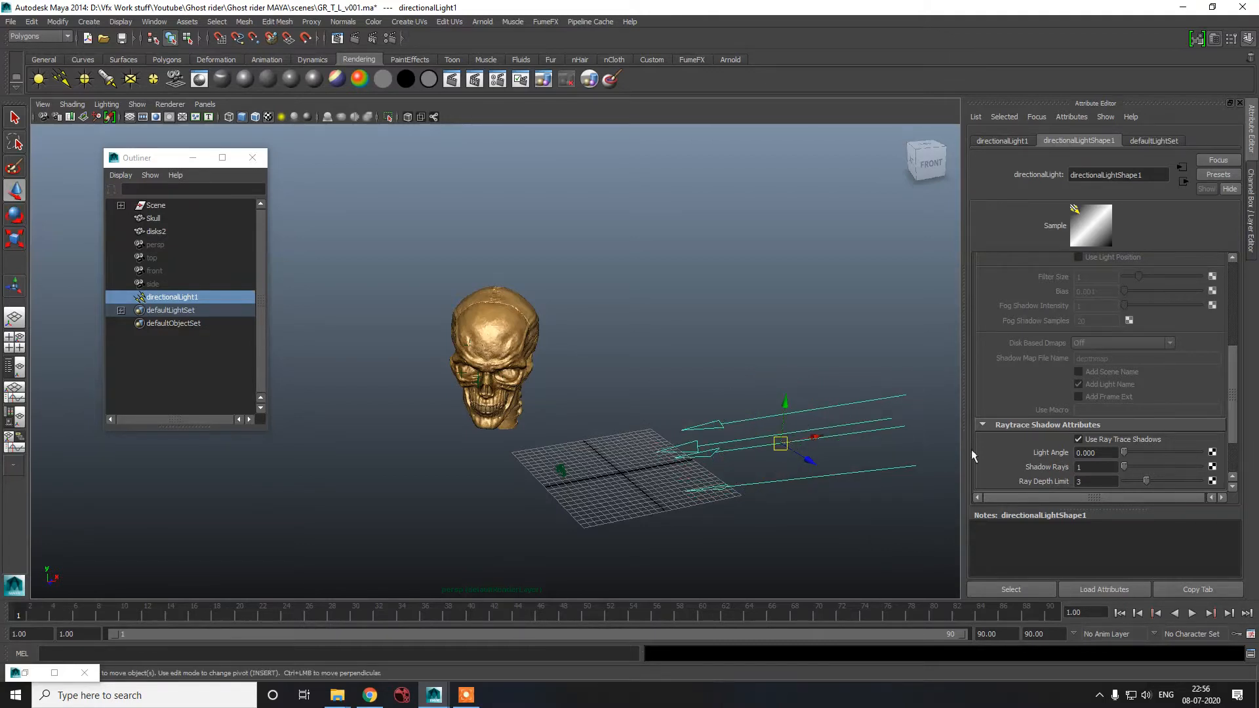
key("ctrl+d")
left_click_drag(812, 448, 453, 520)
key("e")
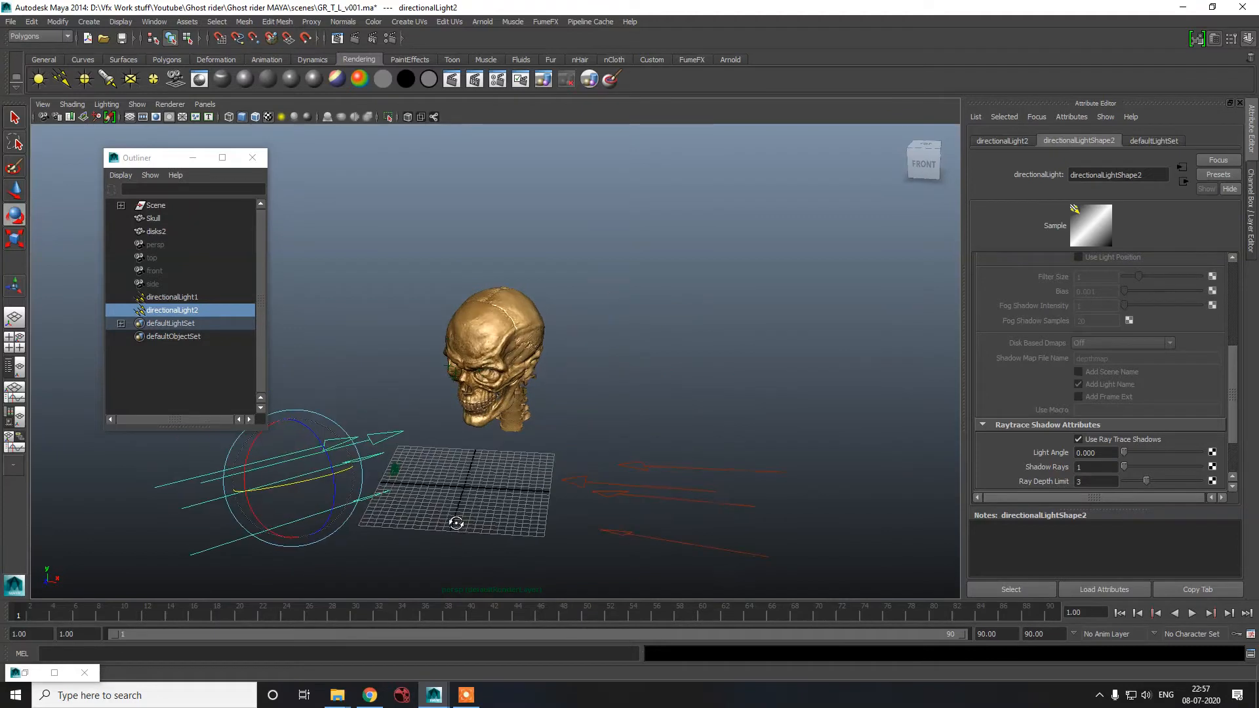
key("w")
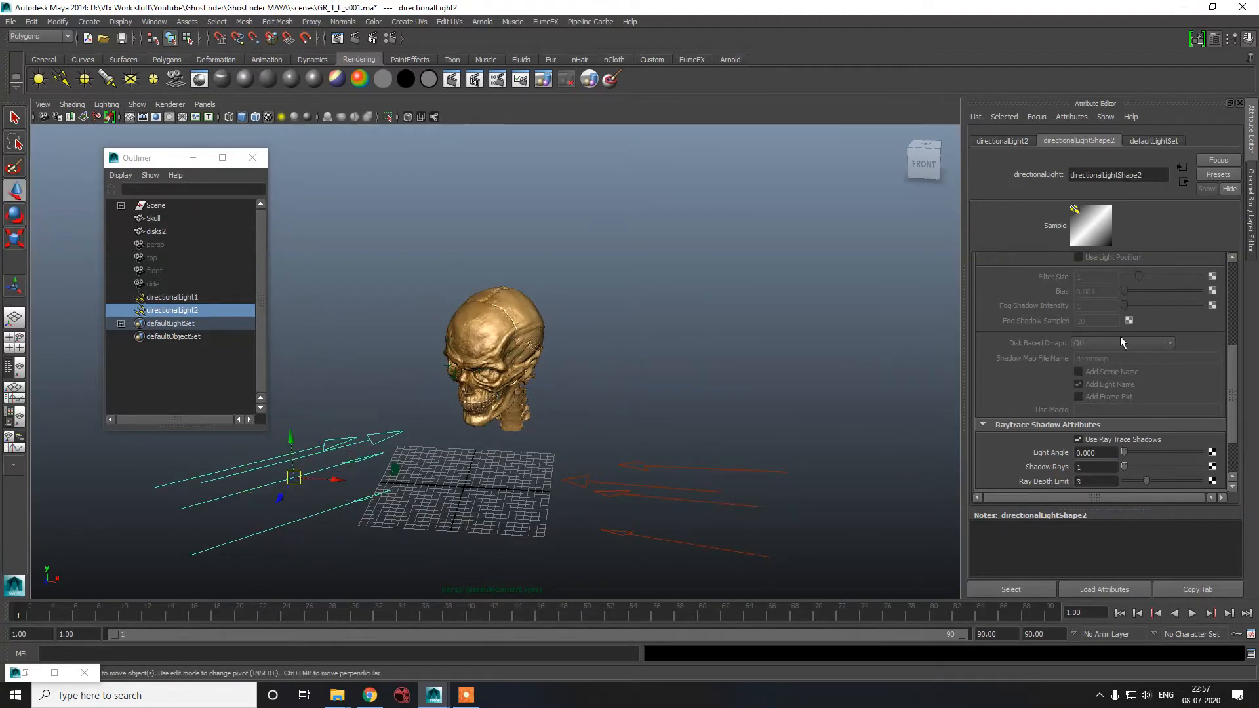
- Set the intensity of directionalLight2 to 0.4
scroll(1121, 338, "up", 5)
double_click(1105, 305)
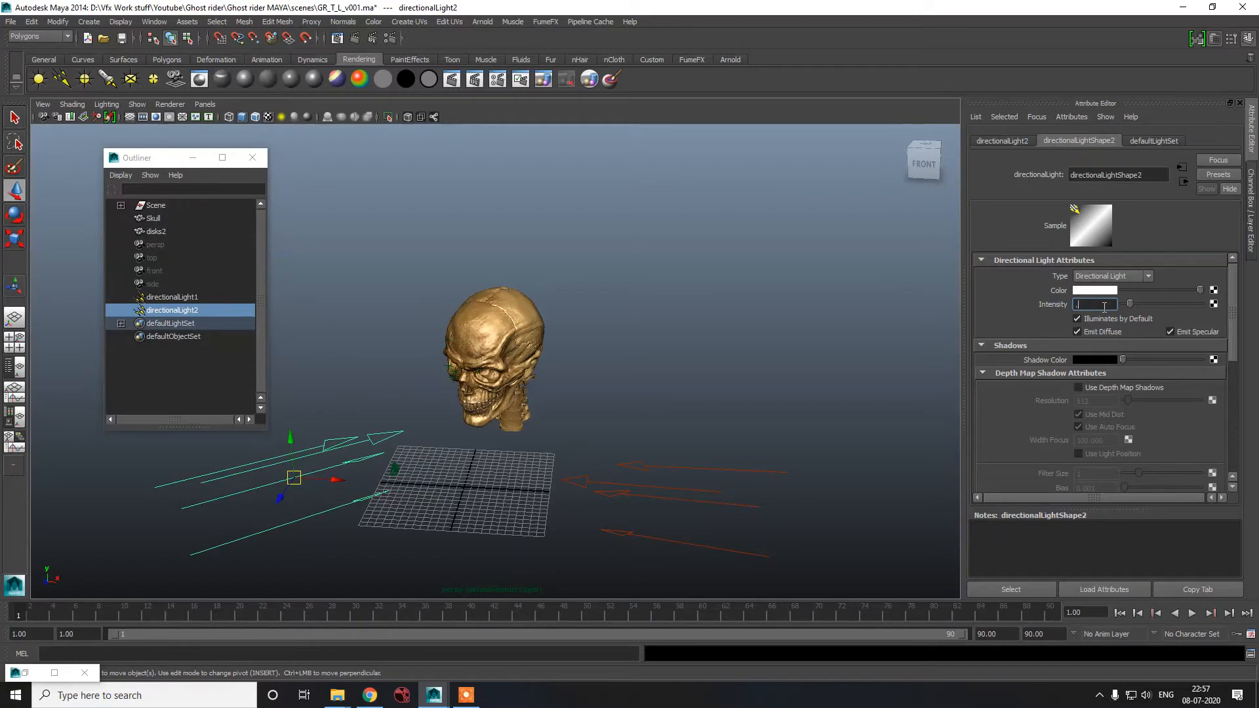
type(".4")
key("Return")
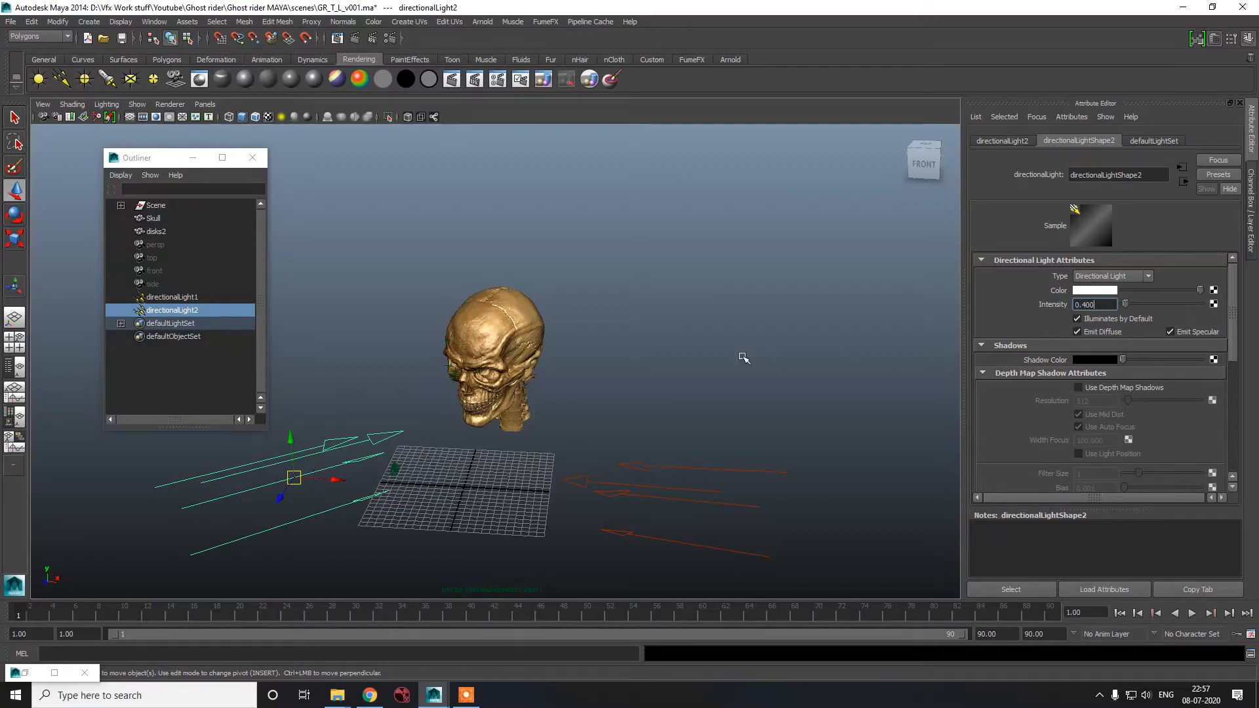
left_click(743, 358)
- Duplicate directionalLight2, move the copy up beside the top of the skull, and rotate it to shine down on the head
left_click(347, 446)
key("ctrl+d")
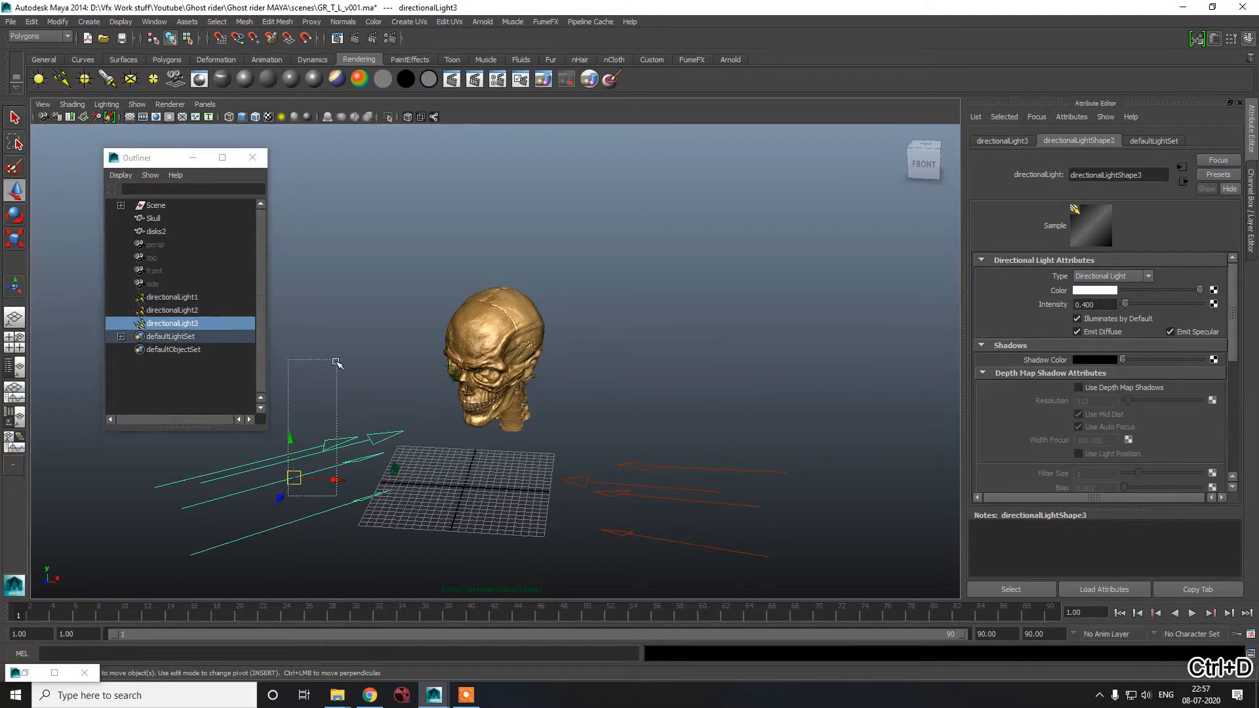
left_click(290, 472)
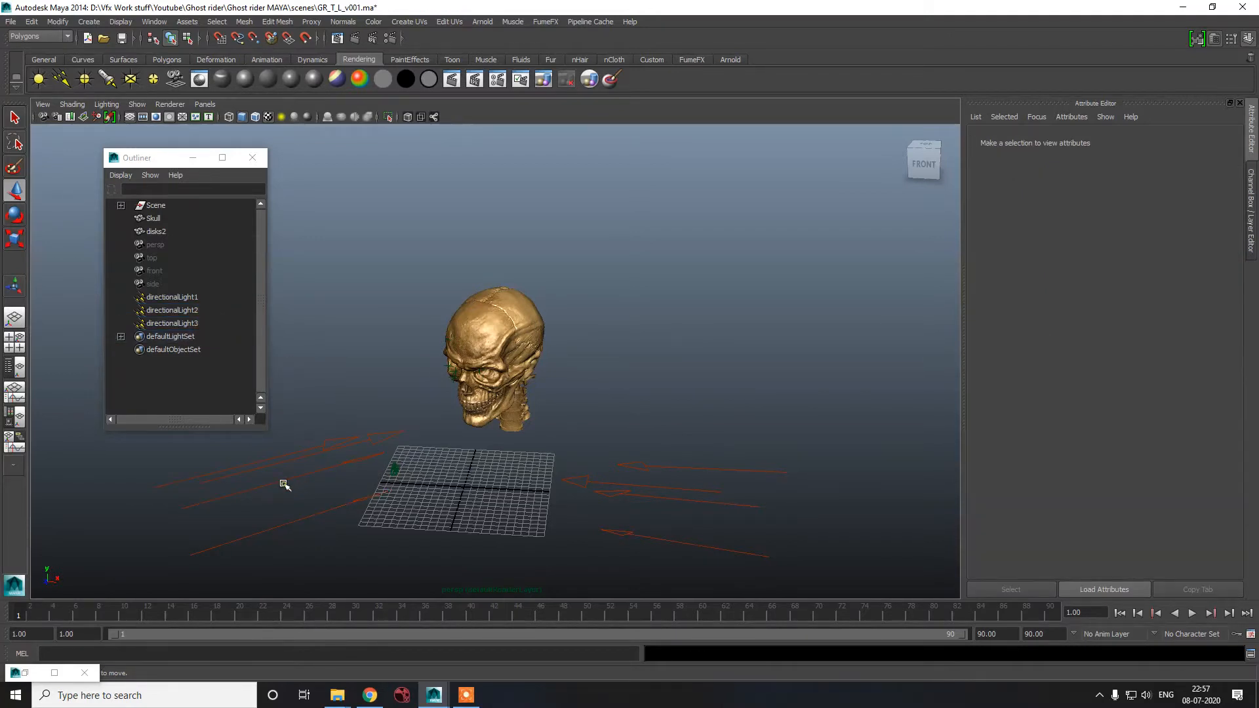
left_click(185, 323)
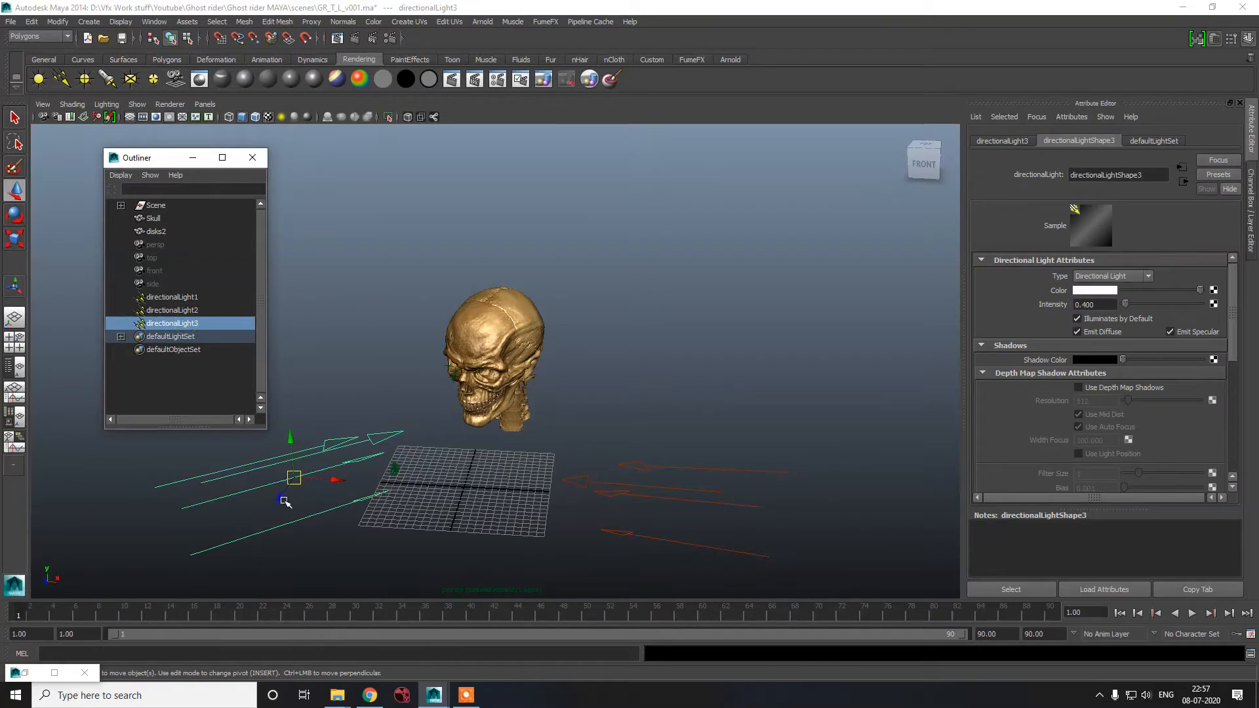
left_click_drag(275, 495, 386, 294)
key("e")
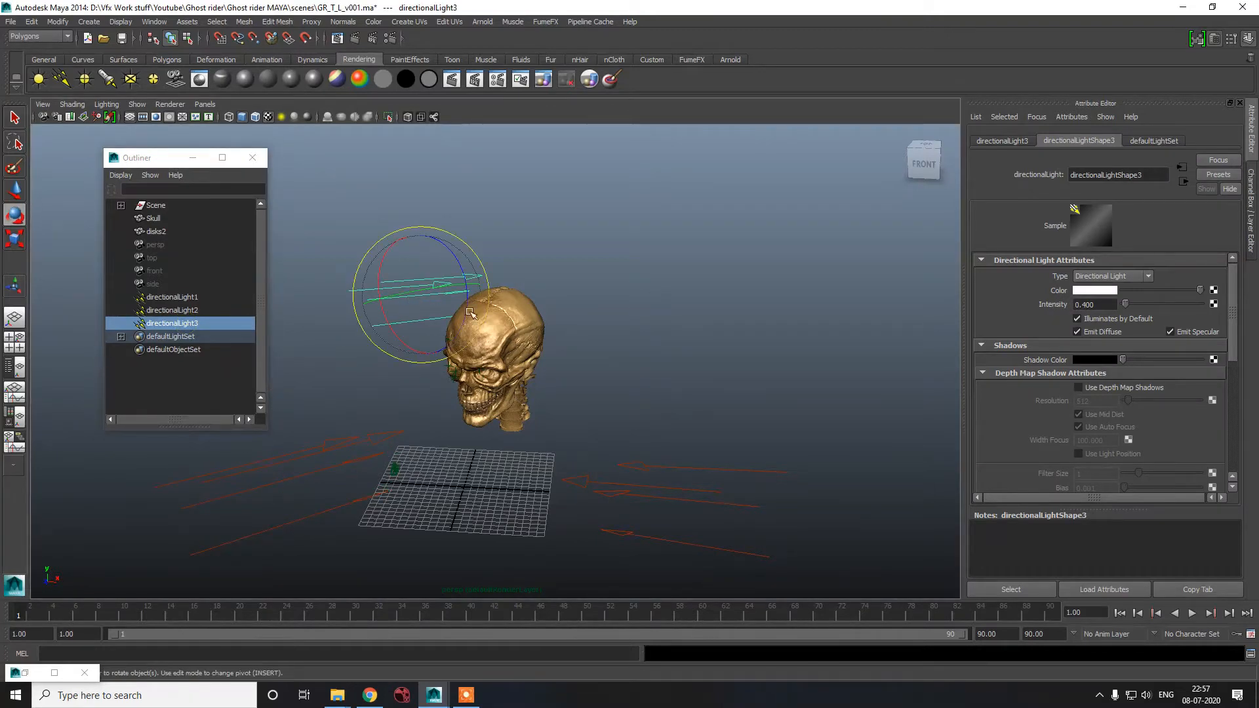
left_click_drag(470, 313, 446, 291)
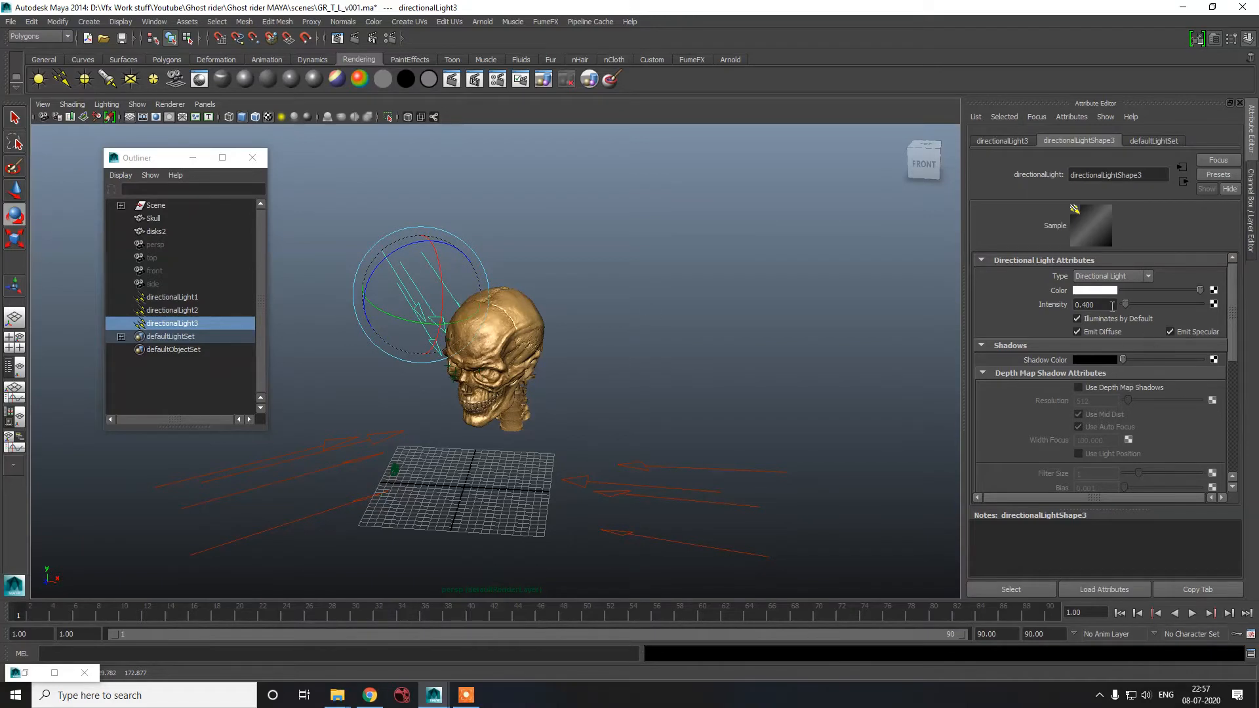
- Lower the intensity of directionalLight3
left_click_drag(1095, 306, 1089, 305)
left_click(628, 290)
- Turn off ray trace shadows for directionalLight2 and check the shadow setting on the other two directional lights
left_click(341, 452)
scroll(1118, 417, "down", 5)
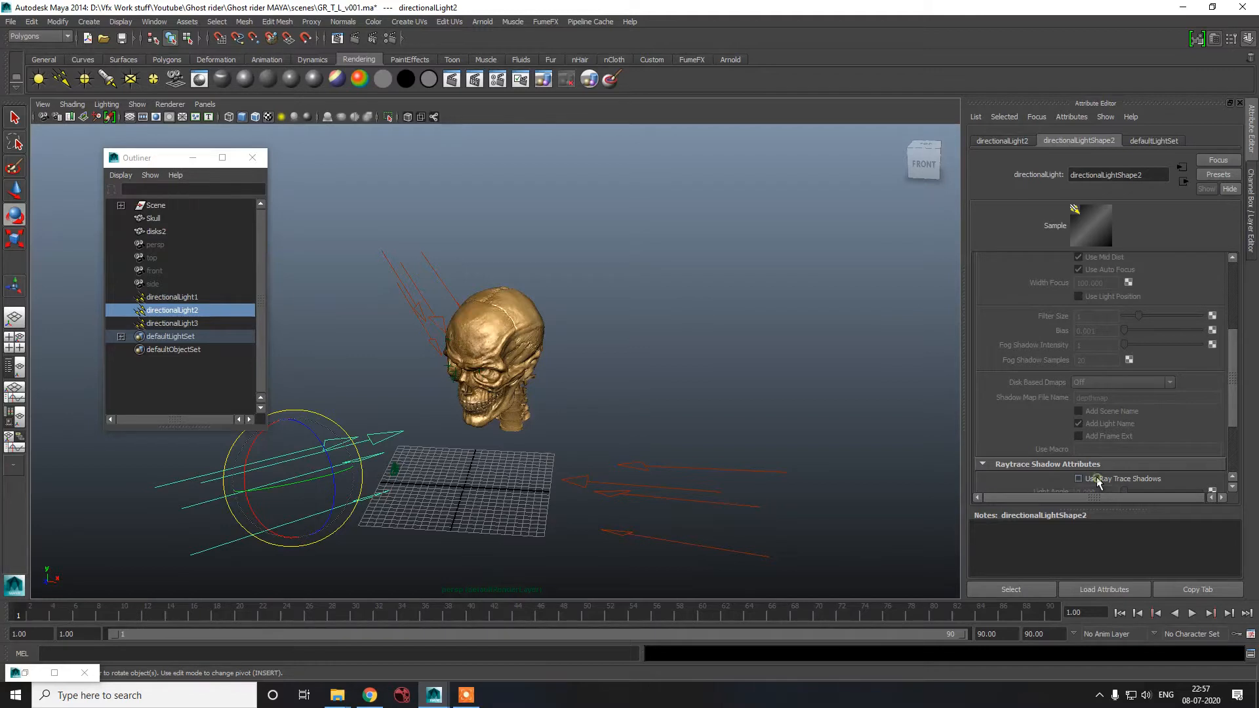
left_click(394, 274)
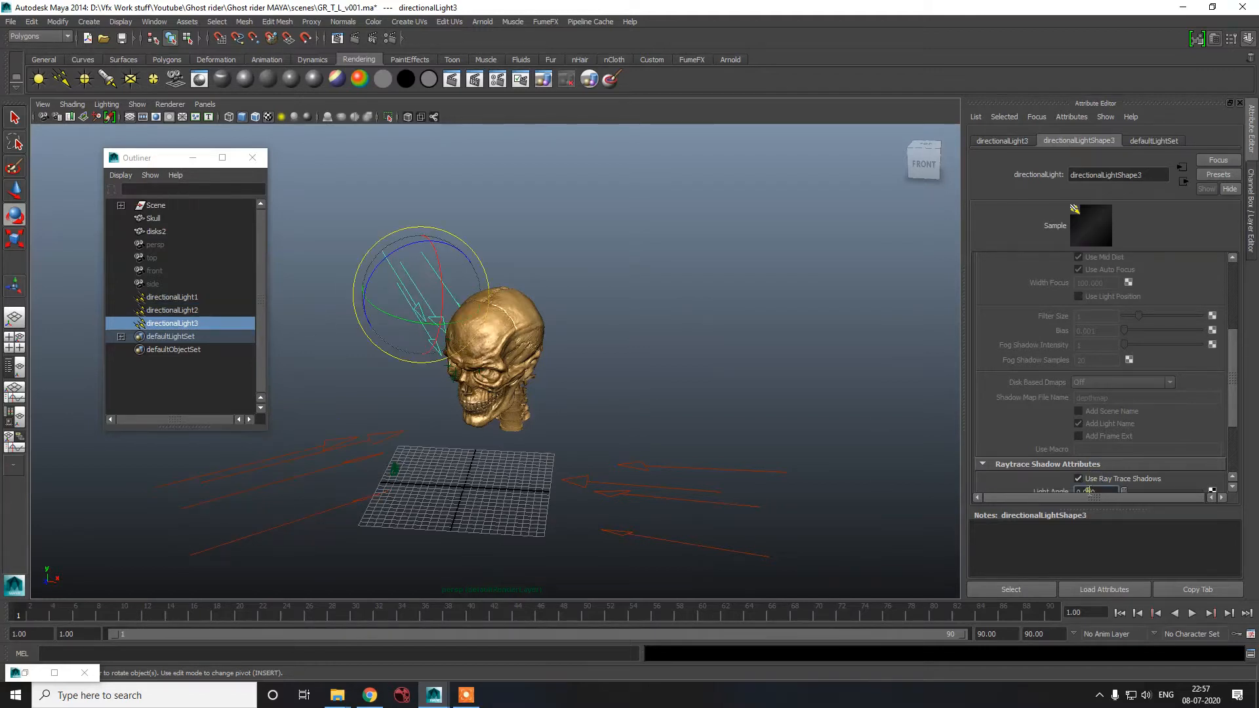
left_click(629, 451)
left_click(623, 519)
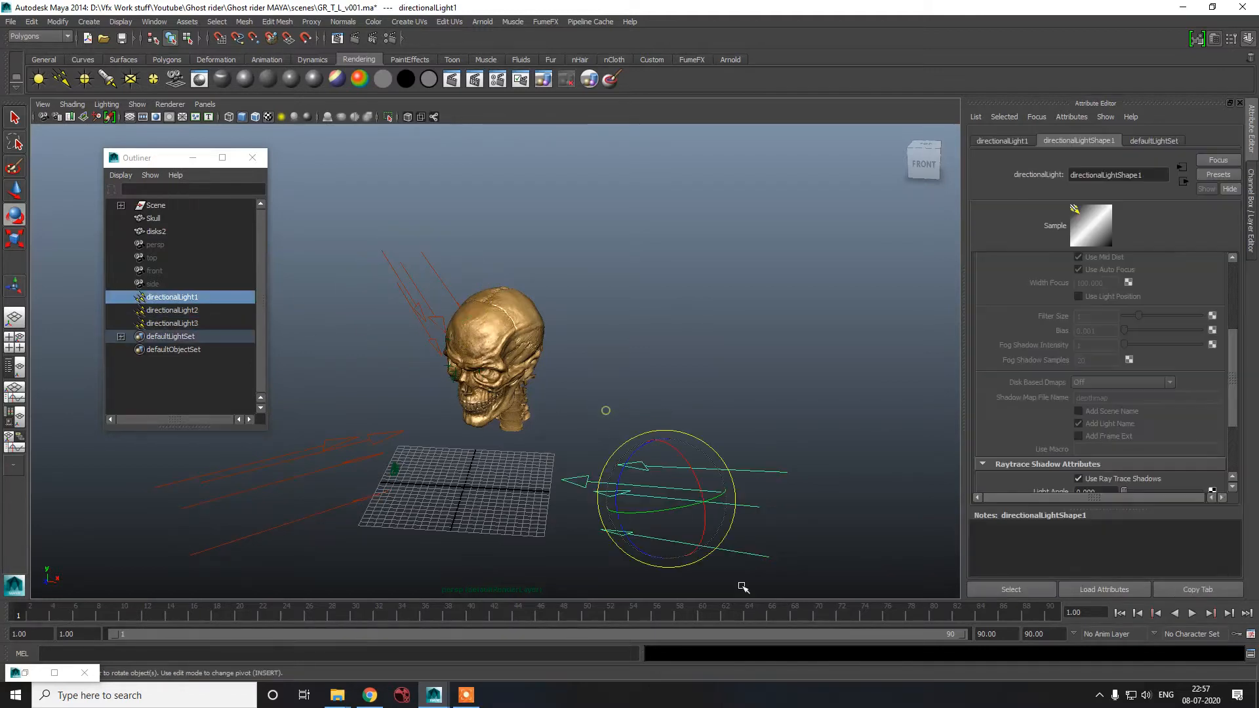
key("w")
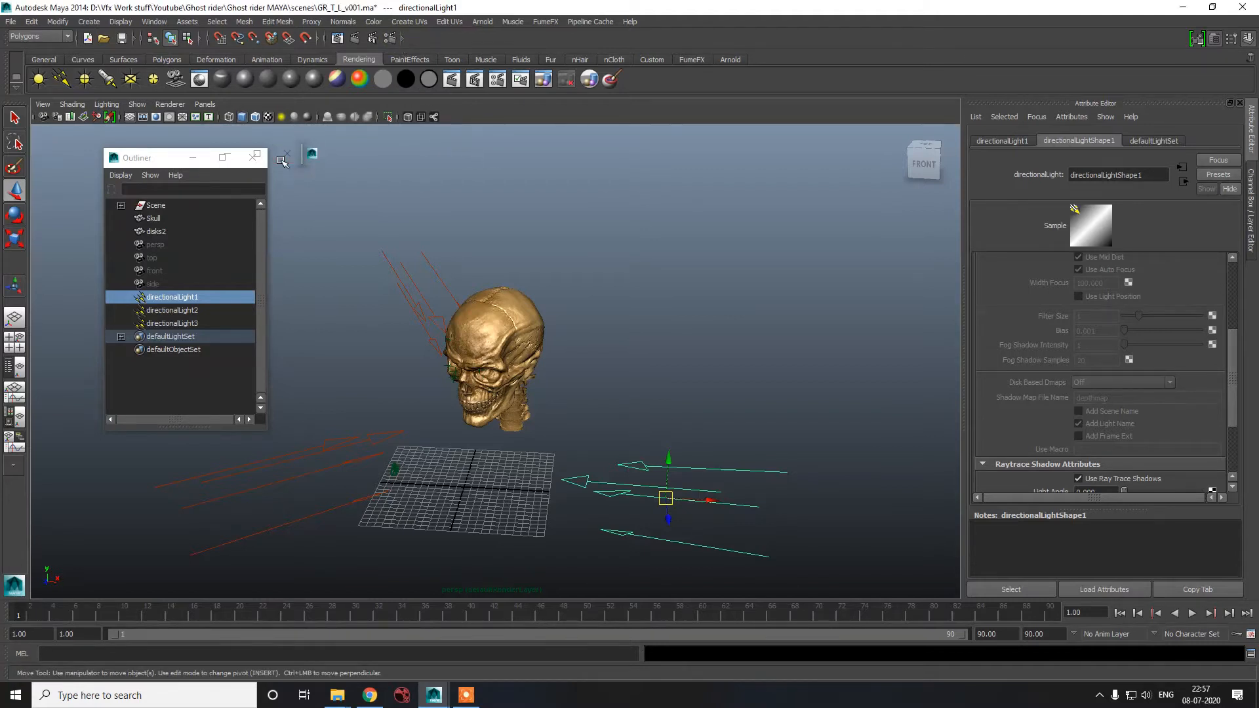
- Close the Outliner, select the directional light above the skull, and display the full Render Settings window
left_click(284, 155)
left_click(254, 156)
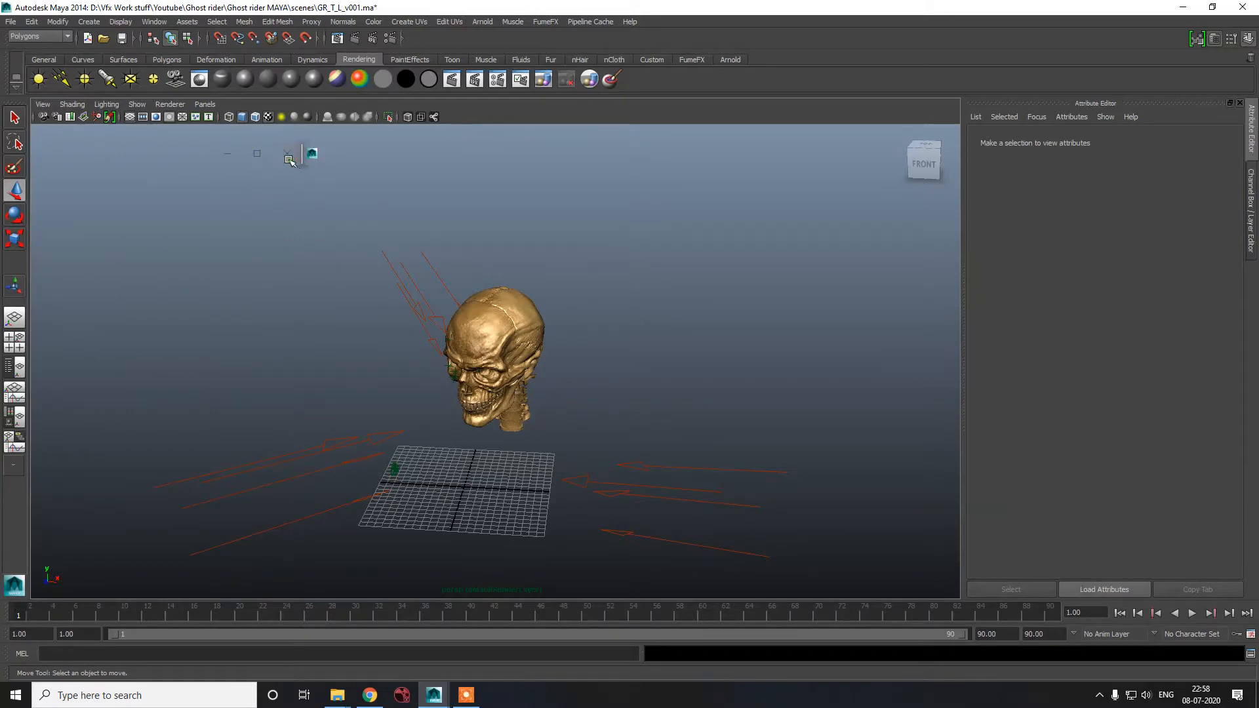
left_click(425, 298)
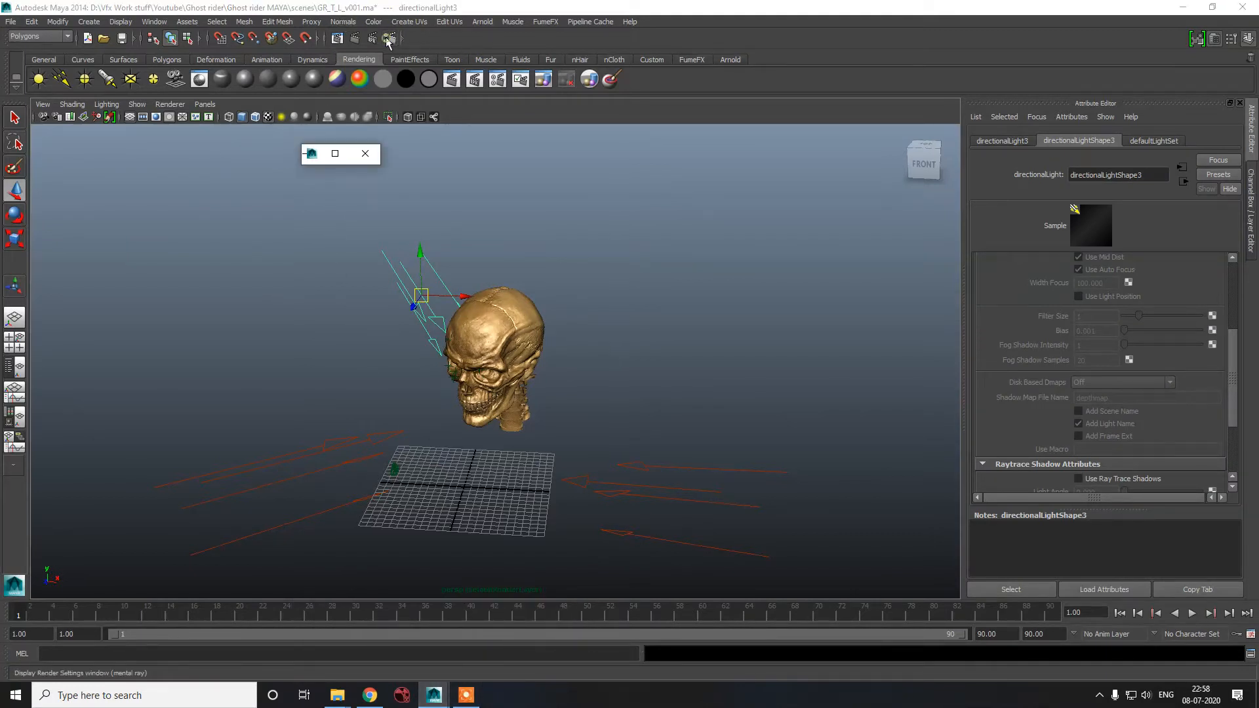
left_click(335, 153)
left_click_drag(629, 3, 1090, 650)
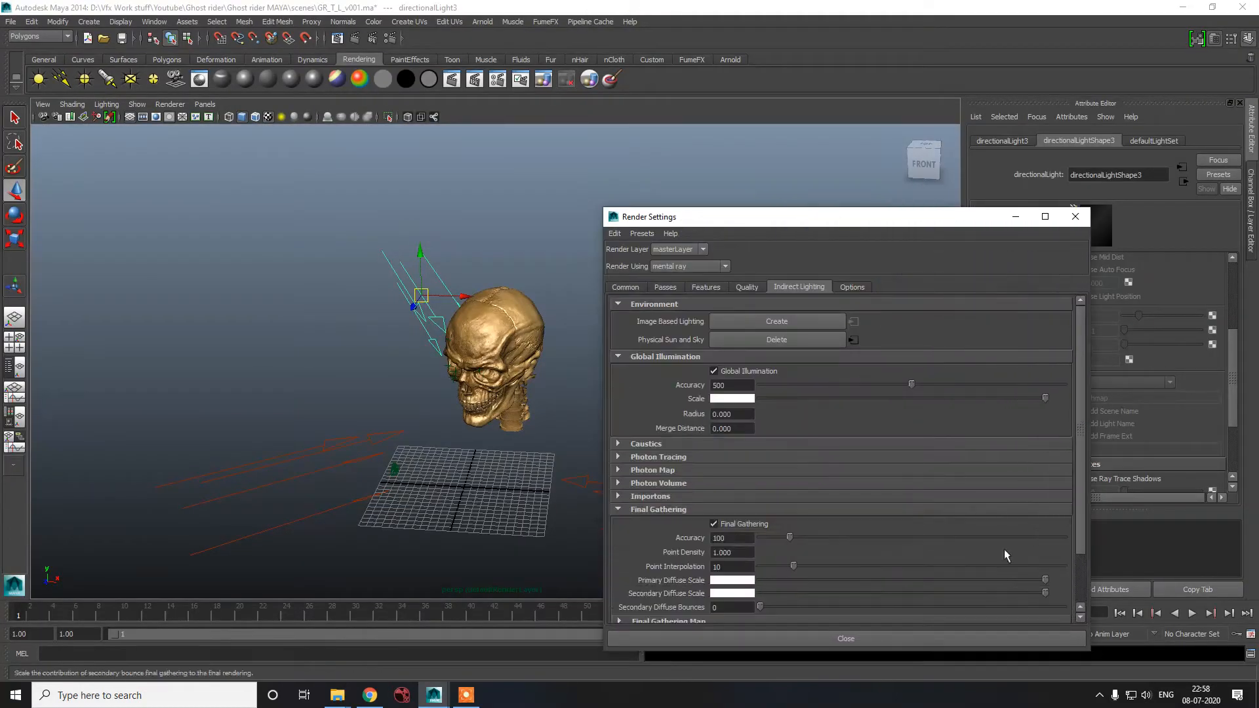
- Check that Global Illumination and Final Gathering are enabled for mental ray, and collapse both sections
left_click(758, 373)
left_click(743, 524)
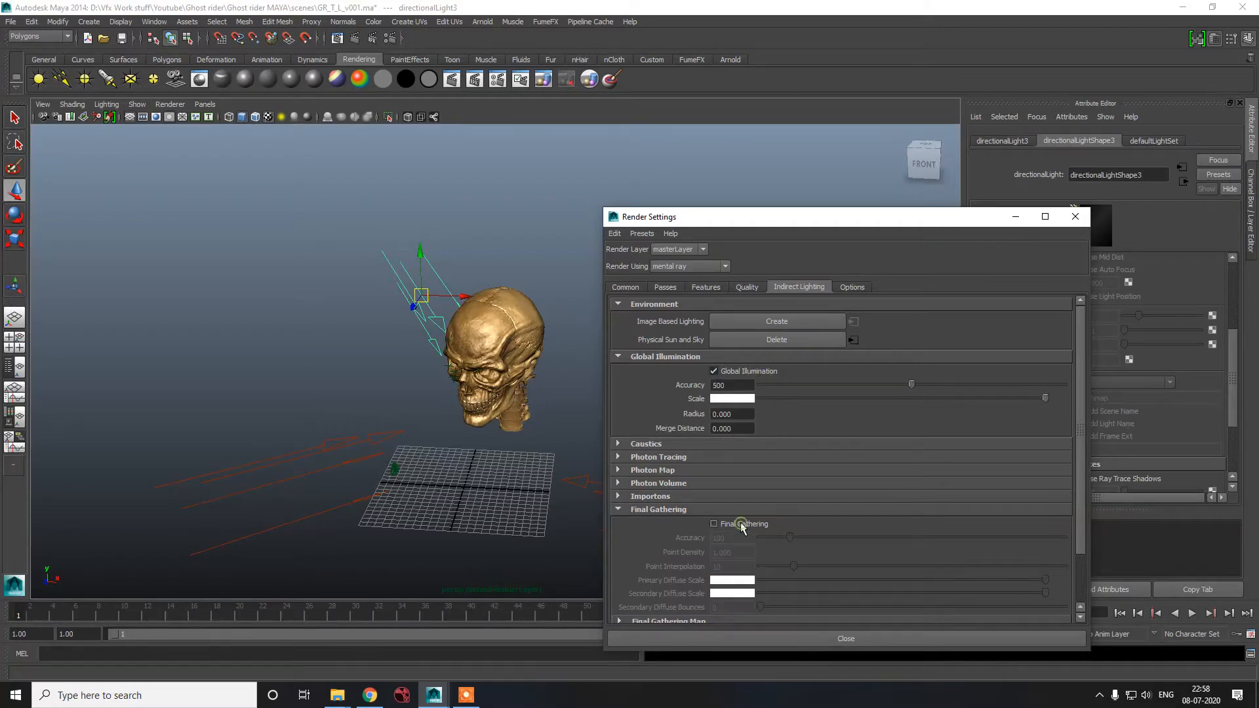
left_click(743, 524)
scroll(665, 483, "down", 3)
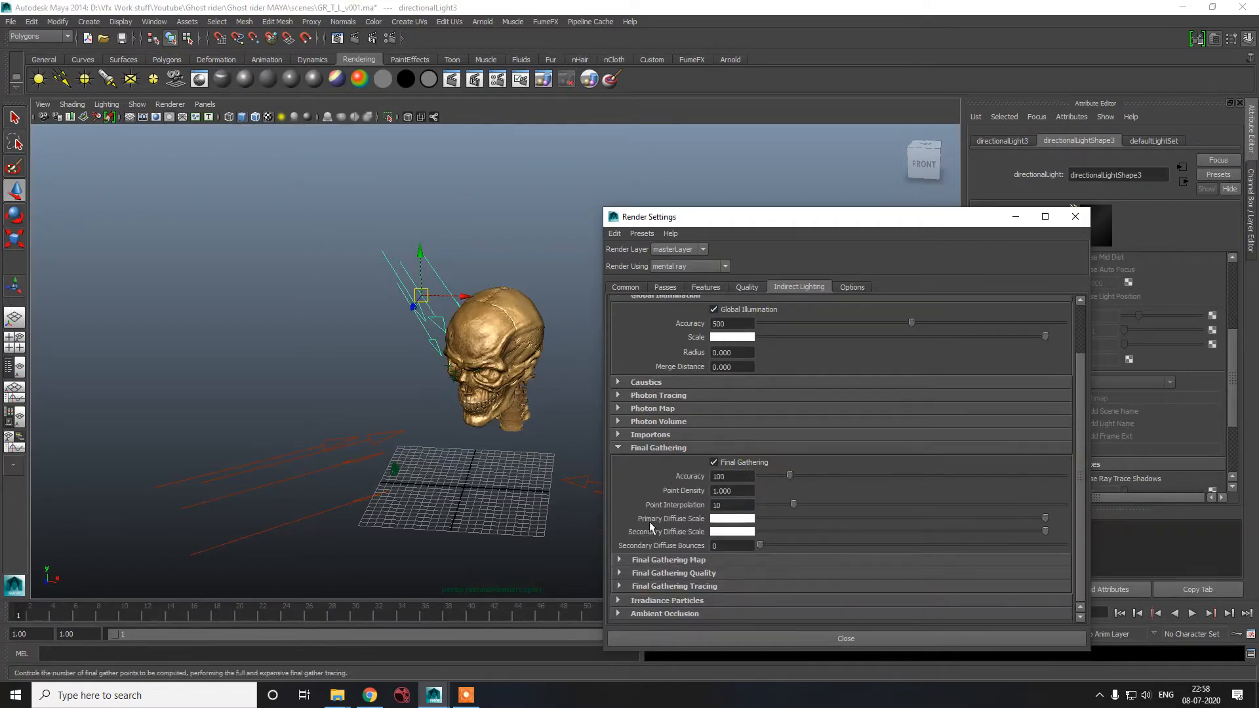
left_click(648, 448)
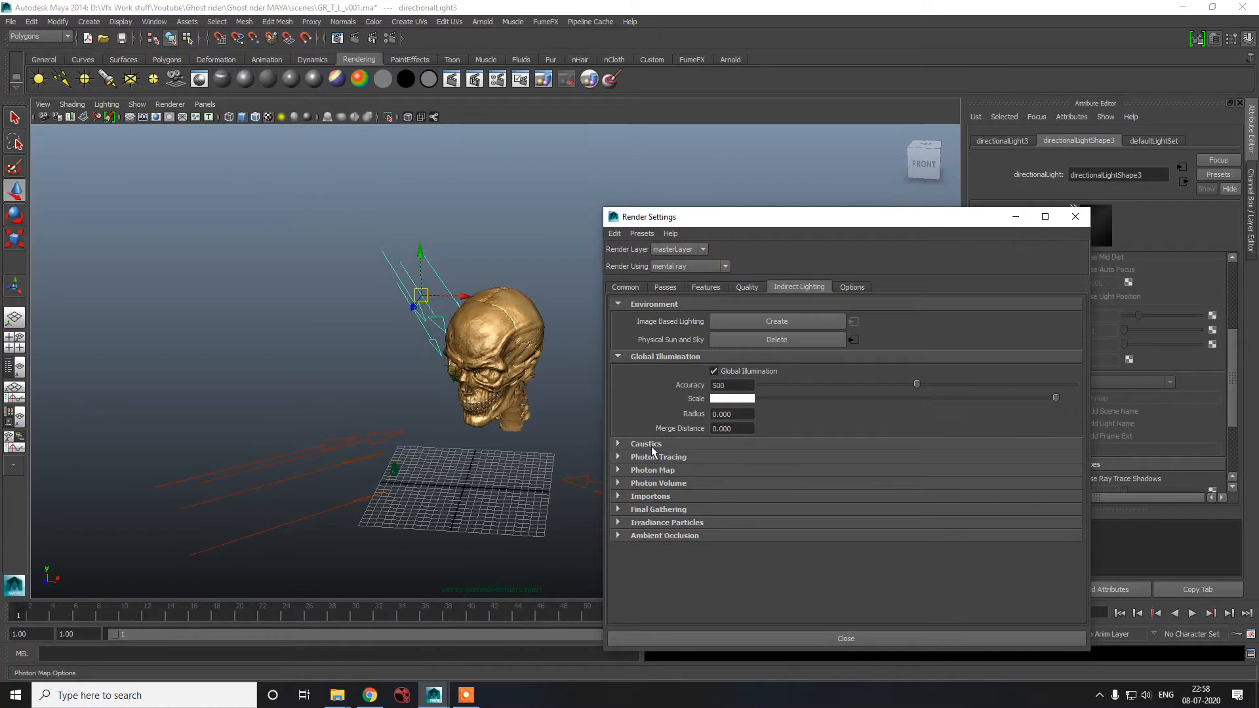
left_click(648, 356)
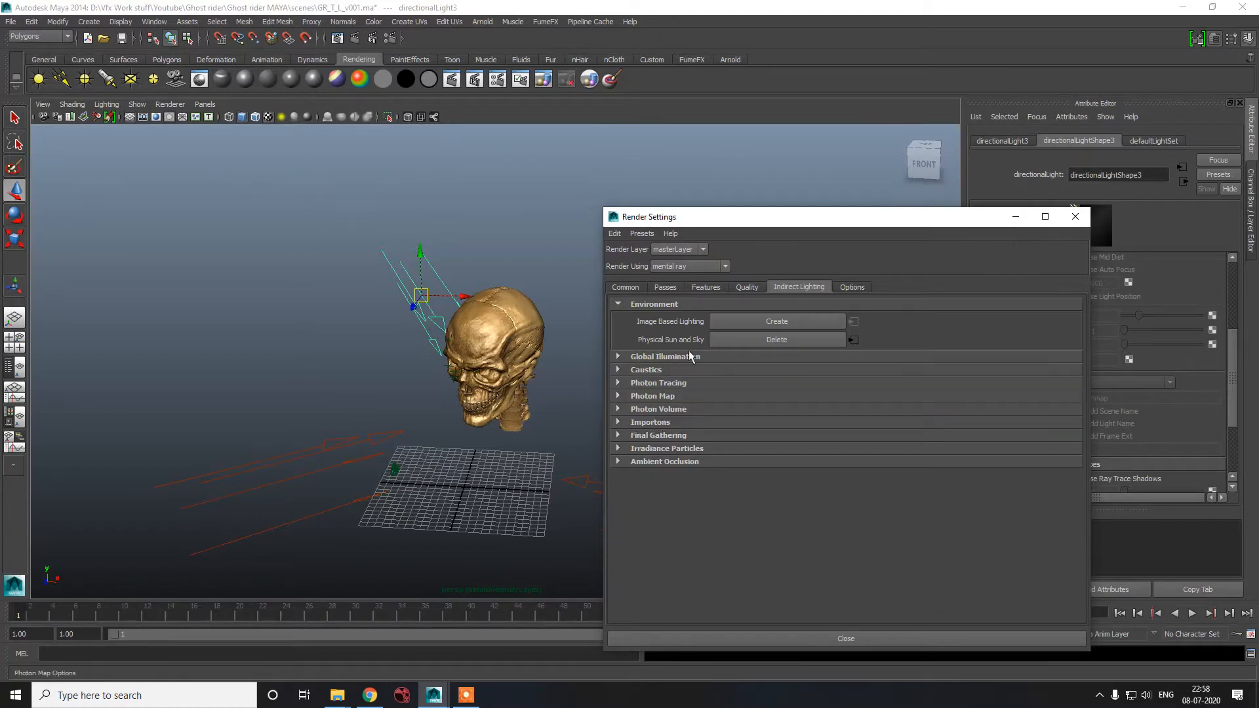
- Examine the sampling and raytracing quality settings of the mental ray renderer
left_click(749, 286)
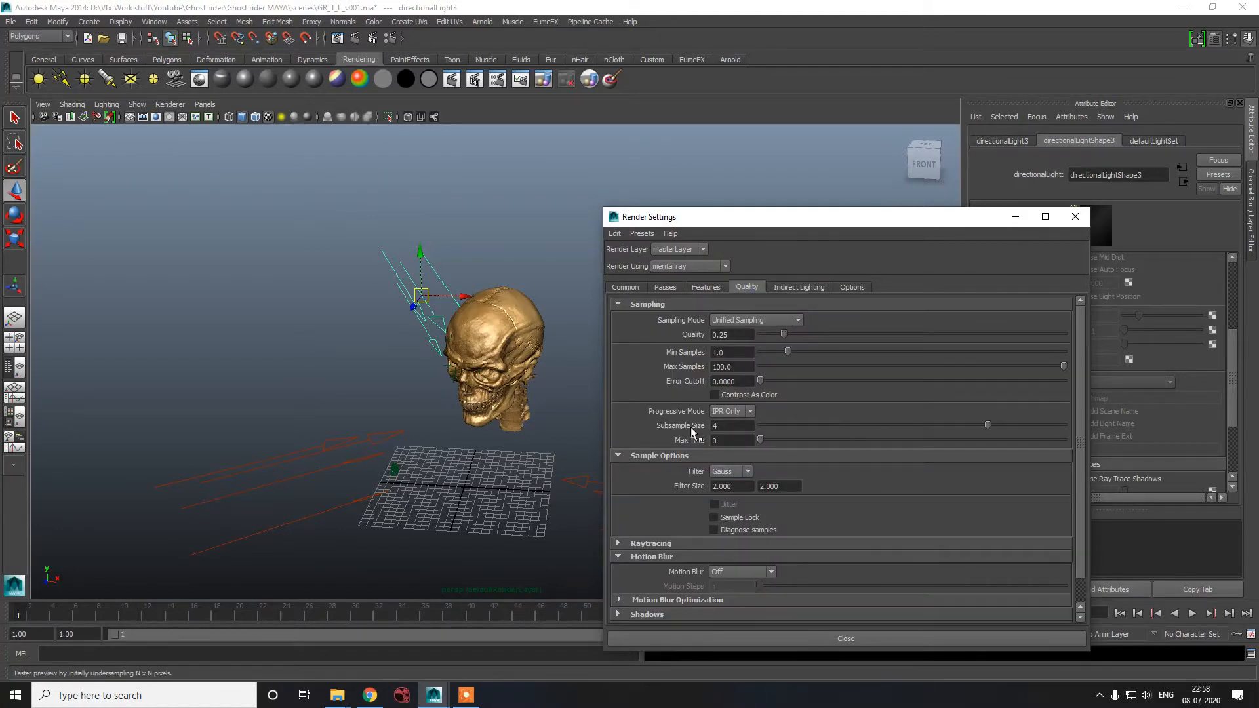
left_click(666, 543)
scroll(689, 545, "down", 3)
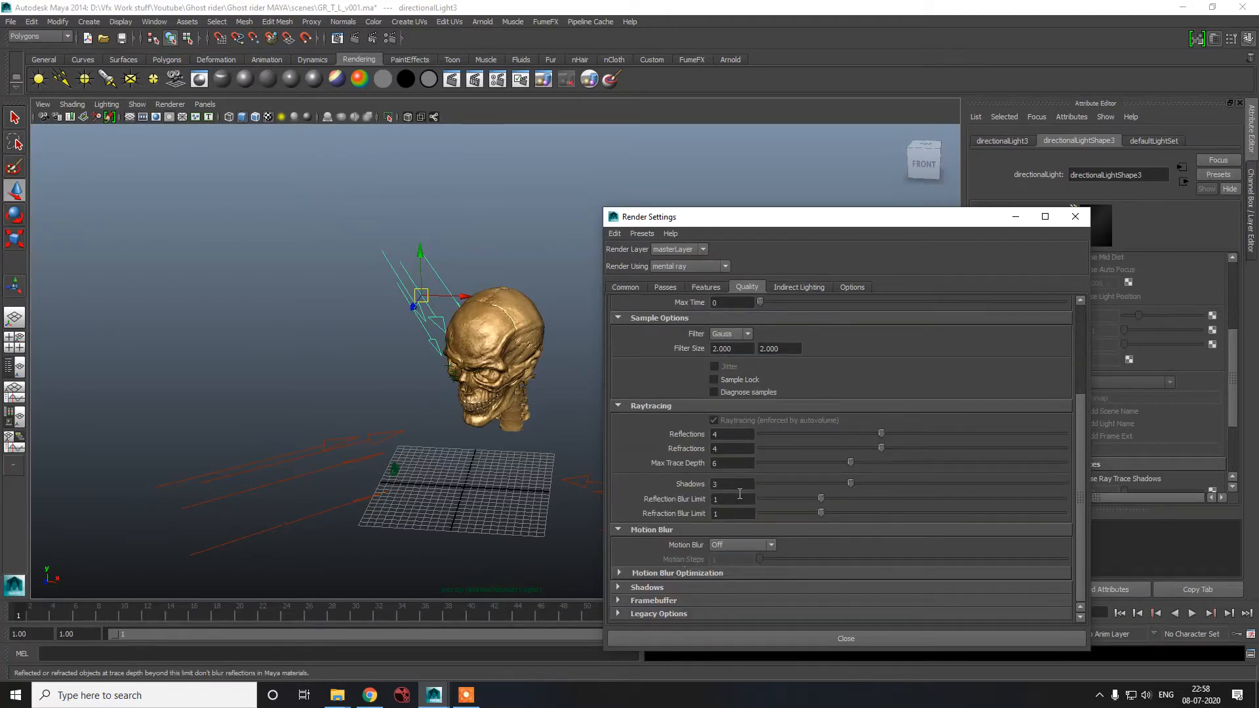
left_click(670, 405)
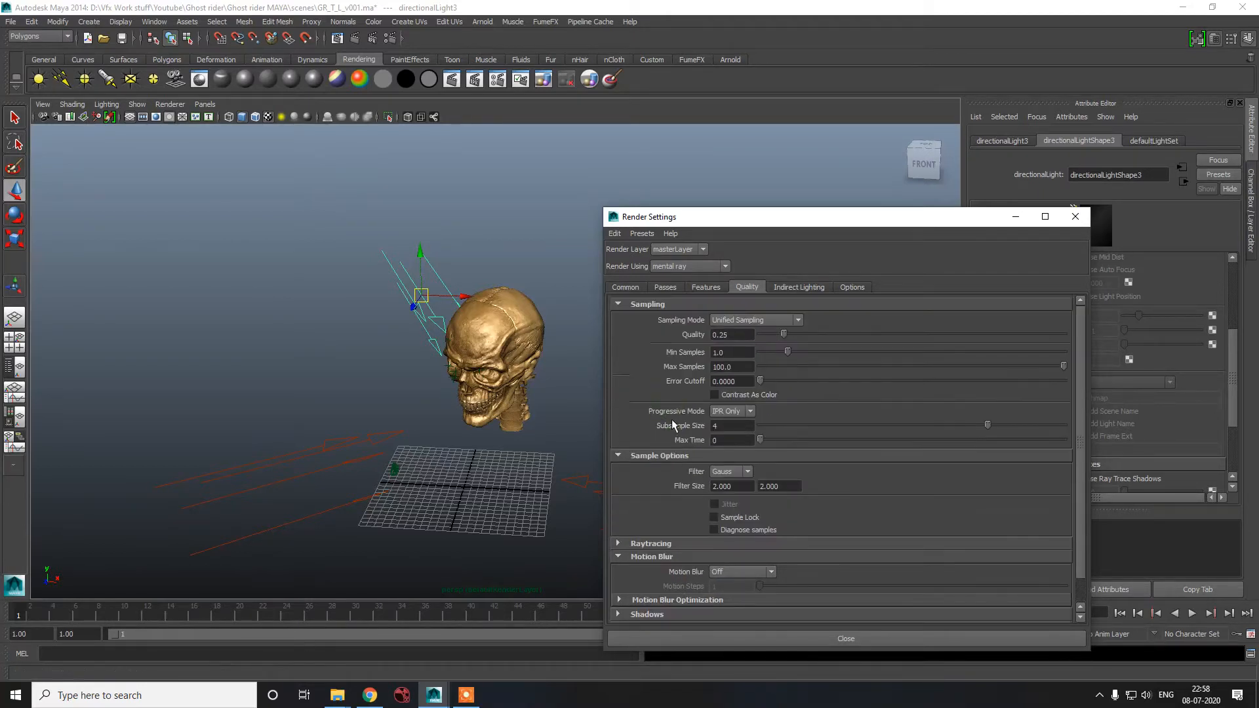
- Review the common render settings, including the renderable camera and the HD 720 image size preset
left_click(693, 288)
left_click(665, 287)
left_click(626, 288)
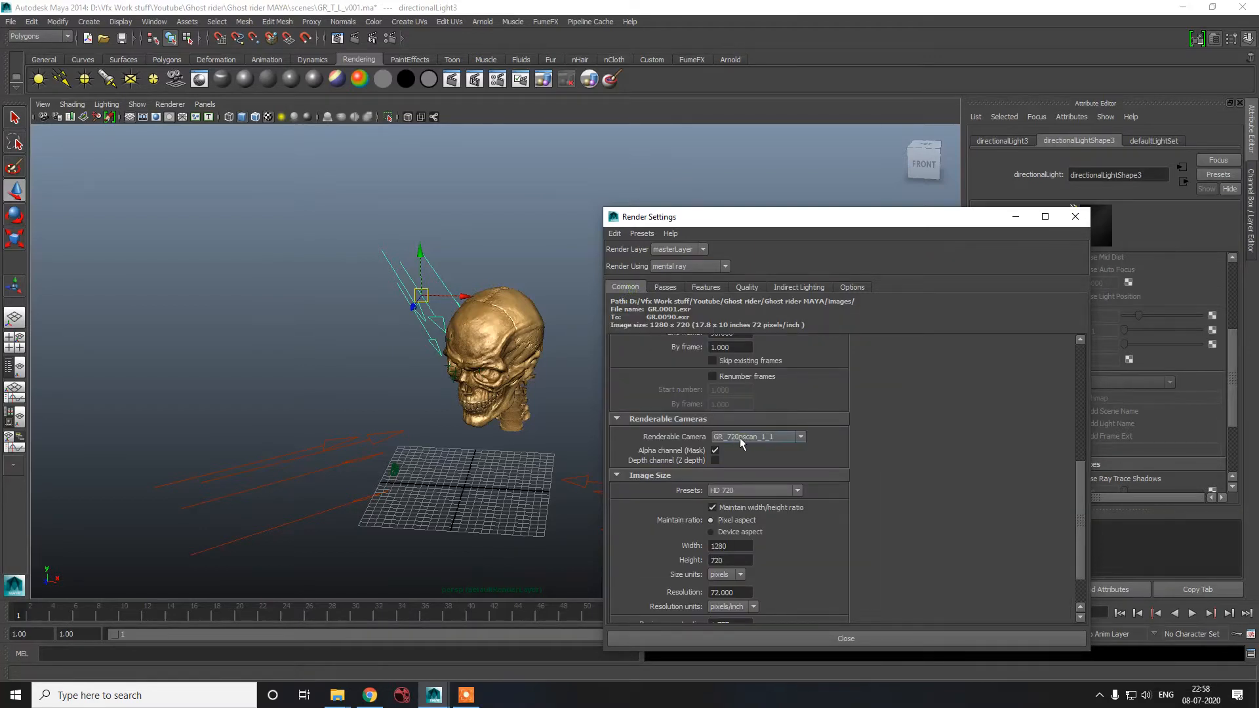
left_click(738, 493)
left_click(737, 495)
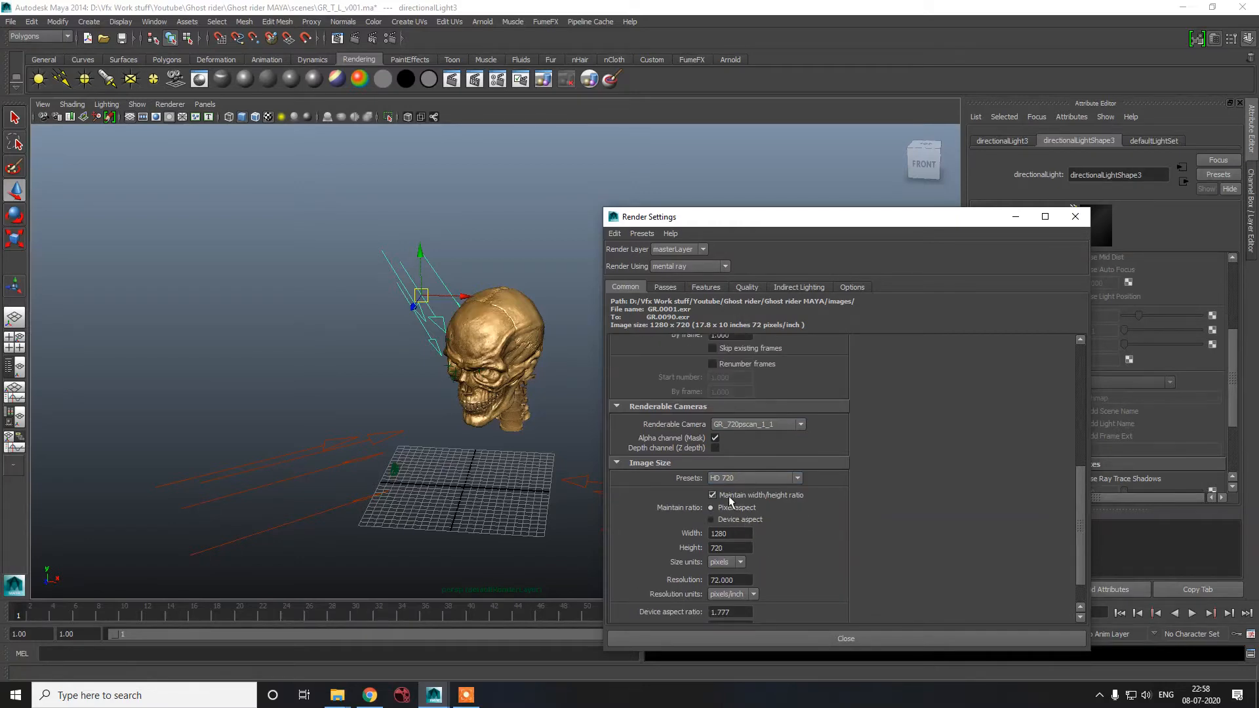
scroll(737, 503, "up", 5)
scroll(742, 495, "down", 3)
scroll(743, 455, "up", 3)
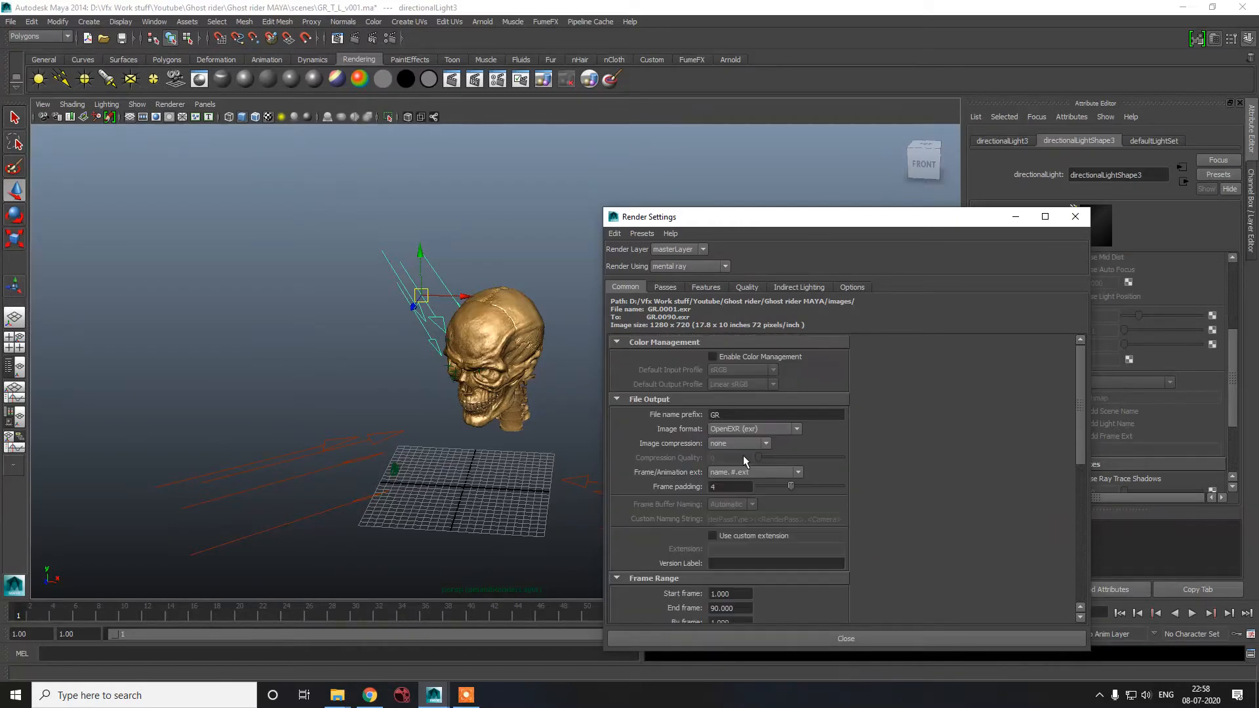
- Set the render output to OpenEXR (exr) with name.#.ext frame naming, close the render settings, and deselect the light
left_click(739, 430)
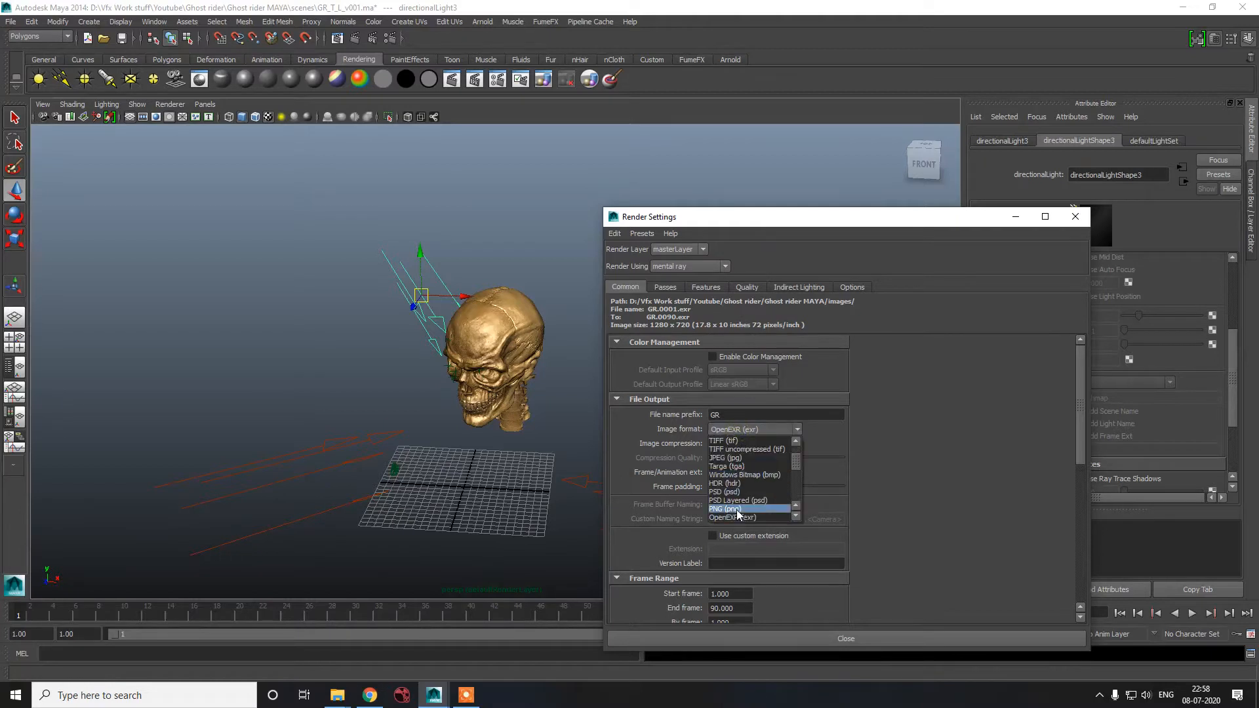
left_click(732, 518)
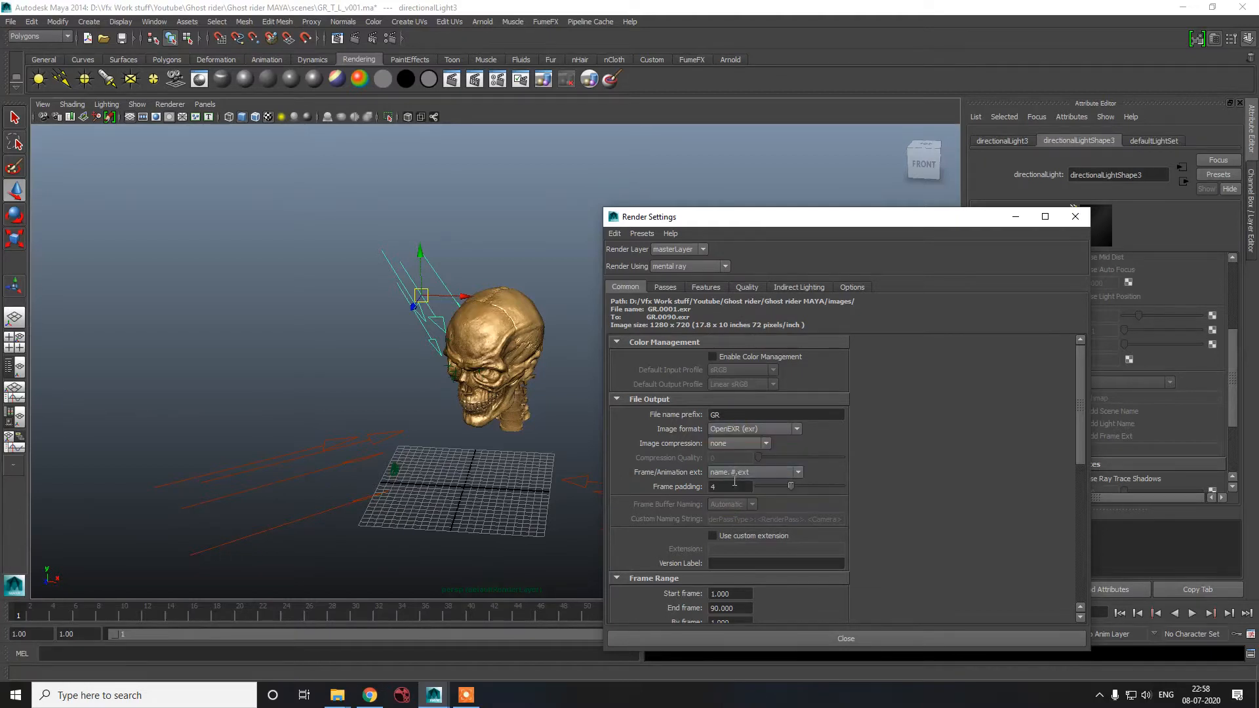
left_click(734, 472)
left_click(726, 501)
left_click(727, 416)
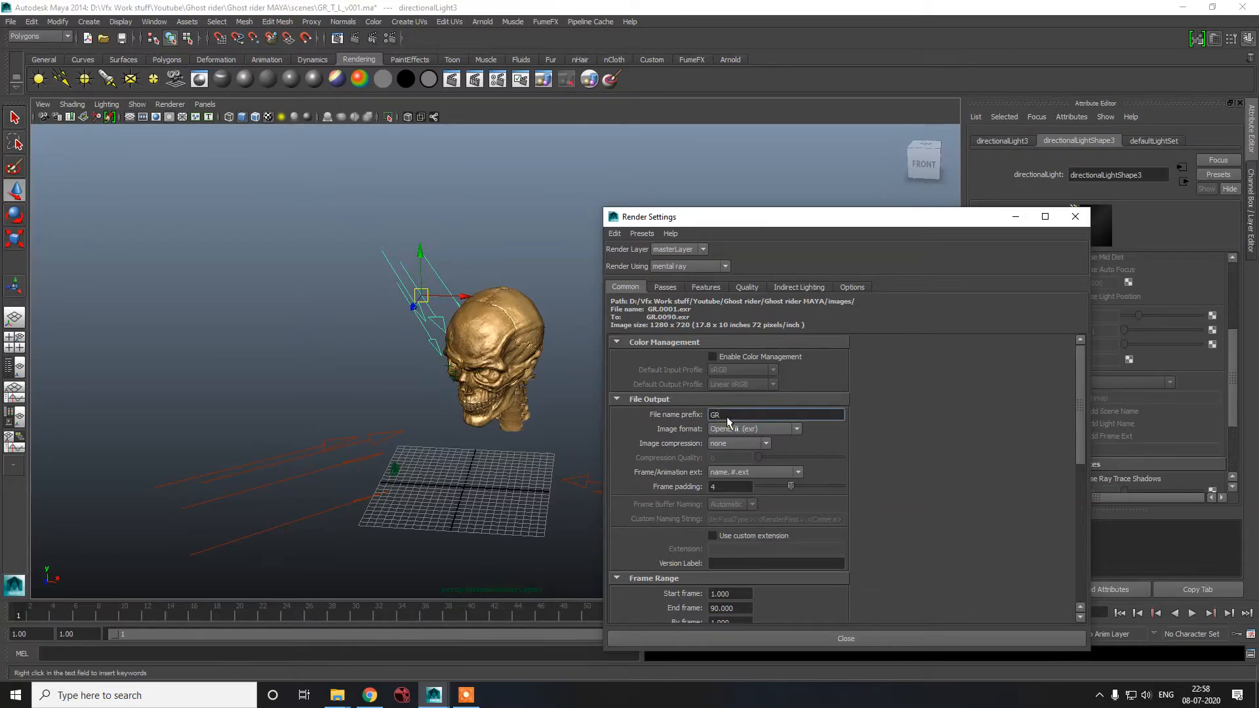
left_click(781, 638)
left_click(575, 382)
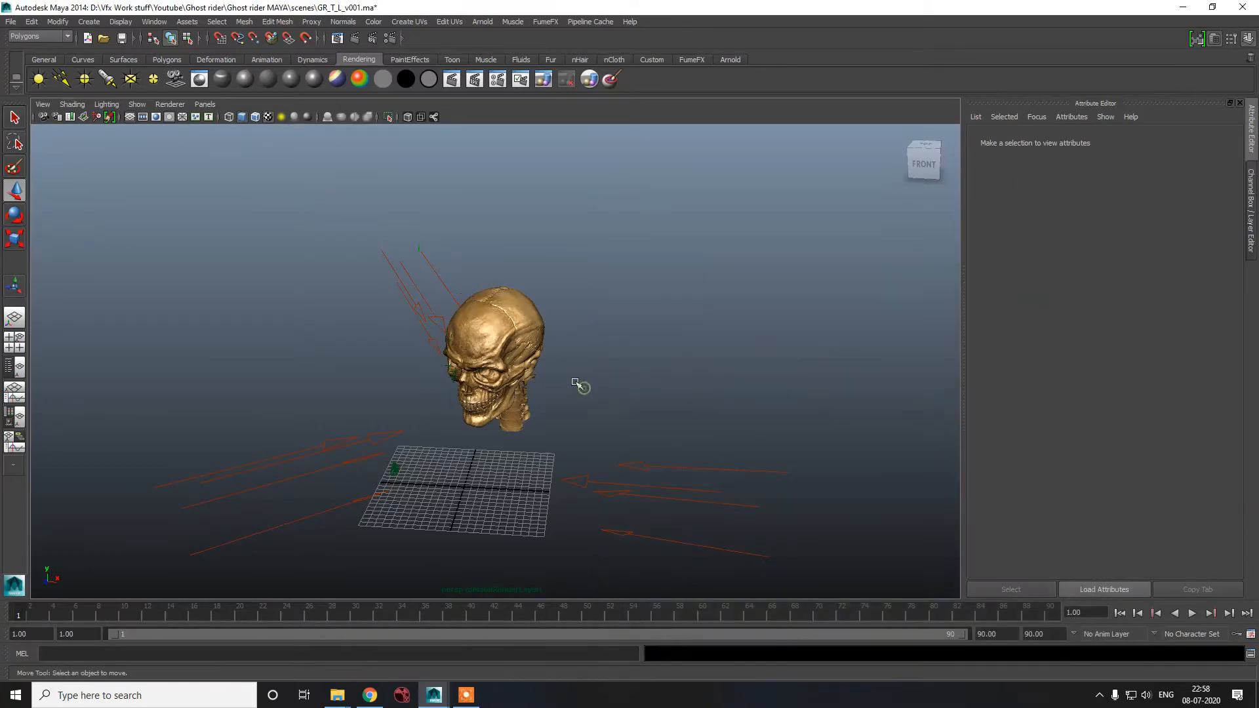
- Look through the GR_720pscan_1_1 camera, make a test render of the skull, and close the render
scroll(567, 386, "up", 5)
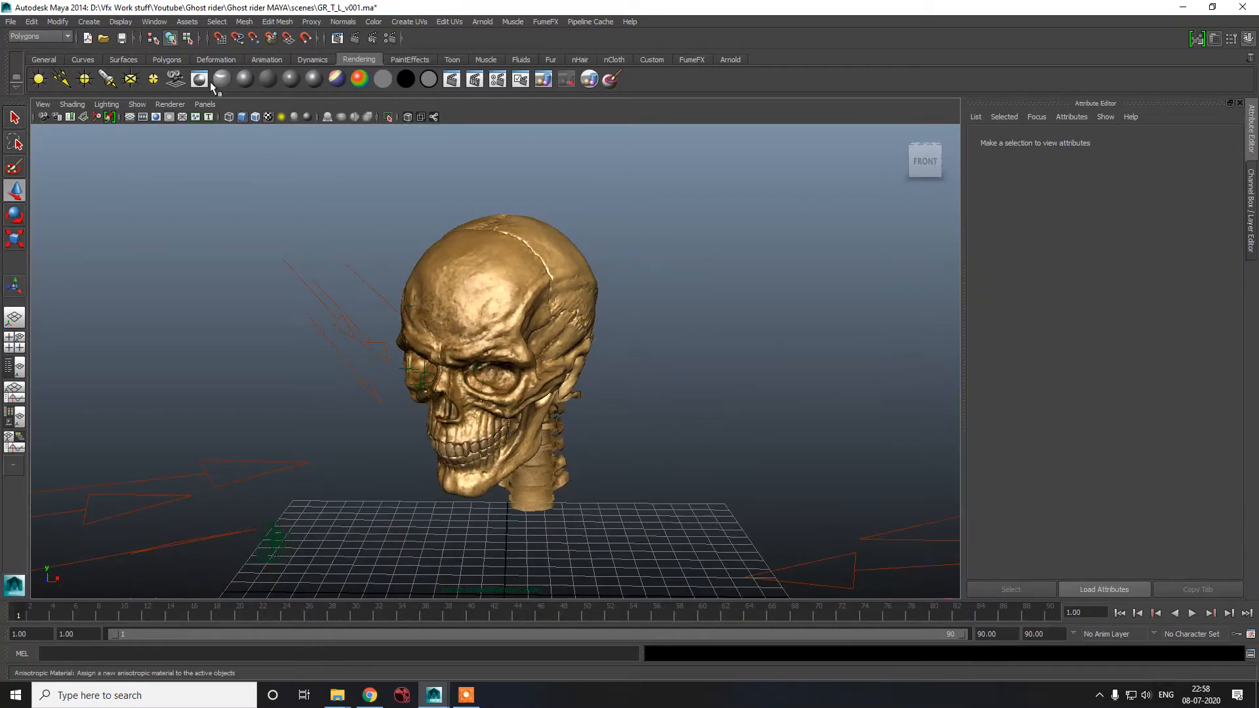
left_click(205, 104)
mouse_move(229, 117)
left_click(325, 120)
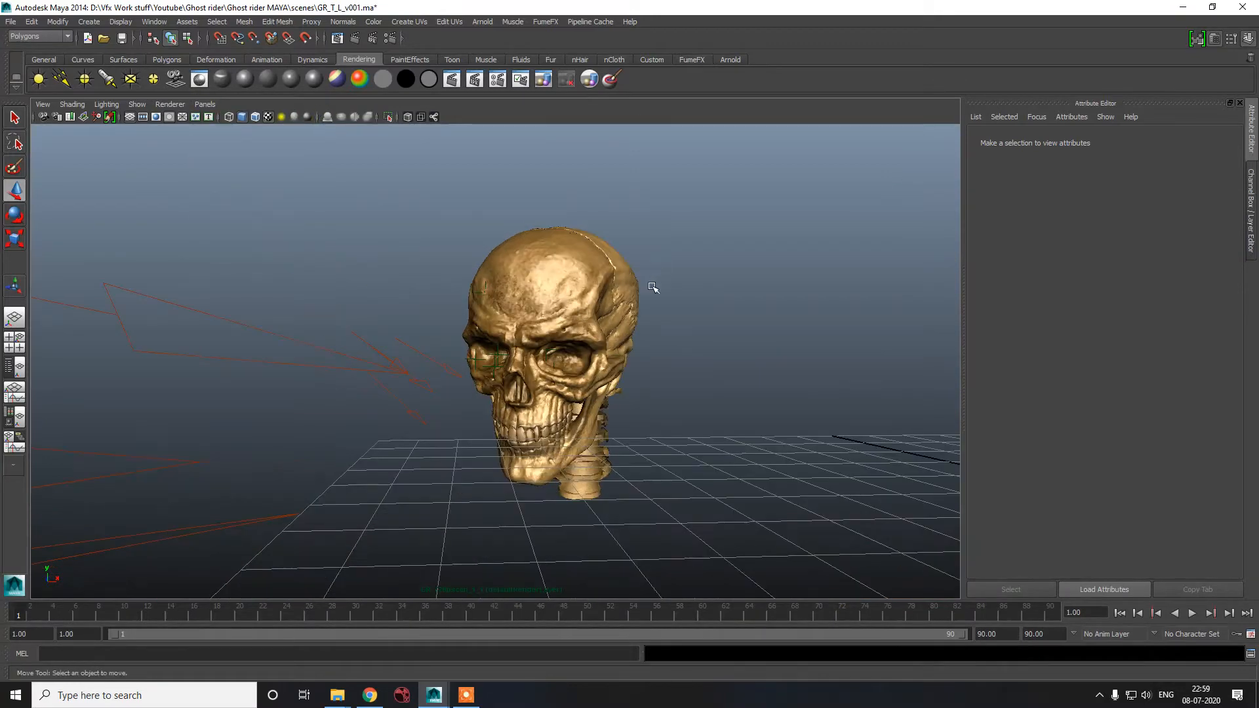
left_click(360, 42)
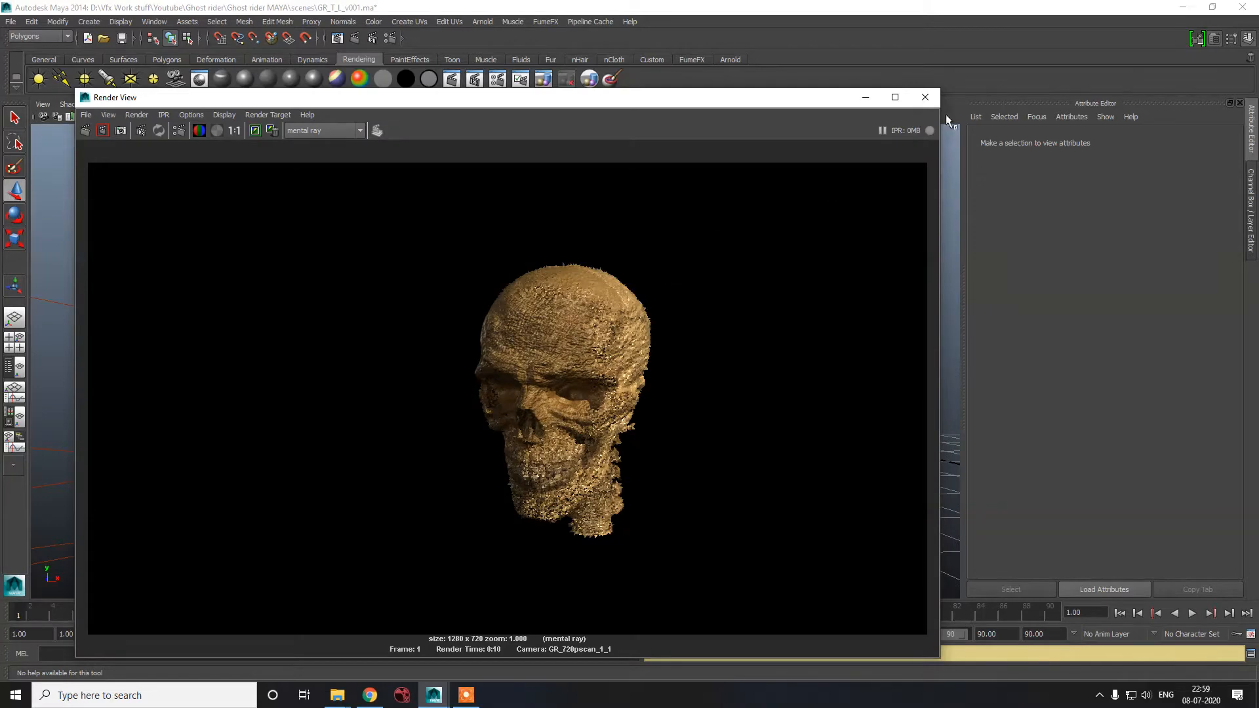
left_click(924, 97)
- Select the skull and graph the network of its blinn3 material in the Hypershade
left_click(563, 247)
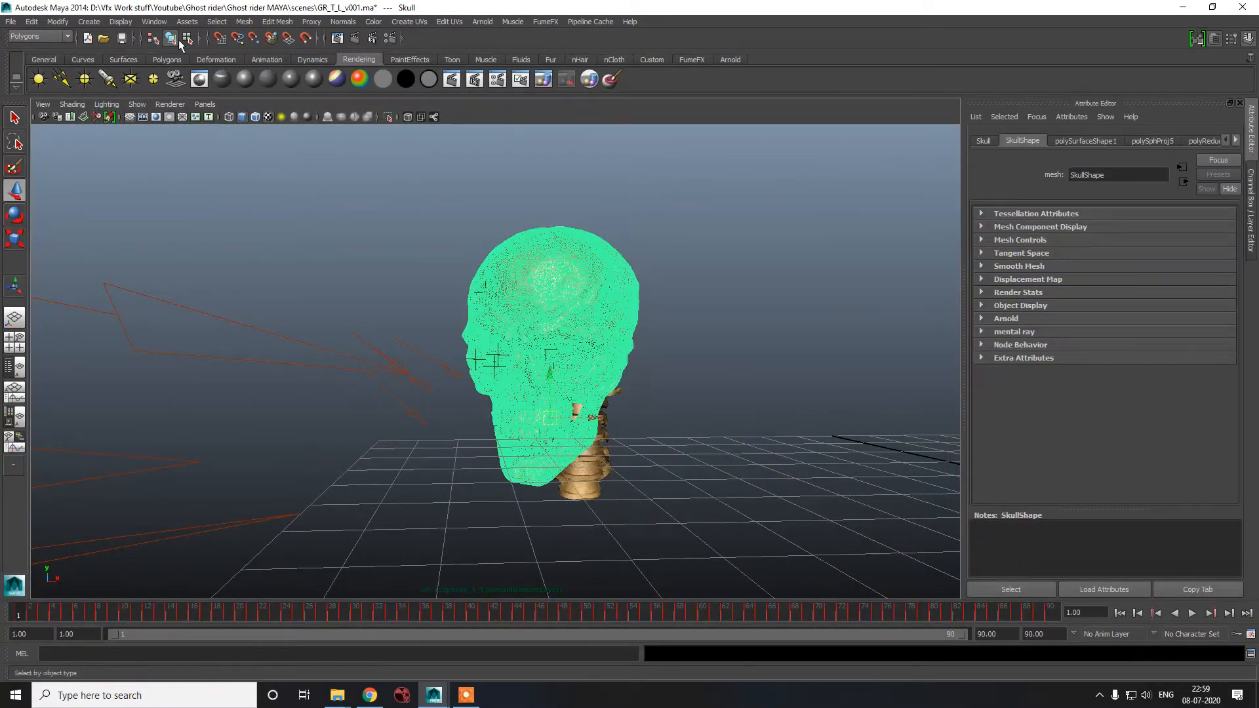
left_click(155, 21)
mouse_move(177, 53)
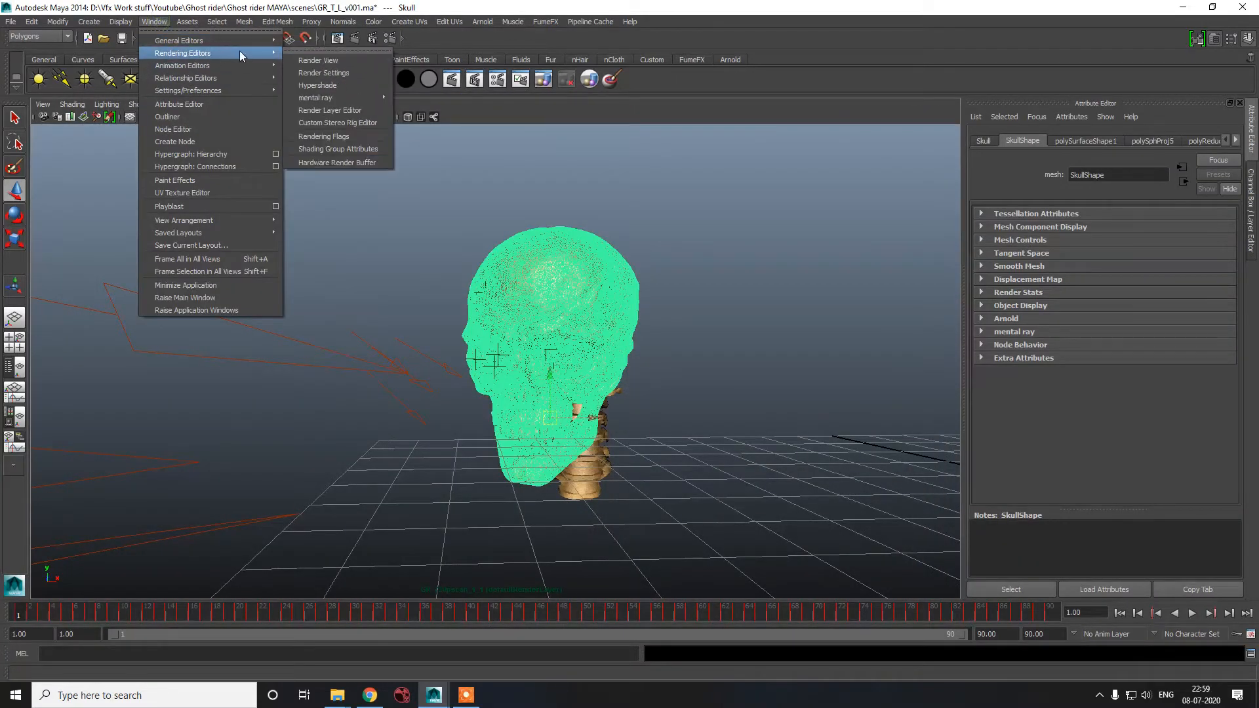
left_click(367, 85)
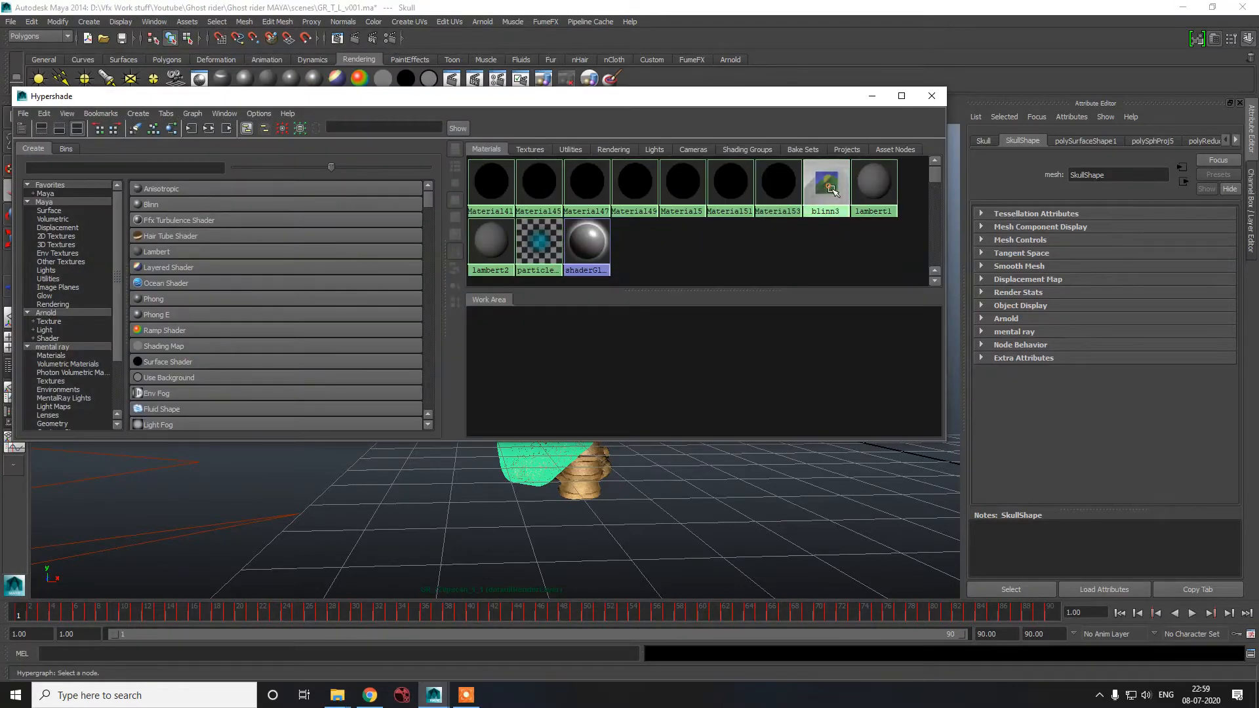
right_click_drag(833, 206, 767, 203)
- Set the Bump Depth of the bump2d5 node to 0.1 and minimize the Hypershade
left_click(607, 394)
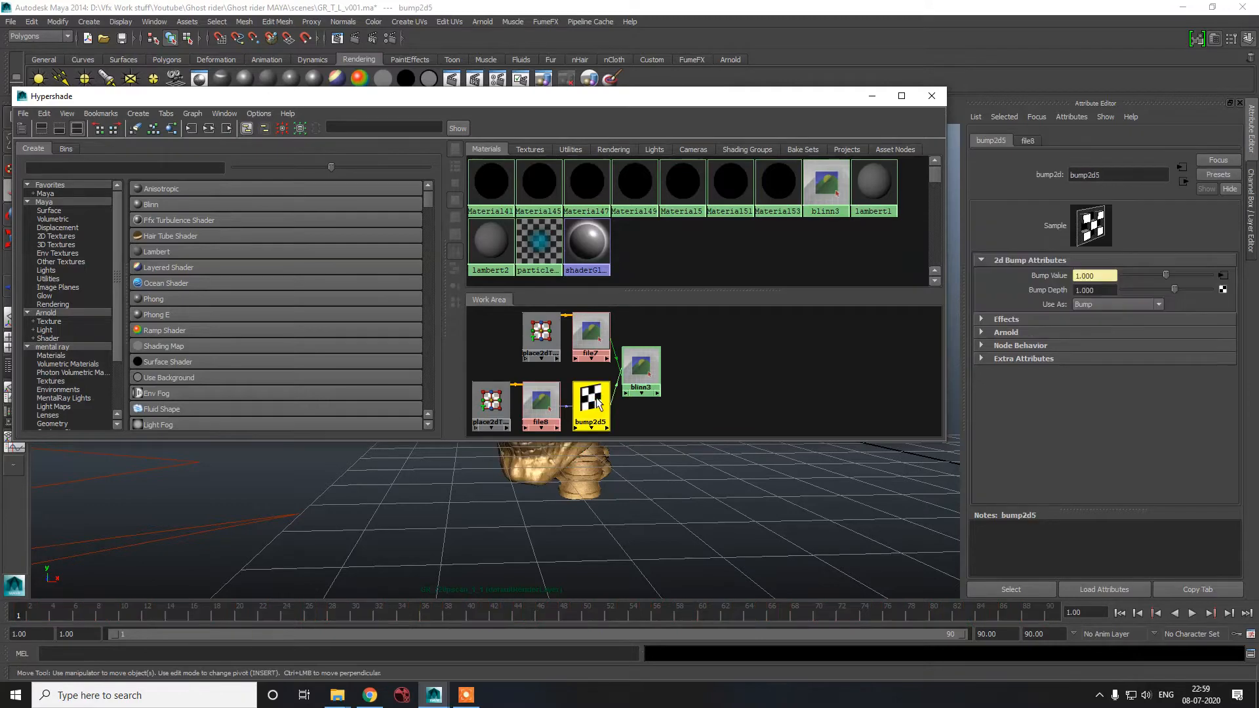
double_click(1103, 290)
type("0.1")
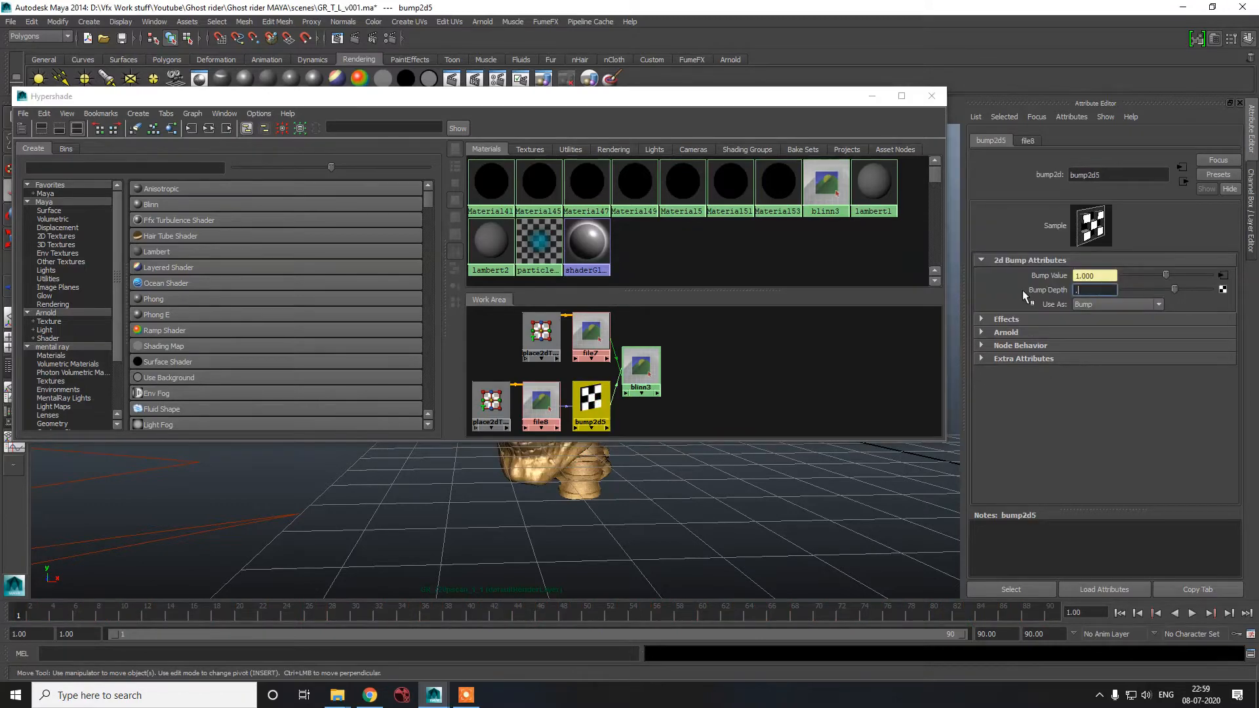
key("Return")
left_click(872, 96)
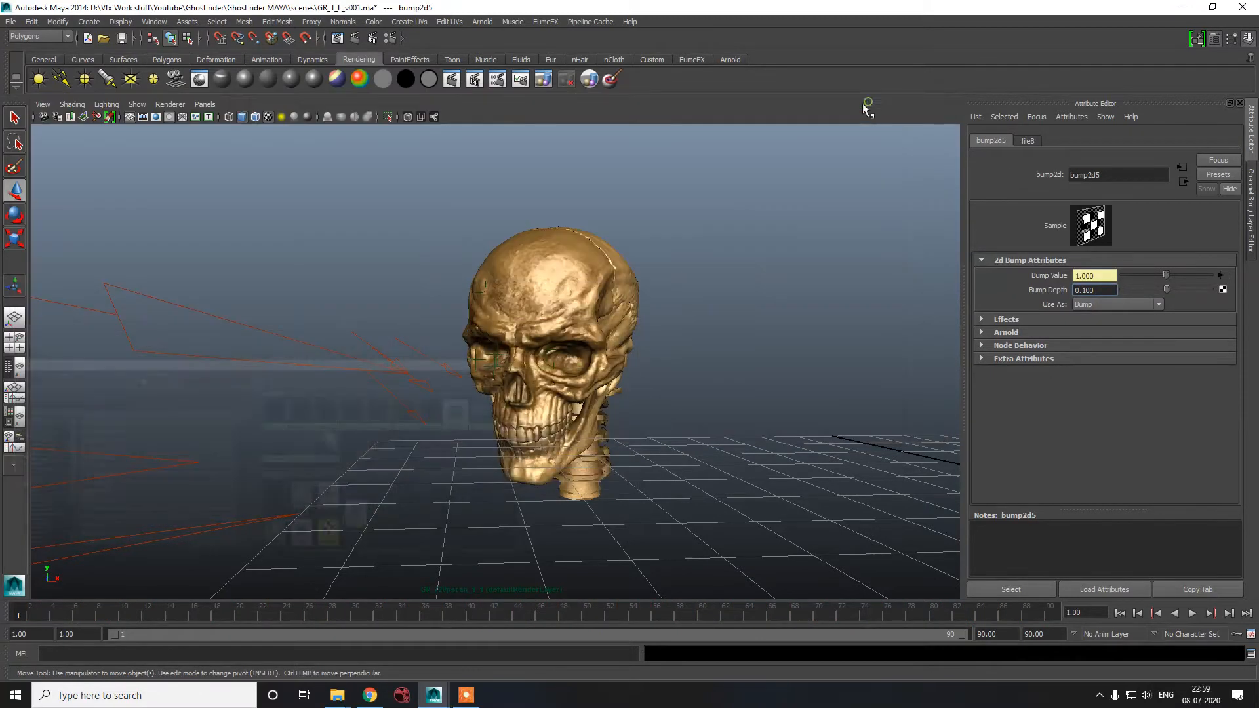
- Look through the GR_720pscan_1_1 camera, scrub the timeline back to frame 1, and test render the skull
left_click(202, 104)
mouse_move(222, 120)
left_click(299, 118)
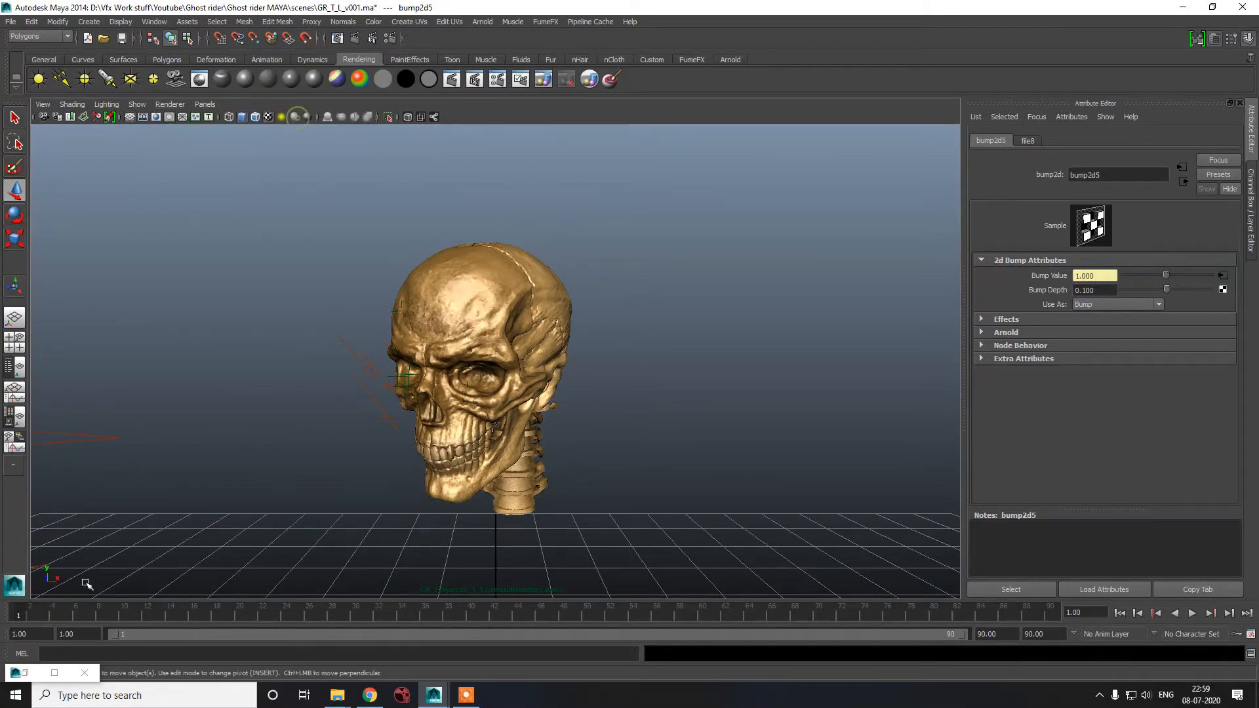
left_click(120, 616)
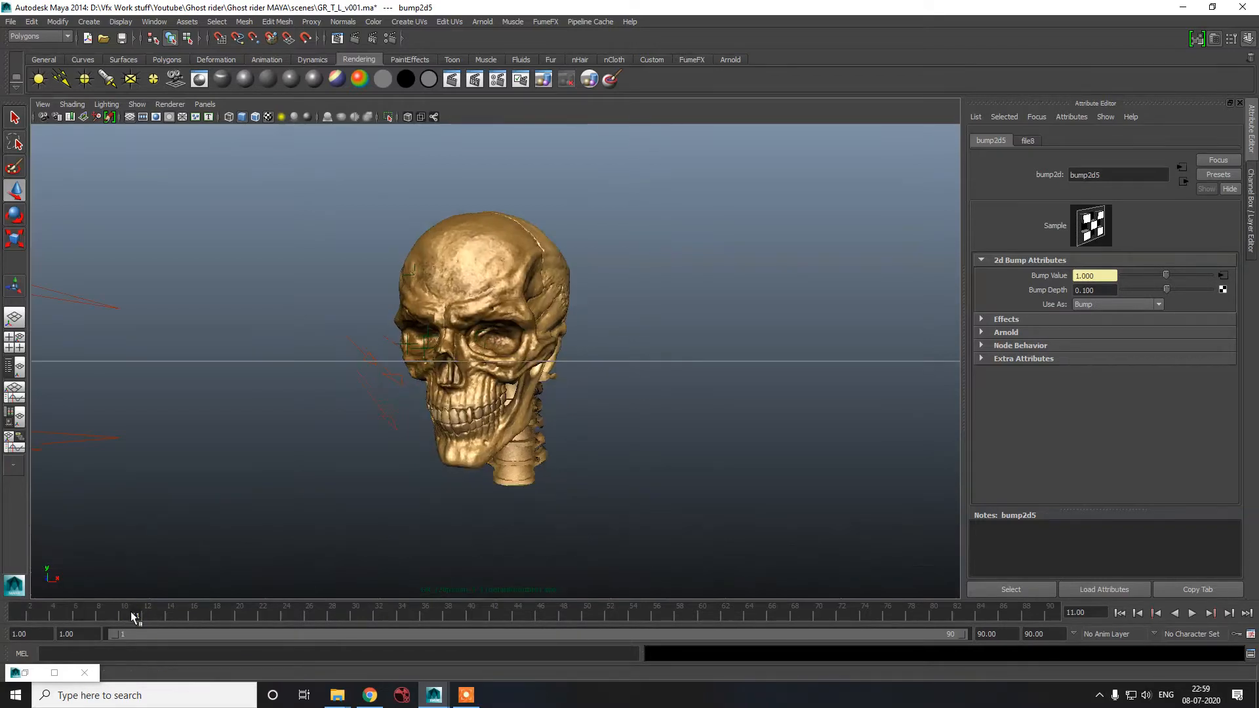
left_click_drag(133, 616, 16, 617)
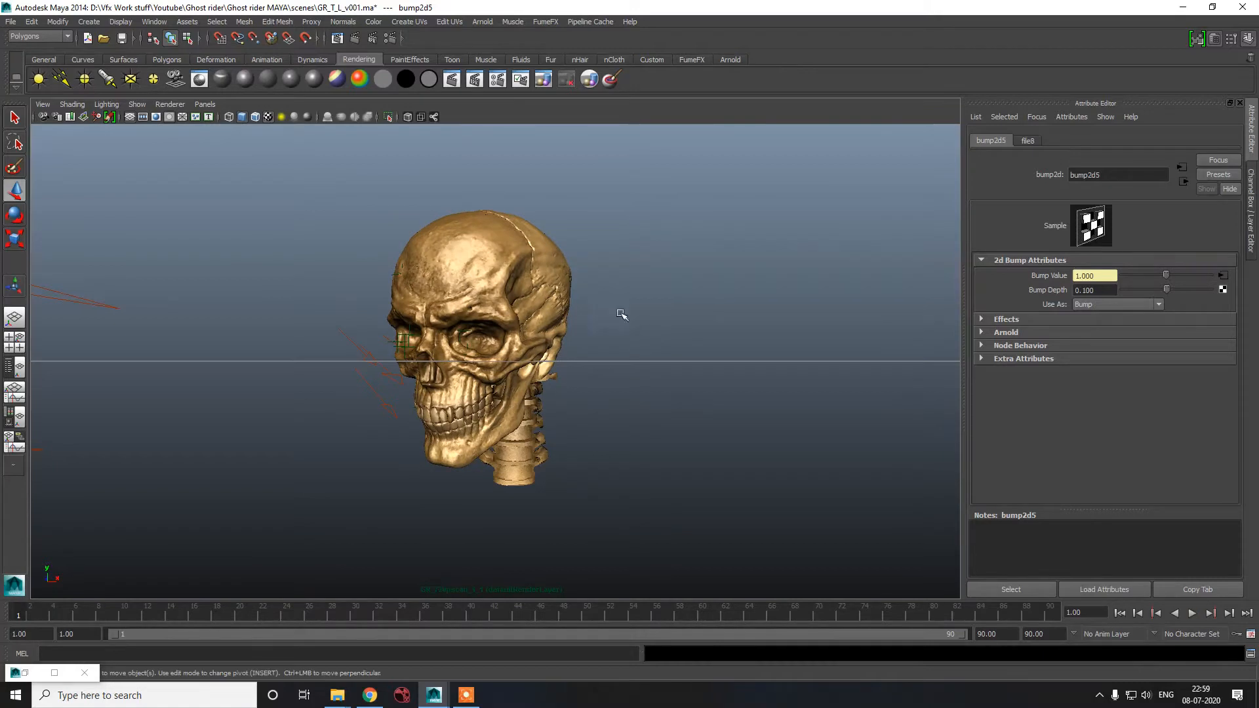
left_click(355, 38)
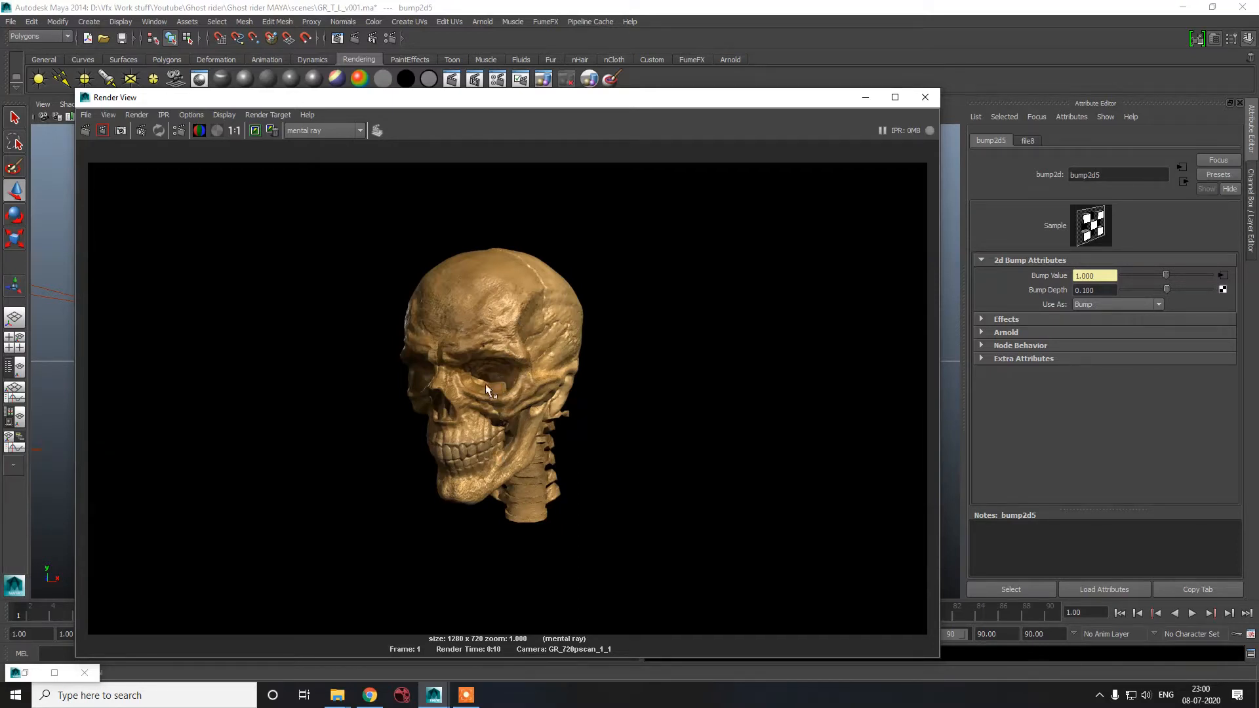
left_click(925, 97)
- Show the skull's blinn3 material attributes and start an IPR render of a region enclosing the skull and neck
left_click(488, 217)
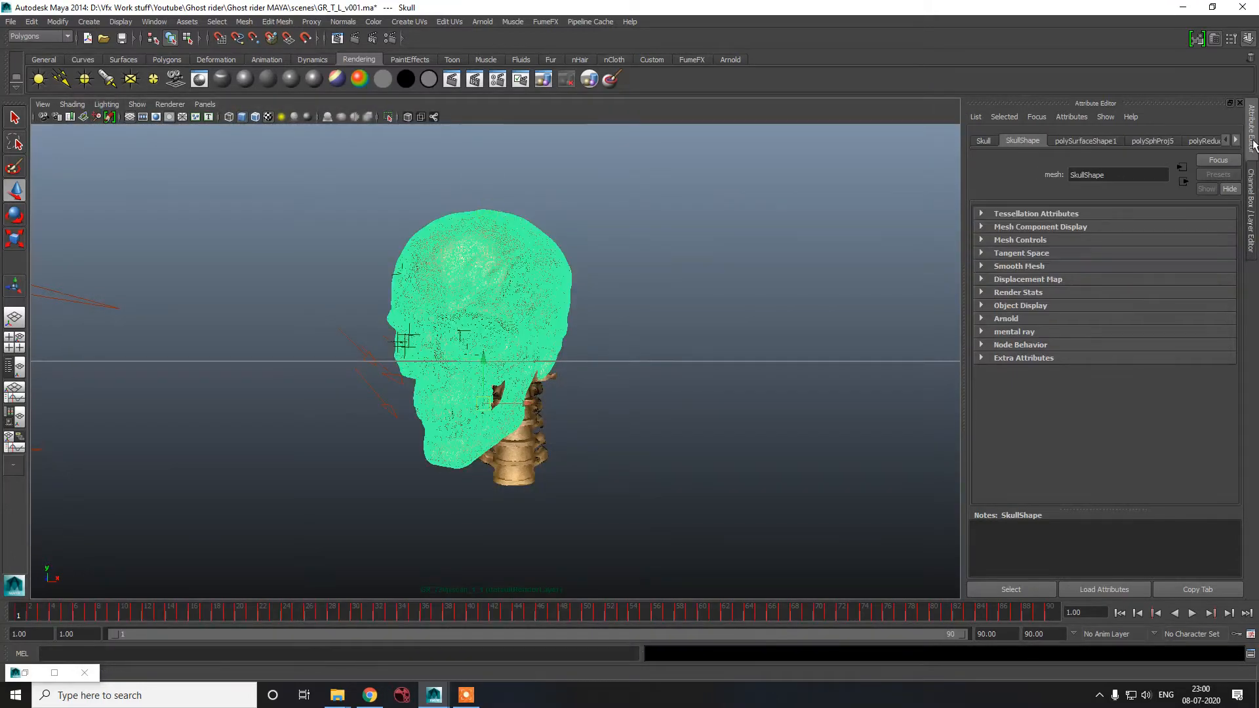
left_click(1237, 140)
left_click(1237, 140)
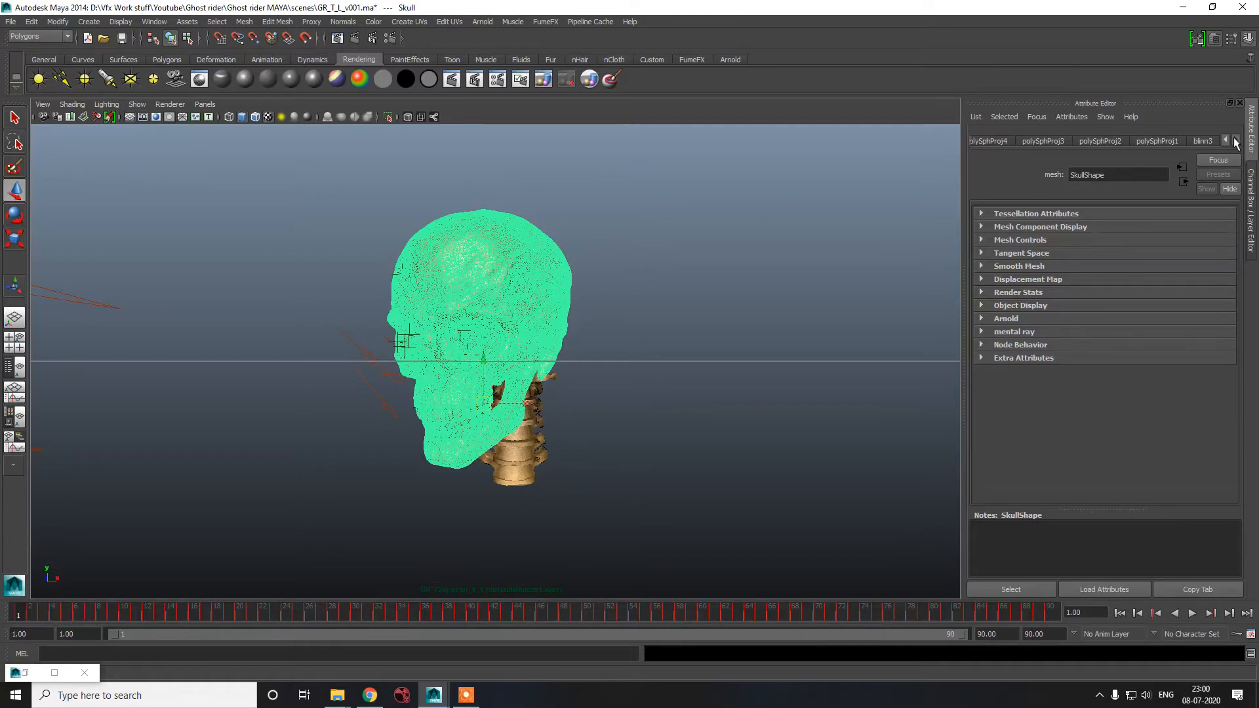
left_click(1203, 141)
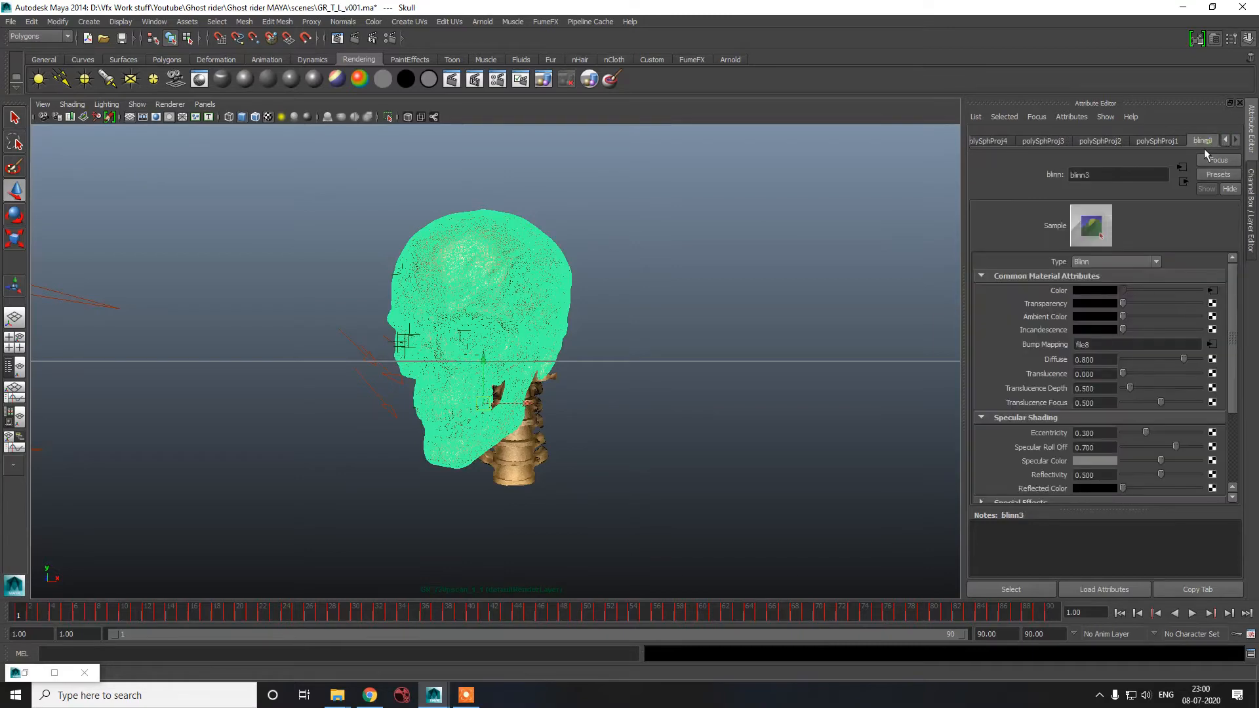
left_click(369, 41)
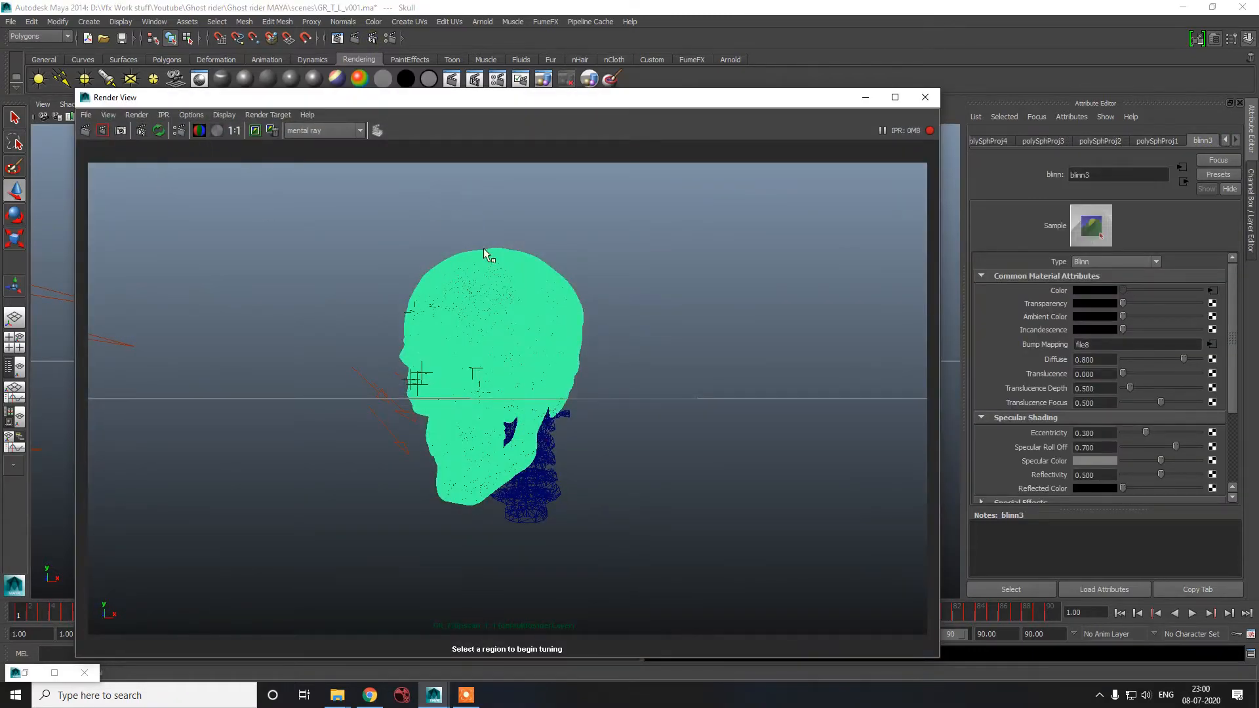
left_click_drag(352, 207, 621, 577)
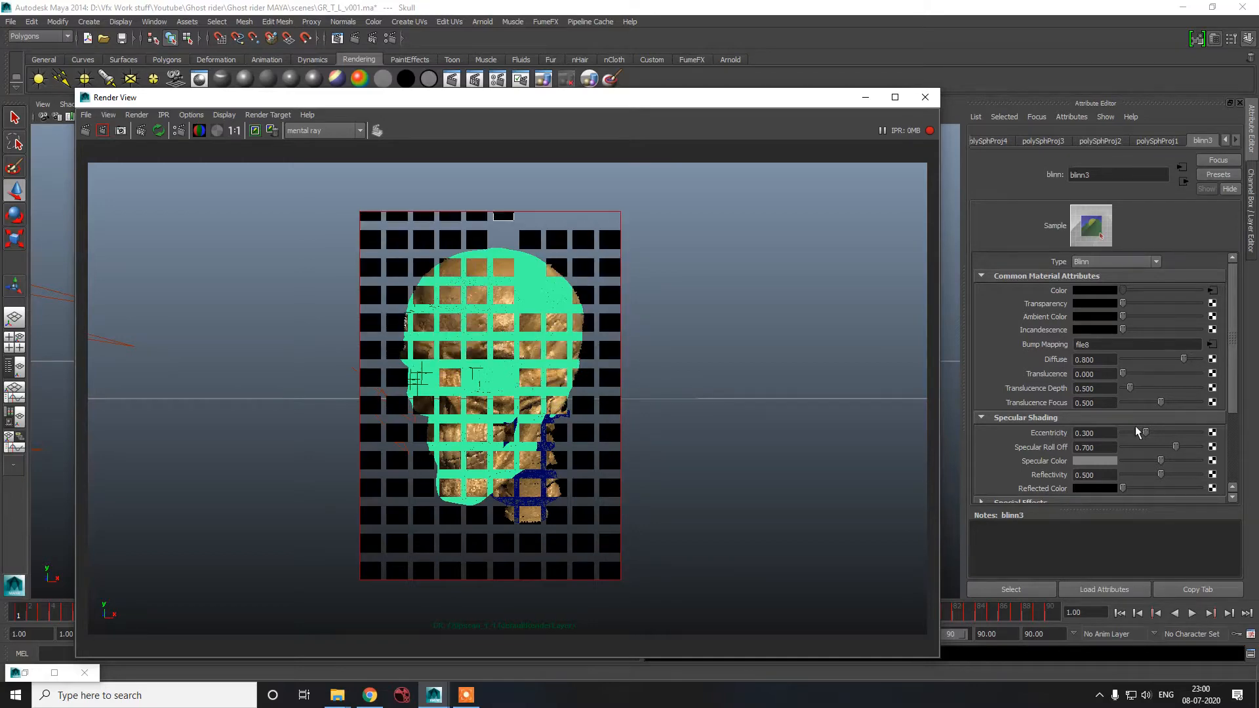
- Darken blinn3's Specular Color, set Specular Roll Off to 0.496 and Reflectivity to 0.308, and close the Render View
left_click_drag(1157, 460, 1138, 455)
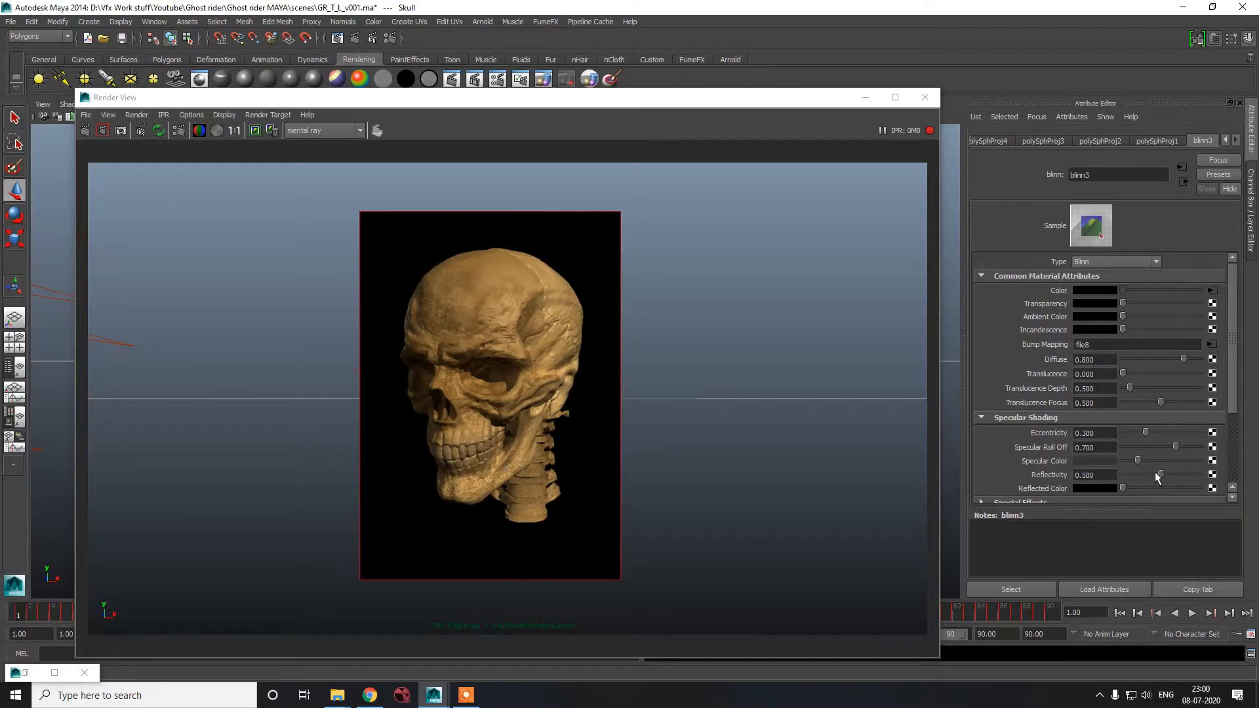
left_click_drag(1155, 471, 1141, 474)
left_click(1152, 447)
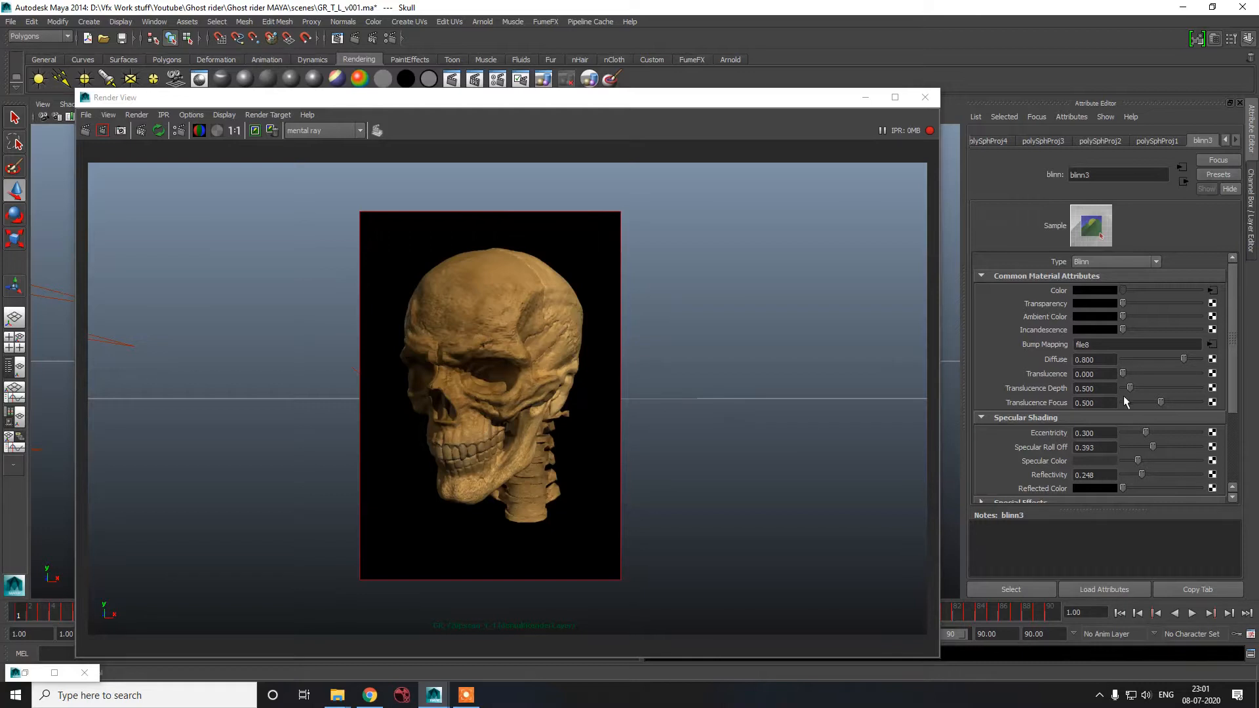
mouse_move(1144, 471)
left_mouse_down()
mouse_move(1159, 450)
mouse_move(1144, 458)
left_mouse_up()
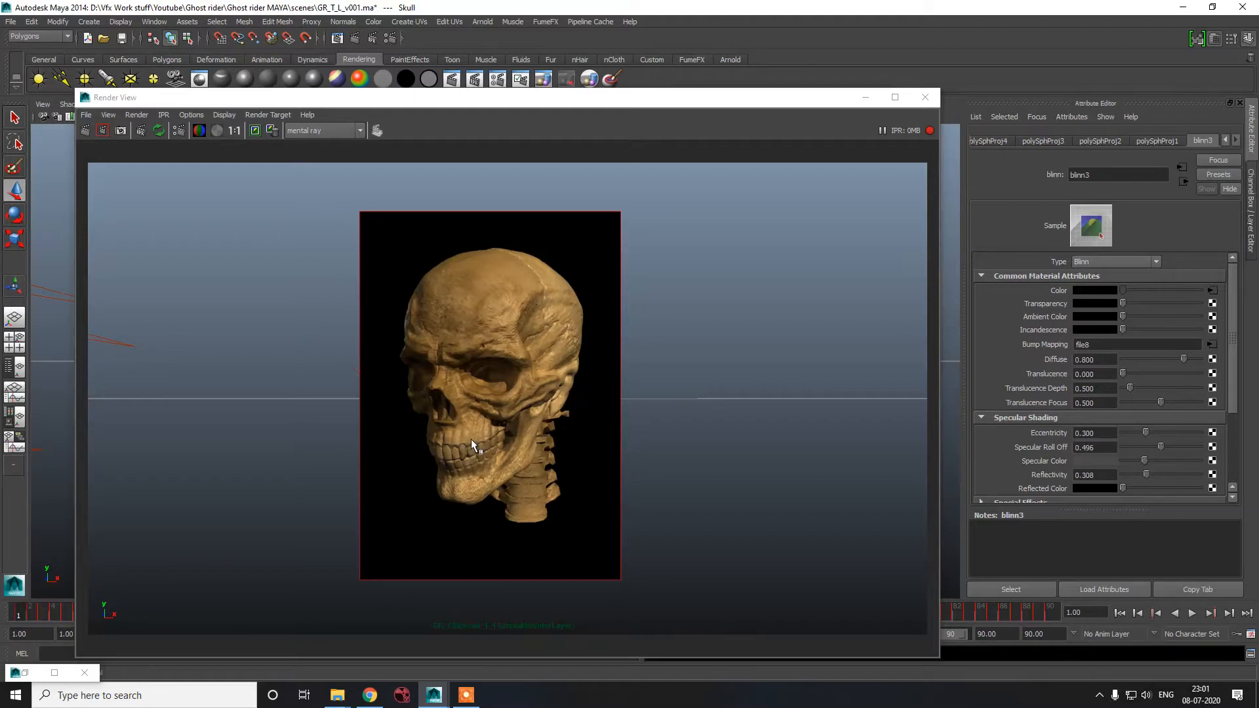
left_click(925, 98)
left_click(652, 339)
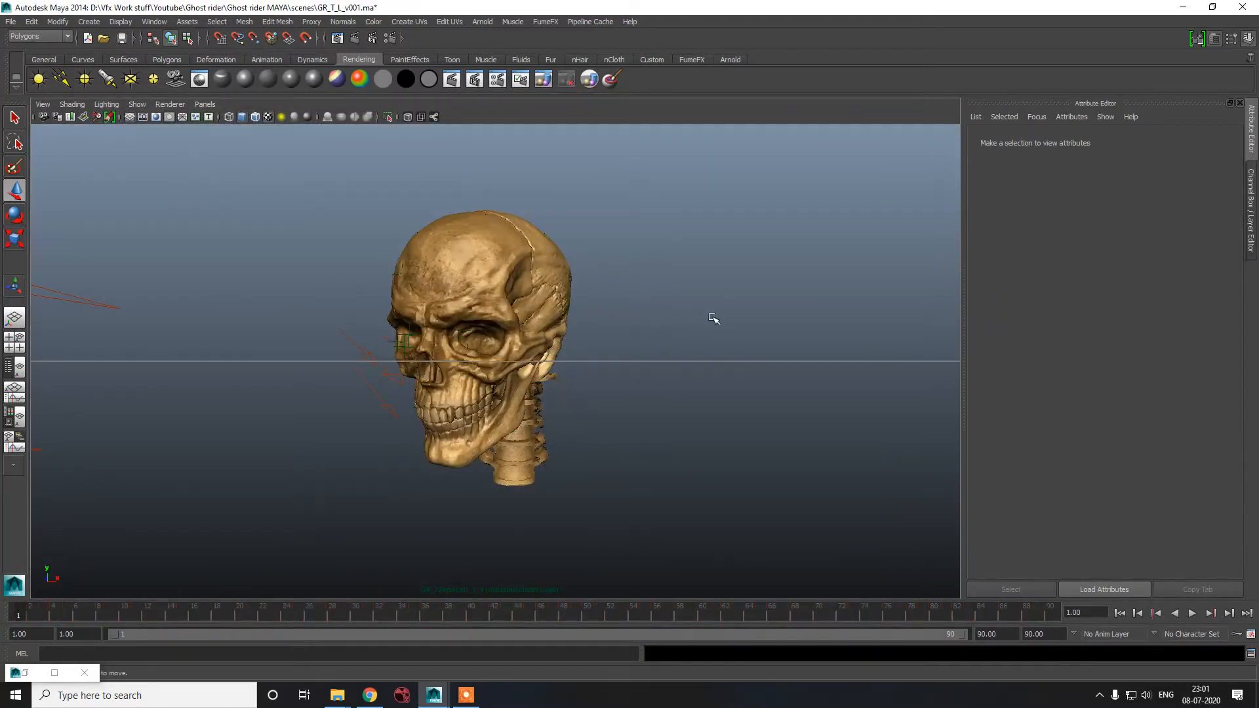
- Show the FumeFX tools, and in File Explorer copy everything inside C:\Program Files\Autodesk\Maya2014\mentalrayForMaya2014\shaders
left_click(705, 58)
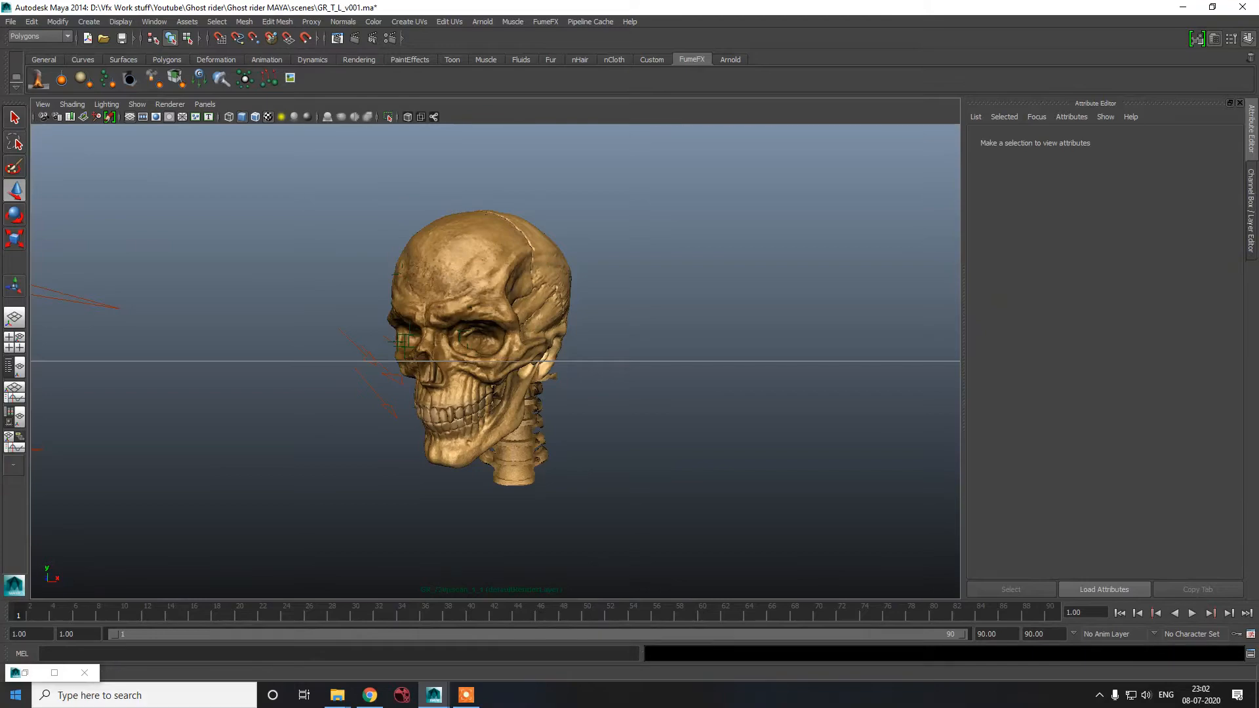
left_click(14, 695)
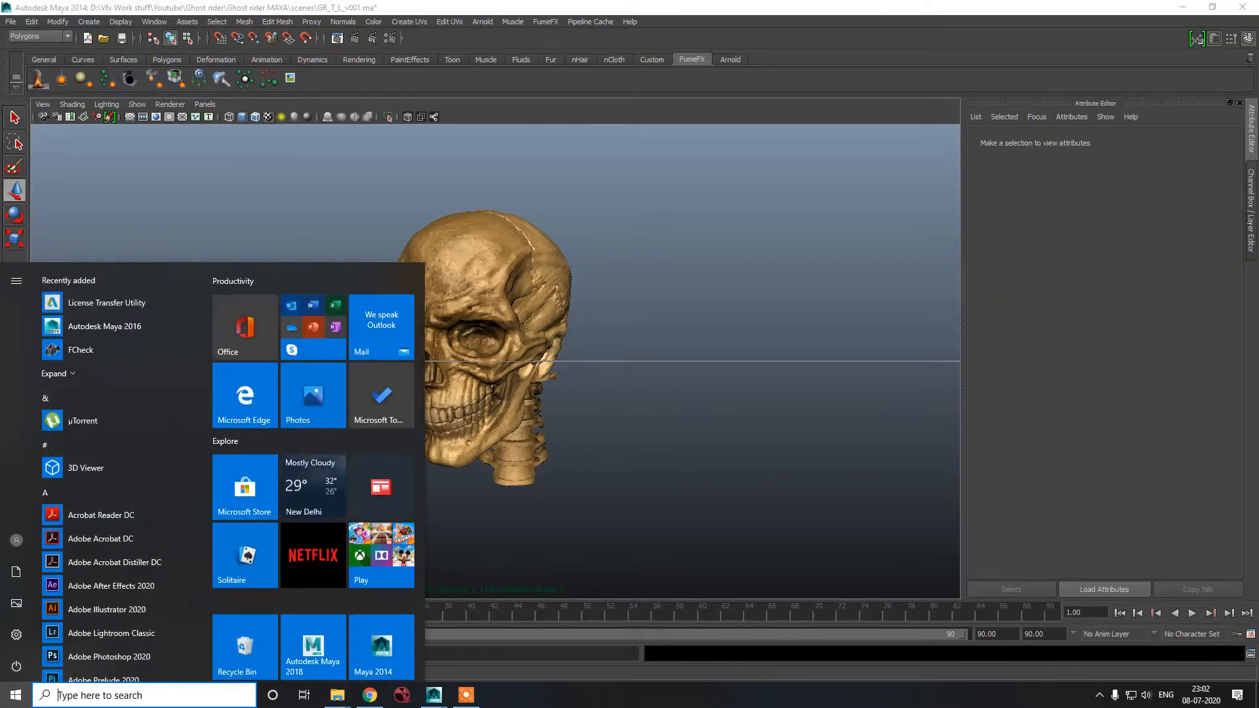
left_click(435, 623)
key("super+e")
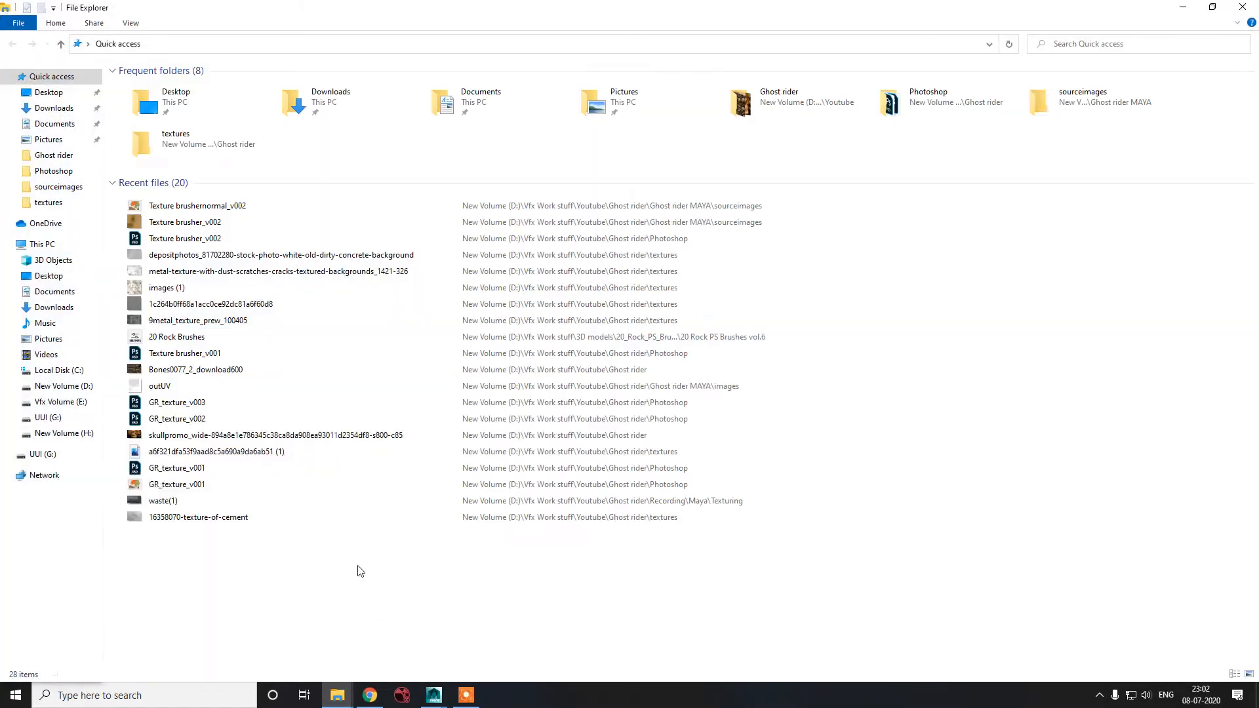
left_click(58, 370)
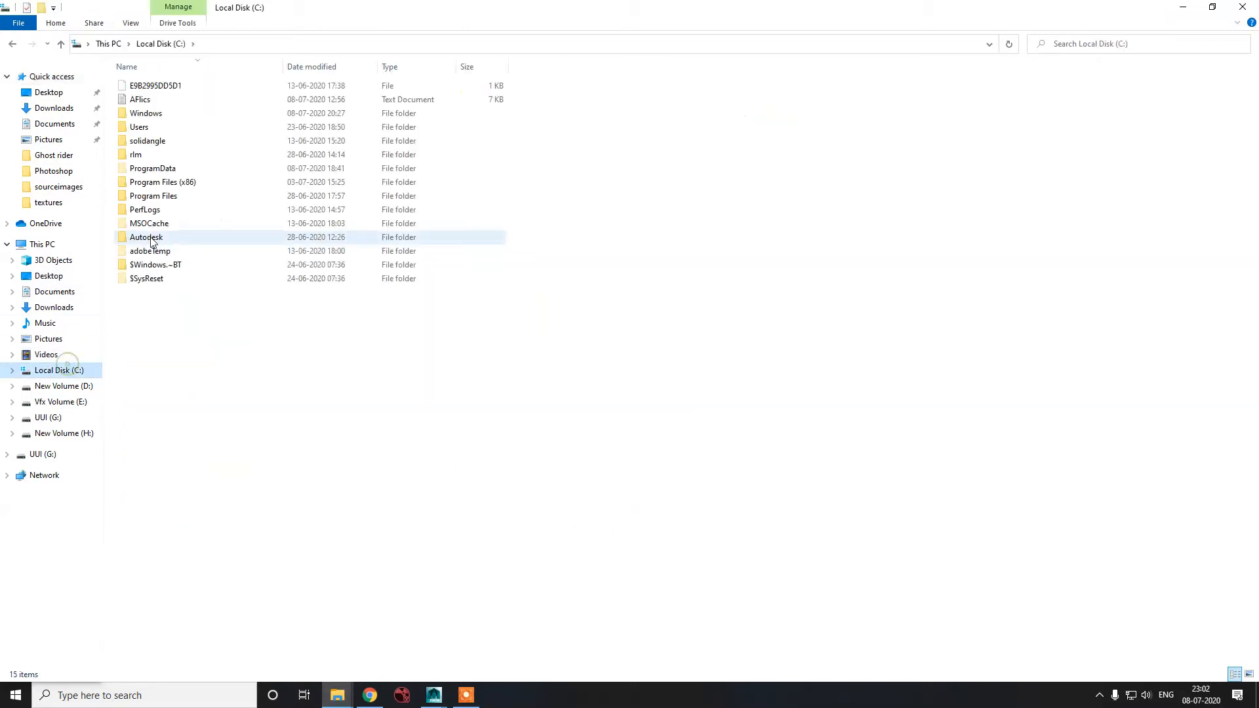
double_click(165, 195)
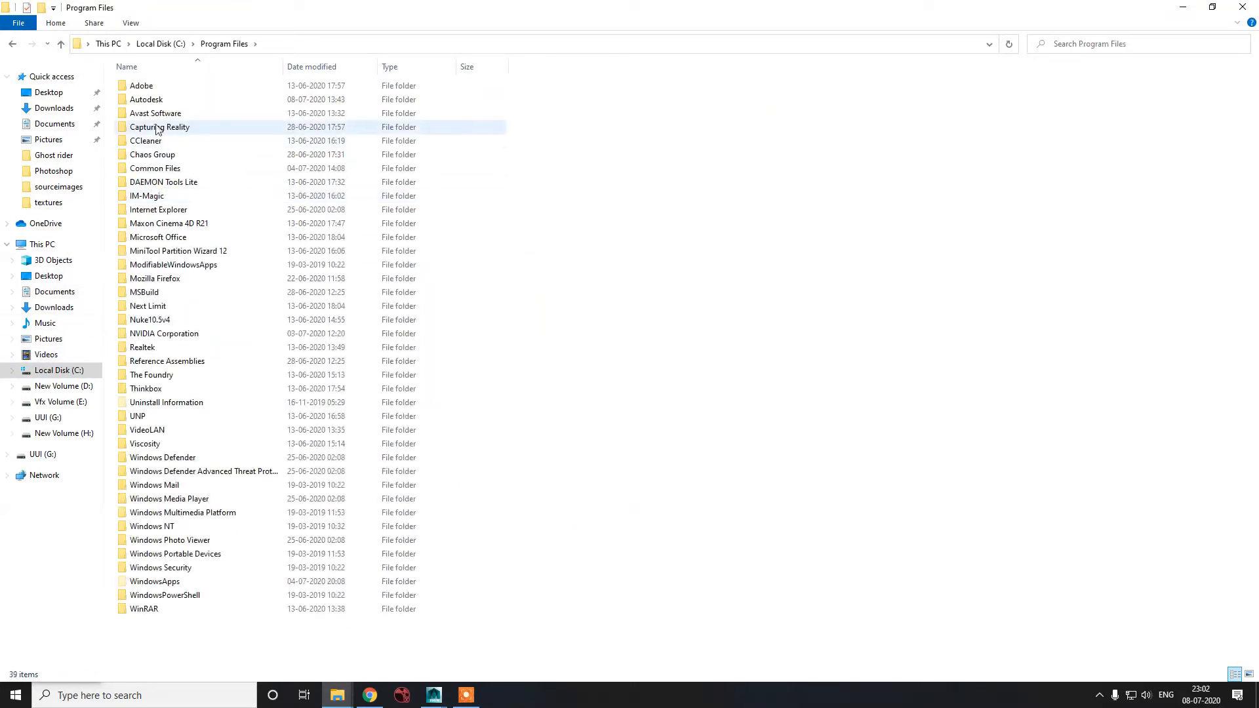
double_click(156, 99)
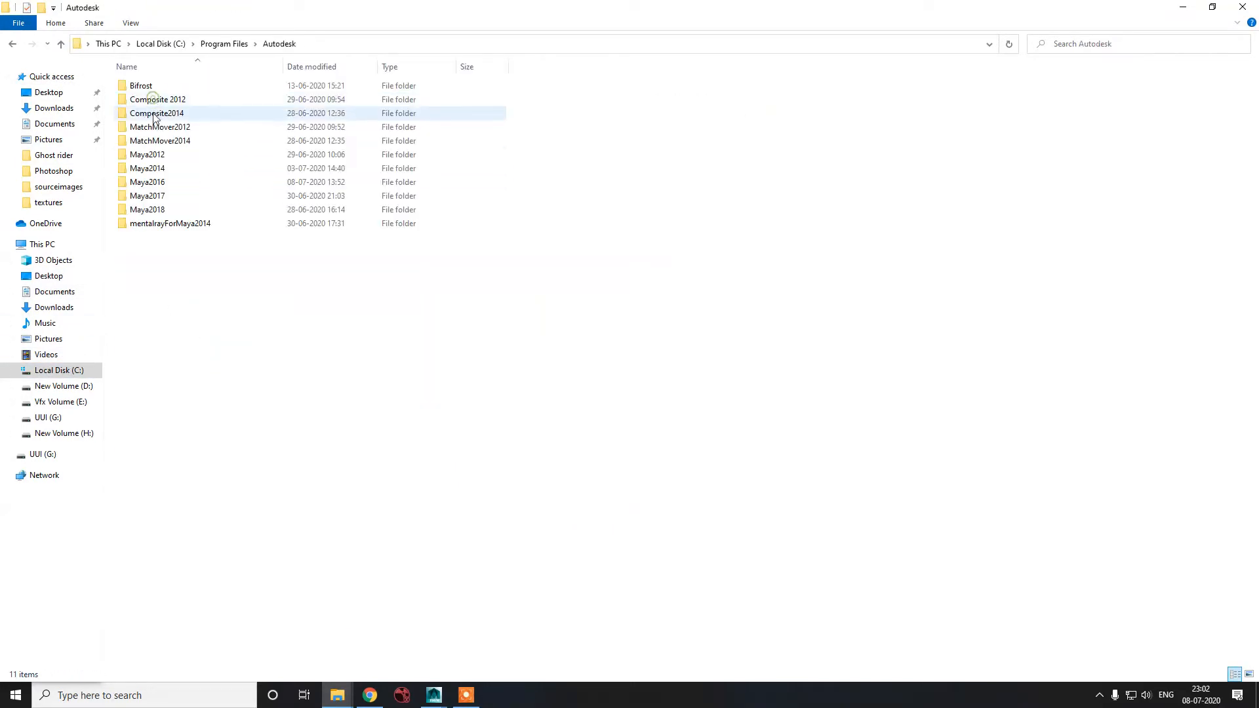
double_click(161, 169)
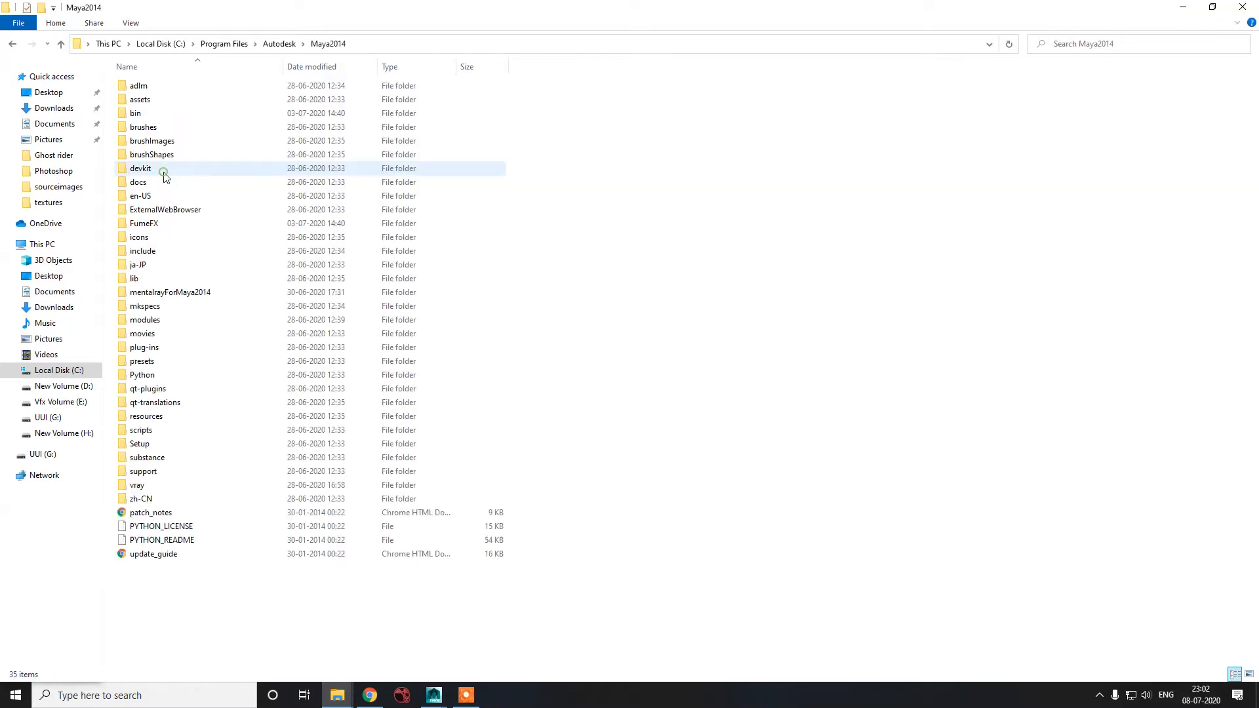
double_click(155, 294)
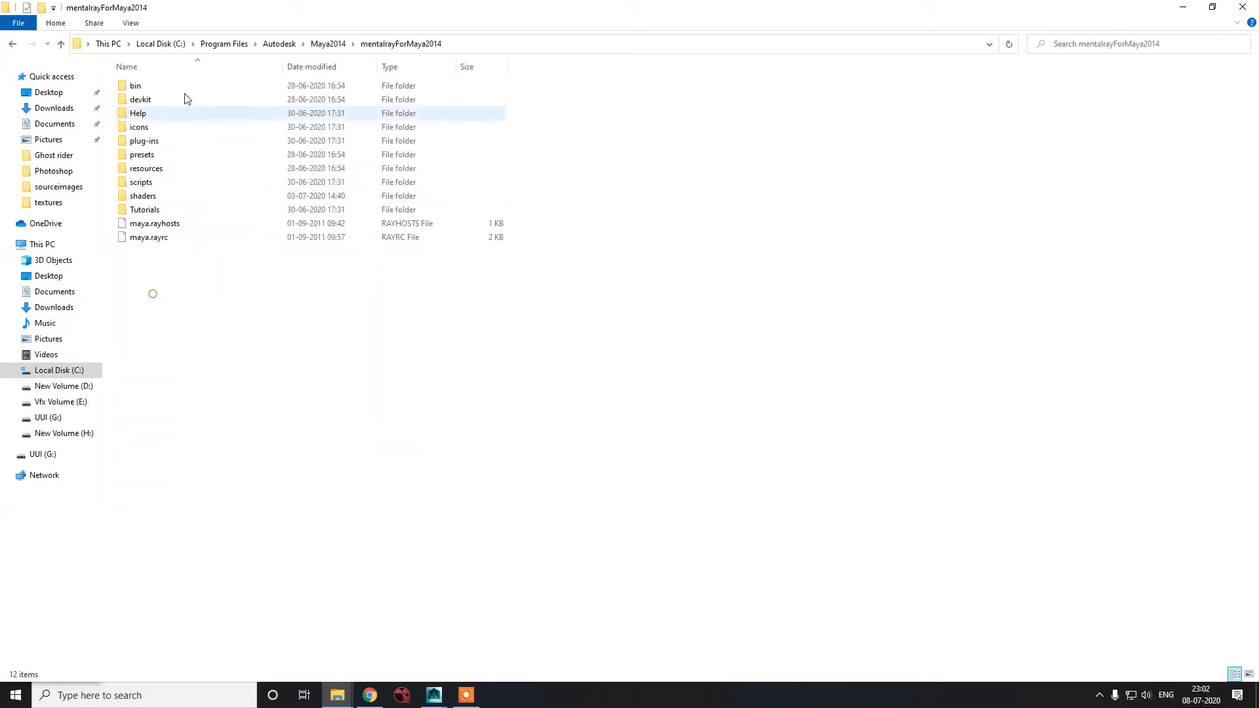
double_click(158, 196)
key("ctrl+c")
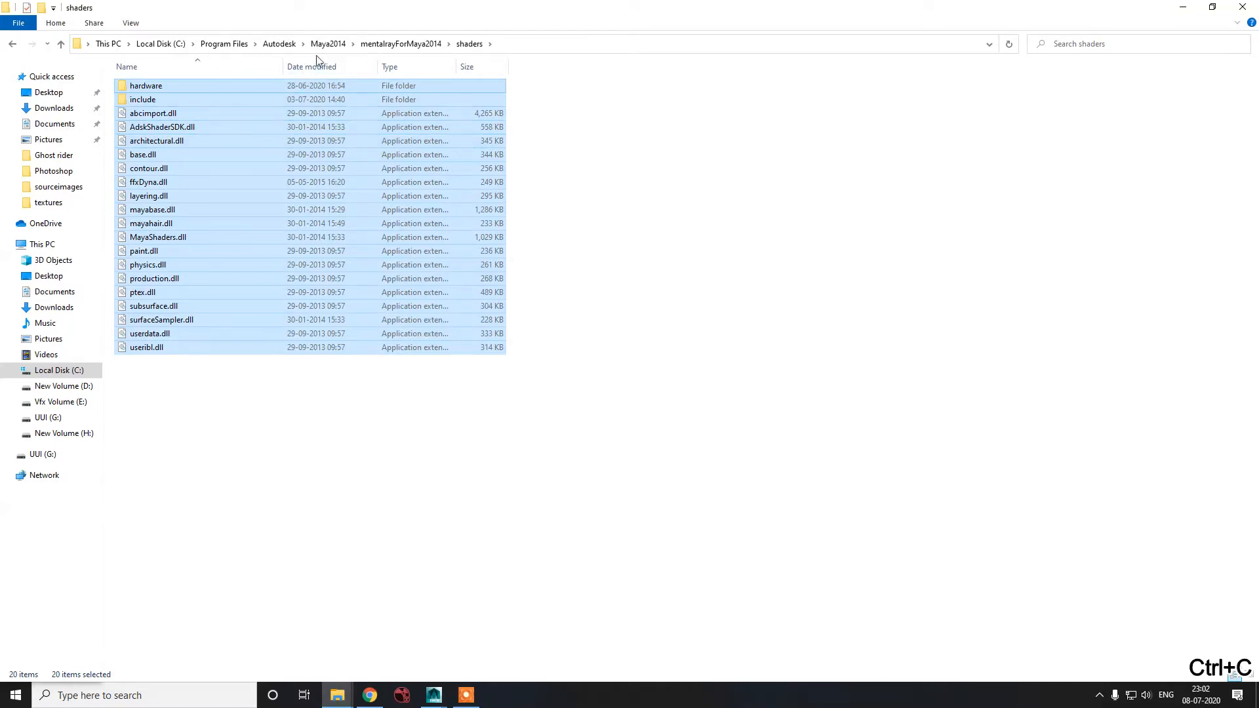
- View the shaders folder inside Autodesk\mentalrayForMaya2014 and return to Maya
left_click(328, 43)
left_click(278, 43)
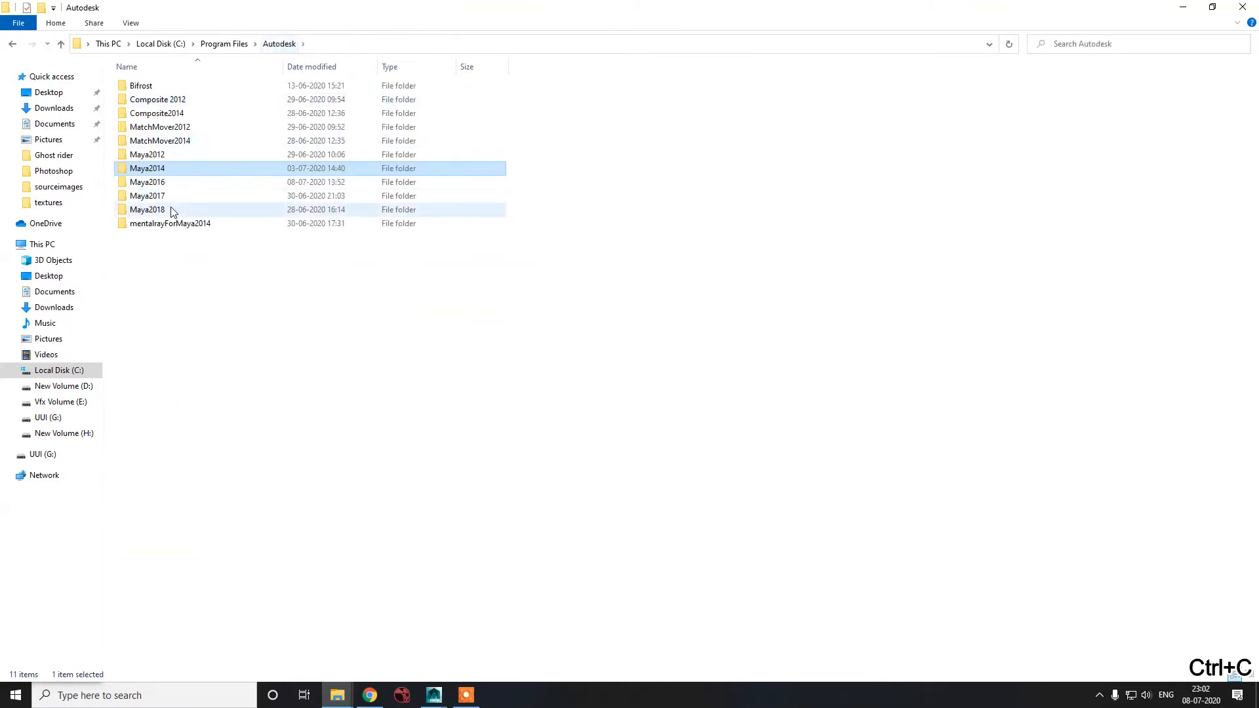
double_click(174, 224)
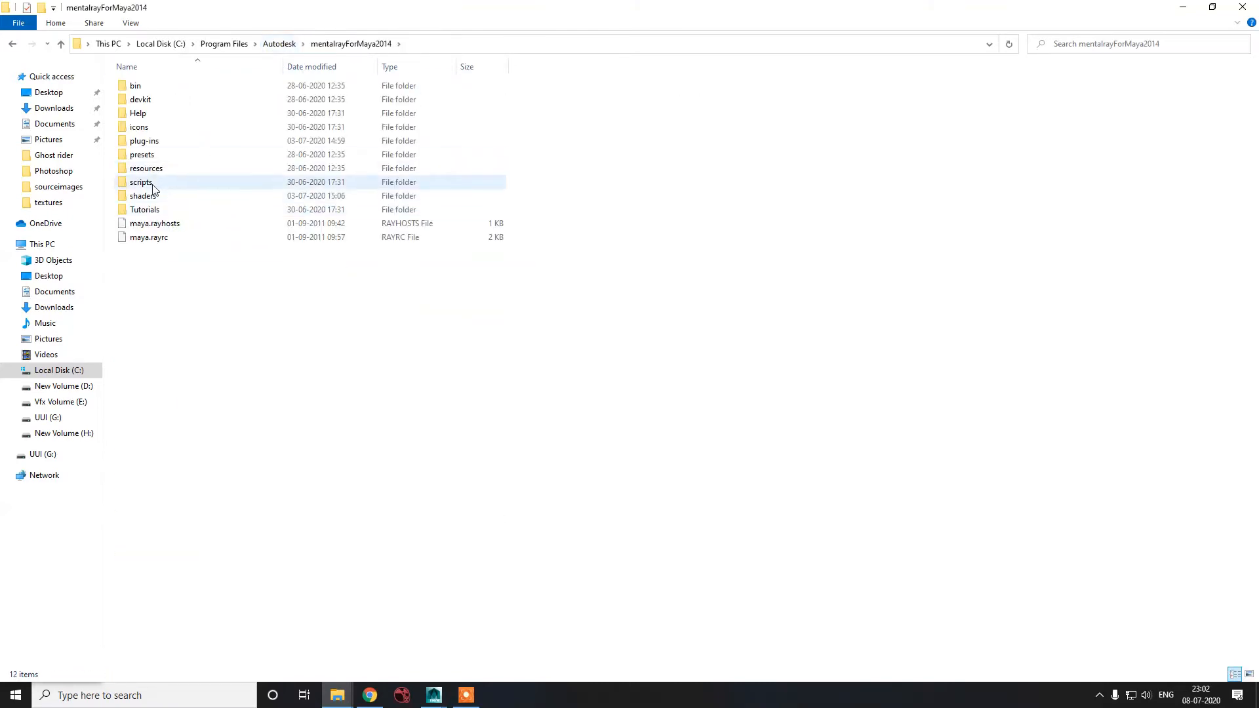
double_click(187, 196)
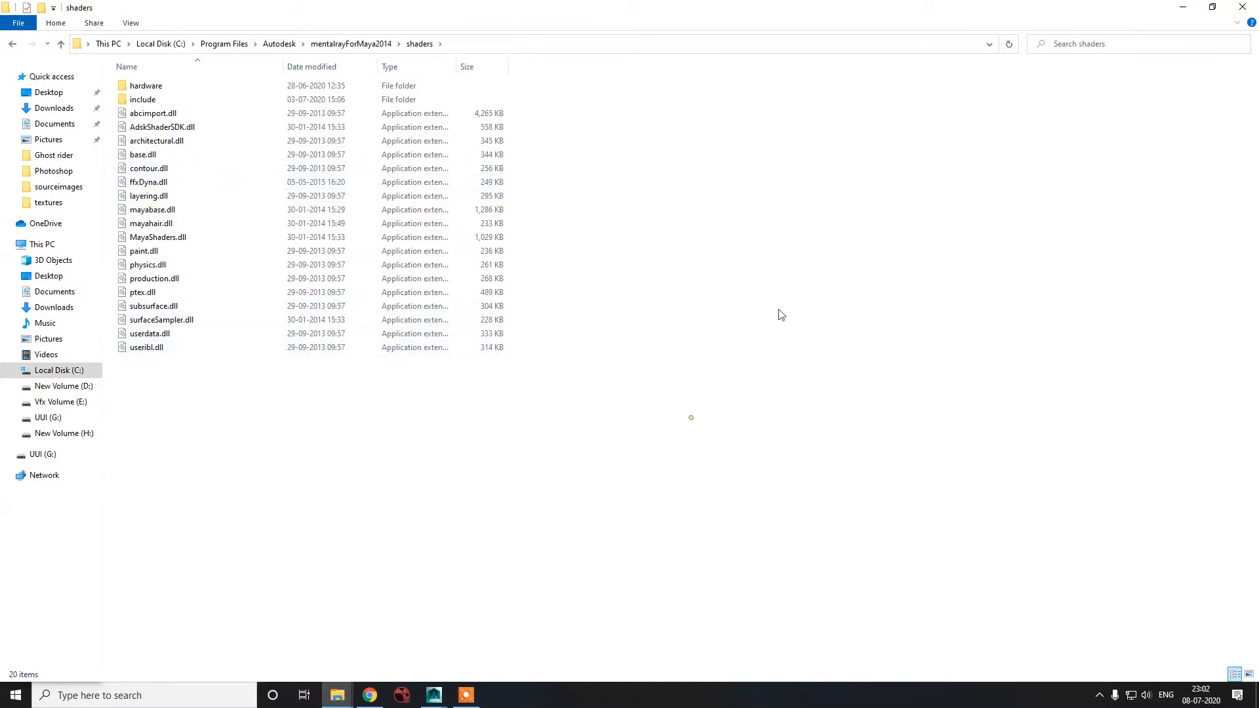
left_click(1242, 6)
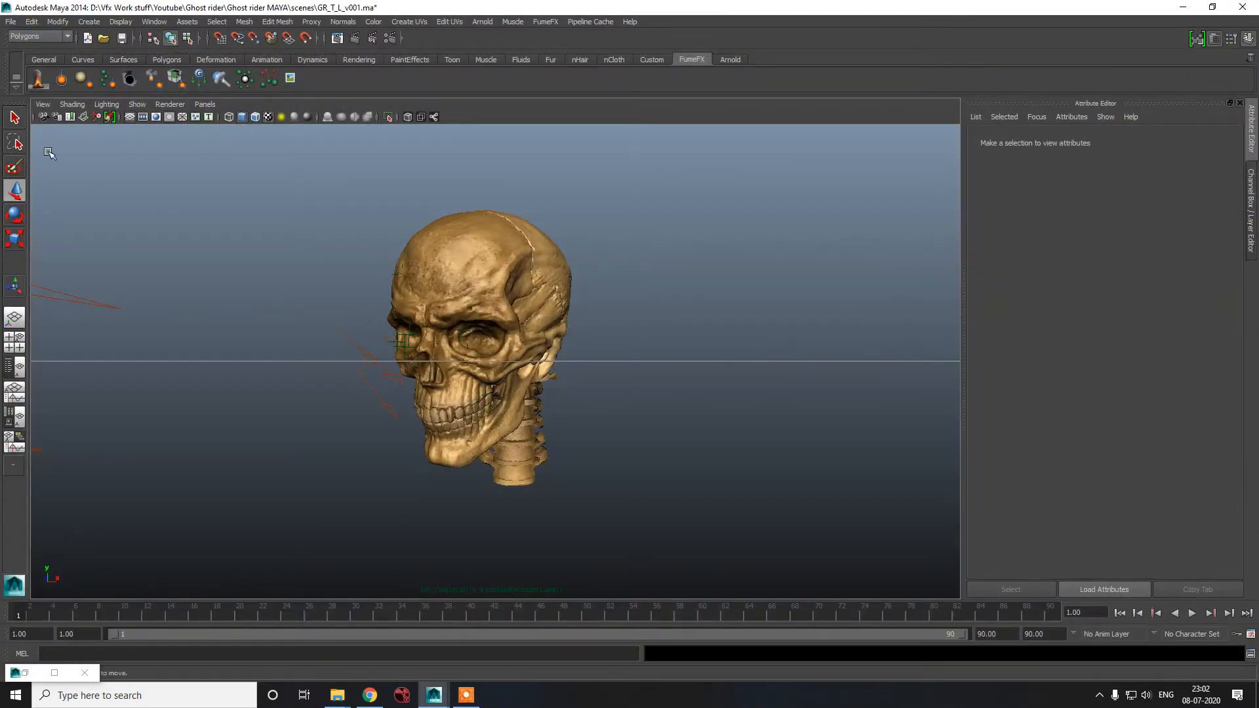
- Create a FumeFX container and add a FumeFX object source connected to it
left_click(38, 79)
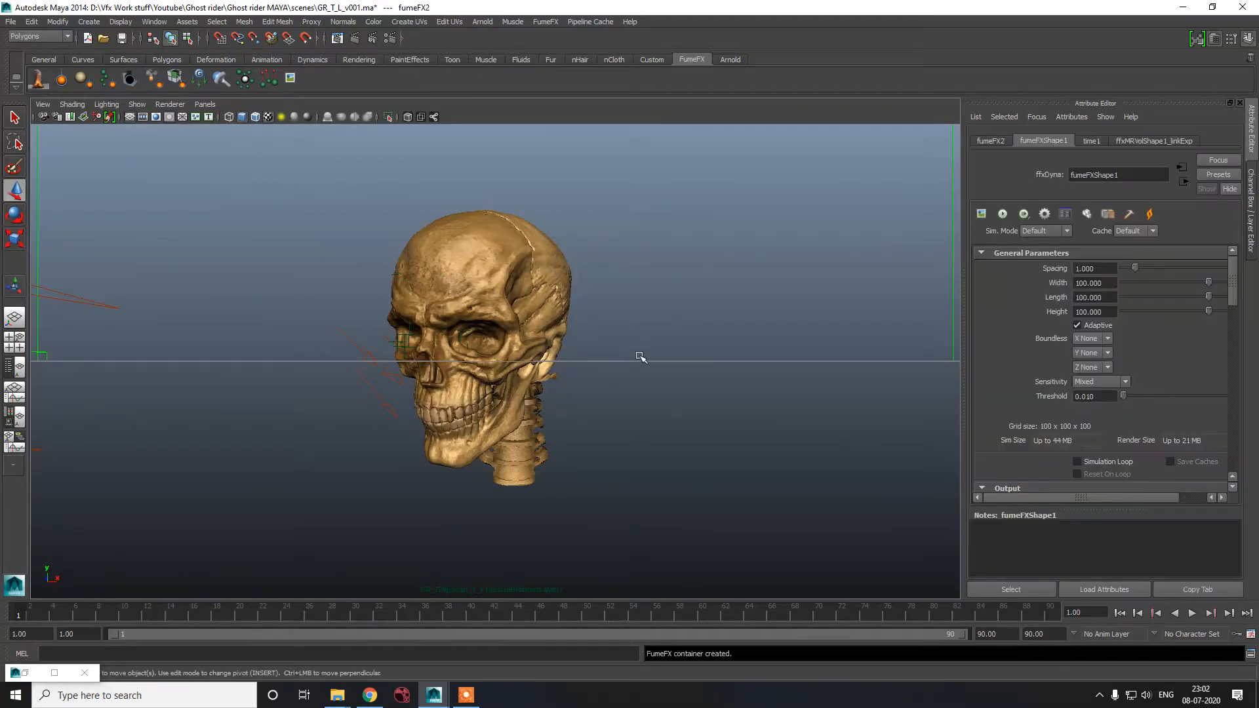
left_click(80, 79)
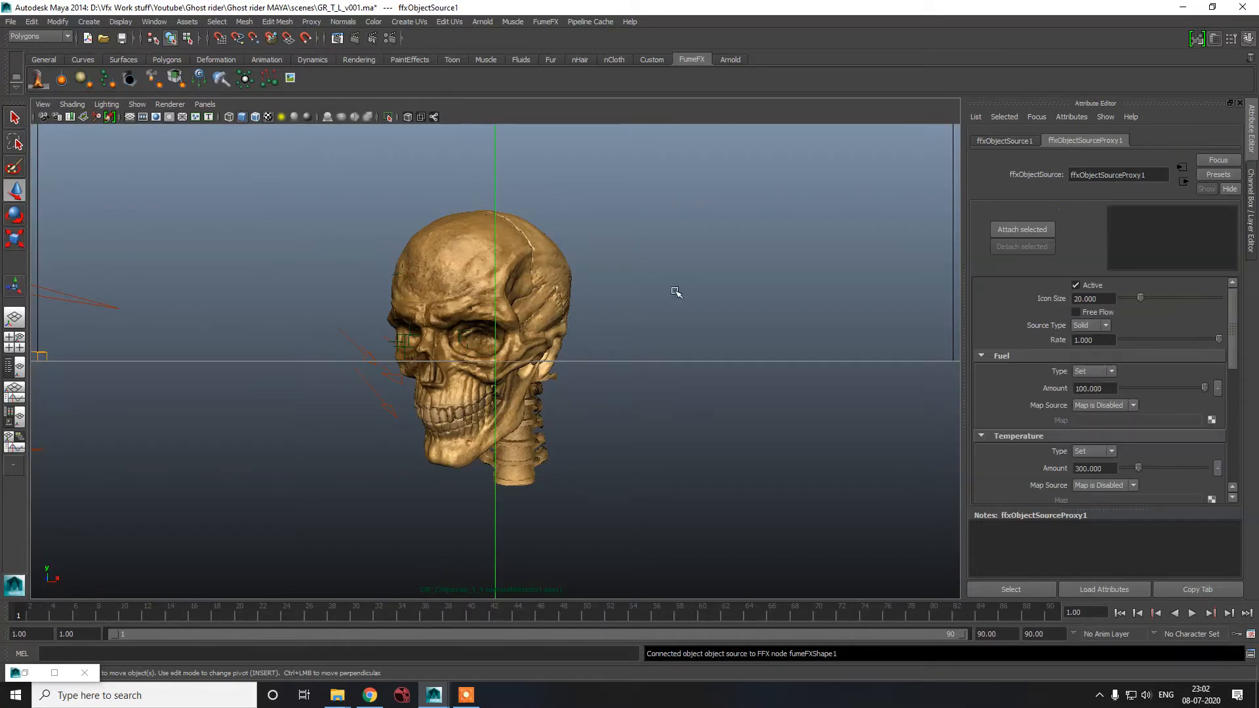
left_click_drag(653, 359, 609, 331, "alt")
key("space")
scroll(537, 341, "down", 6)
left_click_drag(684, 397, 617, 402, "alt")
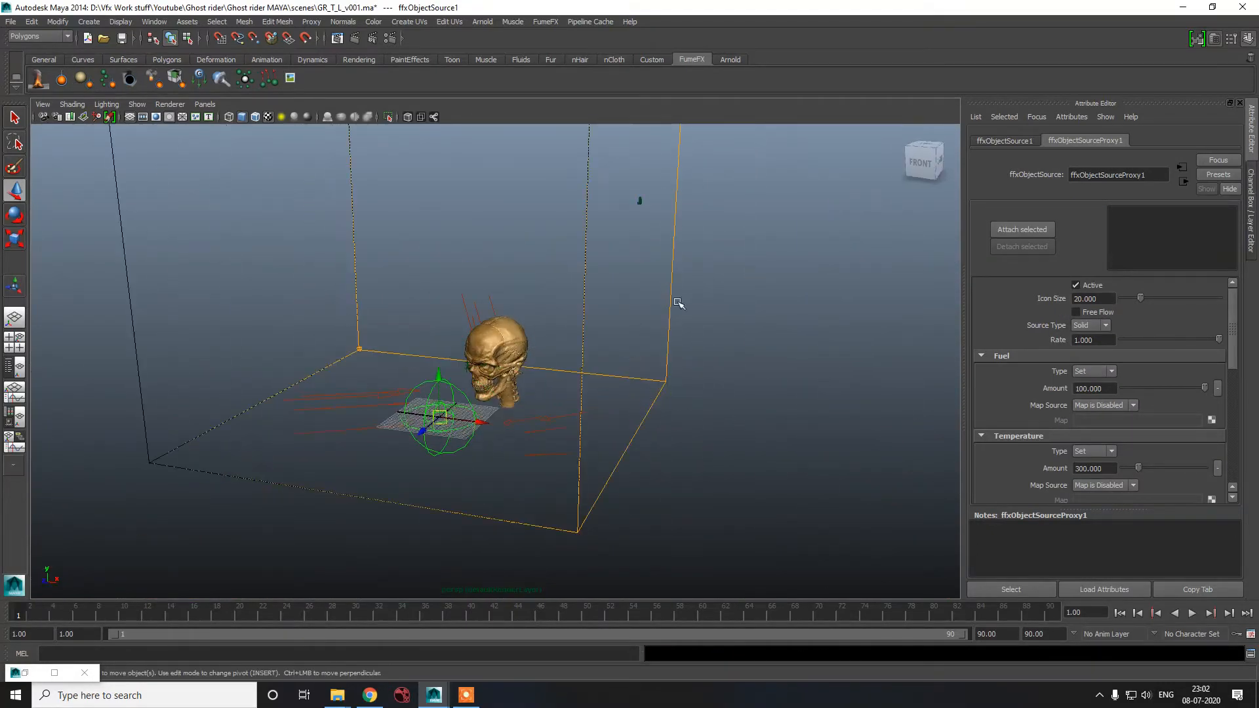
- Select the FumeFX container and move it down and back so its base lies beneath the skull and neck
left_click_drag(722, 271, 653, 317)
left_click_drag(623, 365, 646, 308, "alt")
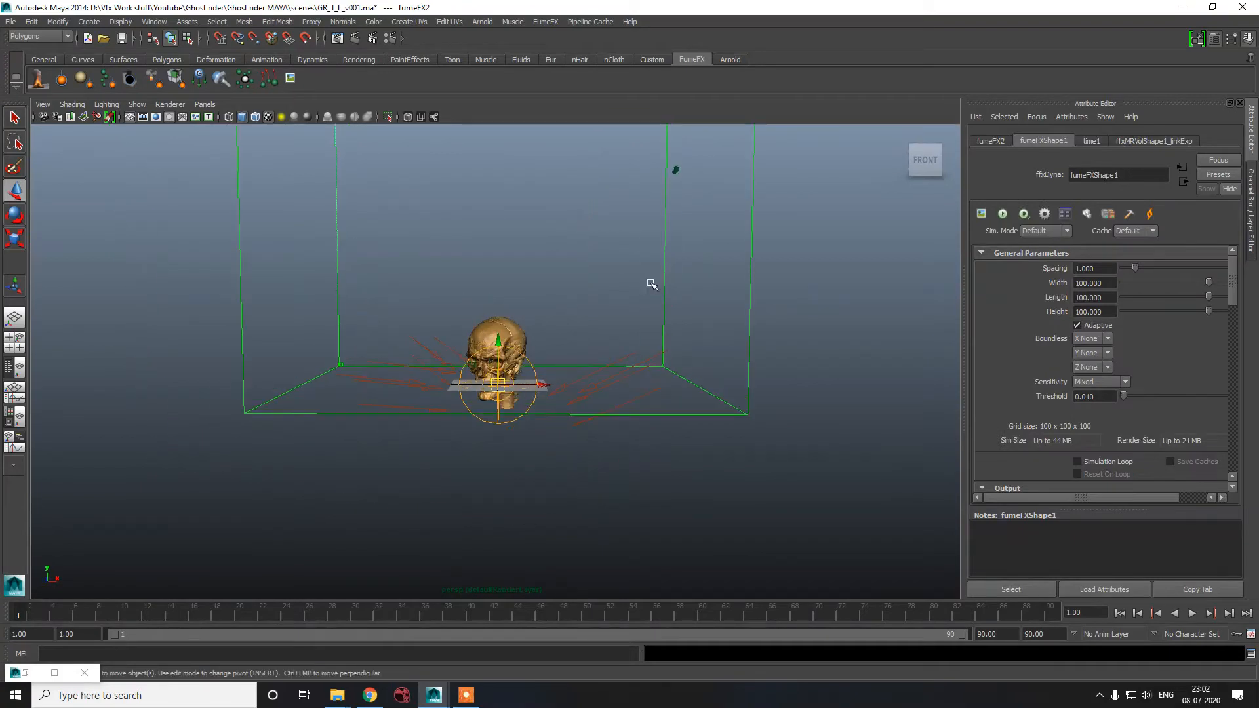
left_click_drag(497, 342, 494, 414)
left_click_drag(537, 370, 407, 502)
left_click(523, 528)
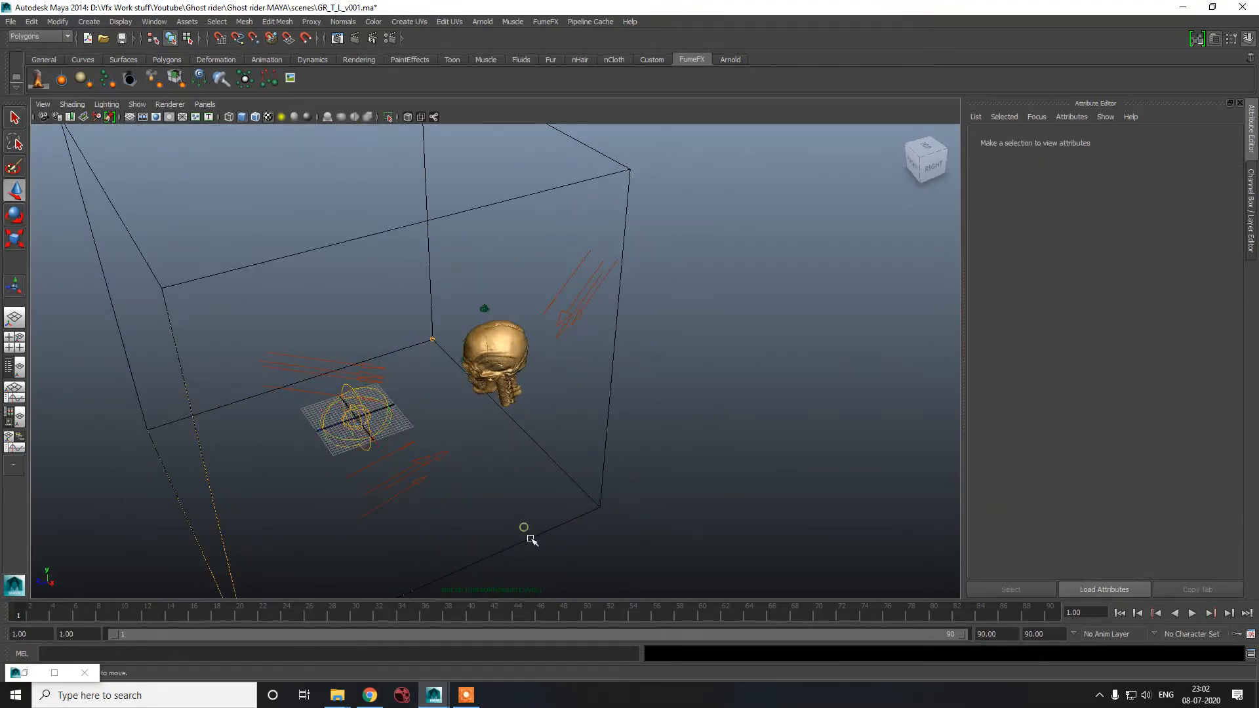
left_click(531, 539)
left_click_drag(328, 482, 515, 473, "alt")
left_click(534, 450)
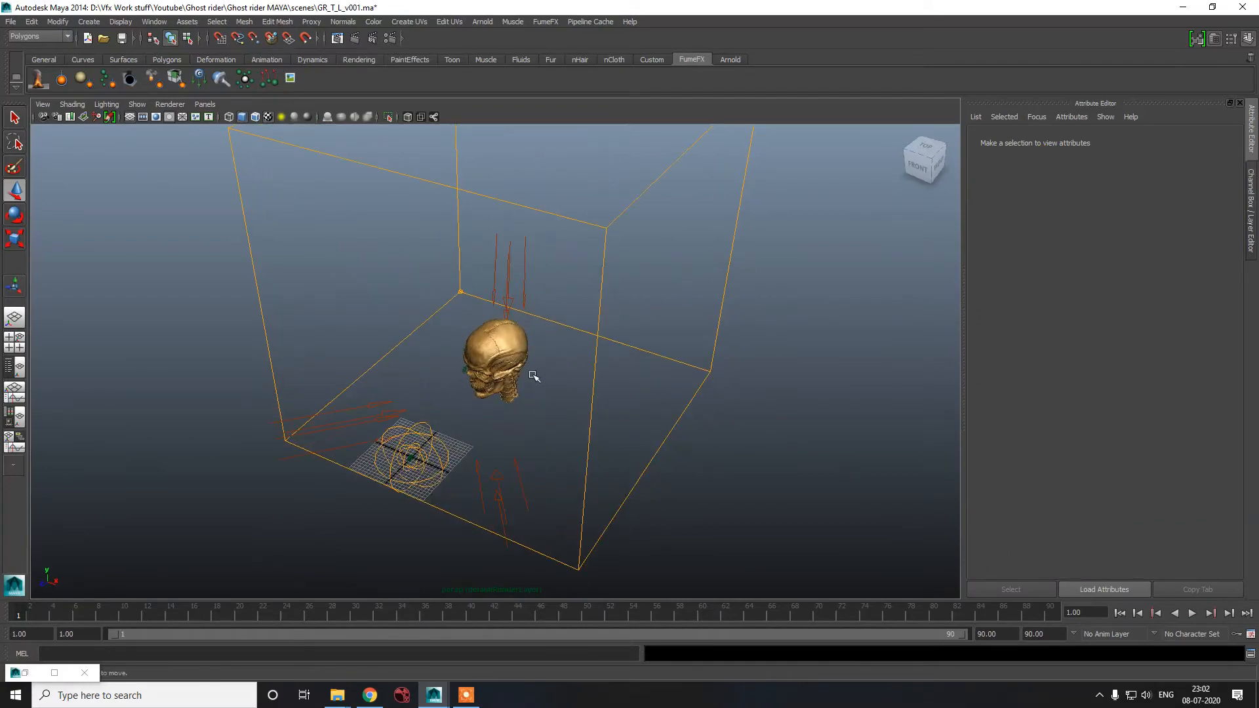
- Resize the FumeFX container to width 80.303, length 71.212 and height 92.424, and set its Spacing to 0.3
left_click(705, 369)
left_click_drag(706, 369, 649, 393, "alt")
left_click_drag(1194, 299, 1185, 300)
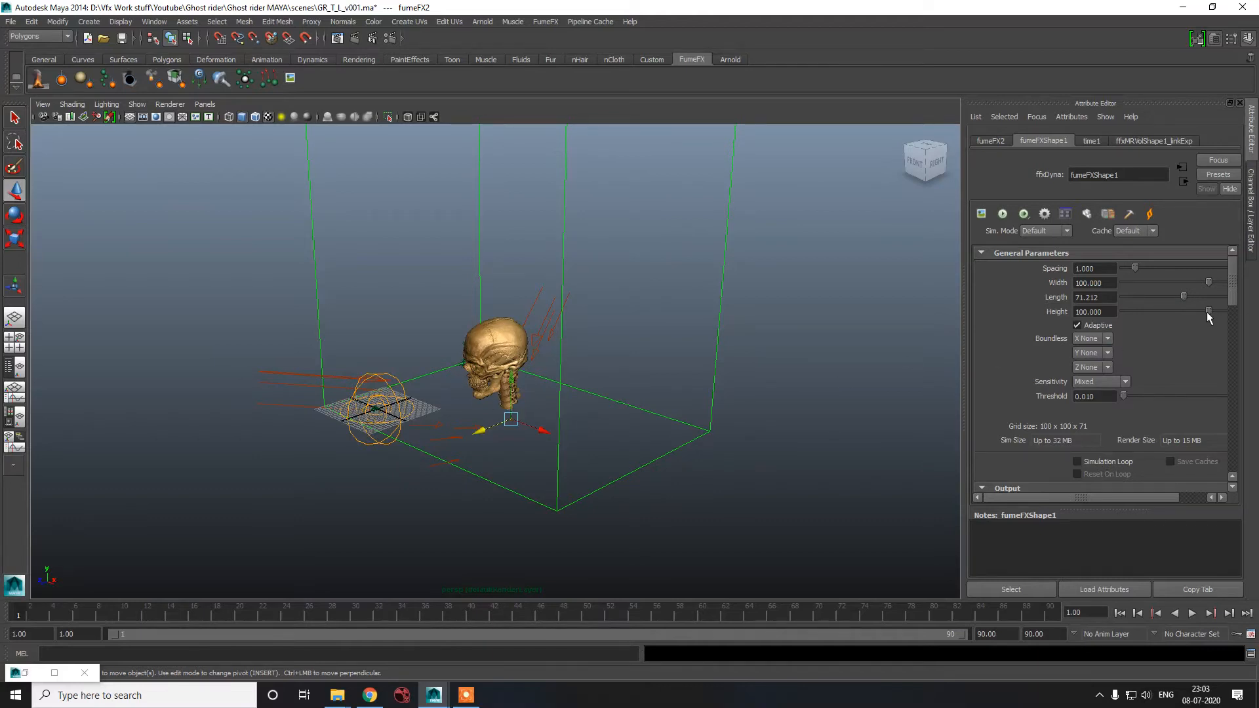
left_click_drag(1206, 312, 1192, 282)
left_click_drag(699, 487, 636, 455, "alt")
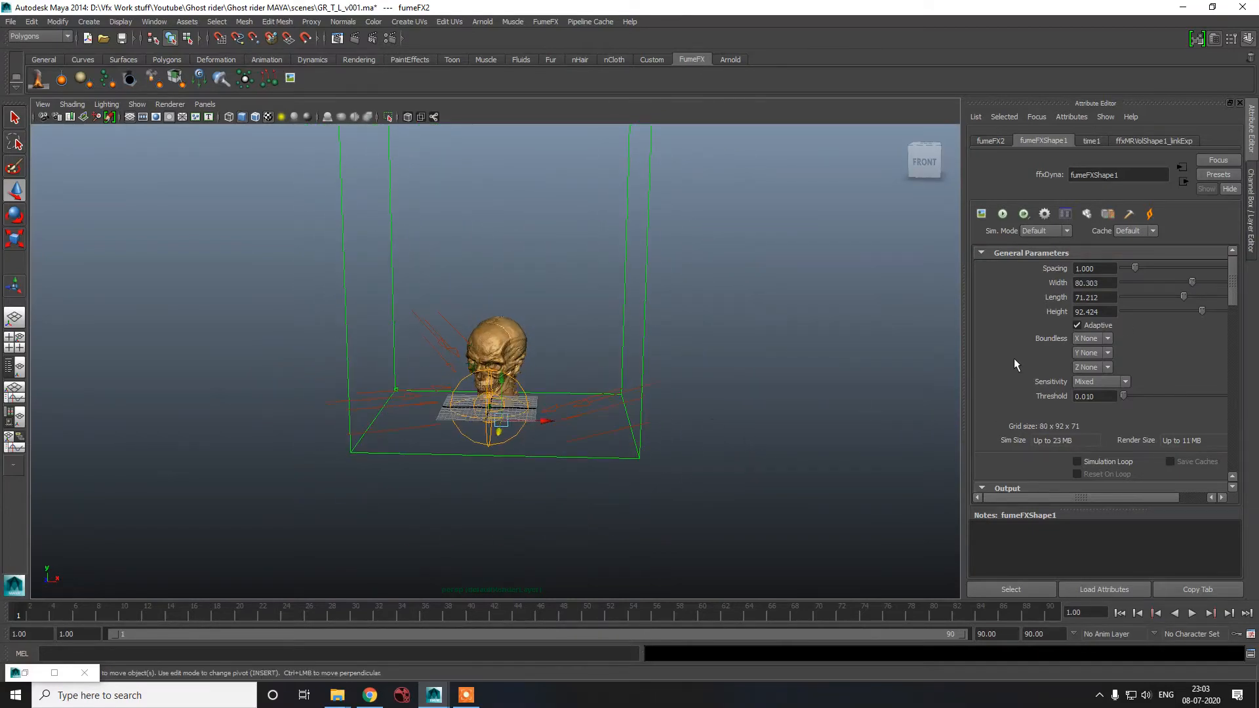
left_click_drag(1108, 271, 1055, 269)
type("0.3")
key("Return")
- Start choosing a new Default Path for the FumeFX container's simulation output
scroll(1017, 302, "down", 6)
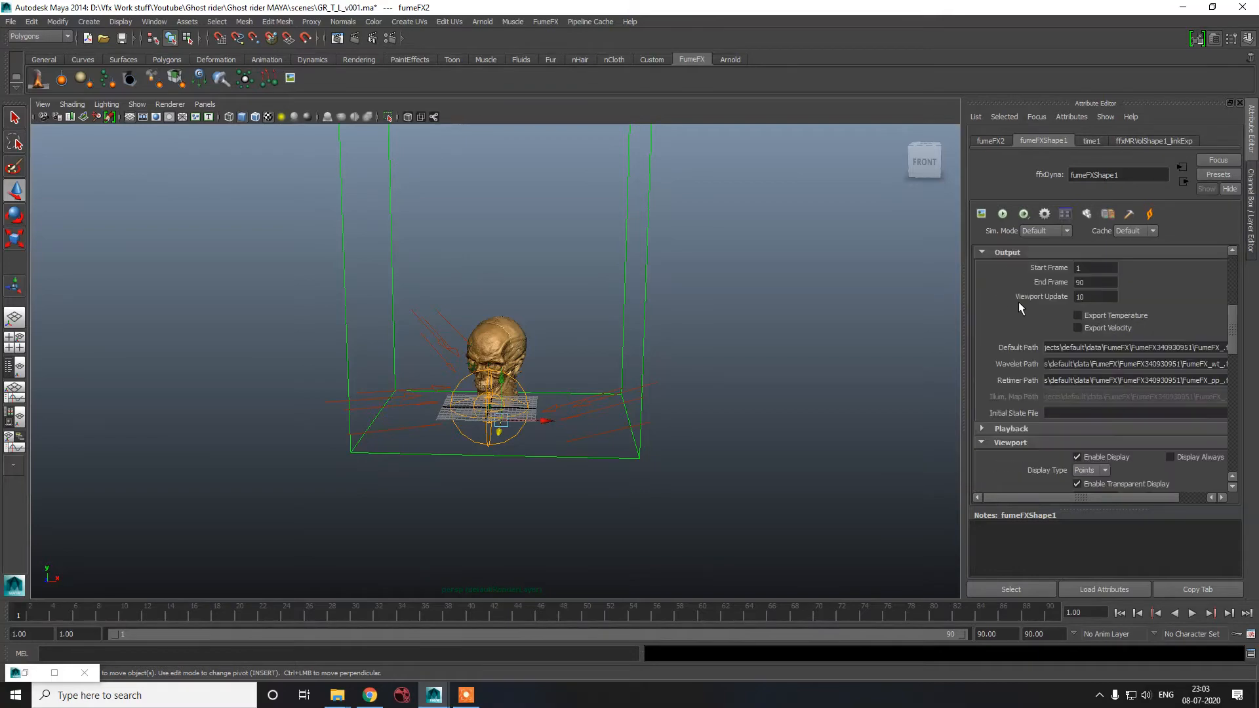
left_click_drag(1100, 498, 1186, 392)
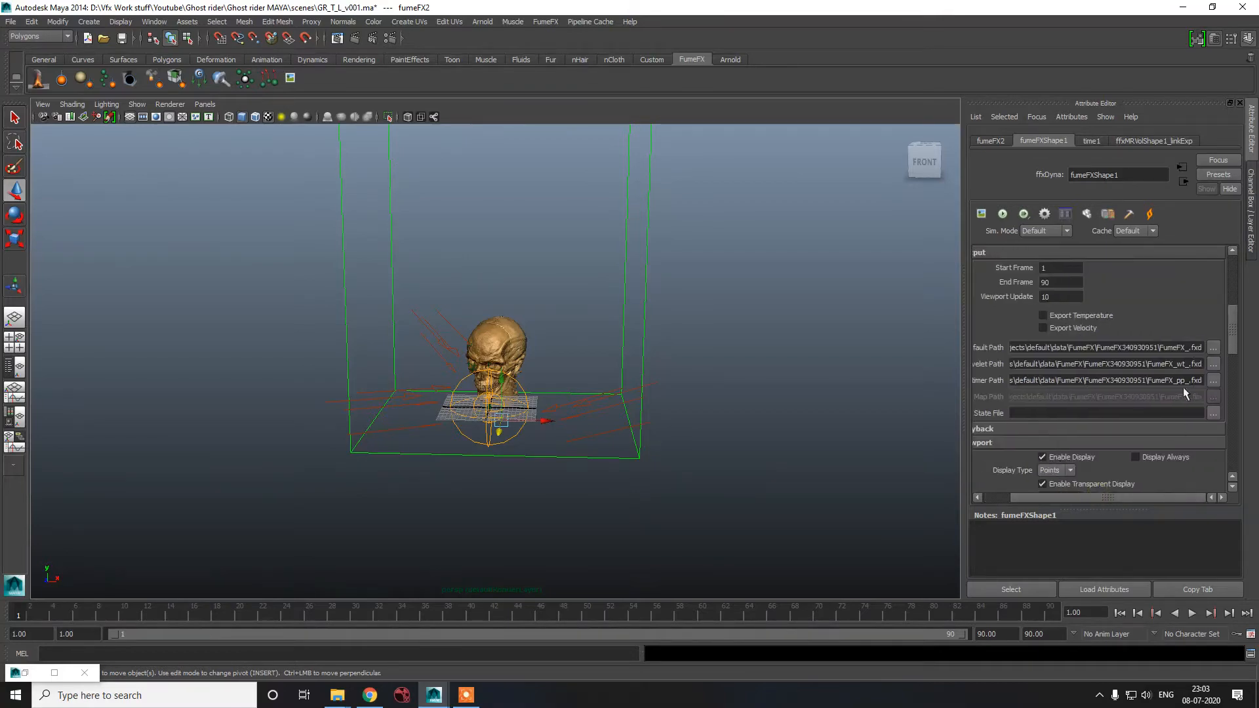
left_click(1212, 348)
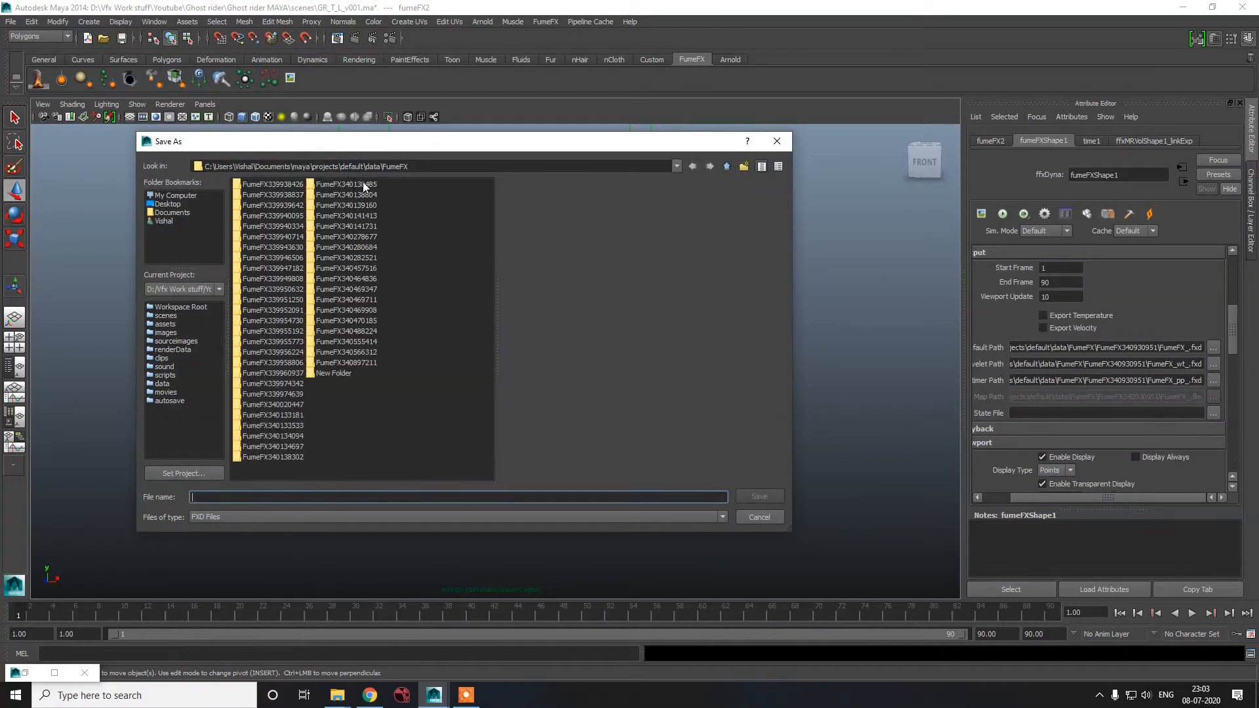
left_click(727, 167)
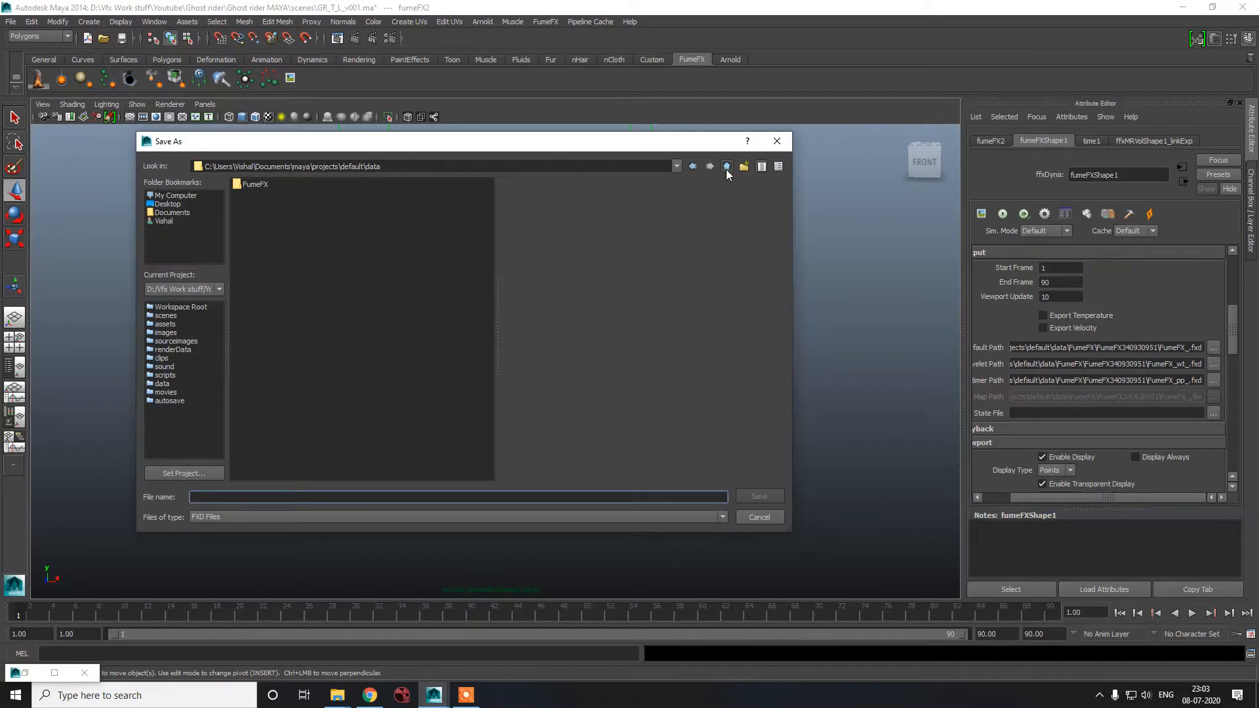
left_click(726, 169)
- Browse to D:\Vfx Work stuff\Youtube\Ghost rider\Ghost rider MAYA\cache as the simulation output location
left_click(176, 196)
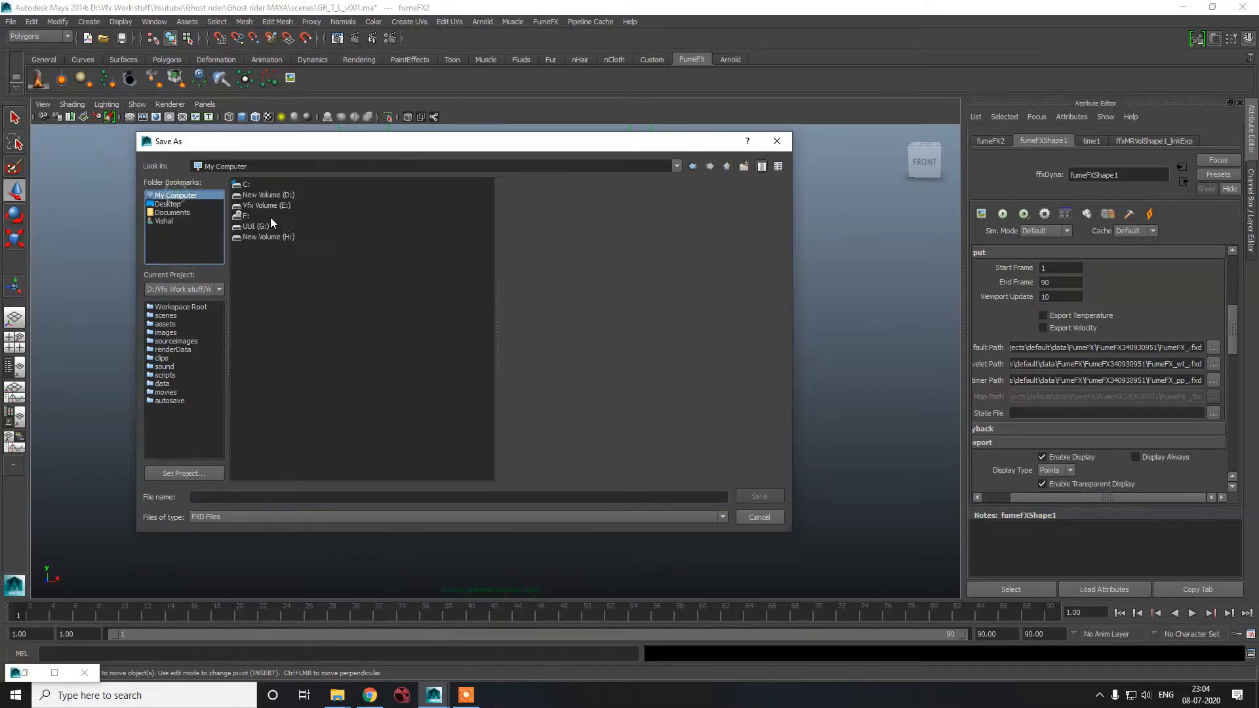
double_click(263, 197)
double_click(260, 215)
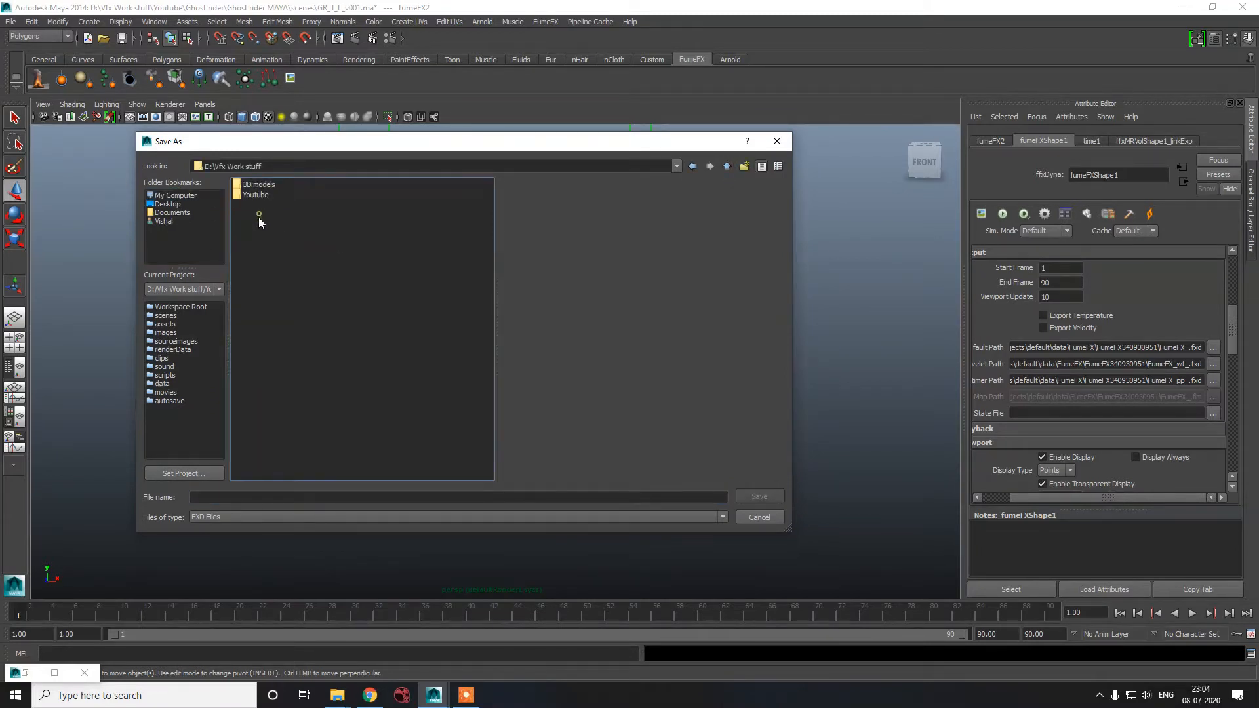
double_click(256, 187)
left_click(256, 227)
double_click(256, 227)
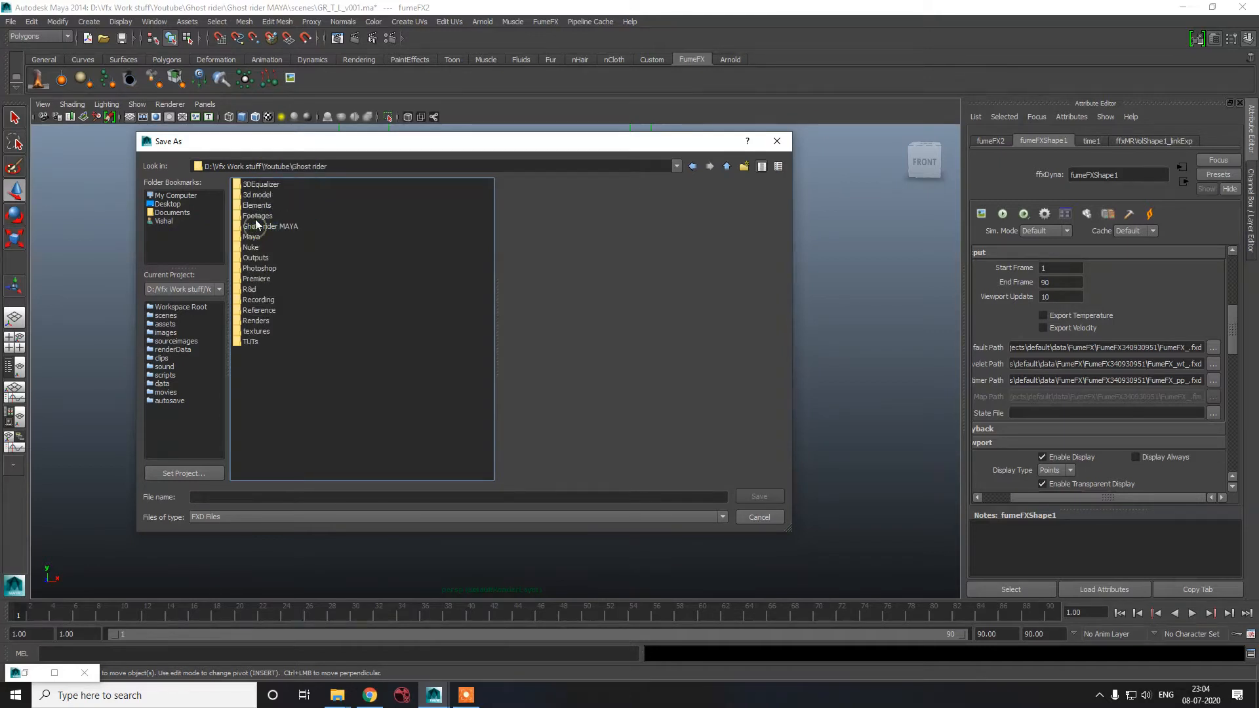
double_click(254, 230)
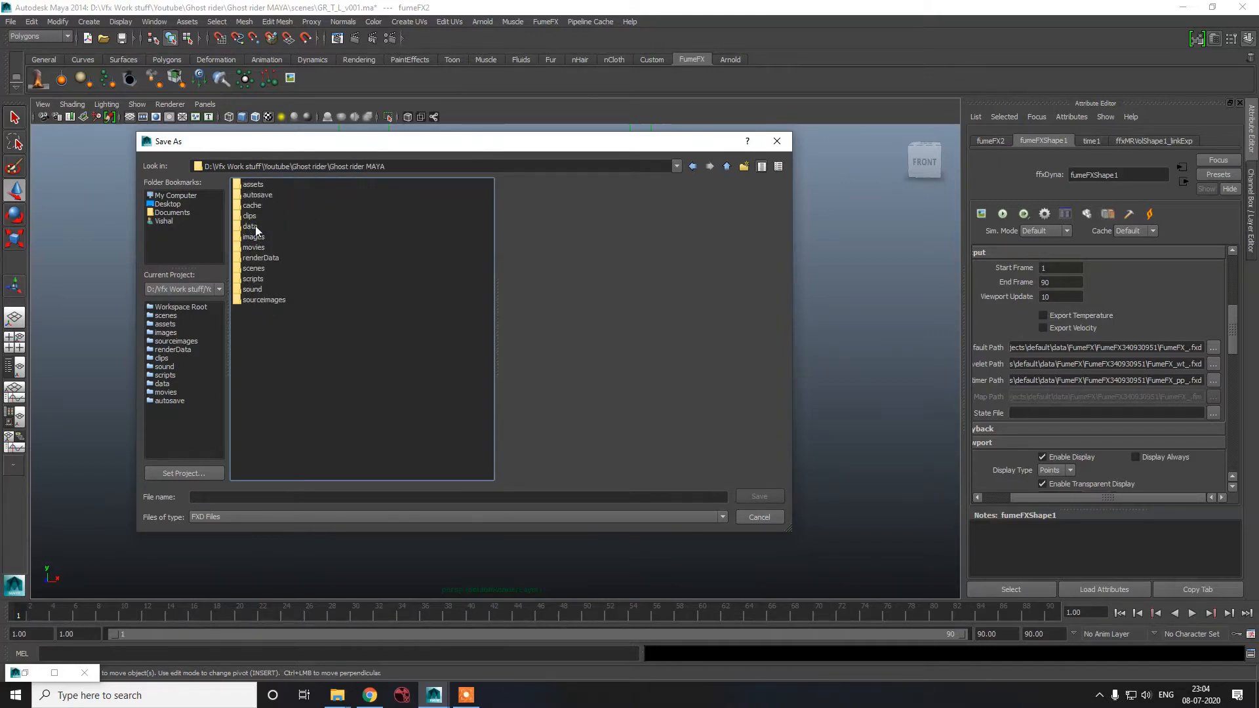
double_click(253, 207)
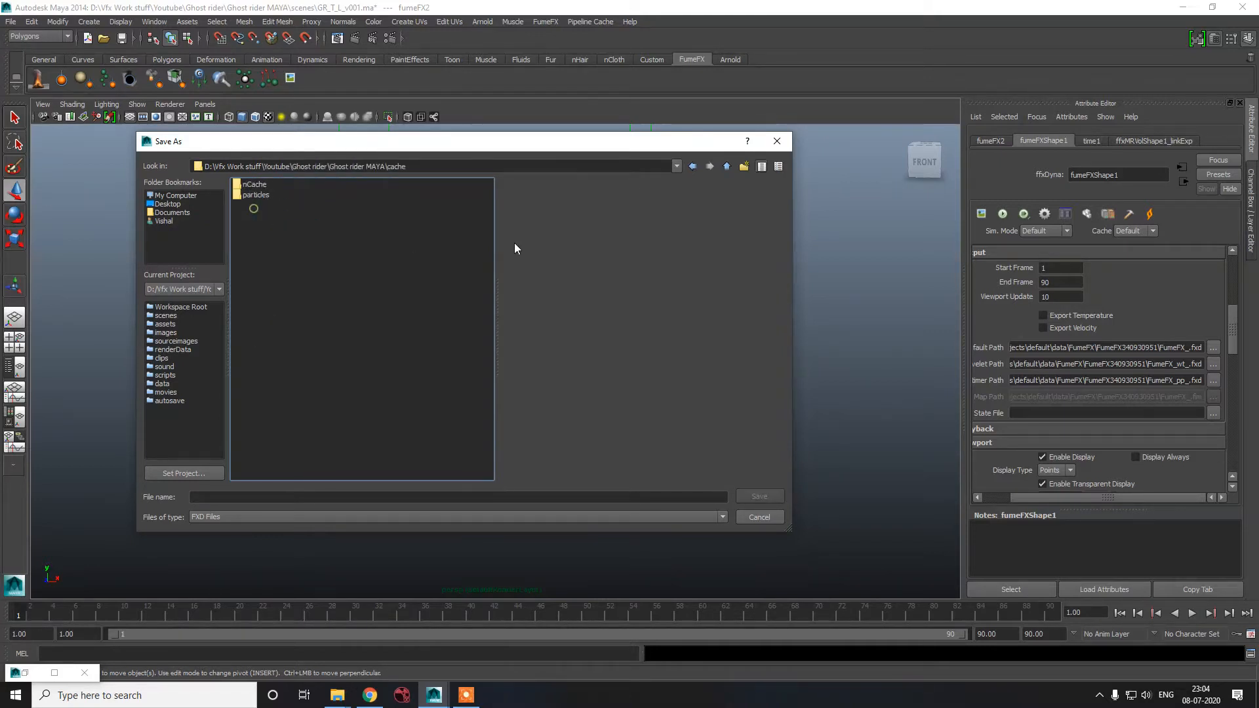
- Create a folder named fumefx inside the project's cache folder
left_click(744, 166)
type("fumef")
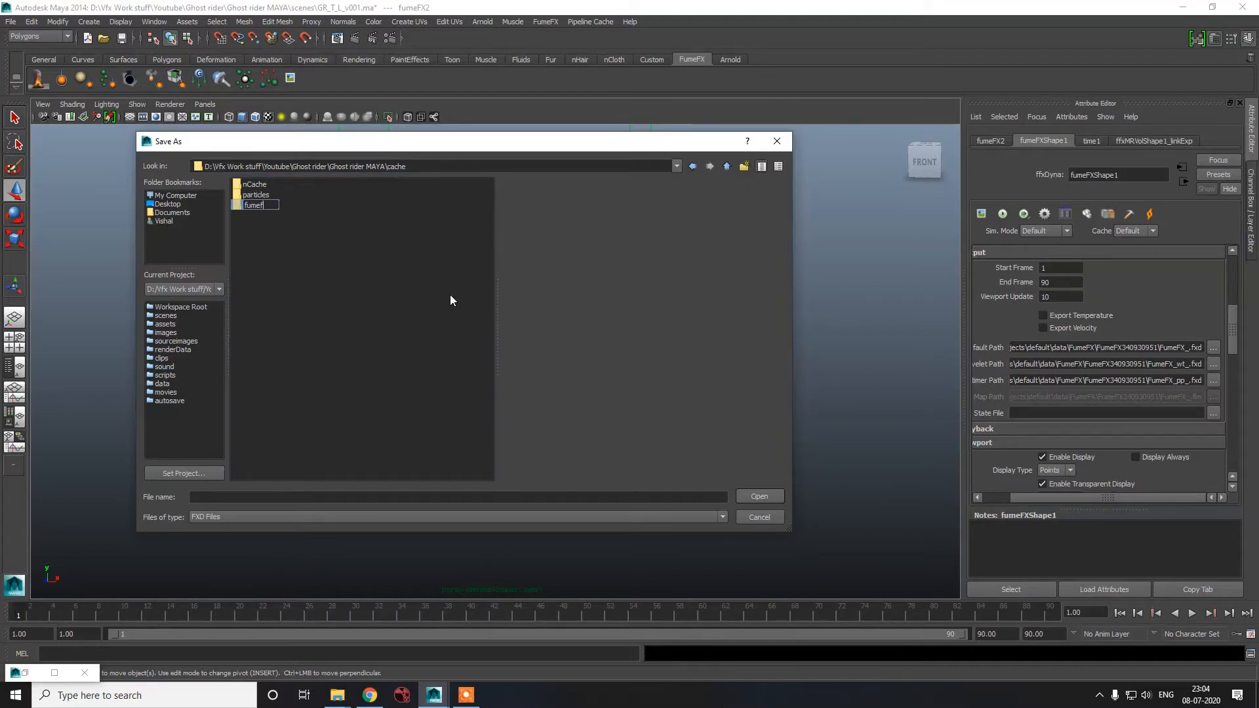
type("x")
key("Return")
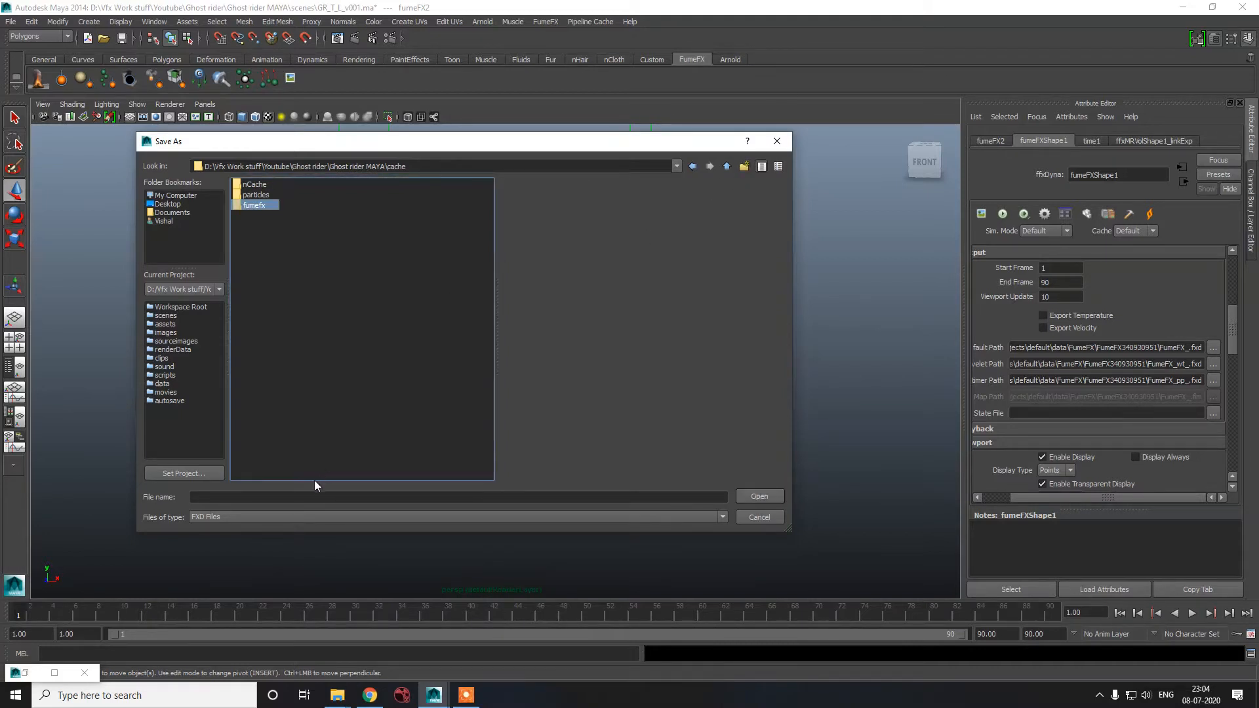
- Save the simulation output in the new fumefx folder with the file name ff
left_click(338, 497)
left_click(759, 496)
left_click(308, 496)
type("ff")
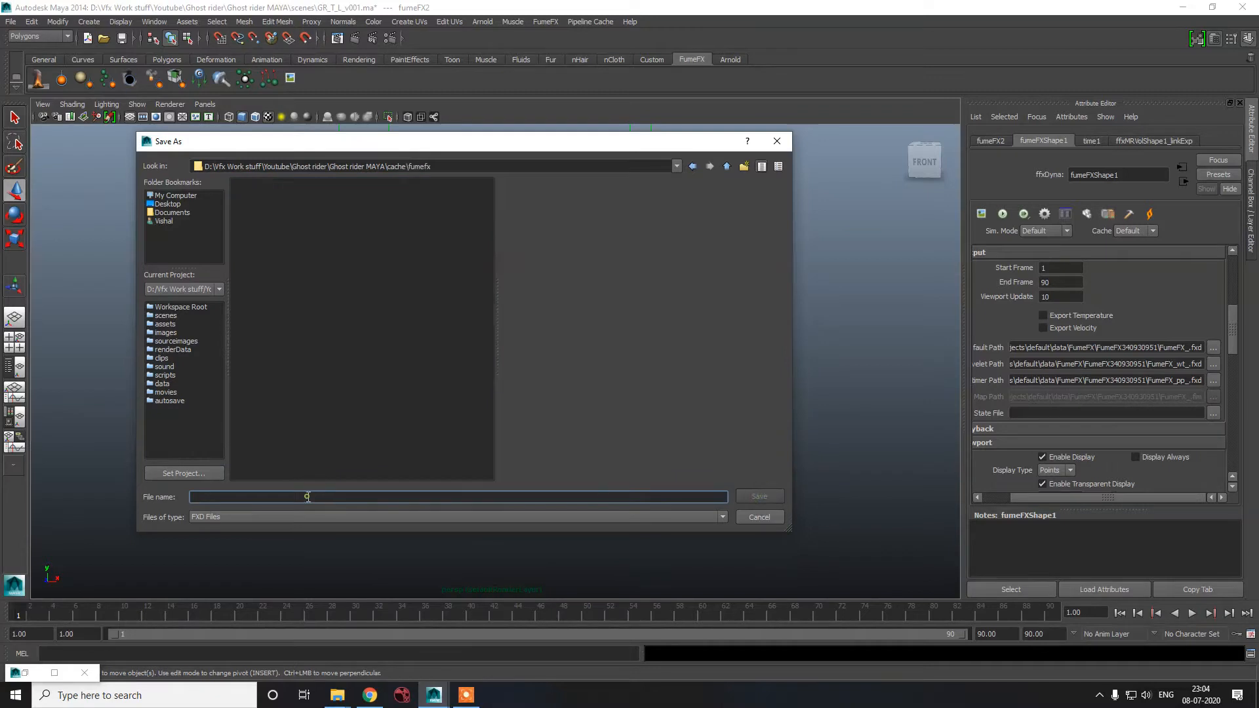
left_click(762, 499)
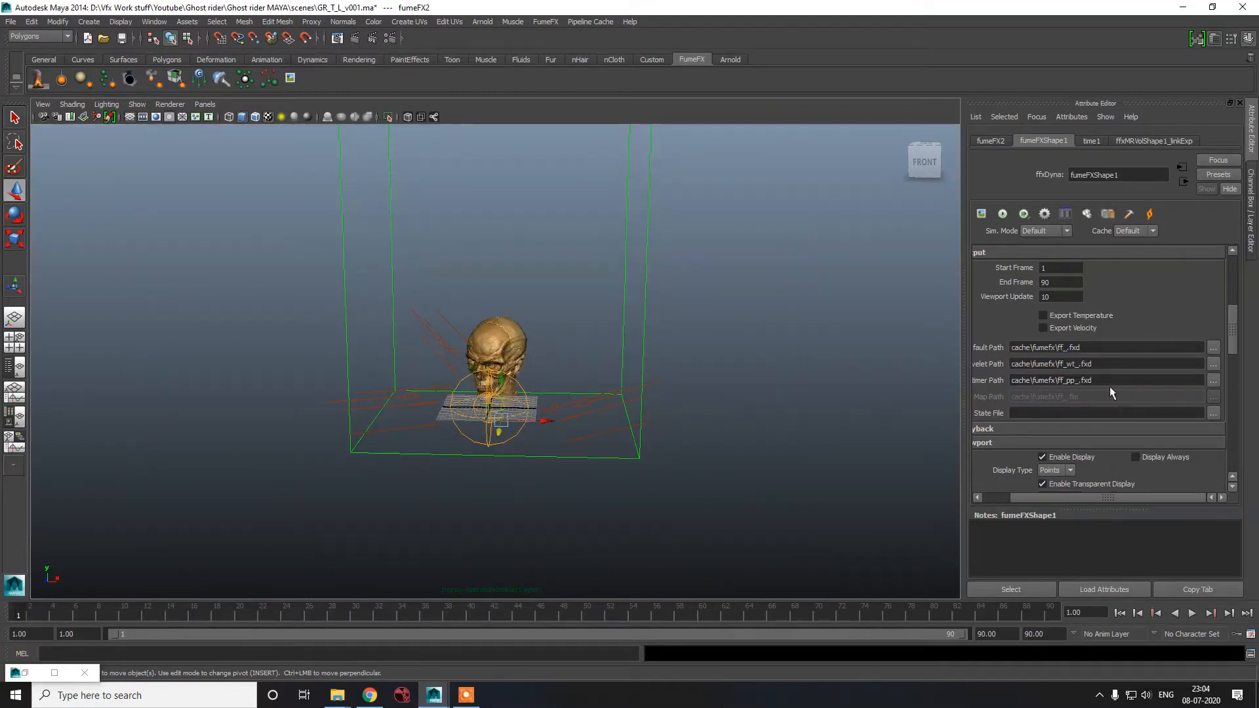
- Set the FumeFX simulation's output Start Frame to -30
left_click(1042, 267)
scroll(1049, 331, "down", 8)
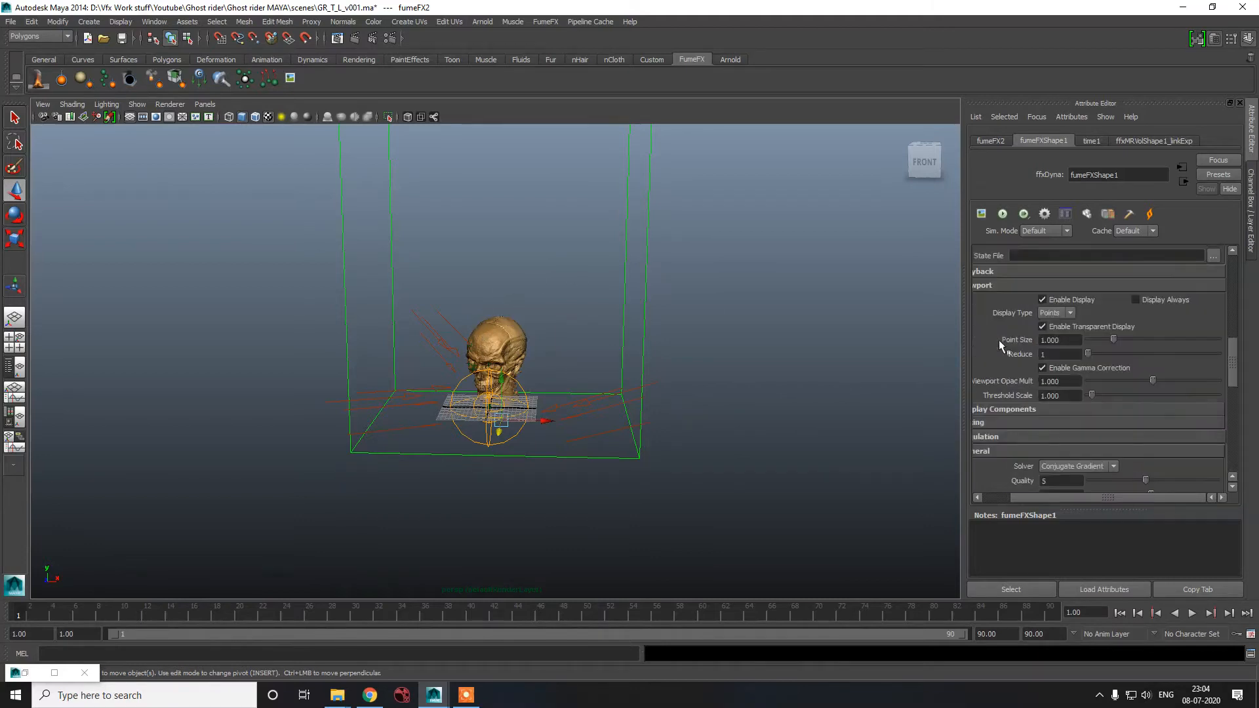
left_click_drag(1036, 497, 1008, 497)
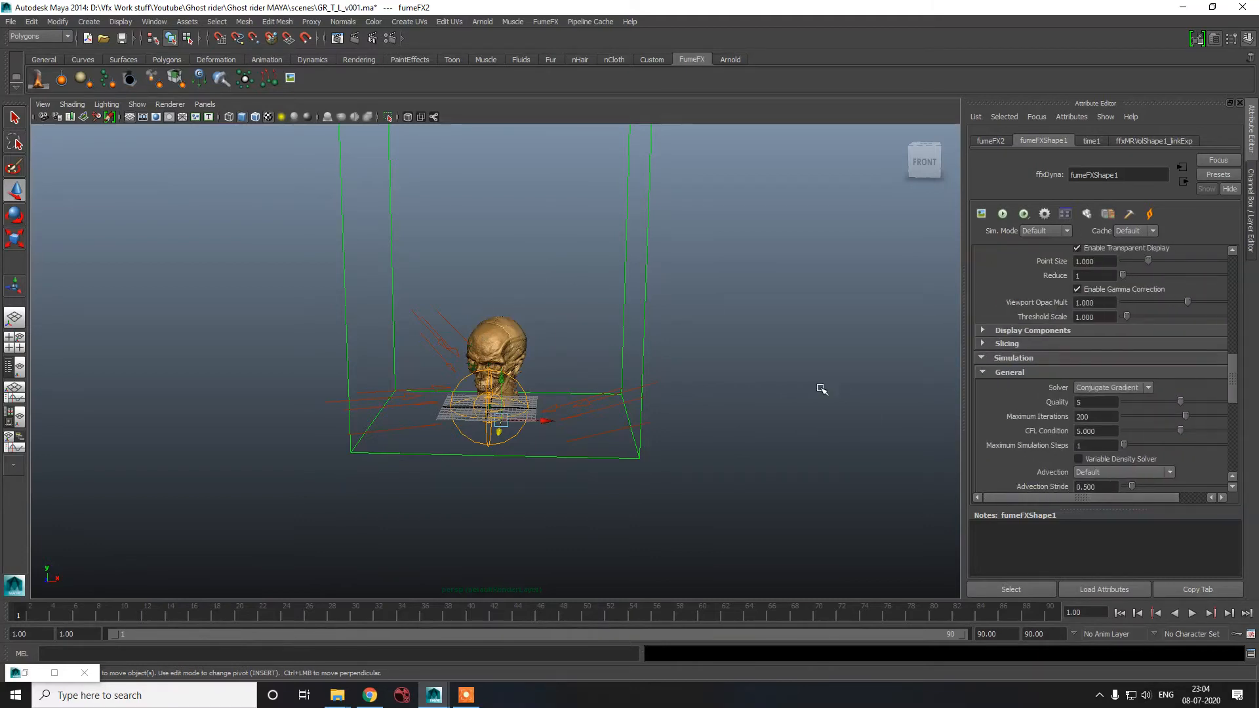
- Open the Outliner for choosing the scene objects by name
left_click(431, 405)
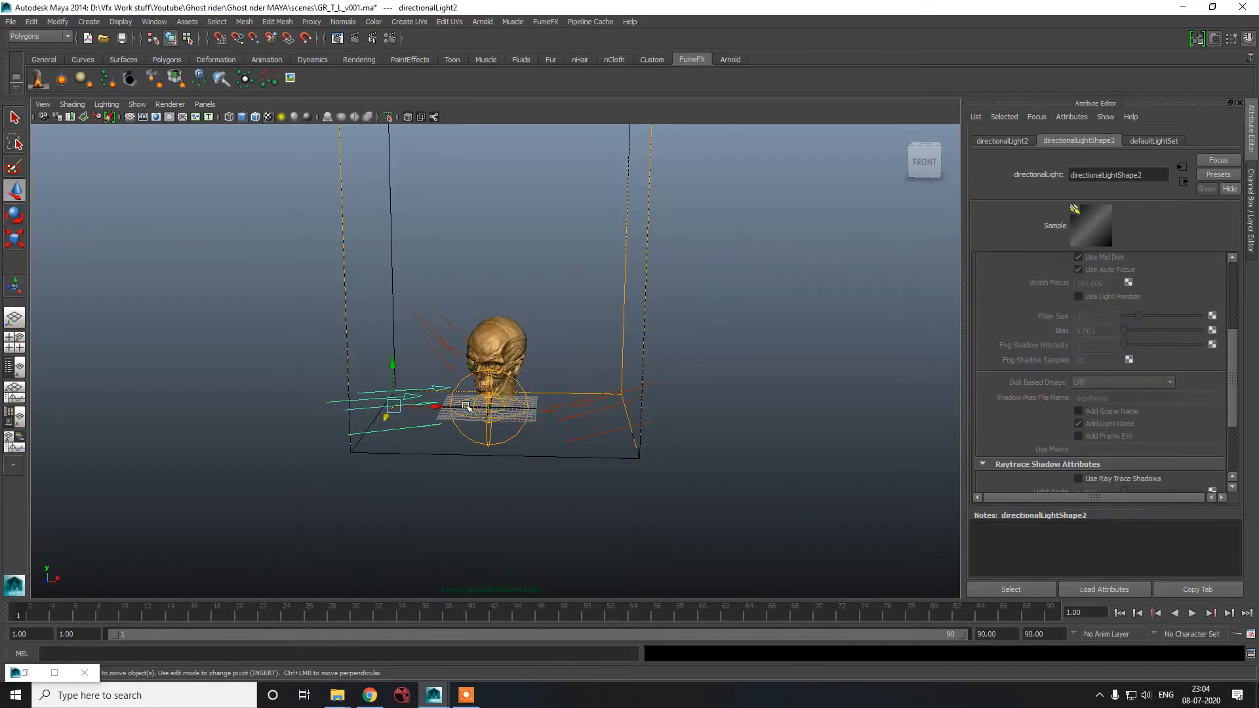
left_click(466, 405)
left_click(492, 369)
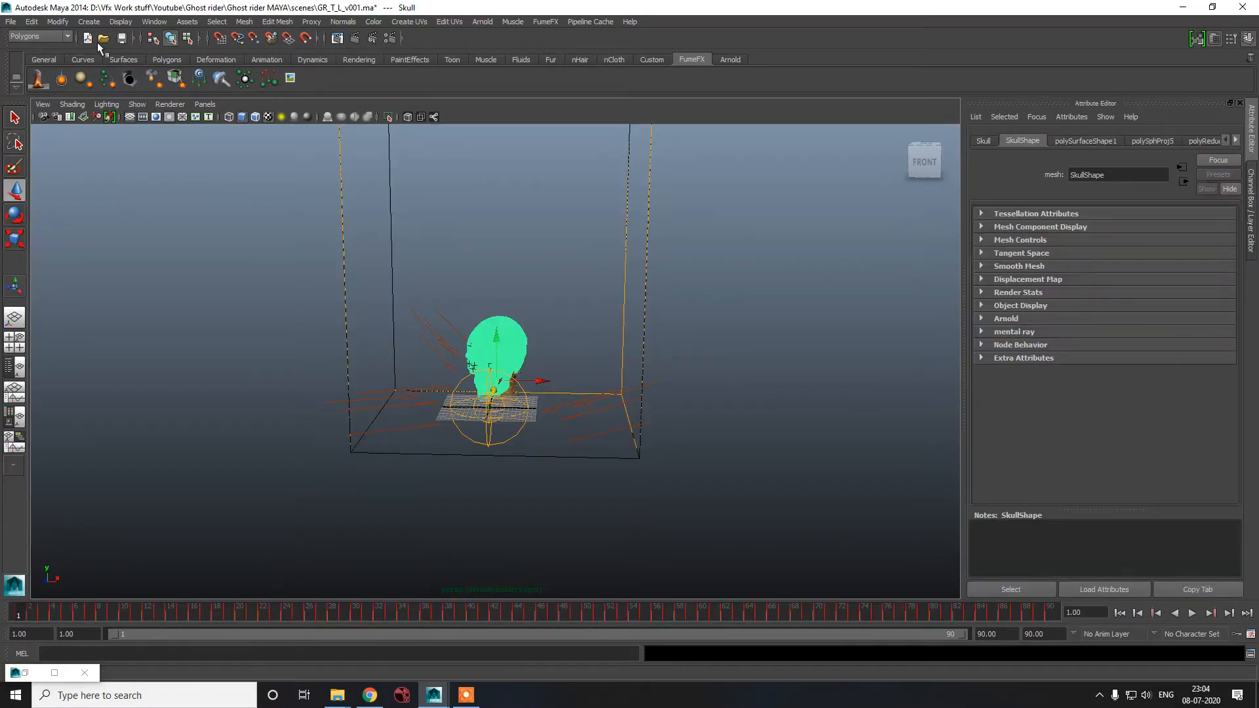
left_click(154, 22)
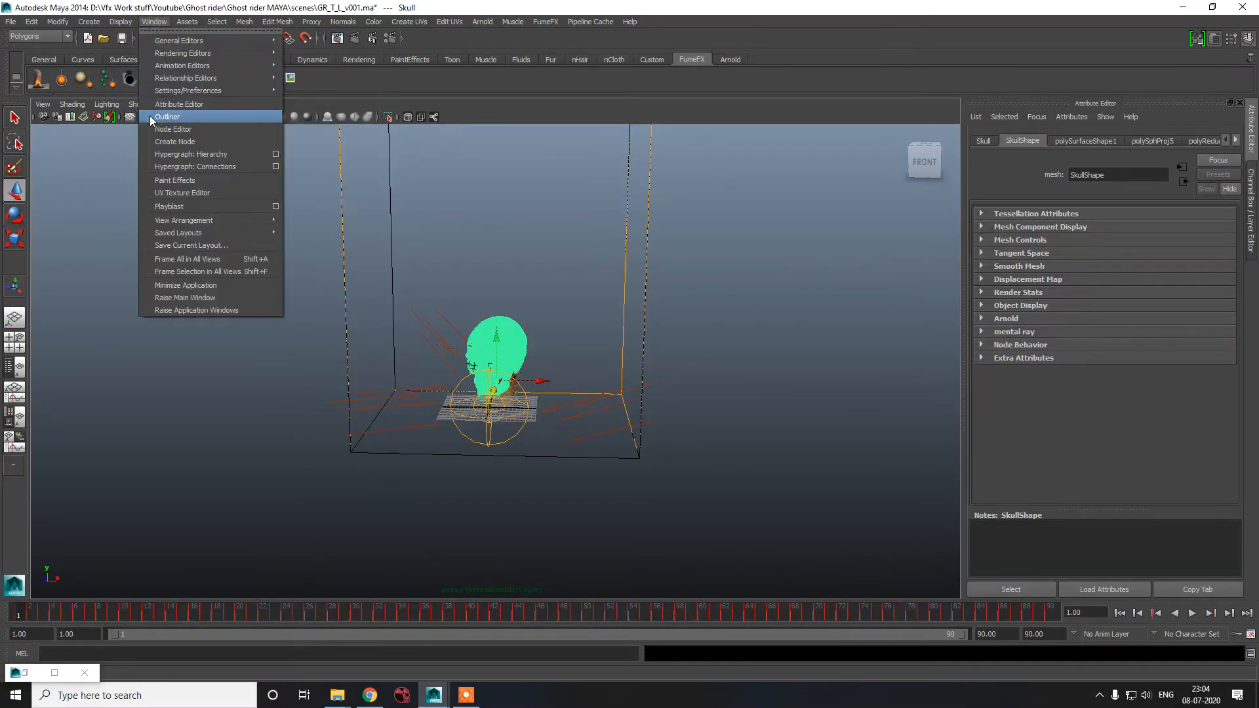
left_click(150, 115)
- Select Skull, disks2 and ffxObjectSource1, and attach both meshes to the FumeFX object source
left_click(176, 335)
left_click(170, 351)
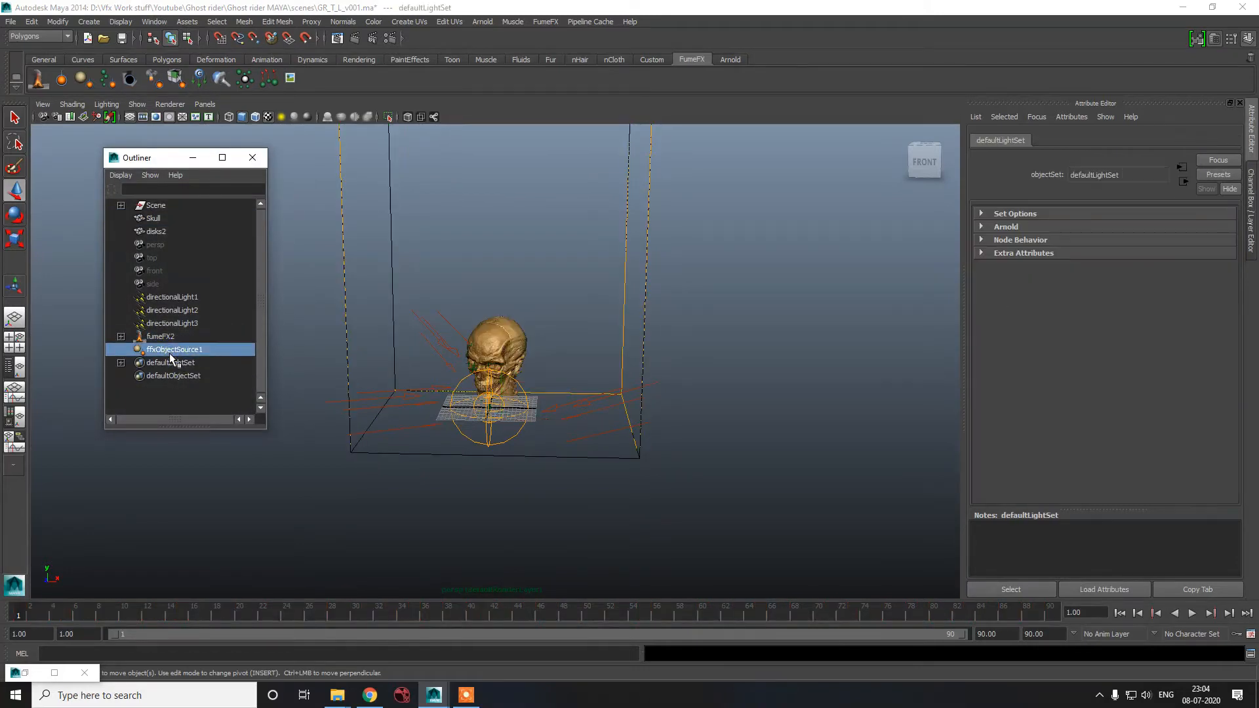
left_click(156, 231, "ctrl")
left_click(154, 218, "ctrl")
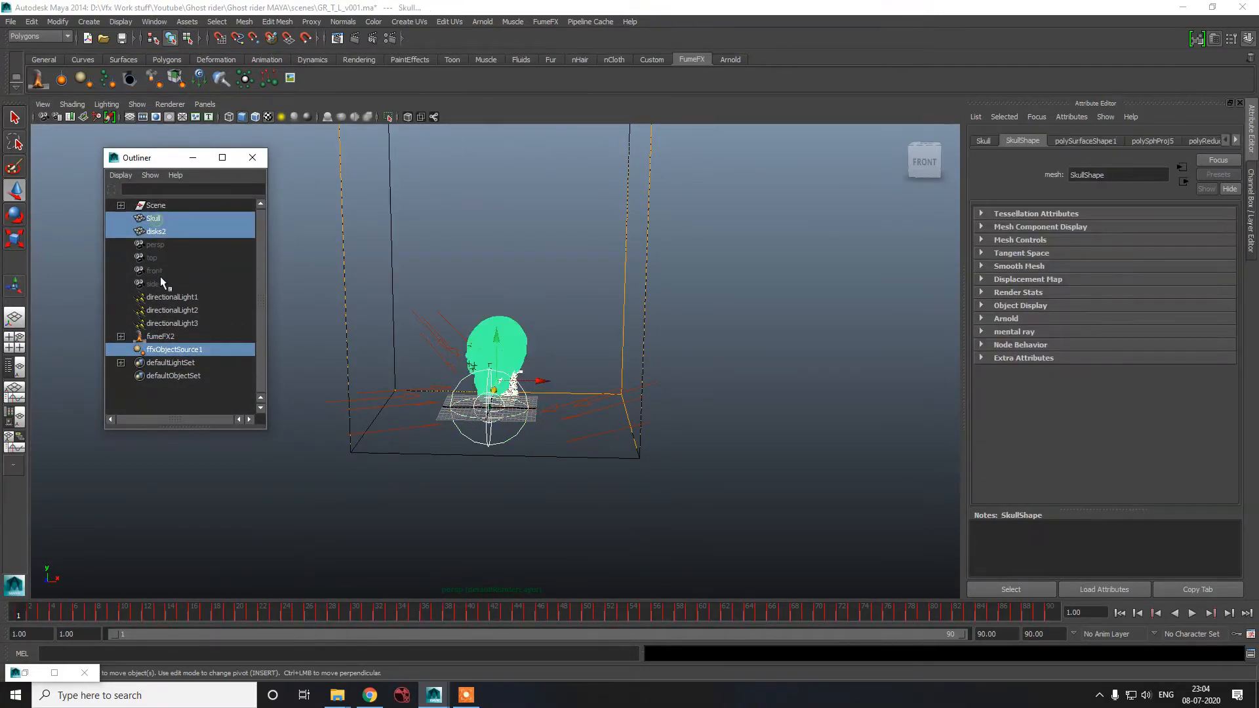
left_click(158, 219)
left_click(159, 232, "ctrl")
left_click(168, 349, "ctrl")
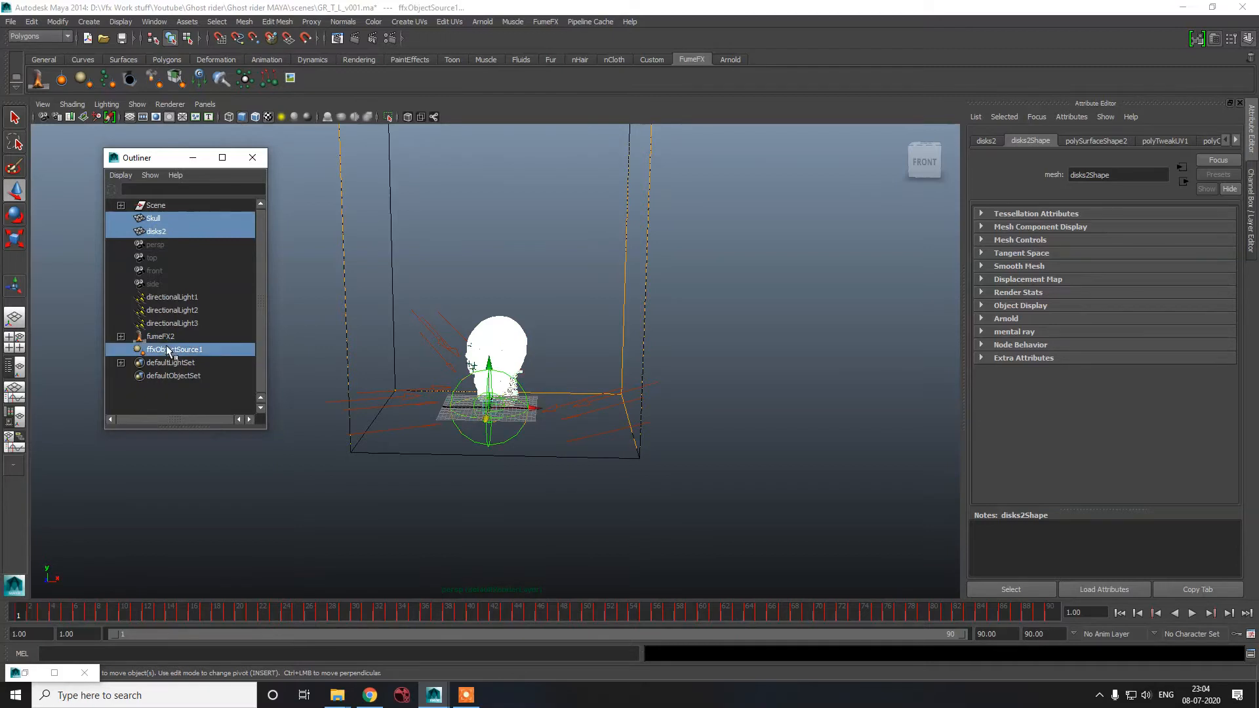
left_click(1048, 231)
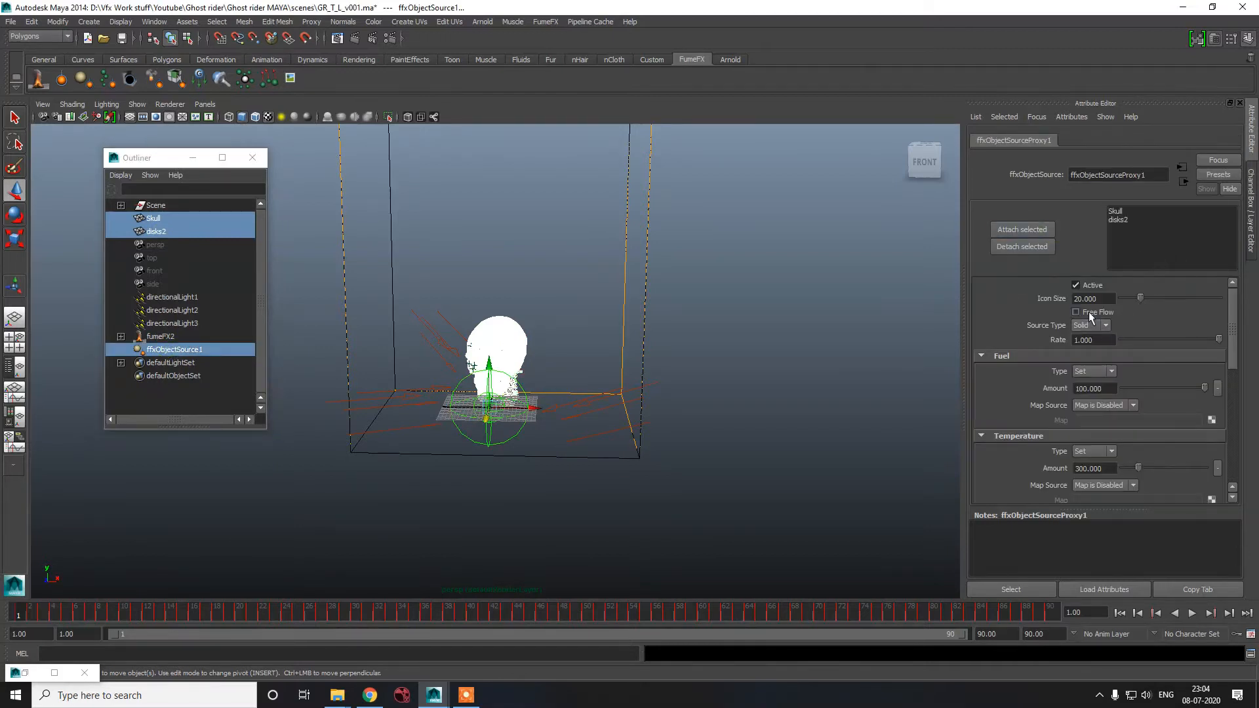
- Select the FumeFX container and set its simulation Turbulence Noise Scale to 5
left_click(543, 520)
left_click(583, 205)
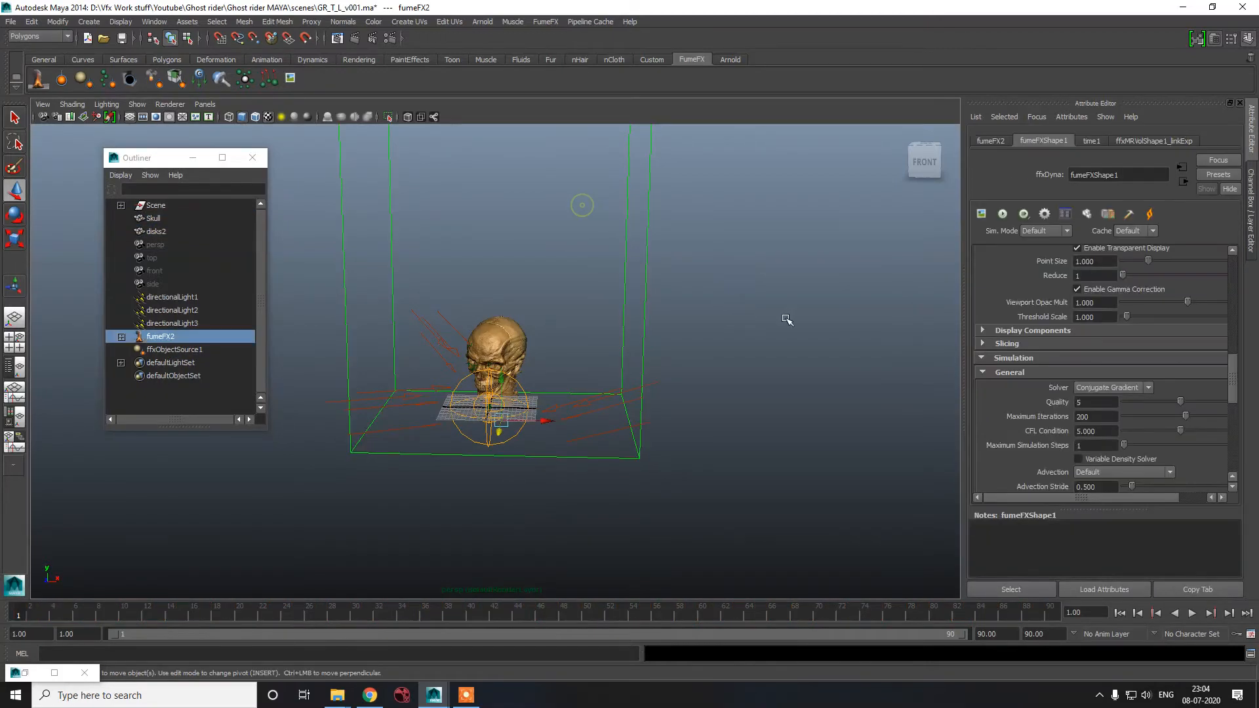
scroll(1016, 357, "up", 10)
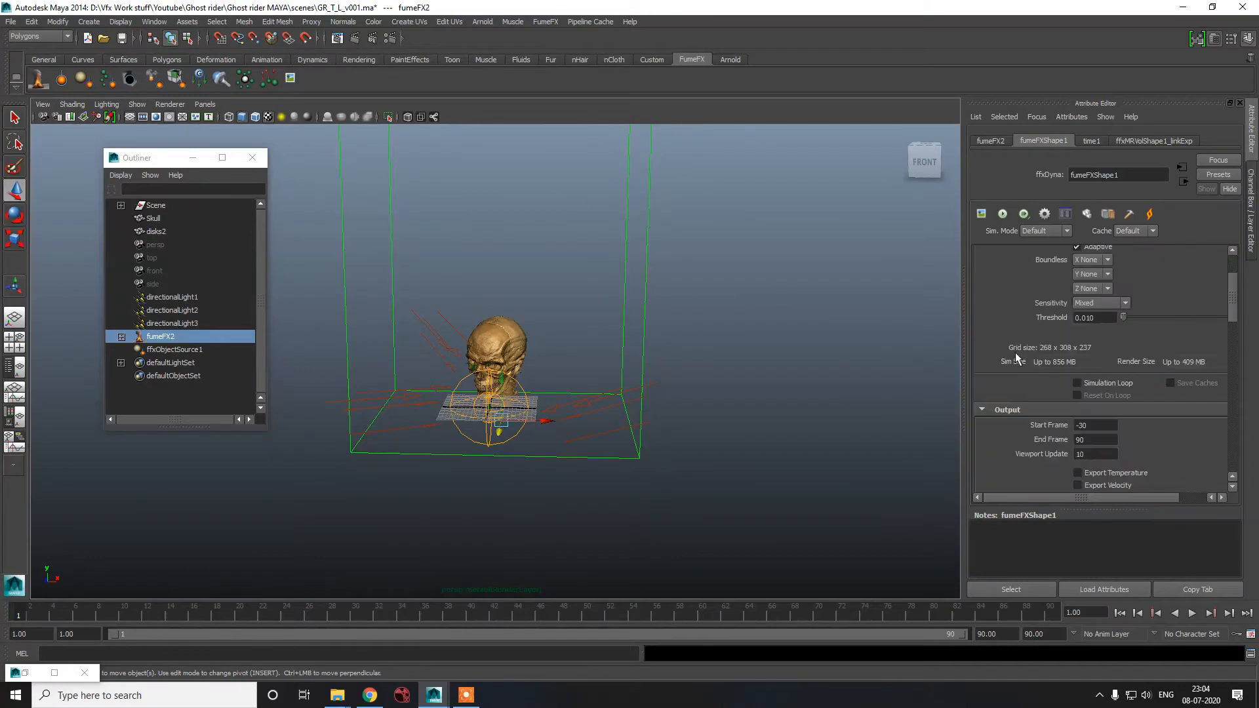
scroll(1020, 351, "down", 5)
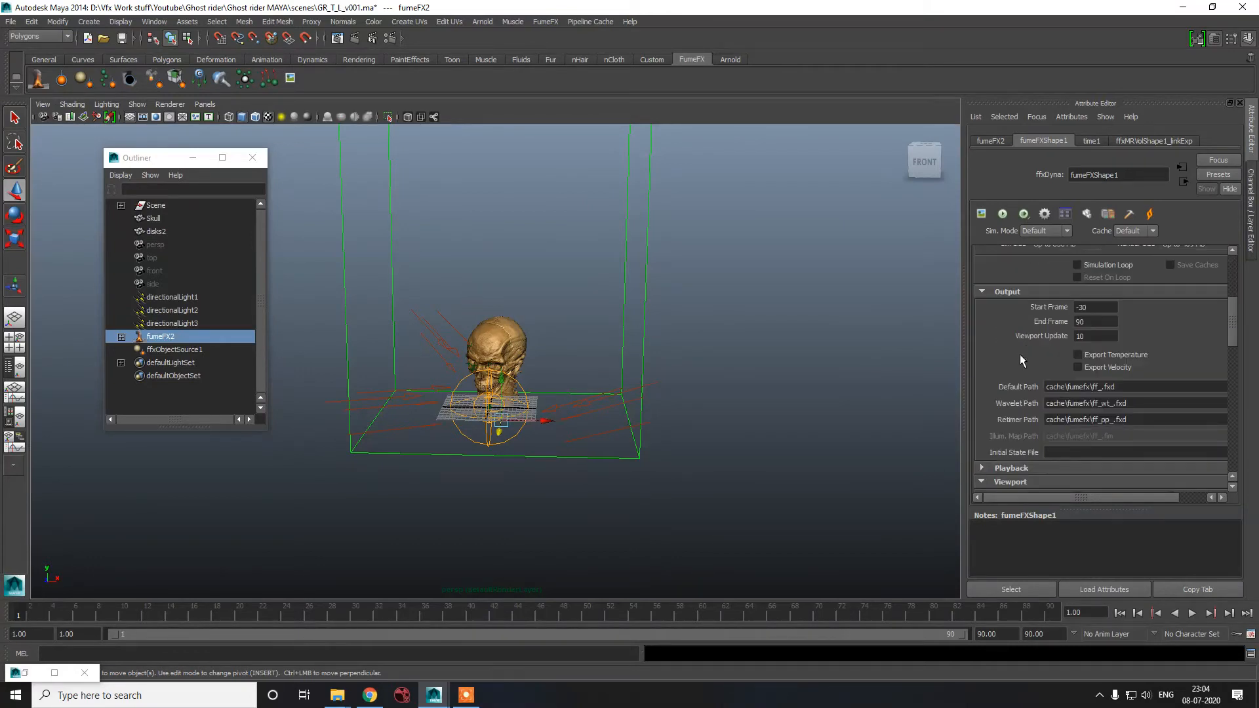
left_click(1010, 294)
left_click(1008, 320)
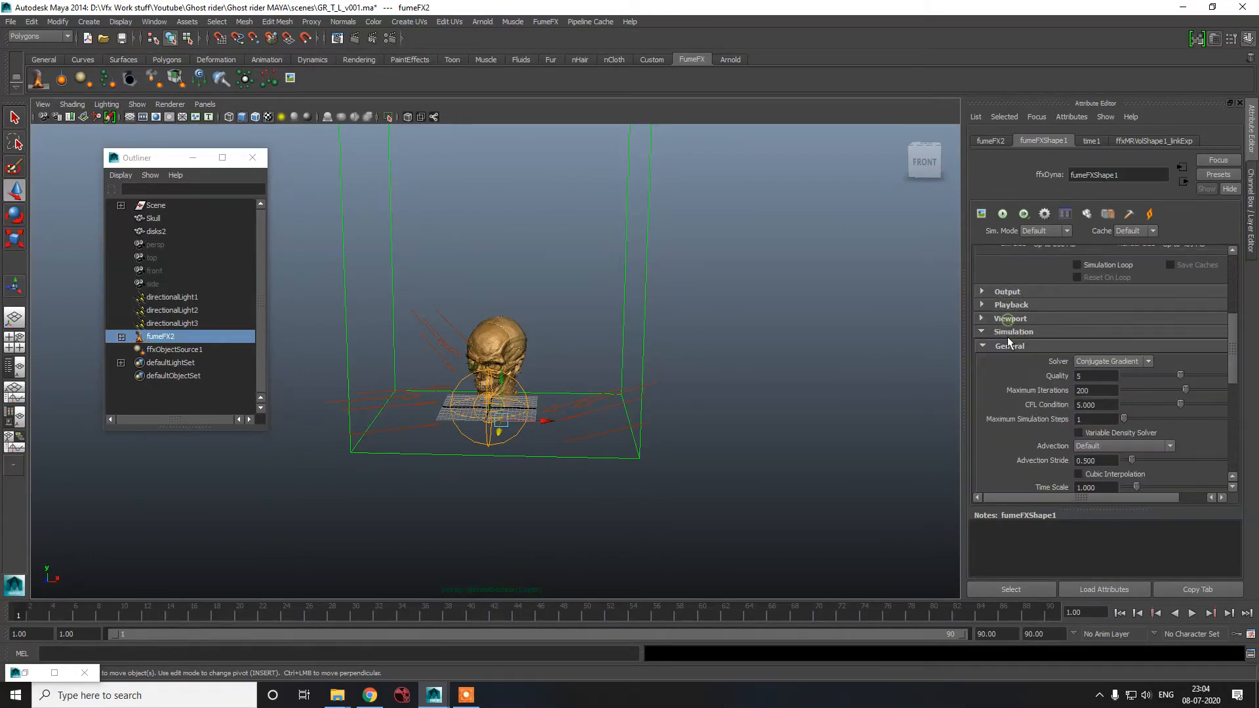
left_click(1009, 342)
left_click(1011, 372)
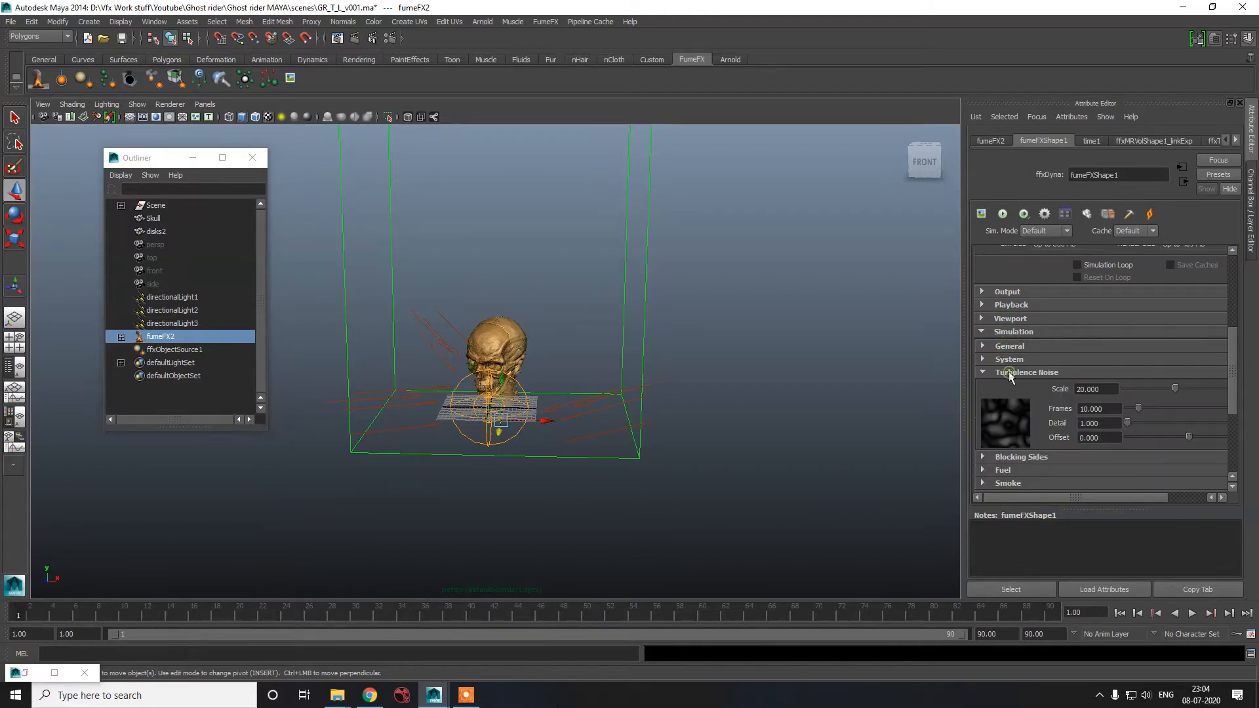
scroll(1016, 367, "down", 2)
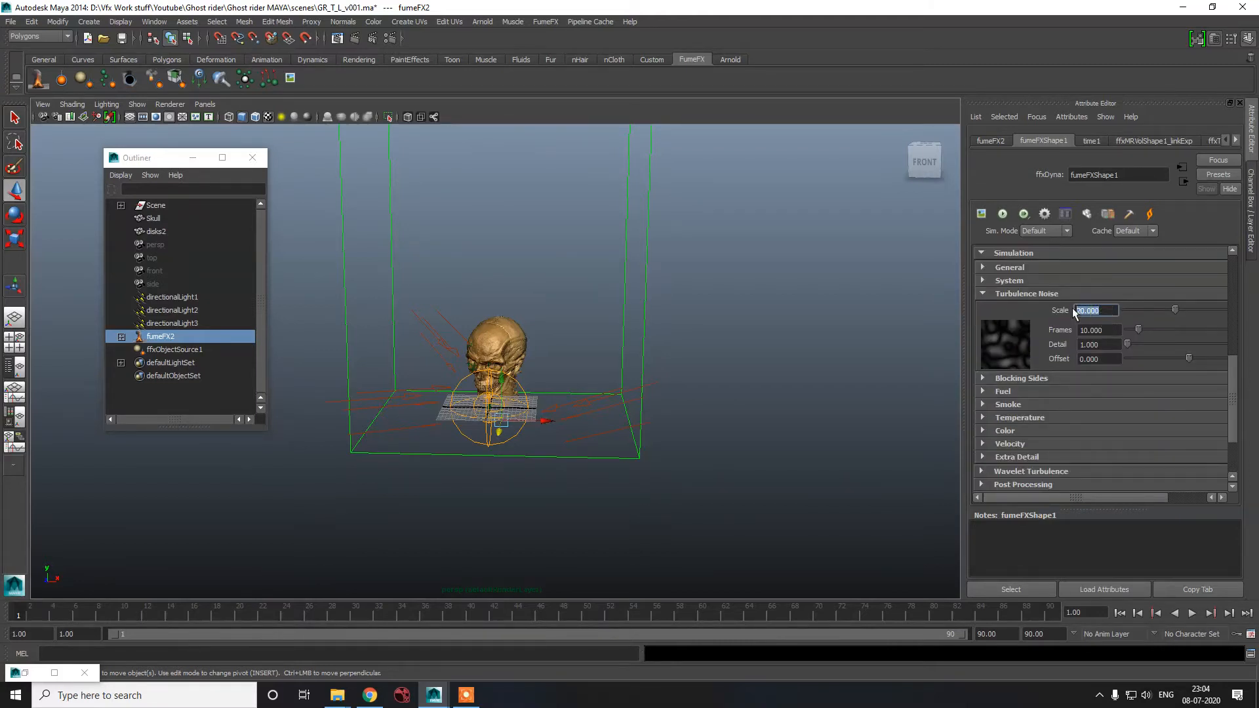
type("5")
key("Return")
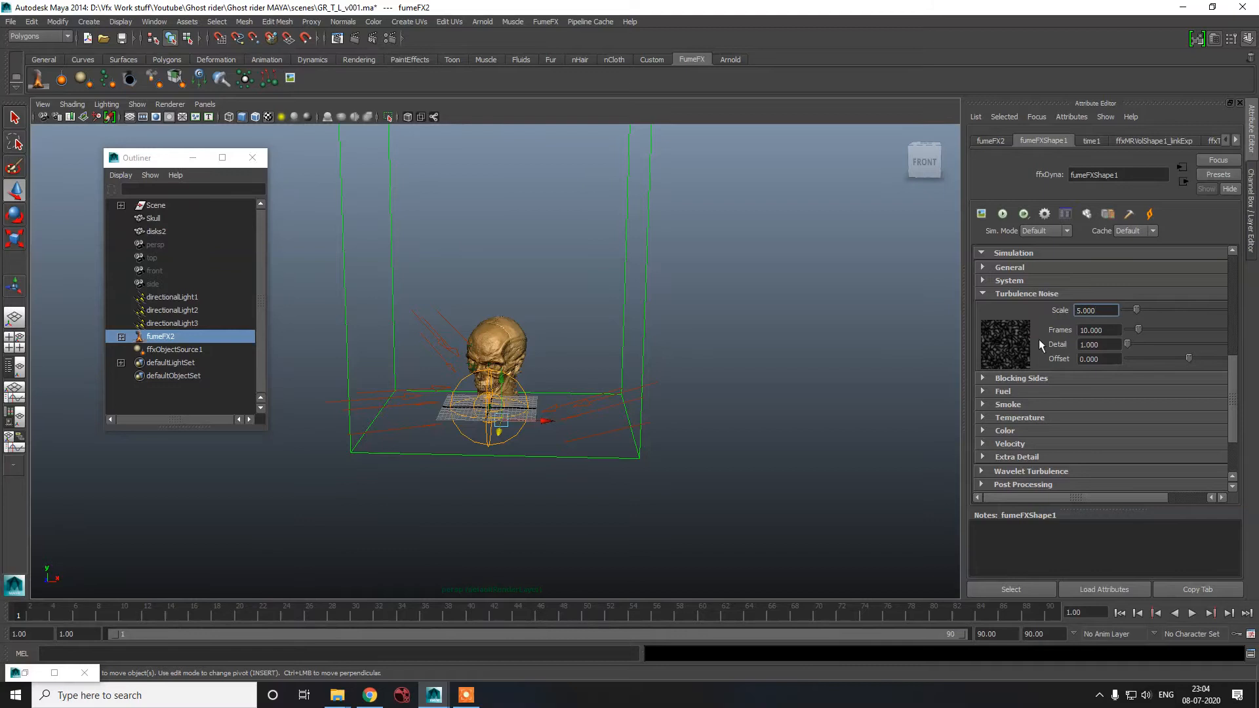
- Set the container's System Gravity to 2 and open its X Turbulence value for editing
left_click(1035, 295)
left_click(1027, 282)
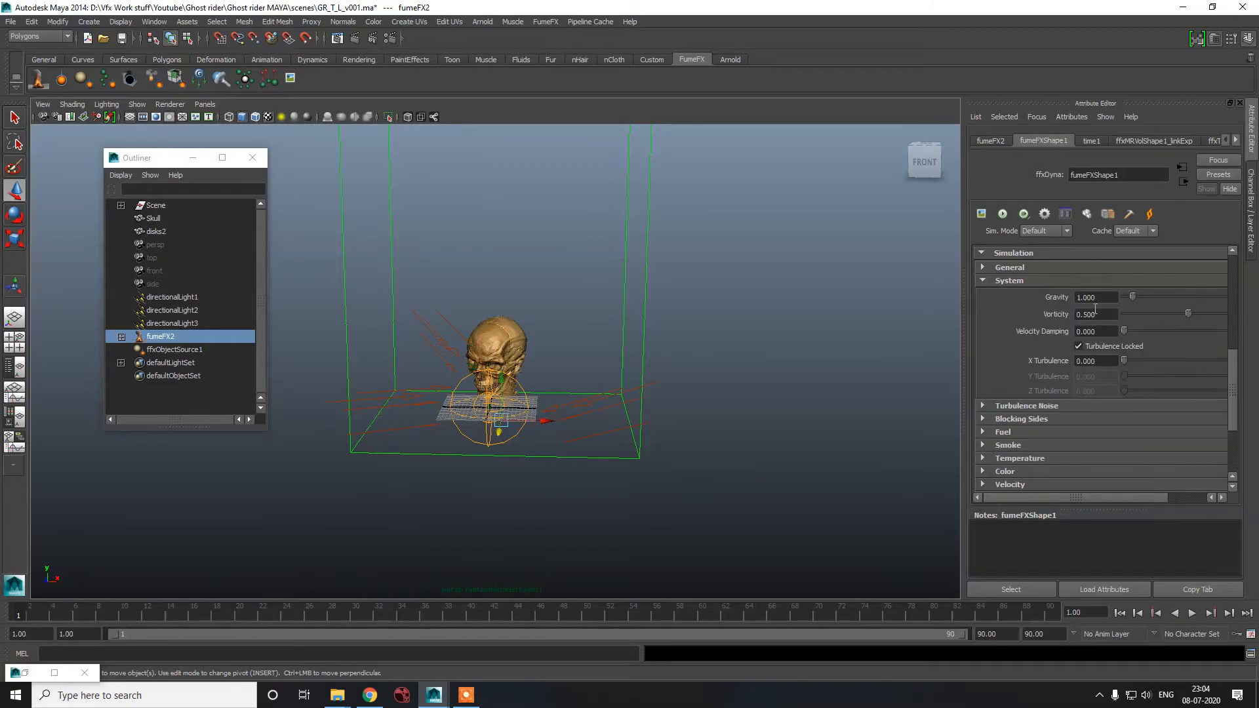
left_click_drag(1097, 296, 1065, 293)
type("2")
key("Return")
left_click_drag(1094, 358, 1086, 359)
left_click(1003, 280)
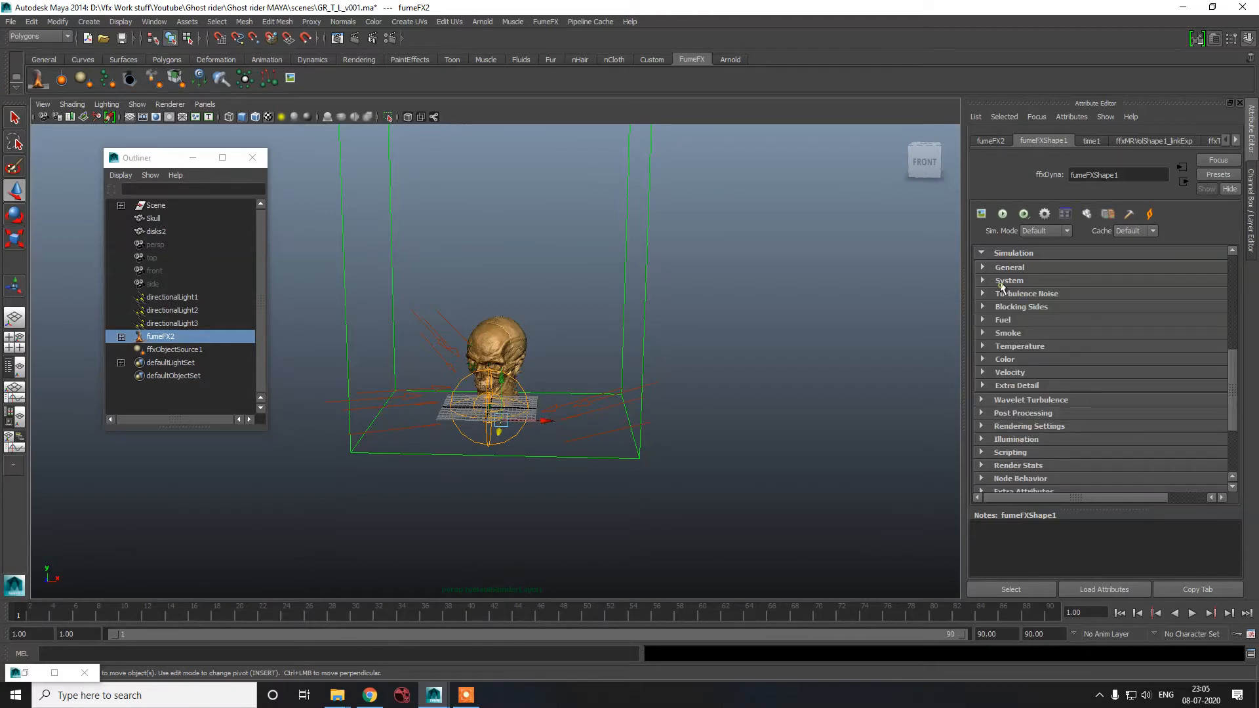
- Set the fuel's Burn Rate to 15 and open its Fuel Buoyancy value for editing
left_click(1000, 321)
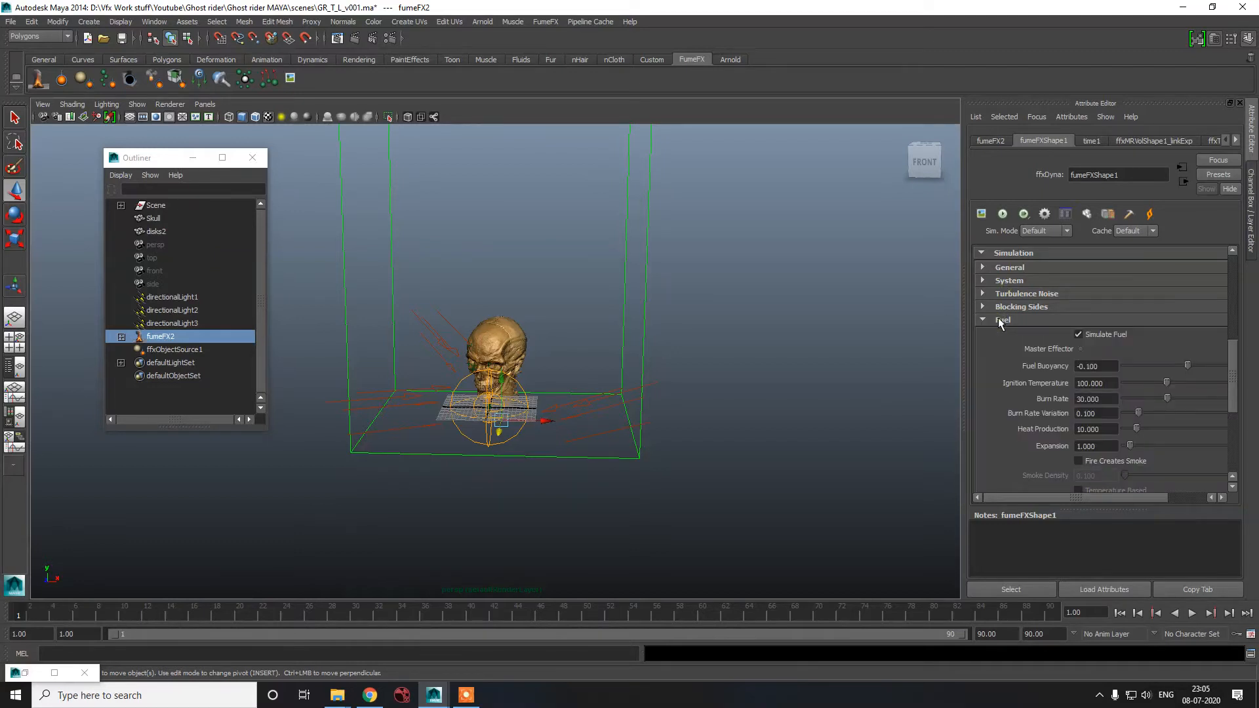
left_click(1000, 321)
left_click(1000, 322)
scroll(1041, 363, "down", 2)
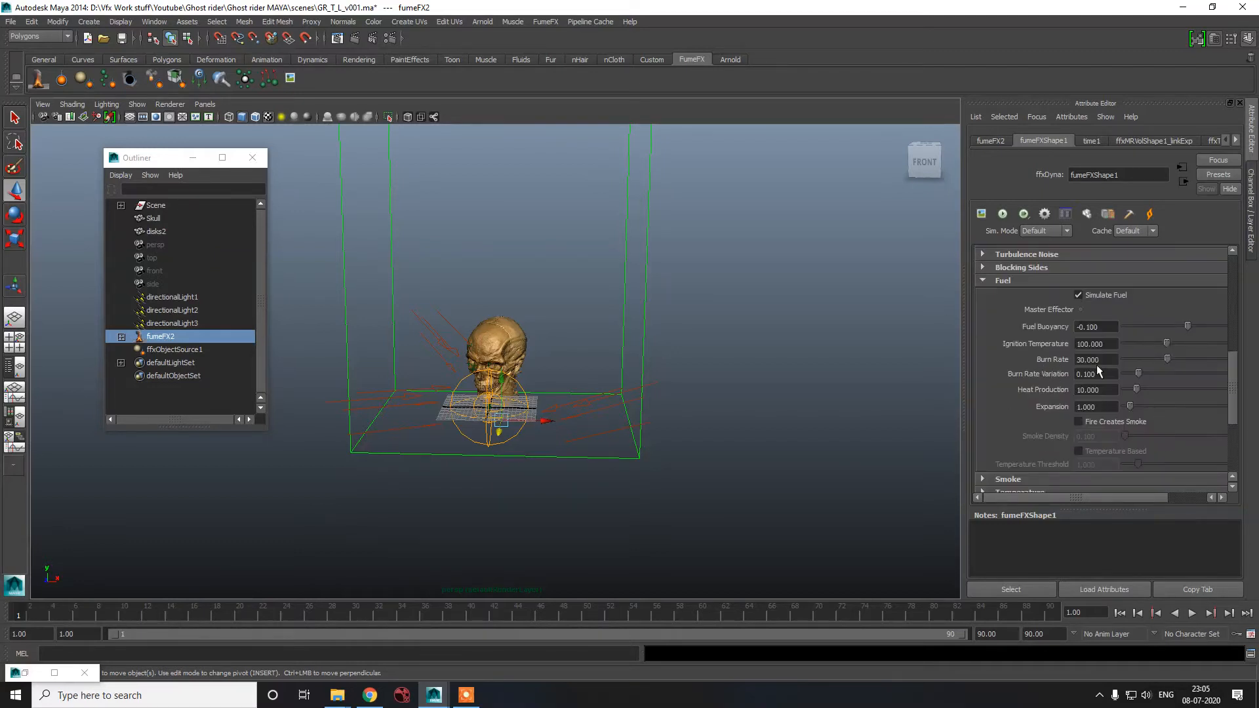
left_click_drag(1103, 360, 1065, 362)
type("15")
key("Return")
double_click(1100, 328)
left_click(1001, 281)
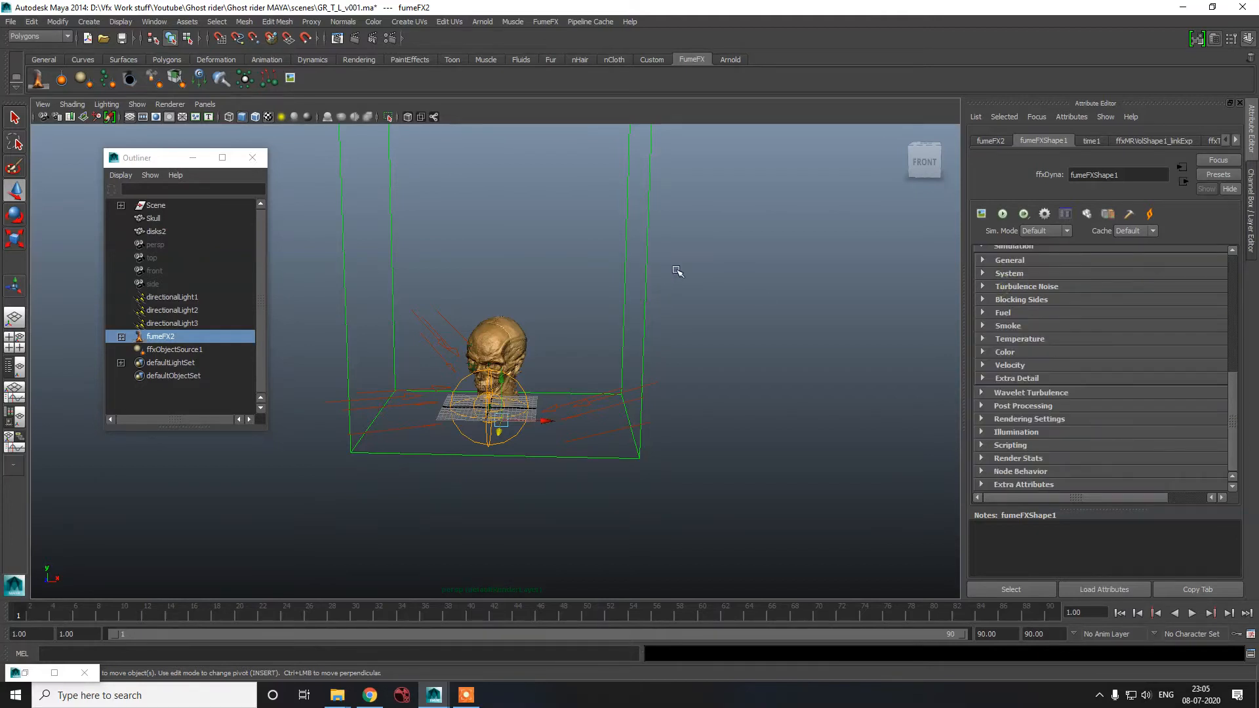
- Run the FumeFX container's default simulation with the GPU preview open, and save the scene as an incremented version
left_click_drag(686, 264, 617, 332, "alt")
scroll(590, 321, "up", 8)
scroll(618, 333, "down", 3)
left_click(712, 252)
left_click(723, 264)
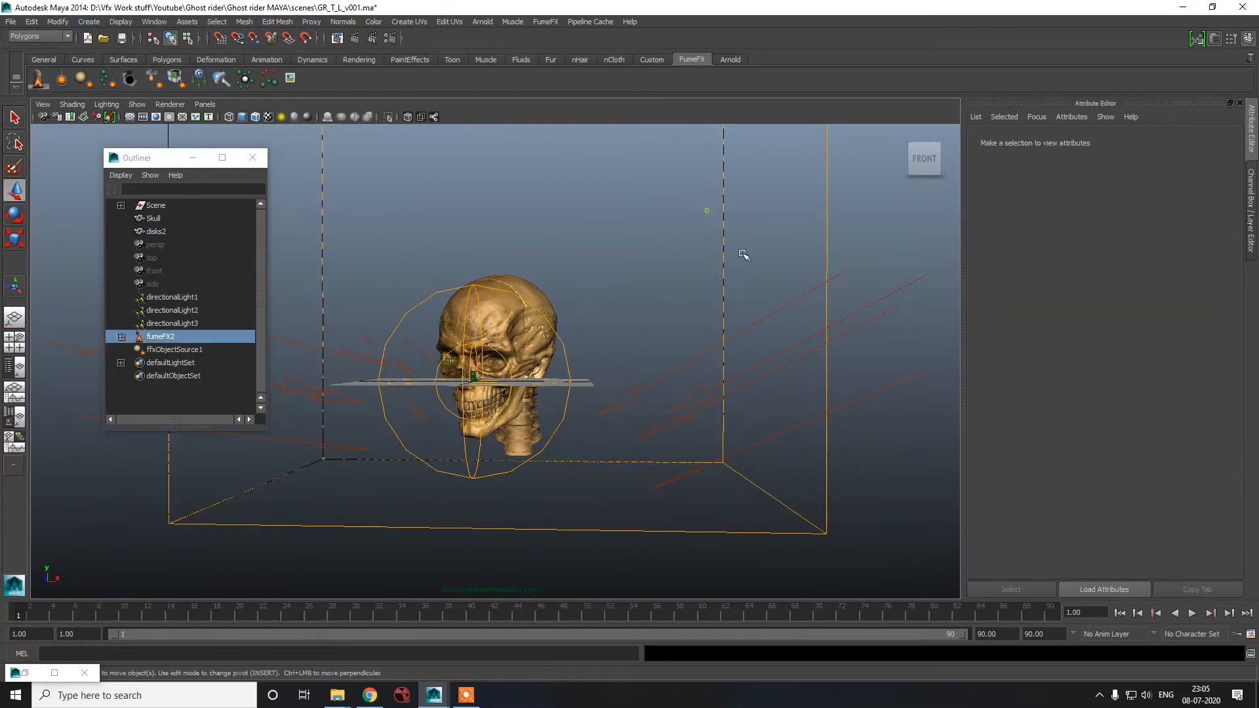
left_click(981, 215)
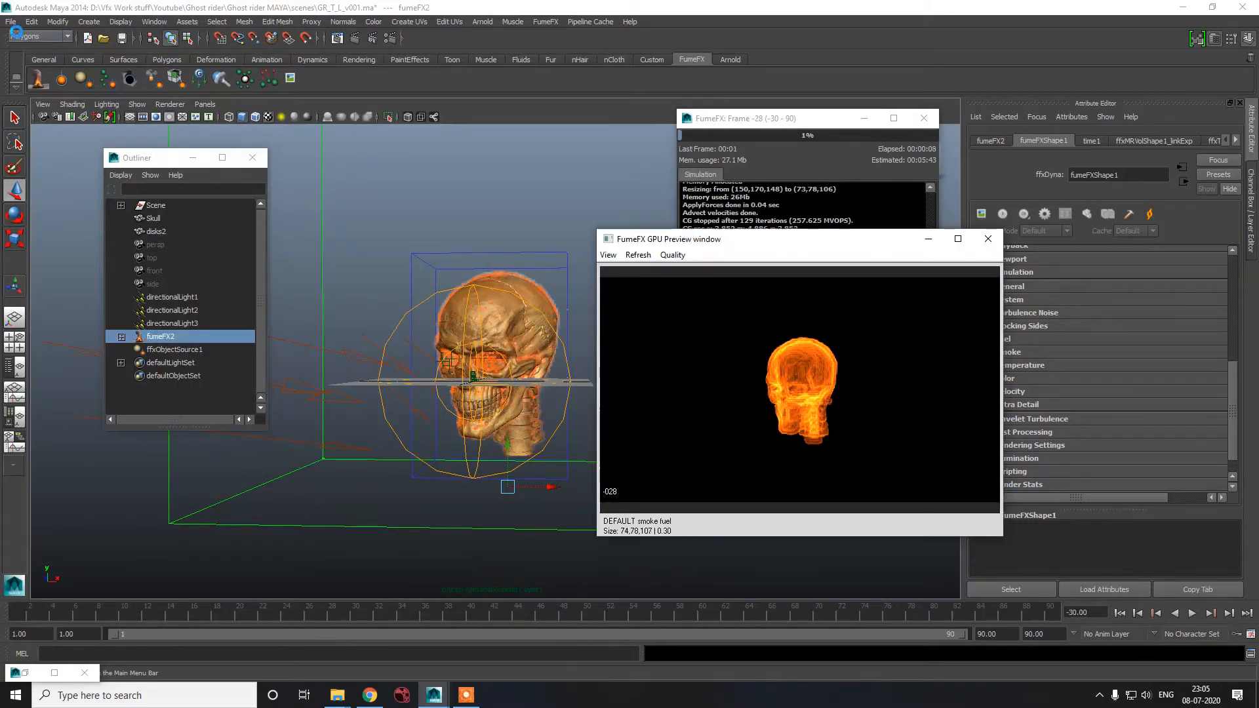
left_click(10, 22)
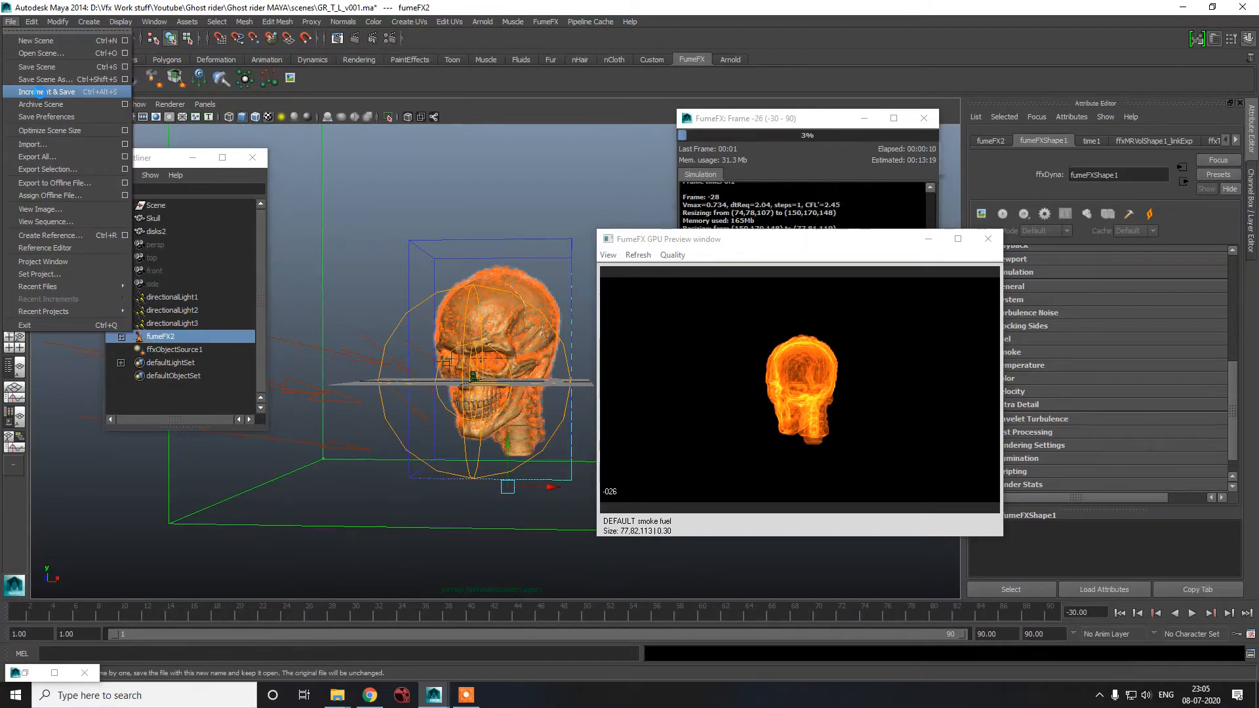
left_click(30, 92)
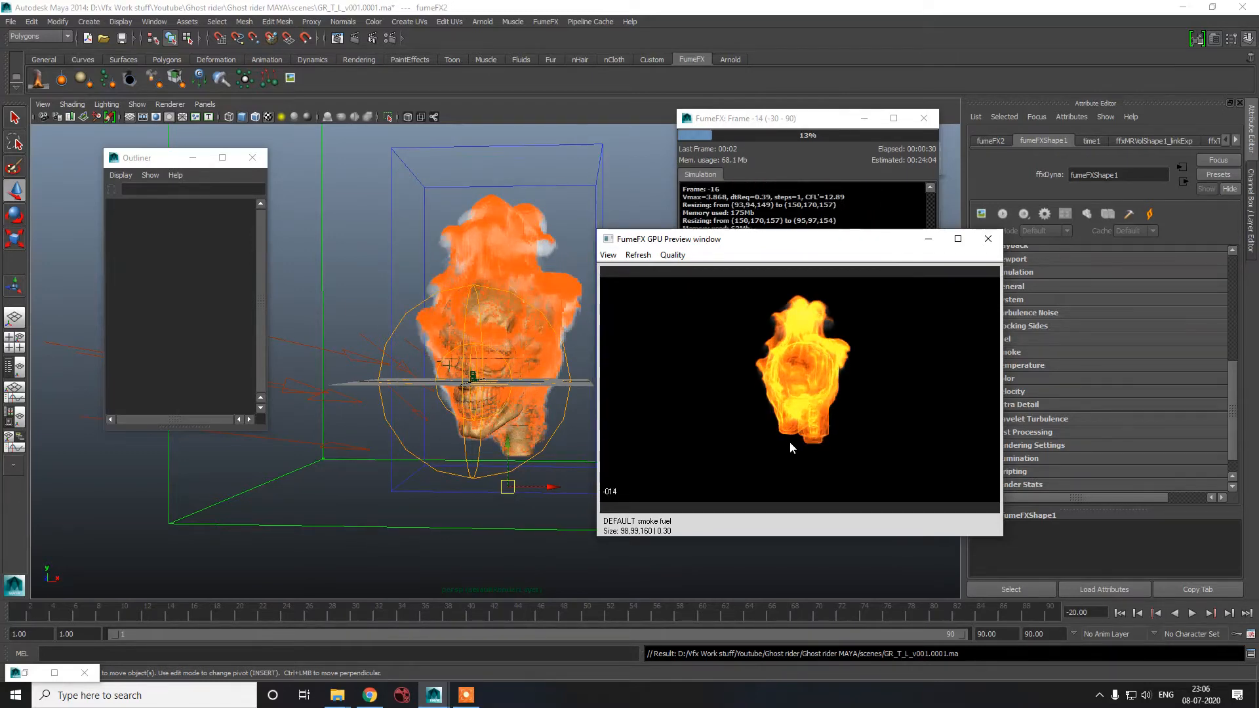
- Switch the viewport to another perspective camera and play the simulated fire, scrubbing back to frame 13
left_click(204, 104)
mouse_move(215, 116)
left_click(312, 118)
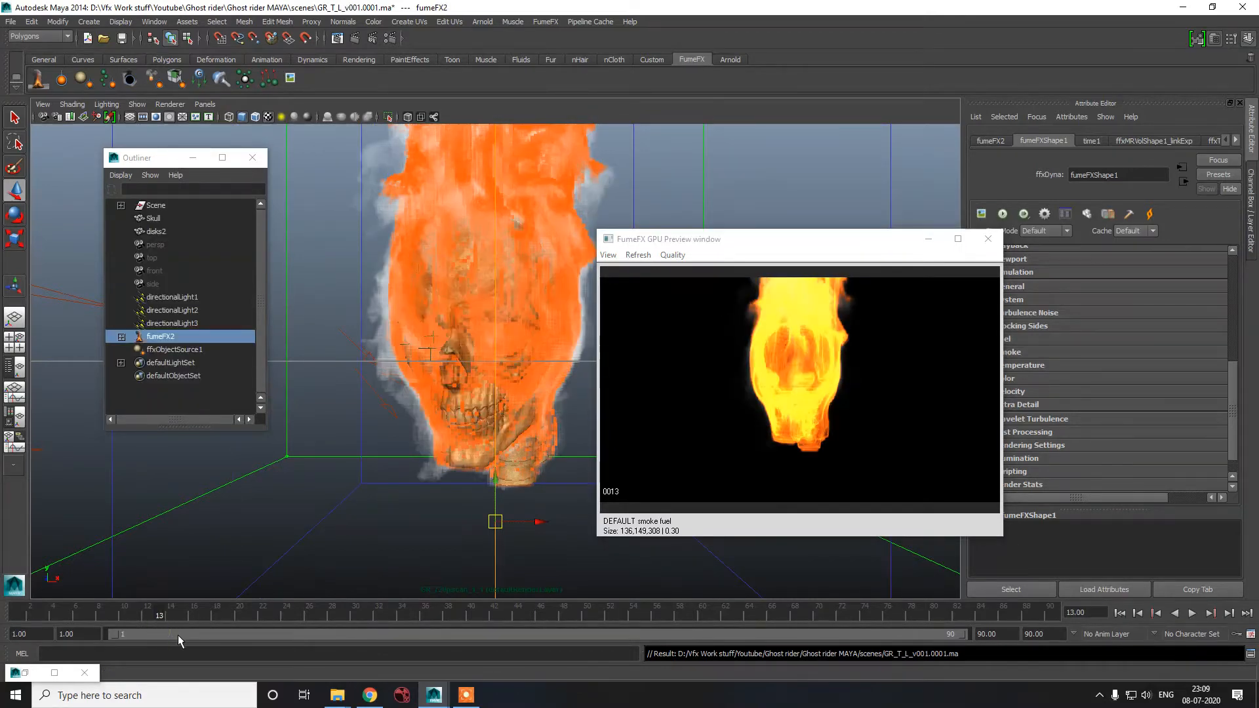
key("alt+v")
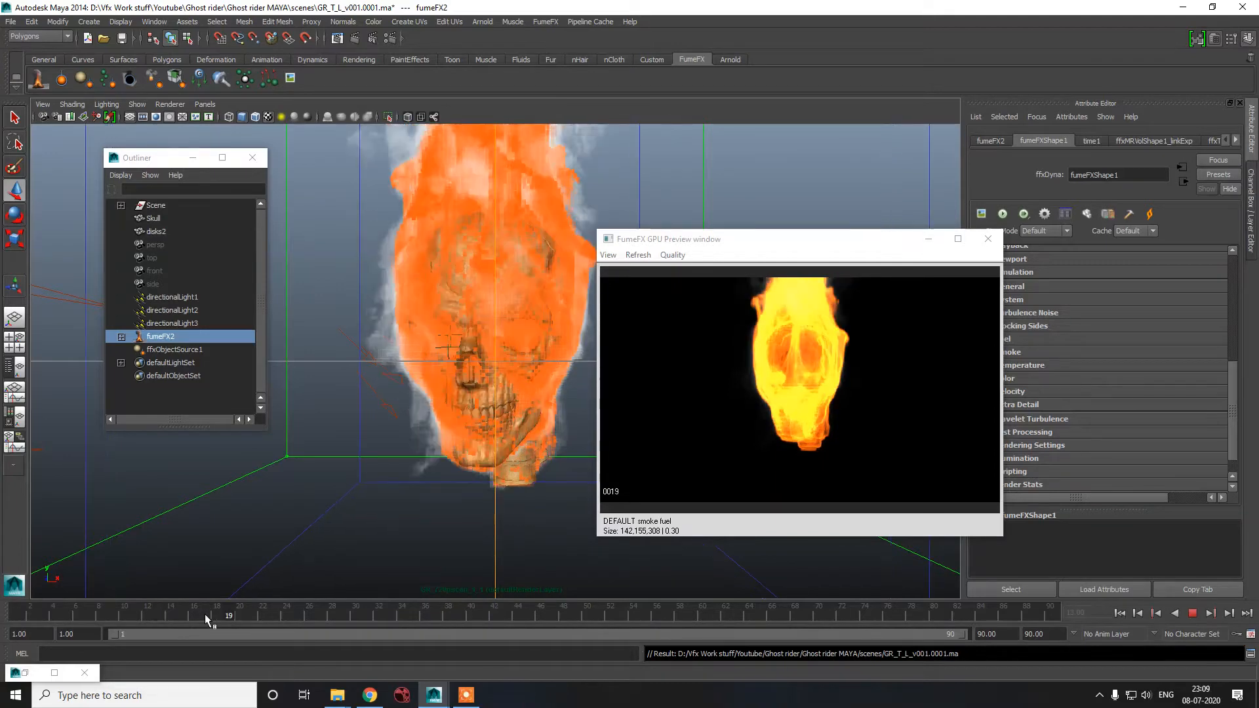
left_click_drag(205, 615, 162, 620)
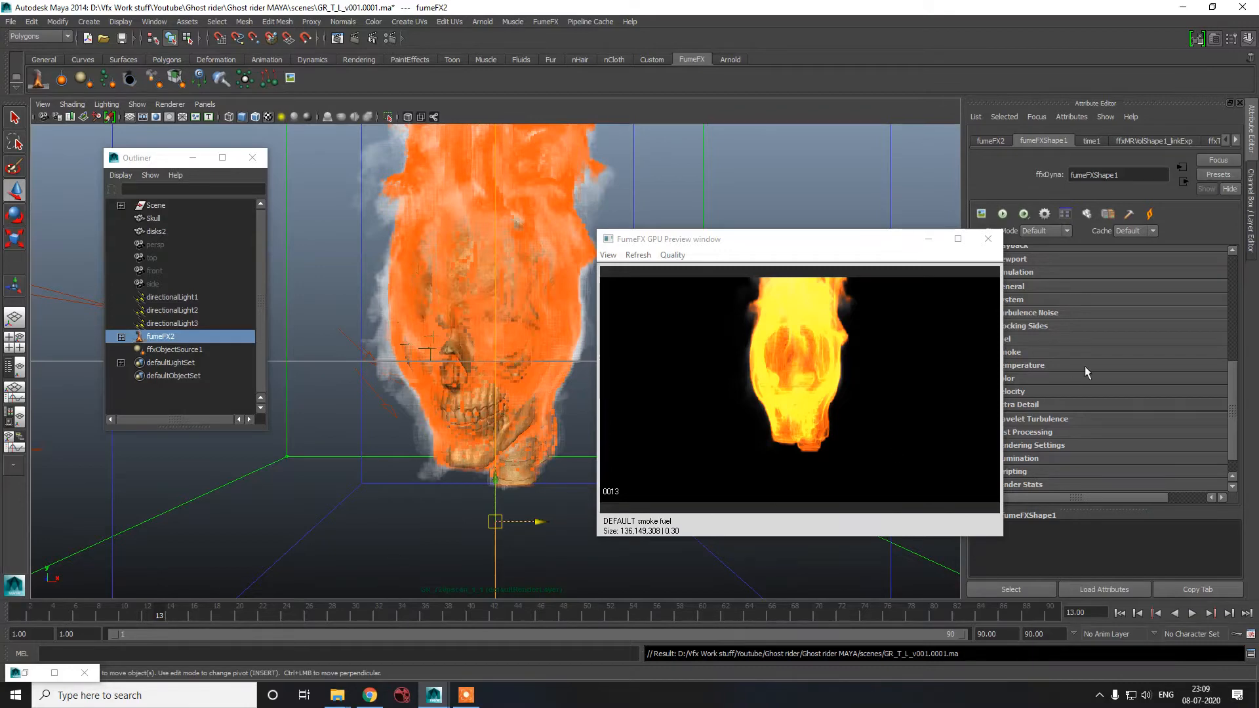
- Add a key at position 0.122 in the fire colour gradient and darken it to a deep brownish orange
left_click_drag(820, 239, 699, 192)
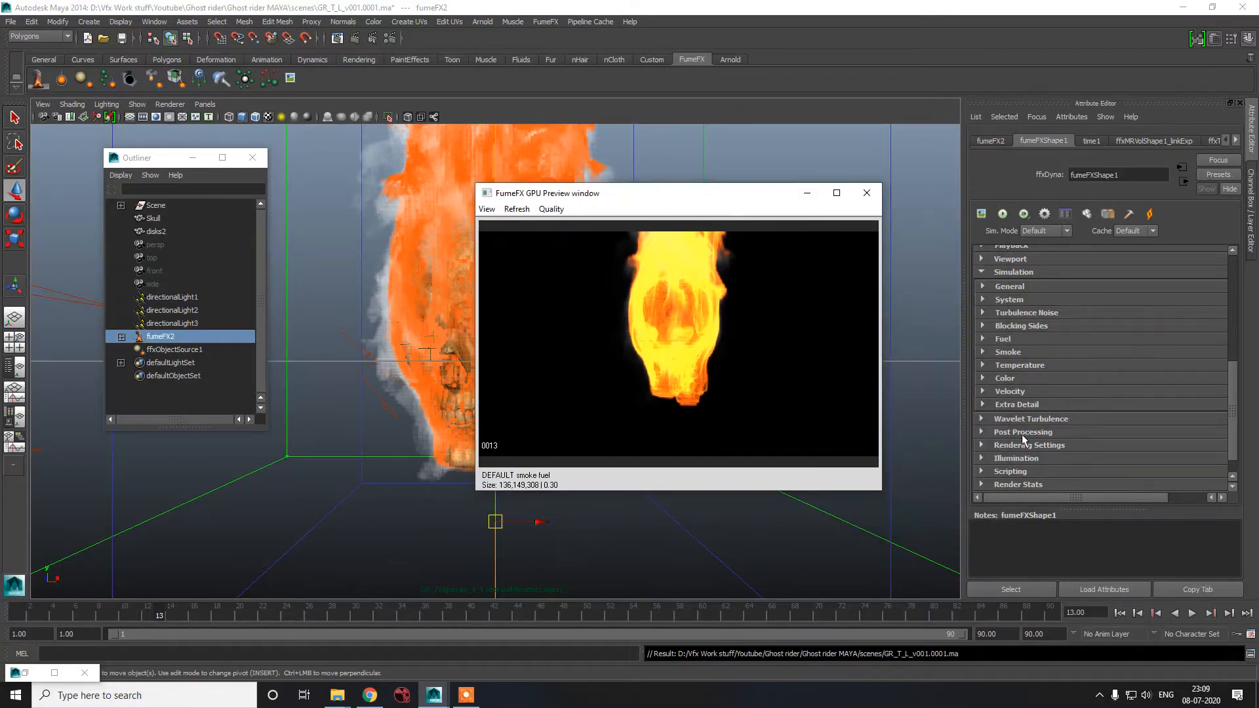
scroll(1005, 443, "down", 2)
left_click(1003, 419)
scroll(1067, 413, "down", 5)
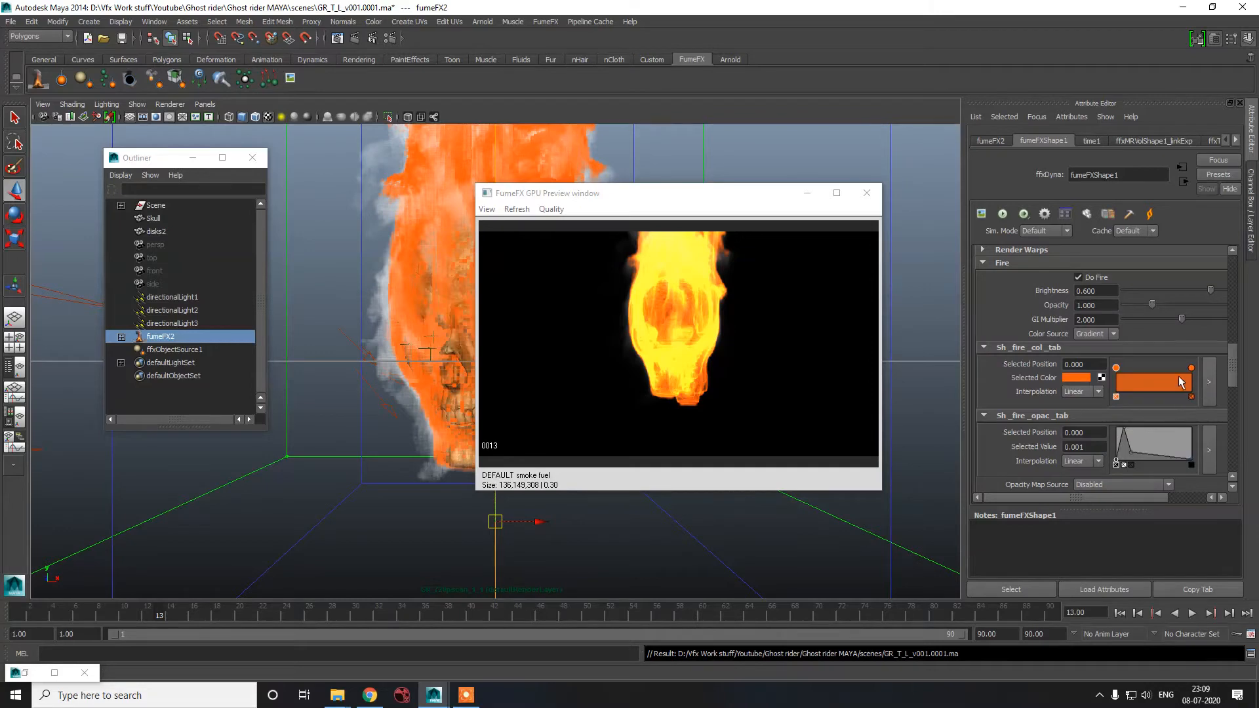
left_click(1154, 383)
left_click_drag(1126, 387, 1125, 387)
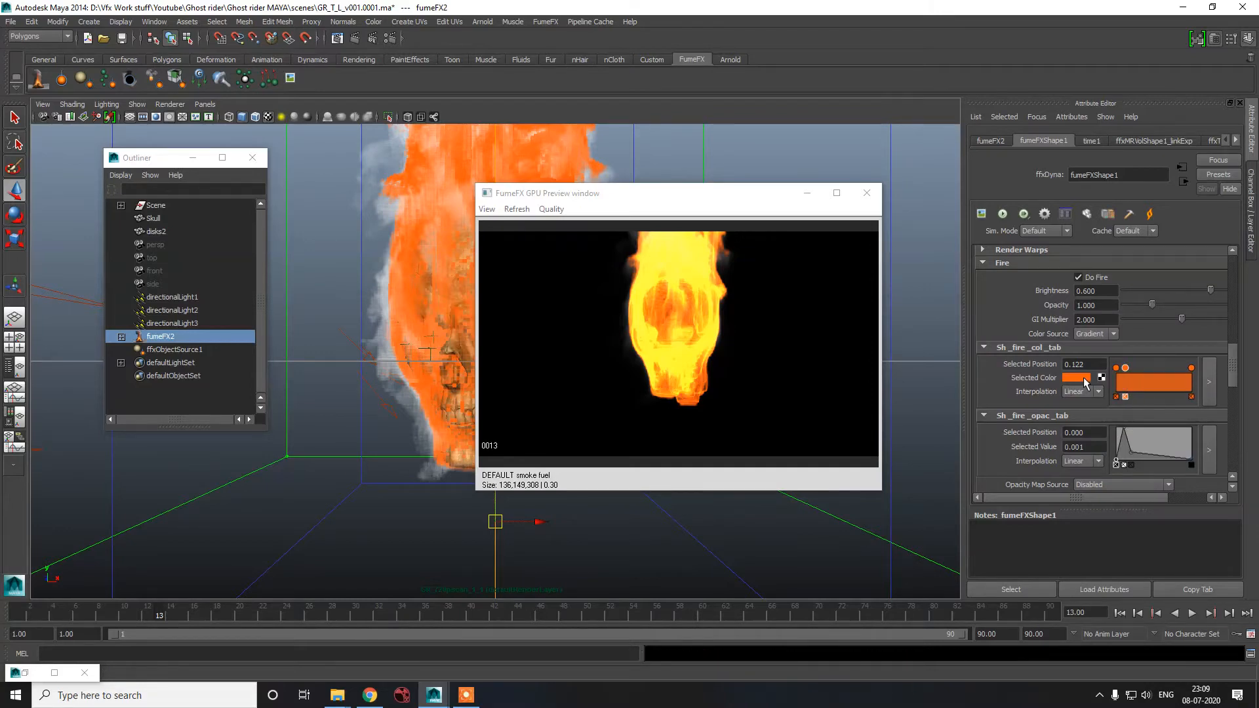
left_click(1076, 377)
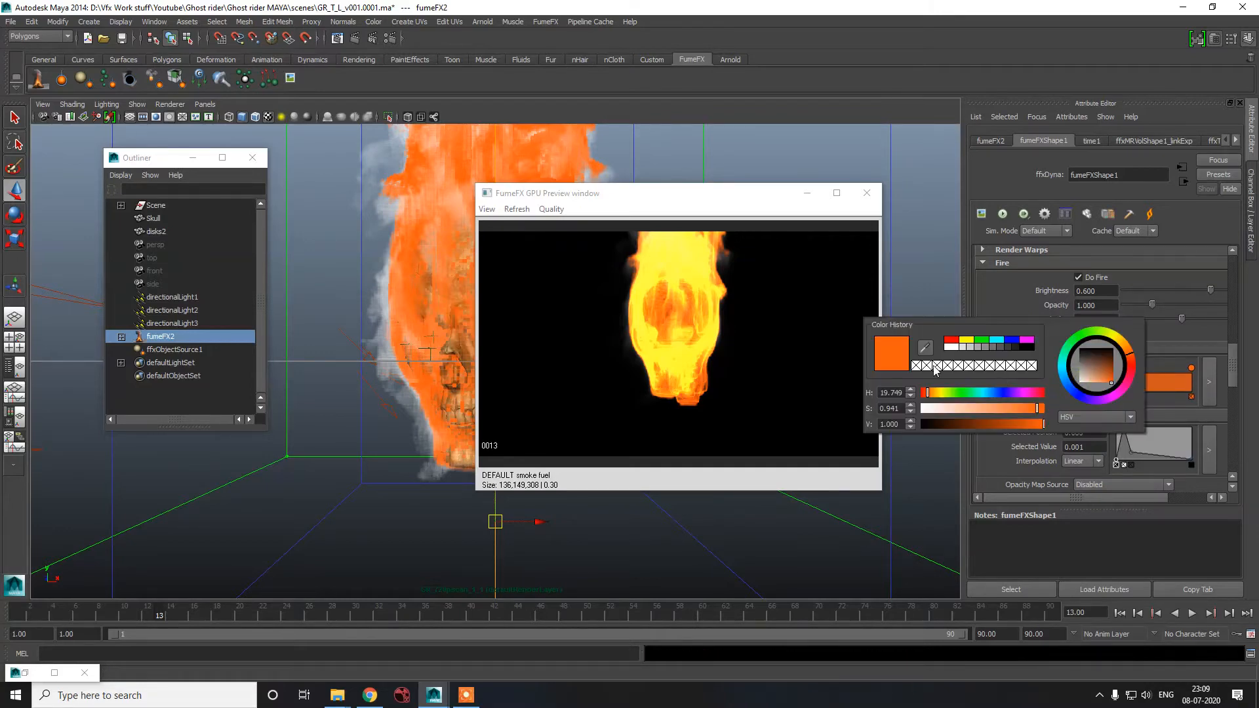
mouse_move(975, 424)
left_mouse_down()
mouse_move(958, 424)
mouse_move(970, 426)
left_mouse_up()
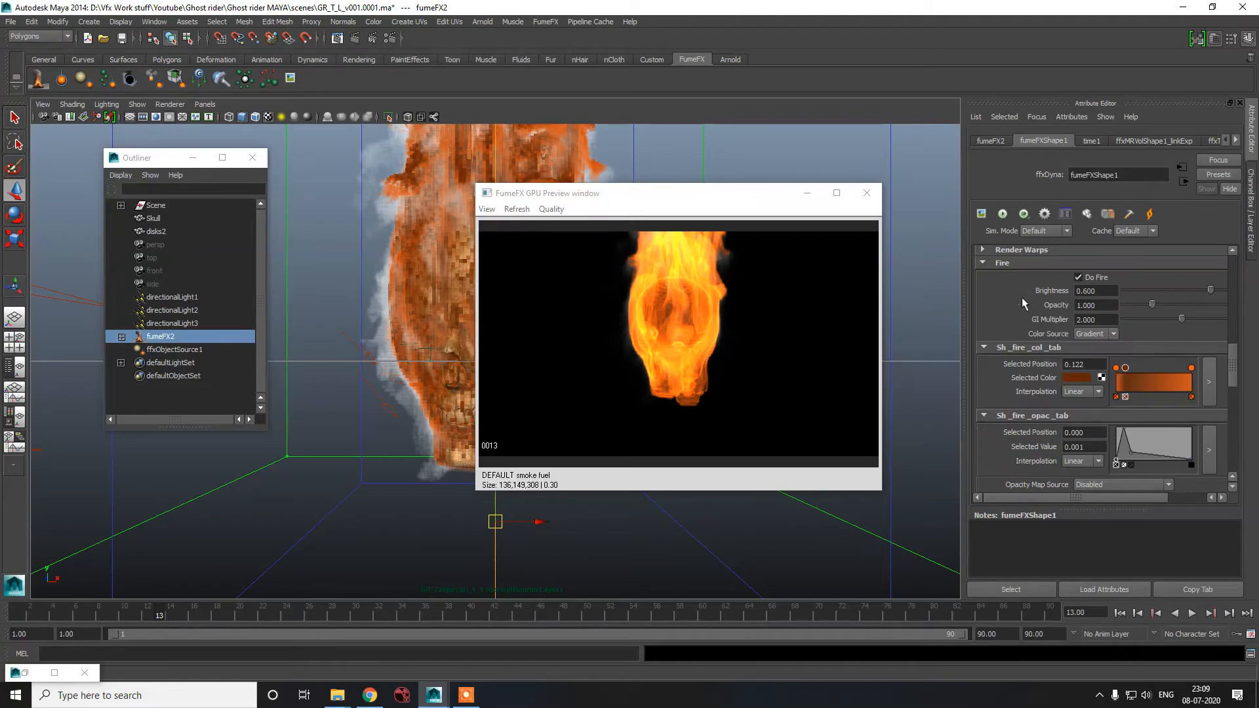
- Lower the fire's Brightness to 0.527, shift the dark colour key to 0.104, and add a fire opacity point at 0.165 with value 0.140
mouse_move(1210, 290)
left_mouse_down()
mouse_move(1173, 289)
mouse_move(1199, 293)
left_mouse_up()
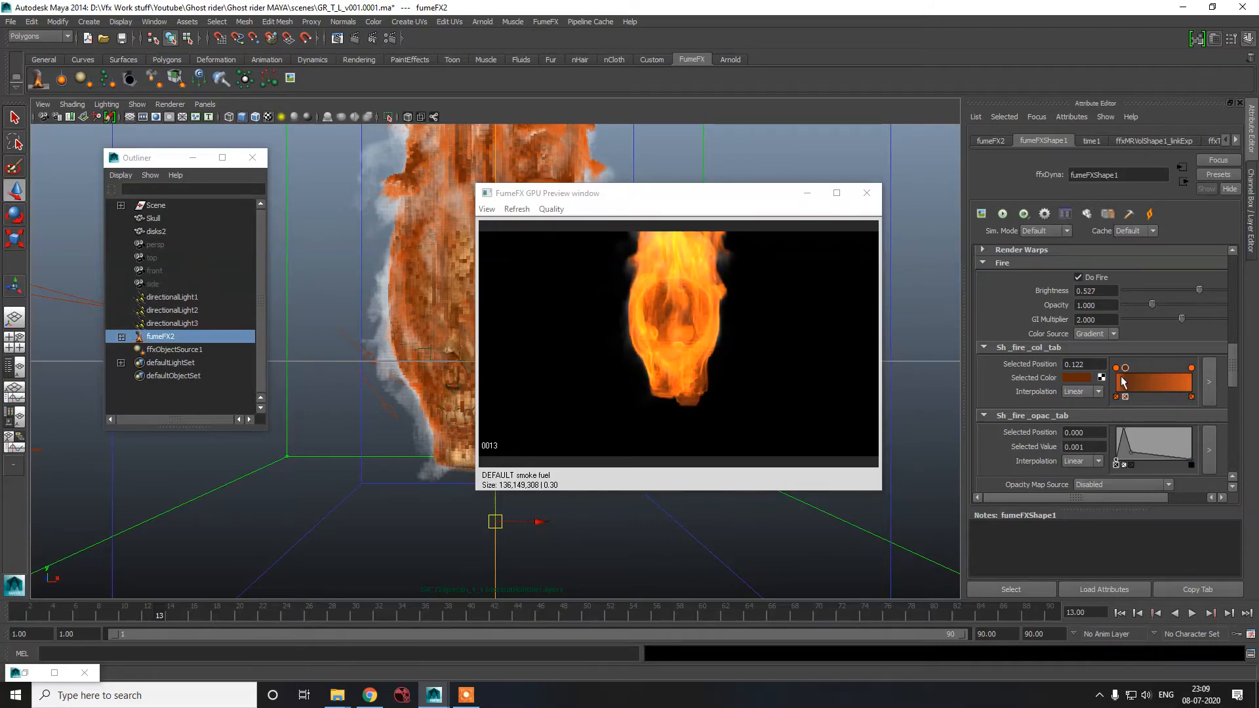
left_click_drag(1126, 372, 1124, 370)
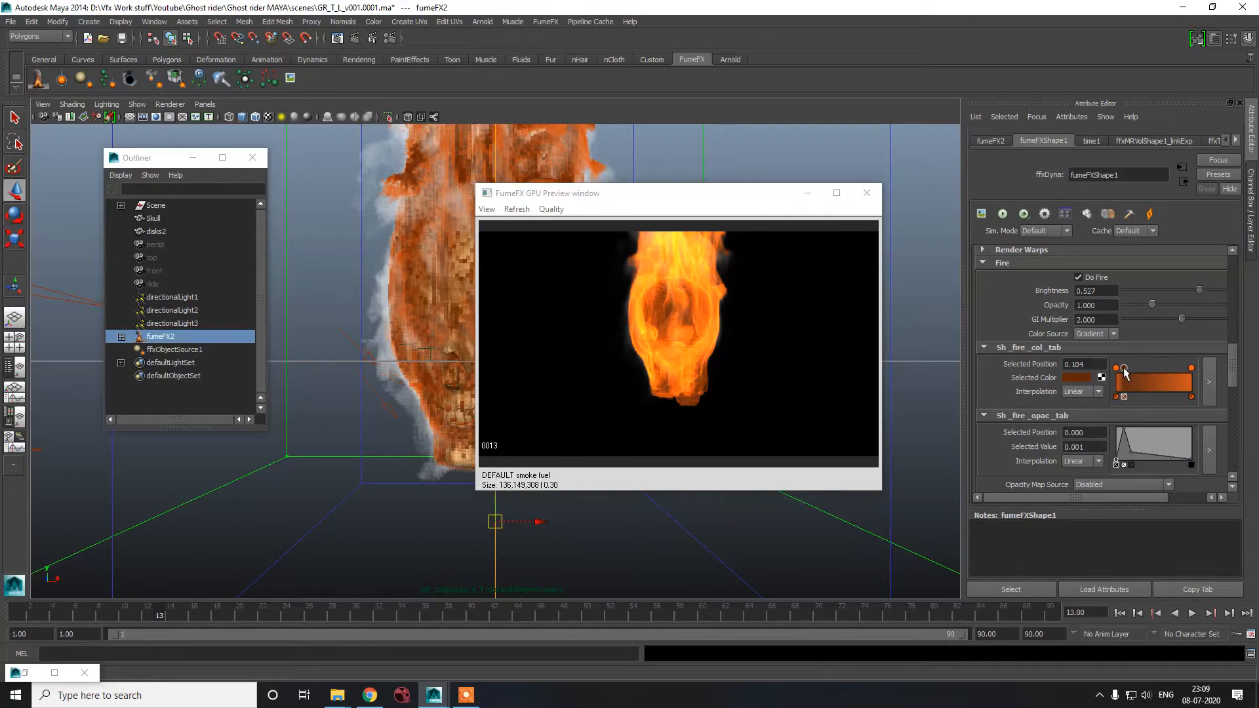
left_click(1132, 457)
left_click_drag(1131, 457, 1128, 457)
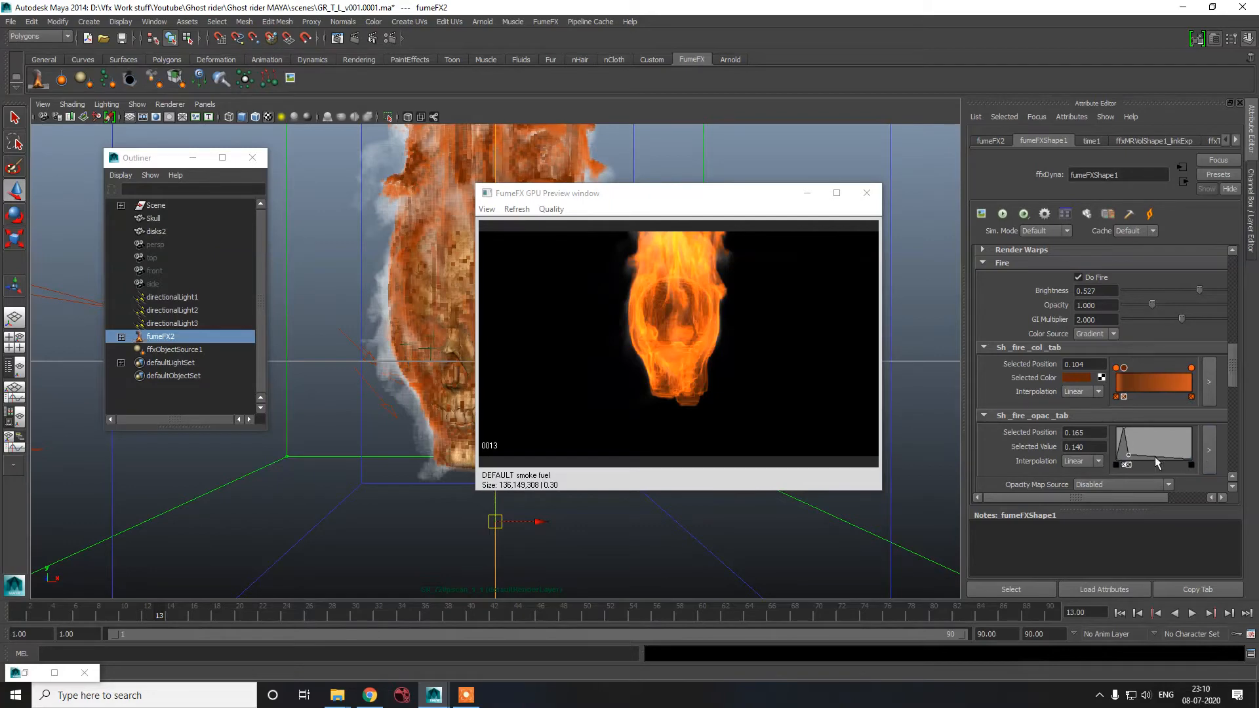
- Enable Cast Shadows and Receive Shadows in the container's smoke rendering settings
scroll(997, 416, "down", 6)
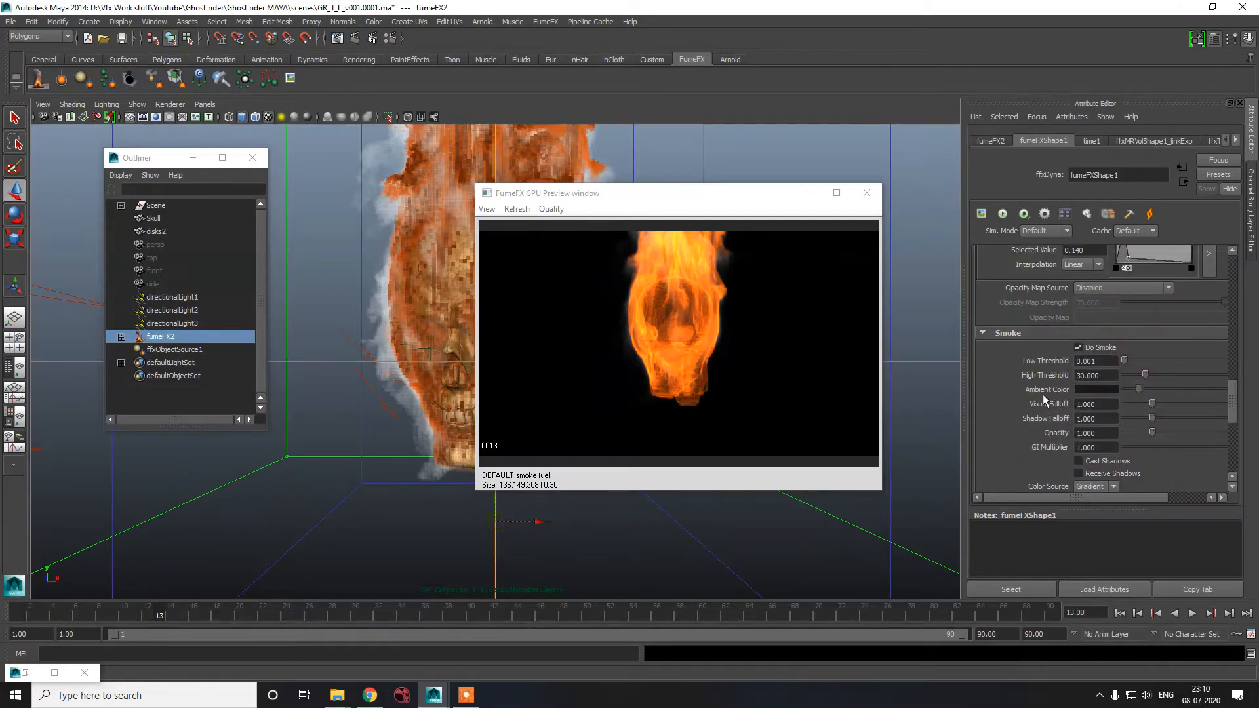
left_click(1096, 394)
left_click(1094, 382)
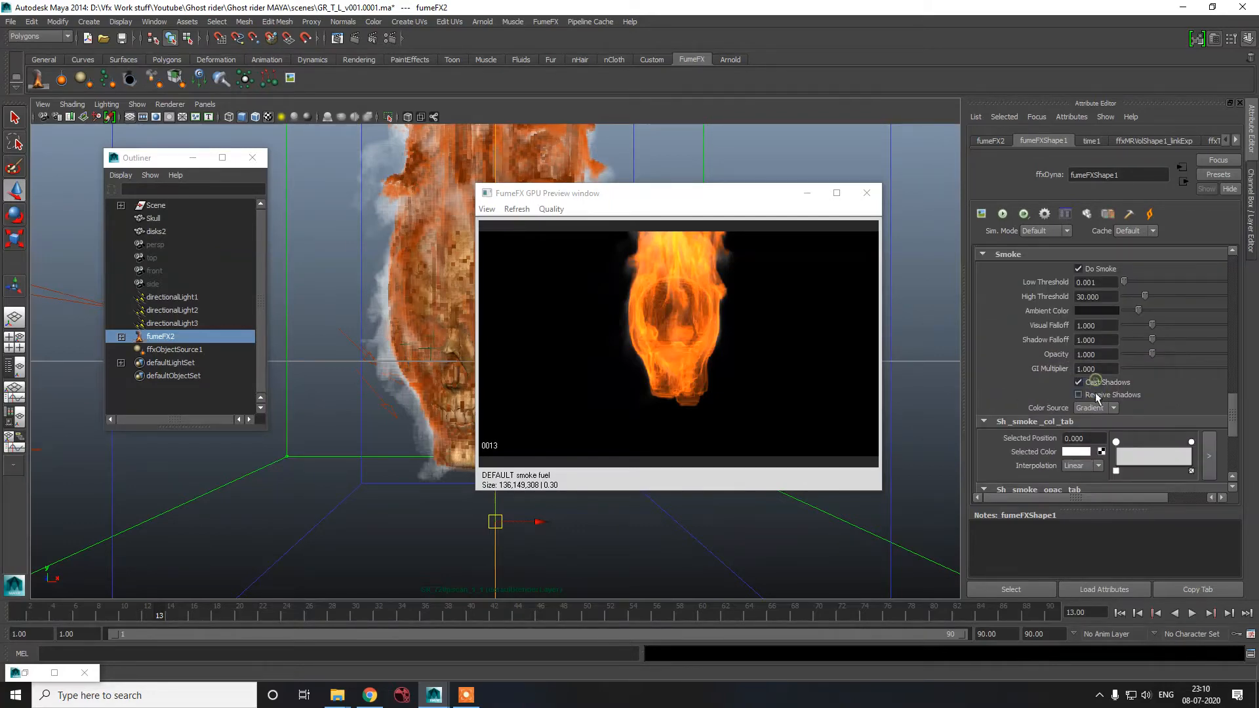
- Set the fuel's Burn Rate to 20 and render the current frame
scroll(1069, 363, "up", 6)
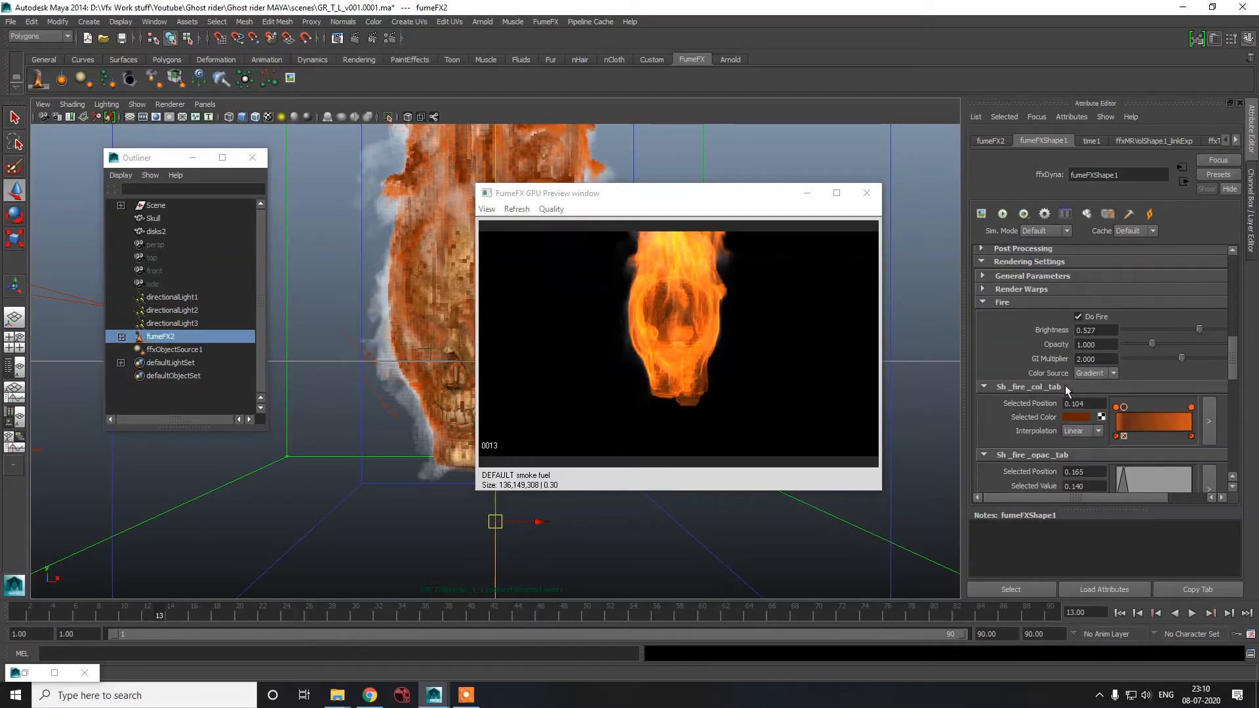
scroll(1051, 365, "up", 5)
left_click(1014, 394)
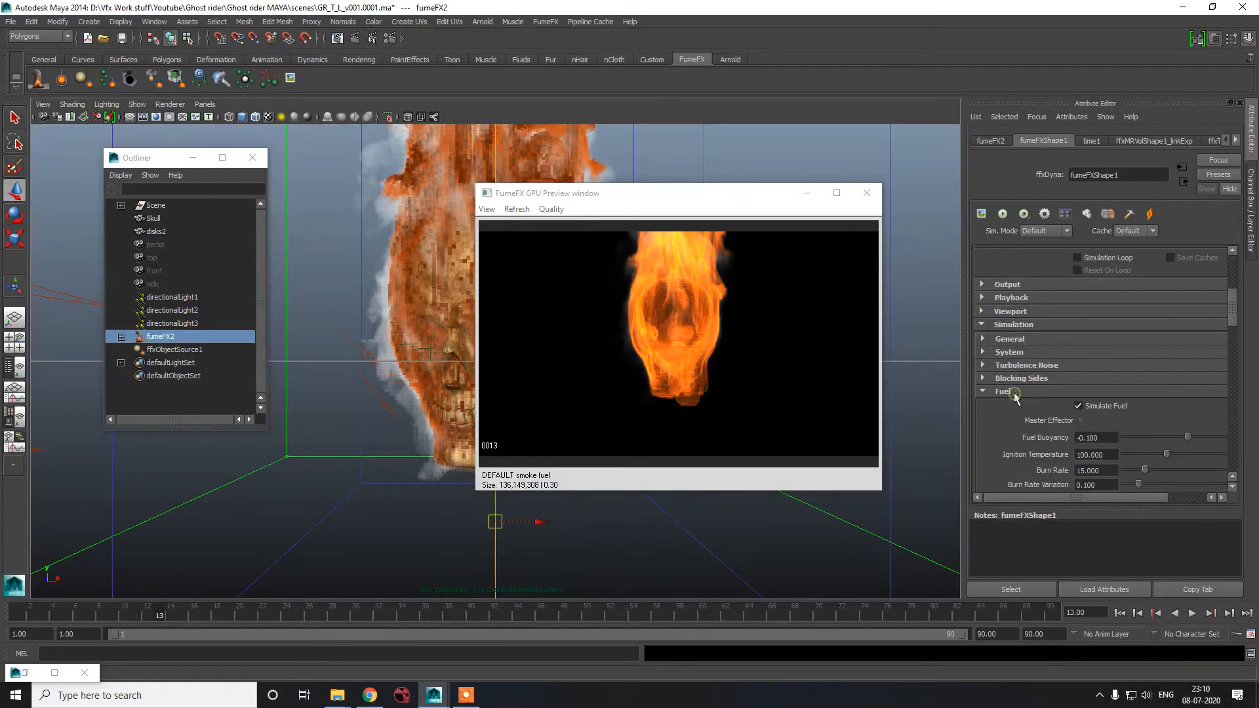
scroll(1014, 396, "down", 3)
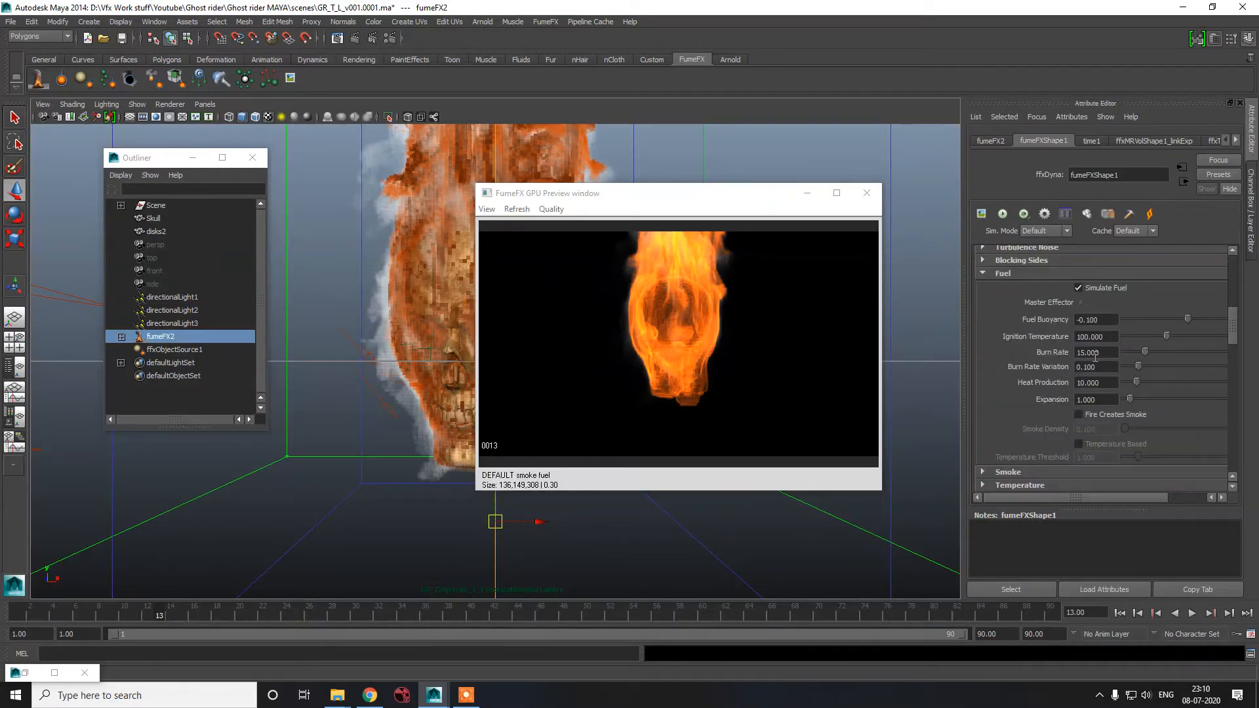
left_click_drag(1112, 353, 1069, 354)
type("20")
key("Return")
left_click(355, 38)
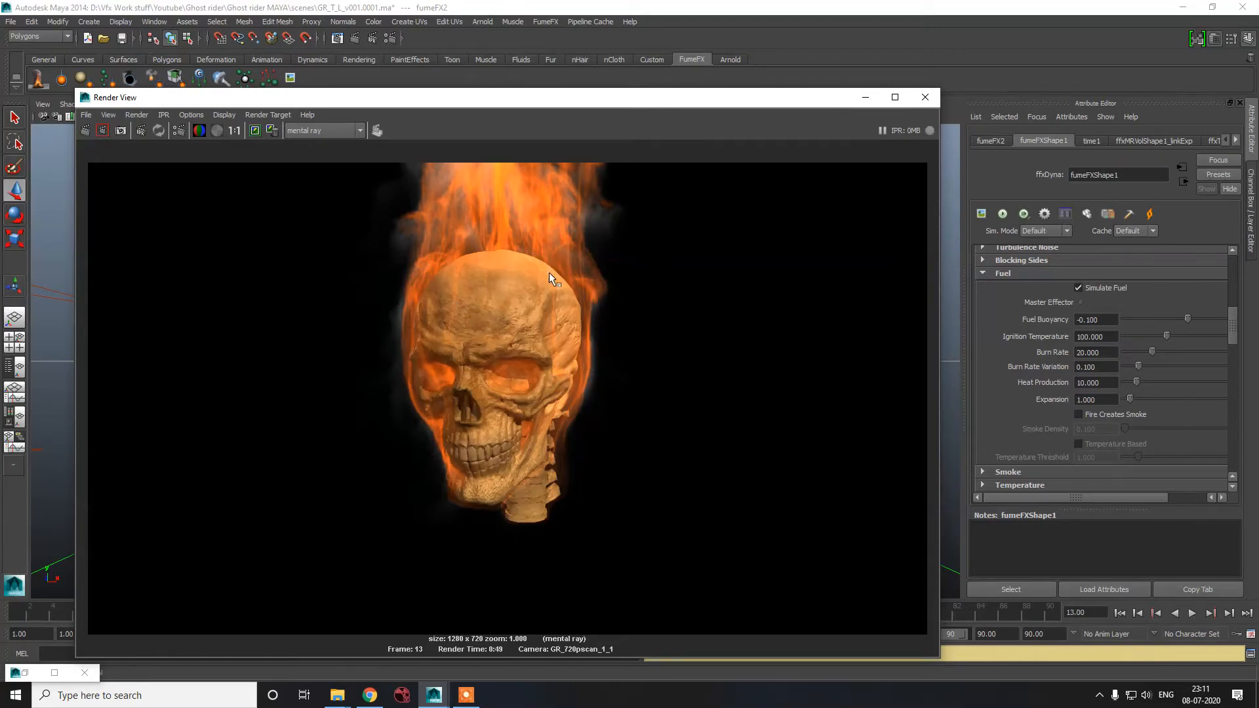
- Set the fuel's Burn Rate to 10 and collapse the fuel settings
double_click(1108, 354)
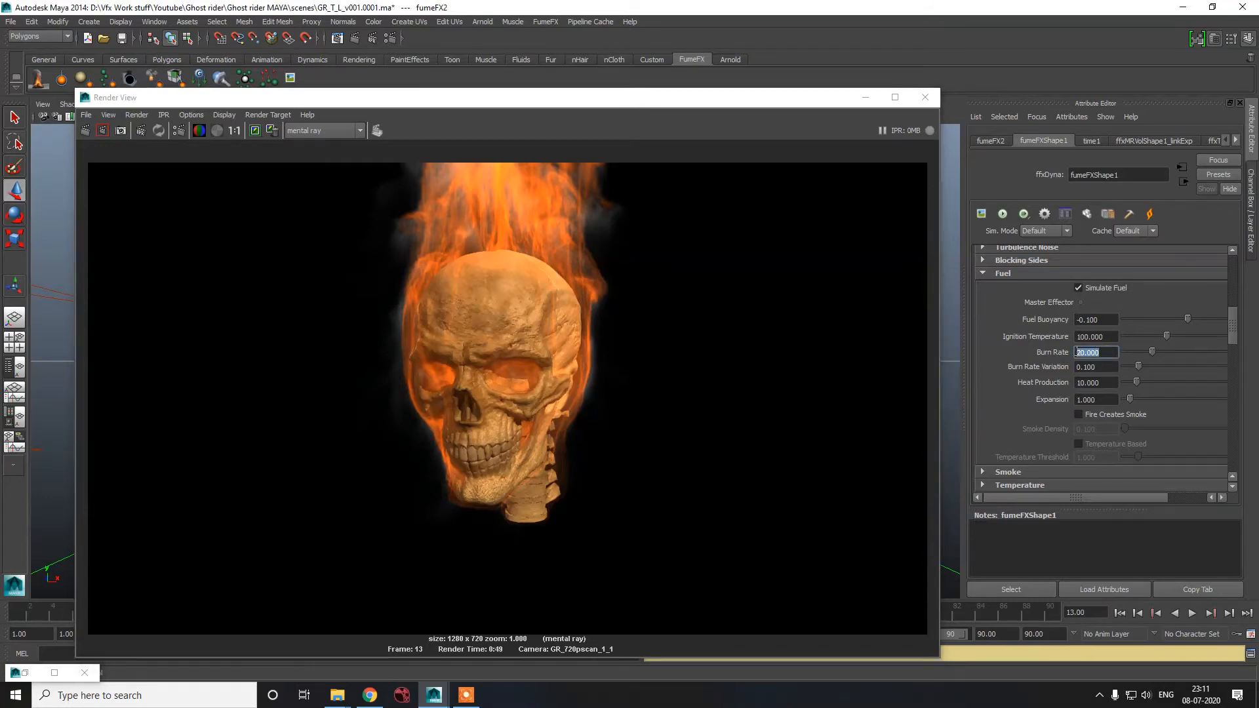
type("10")
key("Return")
left_click(999, 275)
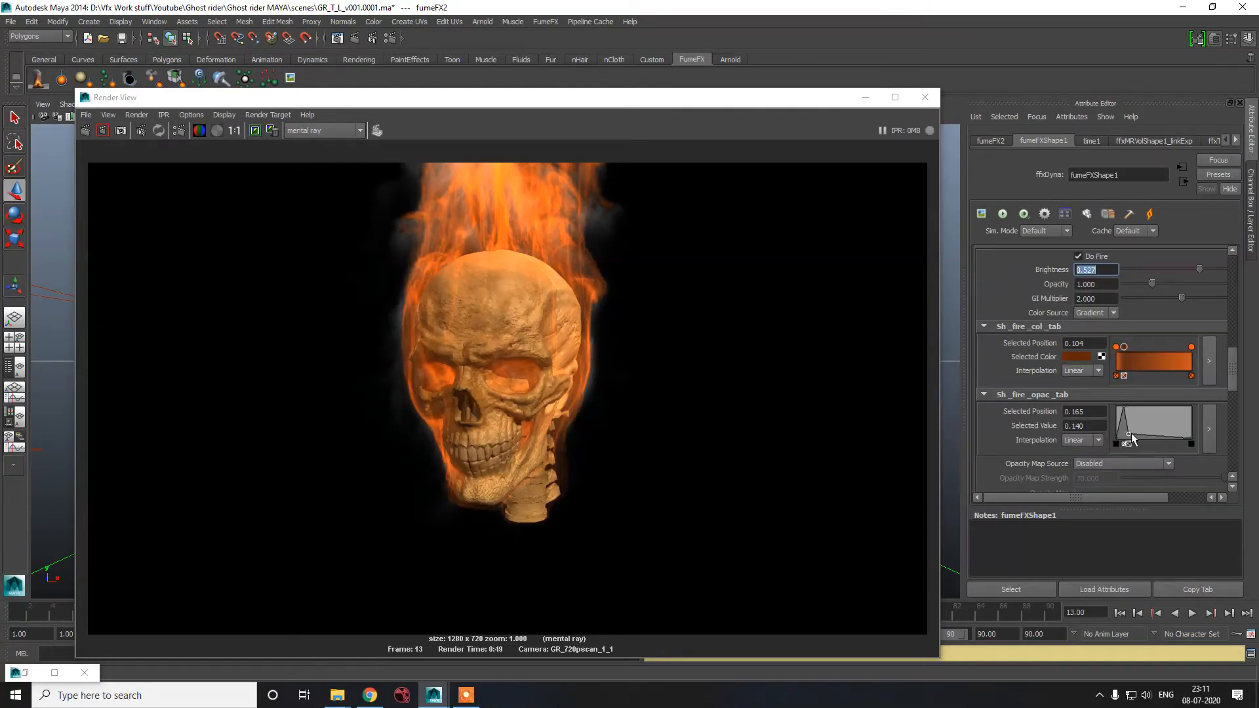
- Undo the last fire opacity curve edit, add a point at 0.287 with value 0.220, and close the render window
key("ctrl+z")
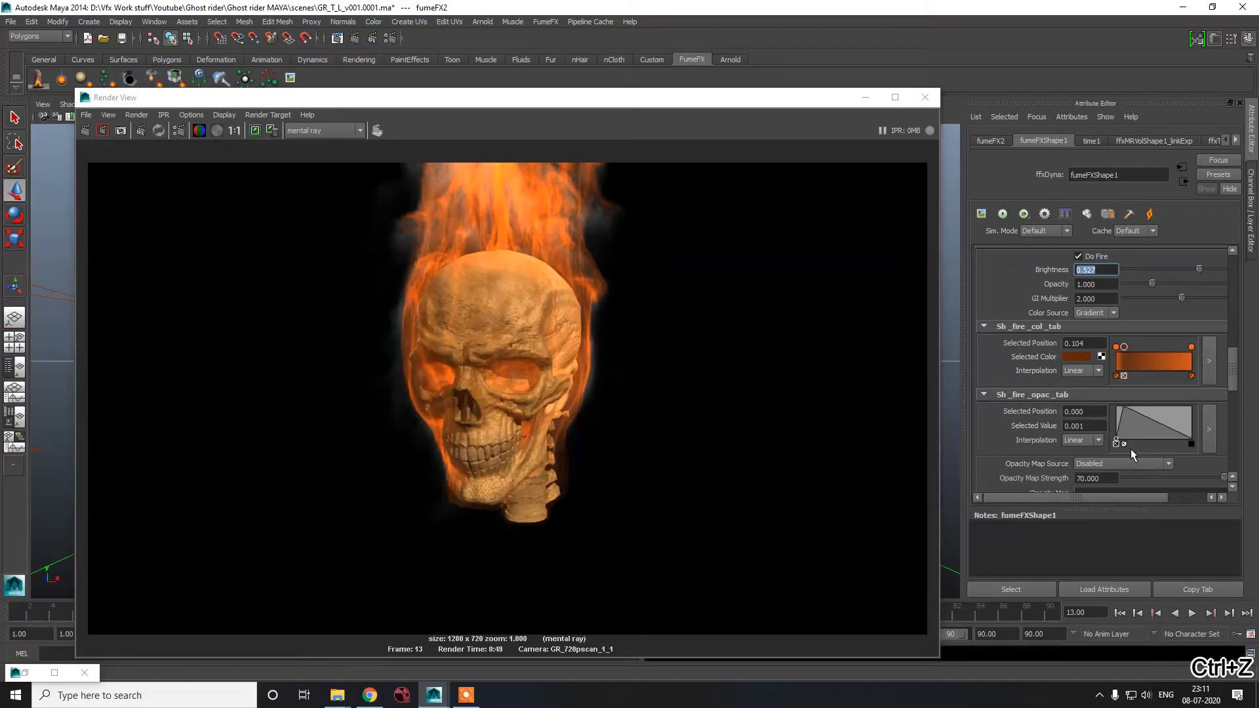
left_click(1144, 429)
left_click_drag(1141, 431, 1136, 432)
left_click(922, 93)
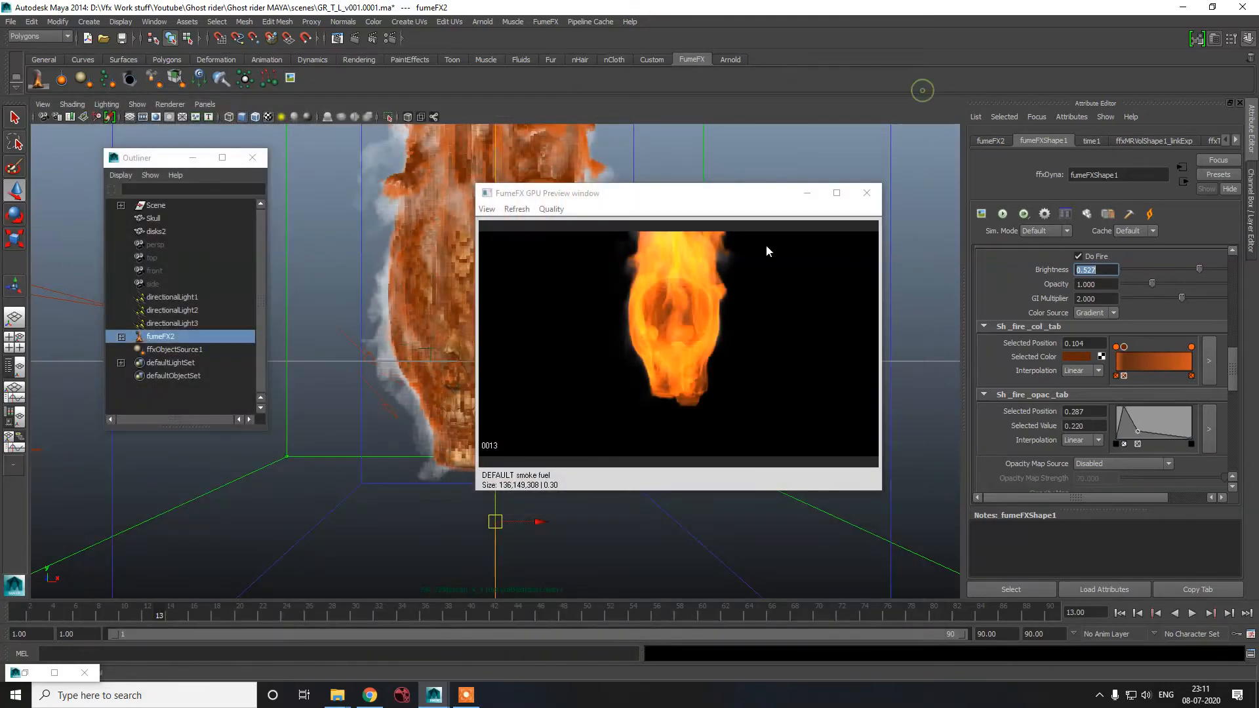
- Move the fire gradient's dark key to 0.130, and raise the fire's Brightness to 0.636 and GI Multiplier to 2.136
mouse_move(1124, 347)
left_mouse_down()
mouse_move(1139, 348)
mouse_move(1125, 348)
left_mouse_up()
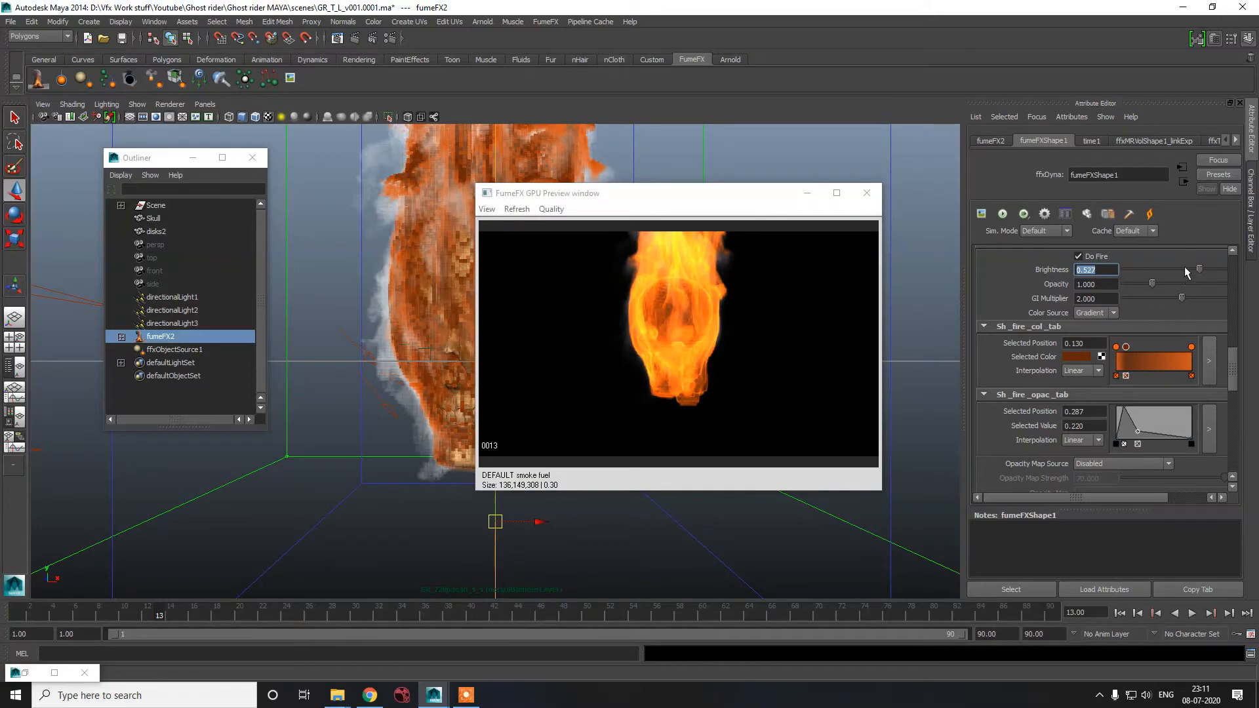
left_click_drag(1199, 268, 1216, 270)
key("ctrl+z")
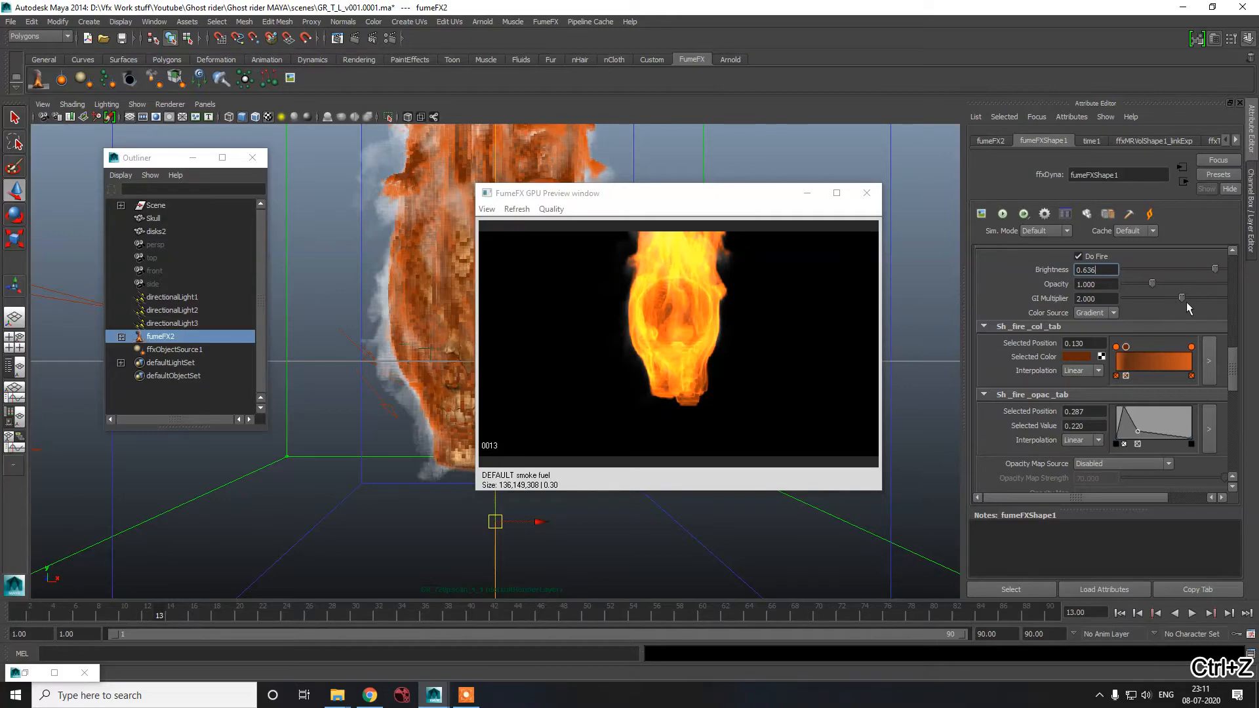
mouse_move(1183, 298)
left_mouse_down()
mouse_move(1129, 302)
mouse_move(1192, 306)
mouse_move(1185, 299)
left_mouse_up()
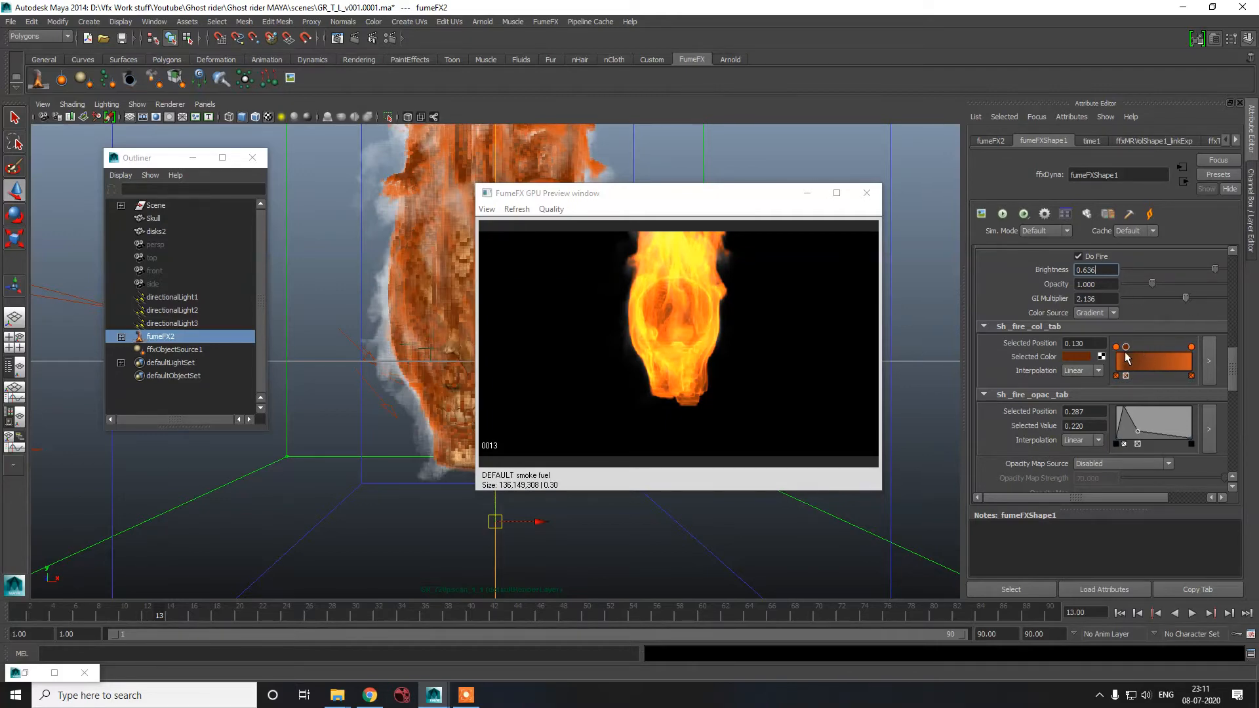
- Place the fire gradient's end key at 0.930, open the gradient in its enlarged editor, and move the dark key to 0.0452
left_click_drag(1127, 356, 1188, 356)
left_click(1138, 377)
left_click(1211, 360)
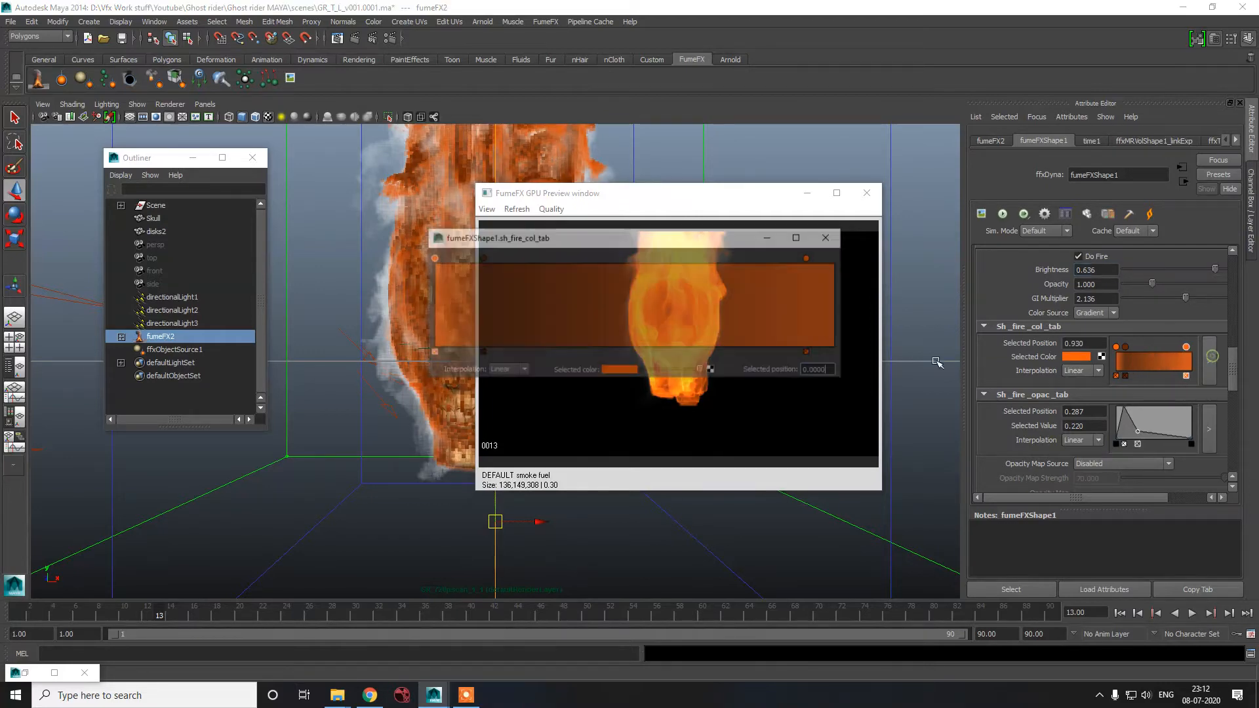
left_click_drag(971, 252, 834, 202)
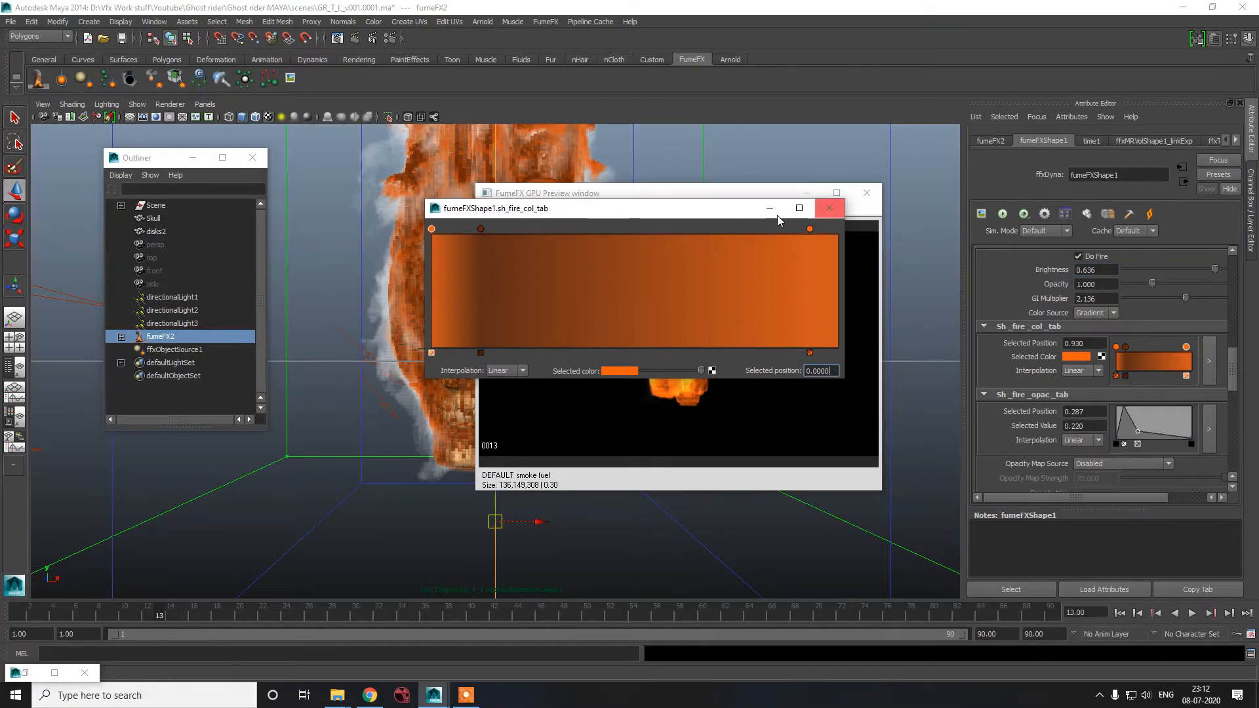
left_click_drag(703, 202, 1258, 164)
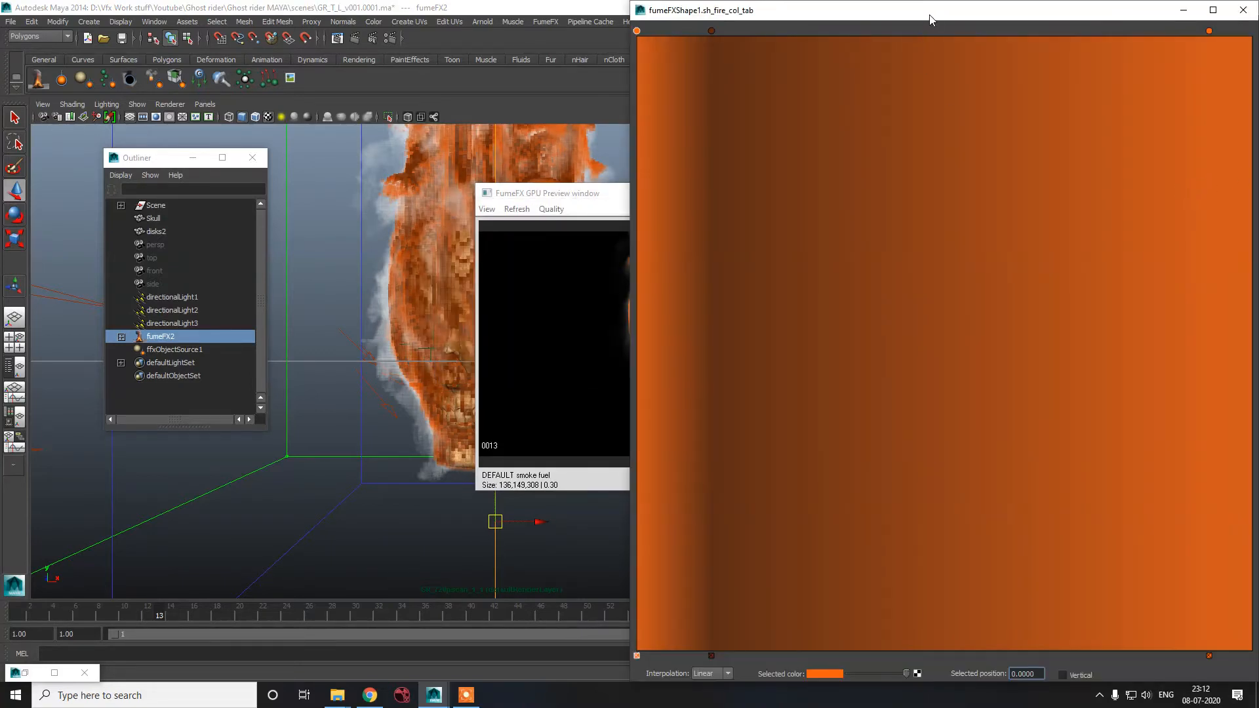
left_click_drag(931, 18, 981, 147)
left_click_drag(812, 160, 782, 163)
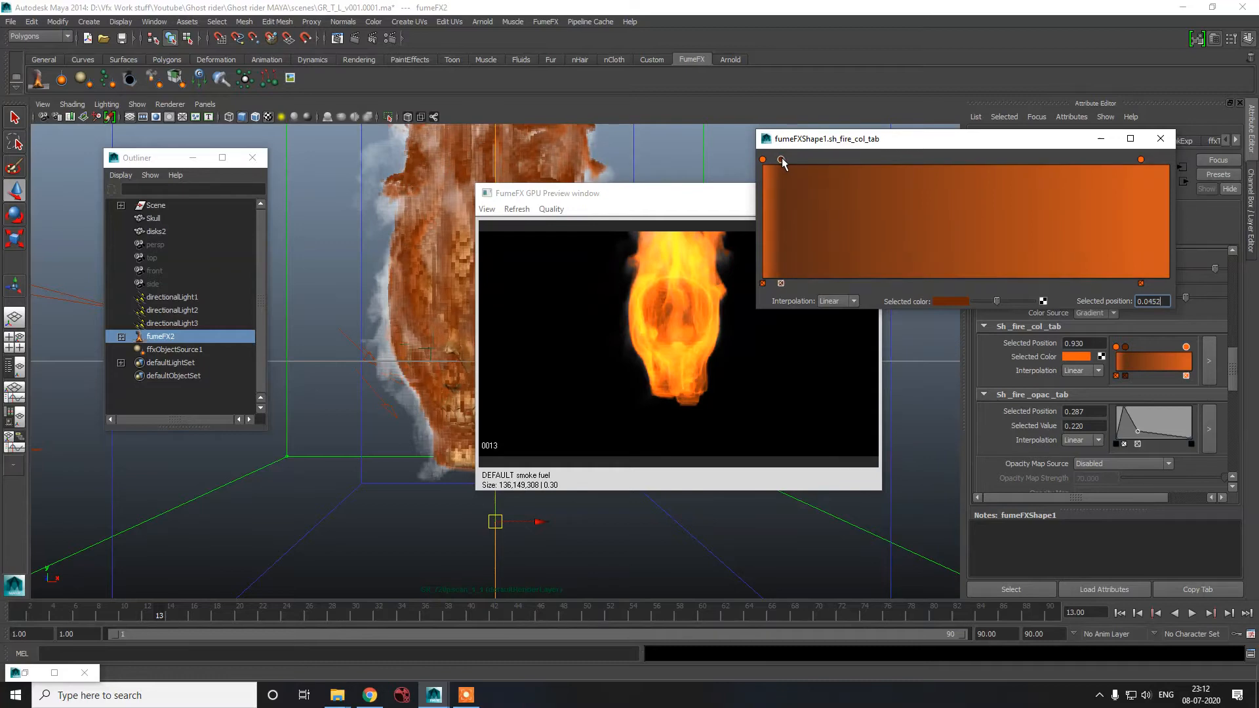
- Add another fire gradient key at 0.0887, brighten its colour slightly, and close the enlarged gradient editor
left_click(798, 168)
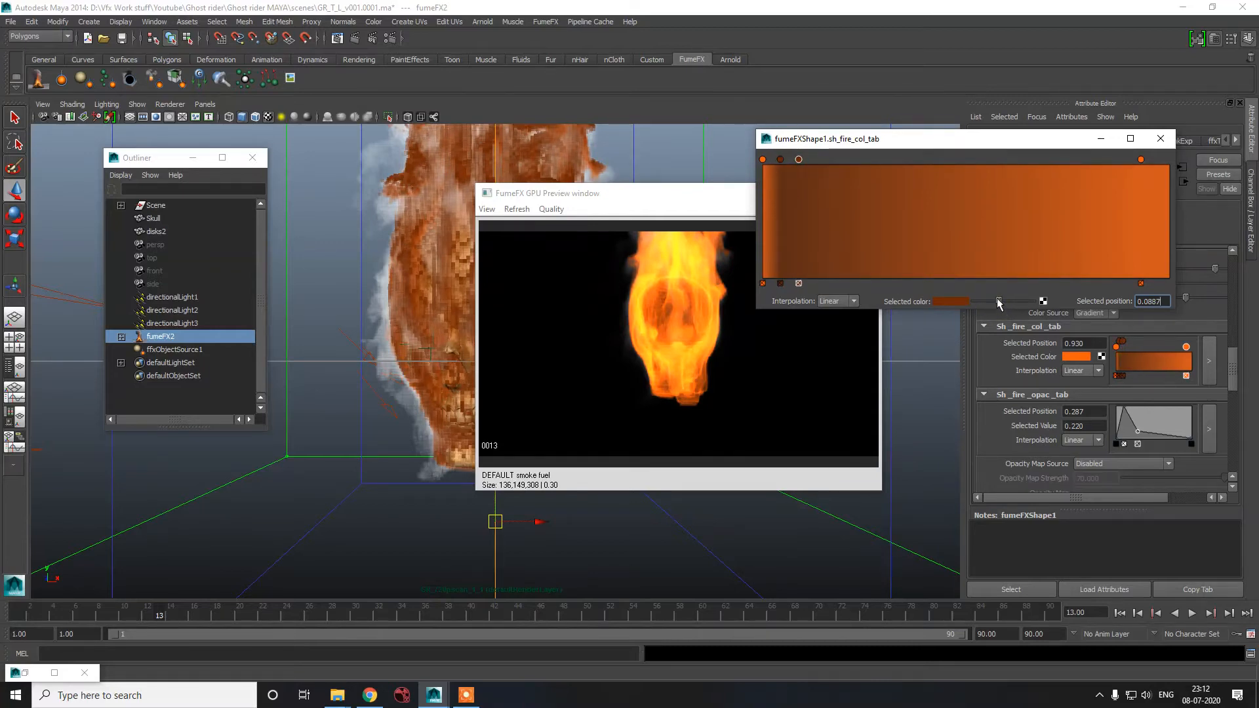
left_click_drag(999, 301, 1002, 301)
left_click(1160, 138)
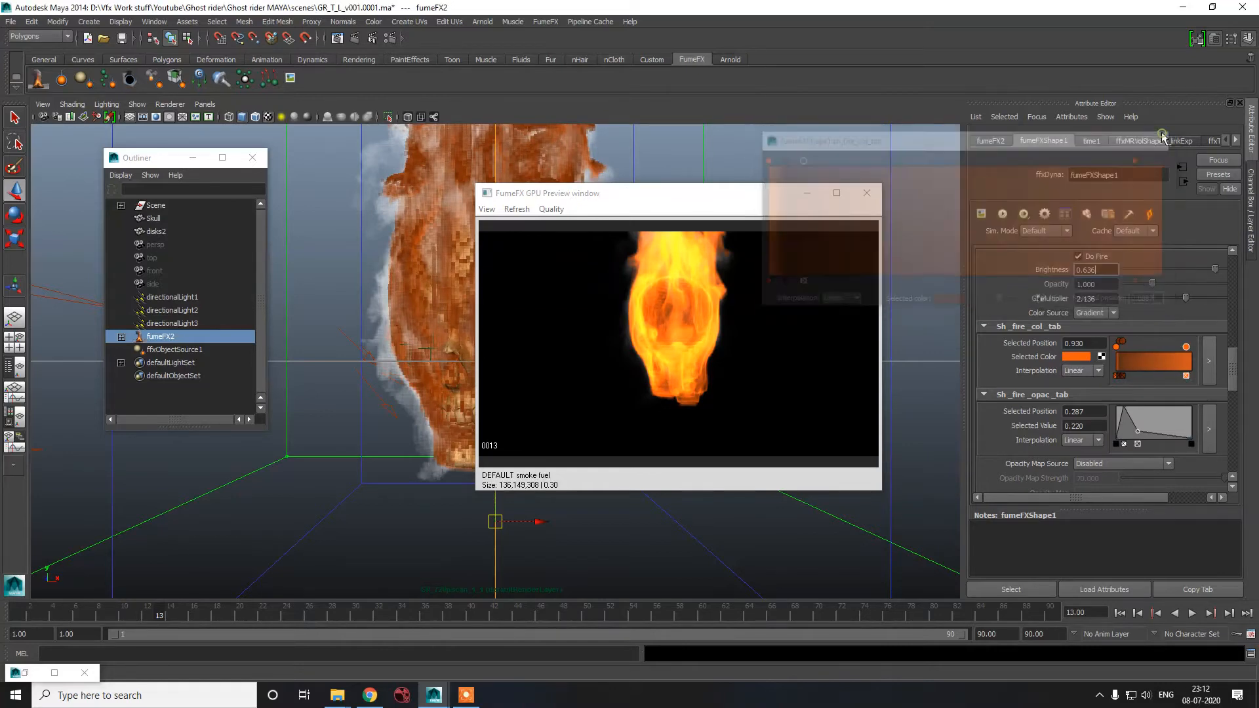
- Open the smoke opacity curve in its enlarged editor, remove the start point, and add a point at 0.522 with value 0.700
scroll(1063, 314, "up", 4)
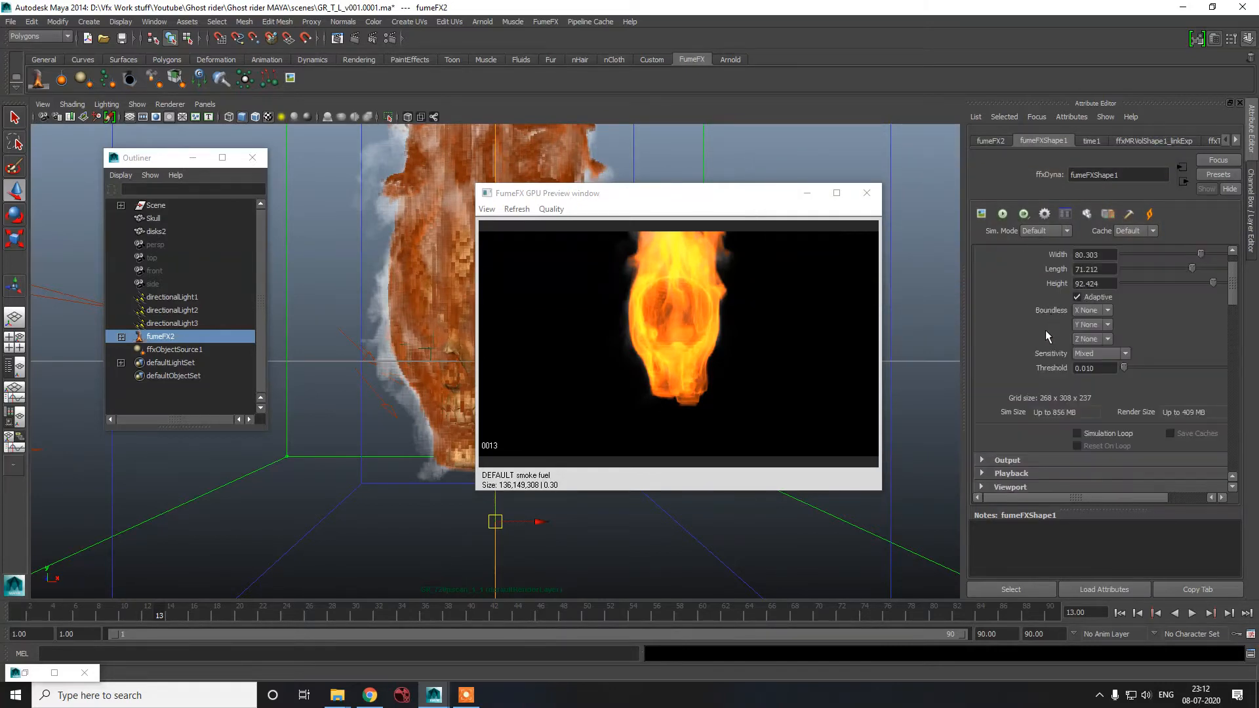
scroll(1045, 331, "down", 3)
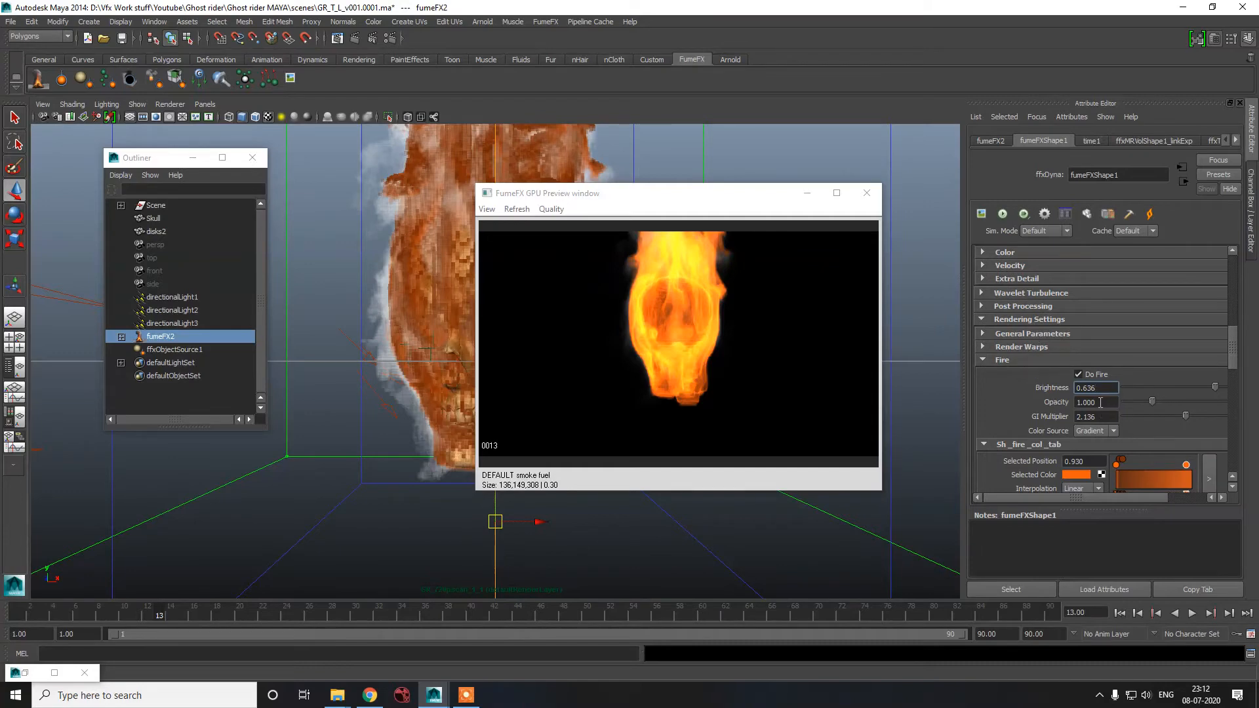
scroll(1020, 372, "down", 5)
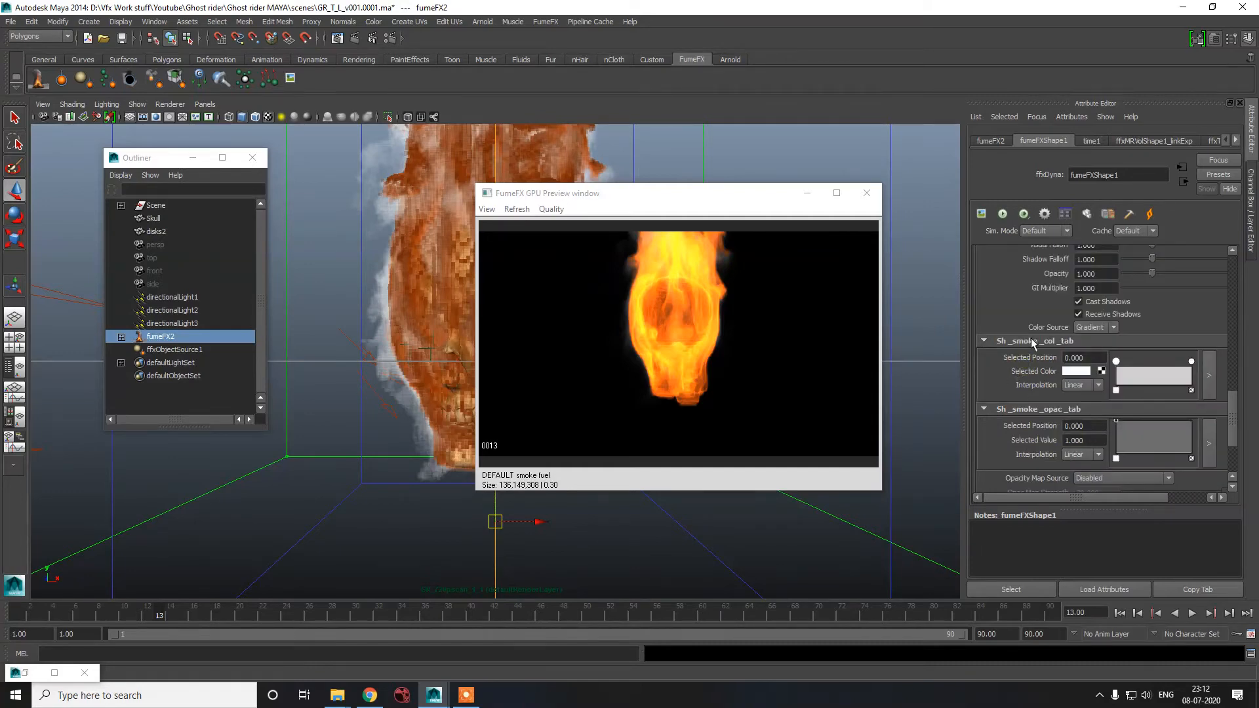
scroll(1043, 361, "up", 4)
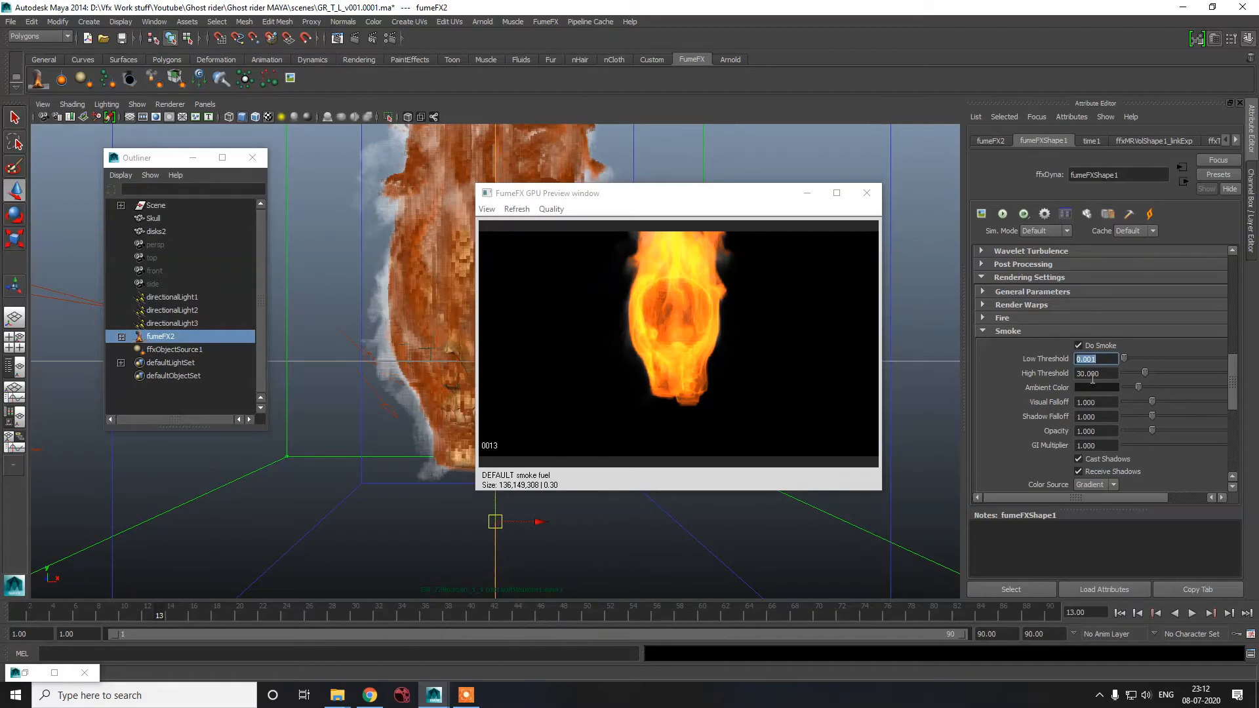
scroll(1060, 385, "down", 5)
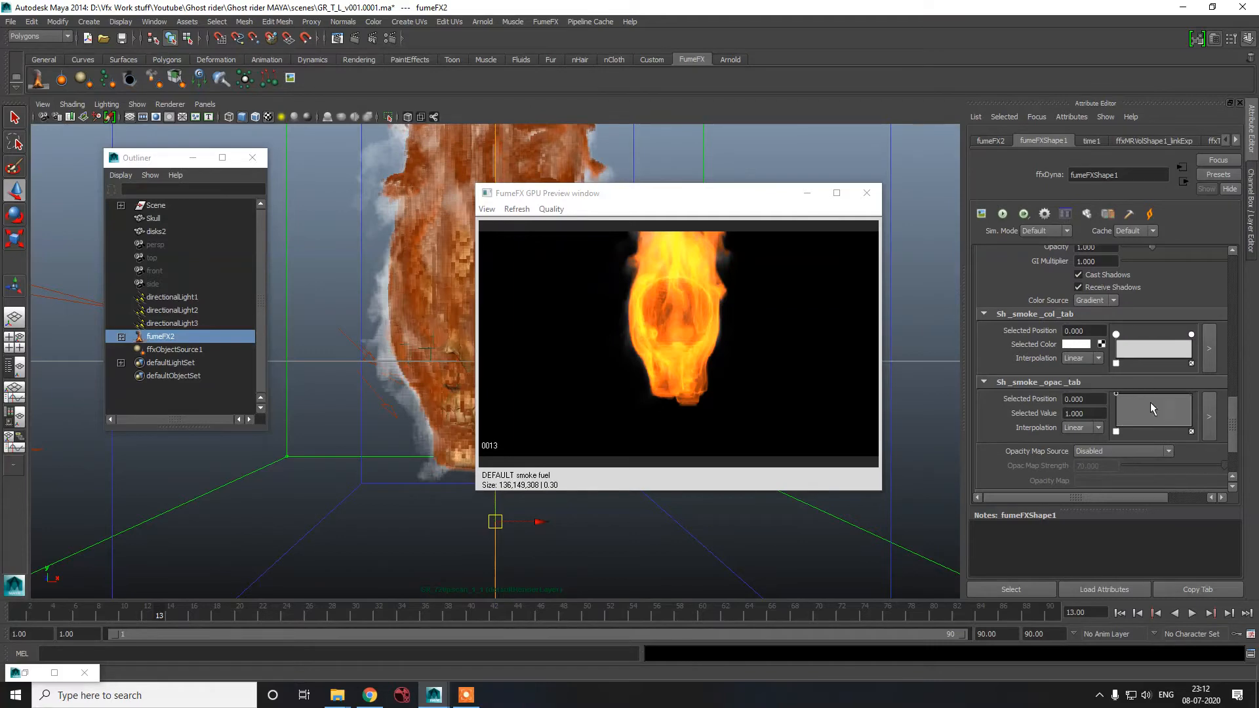
left_click(1210, 417)
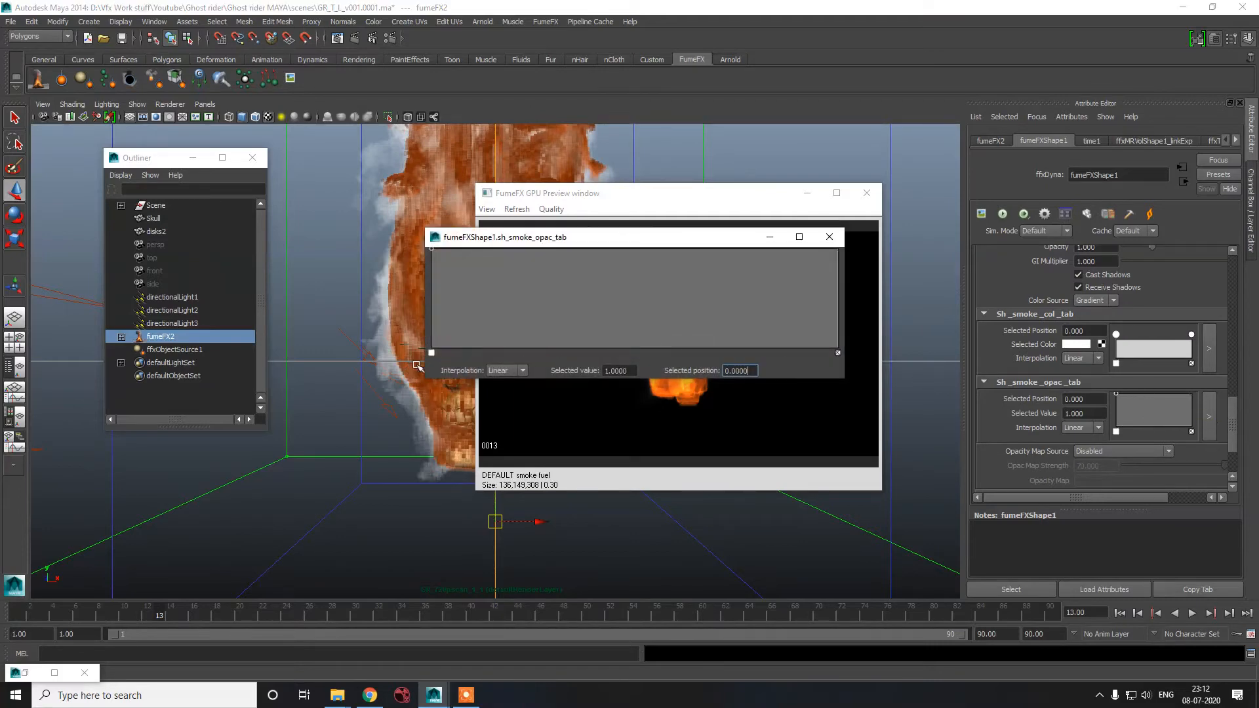
left_click(431, 352)
left_click(1156, 404)
key("ctrl+z")
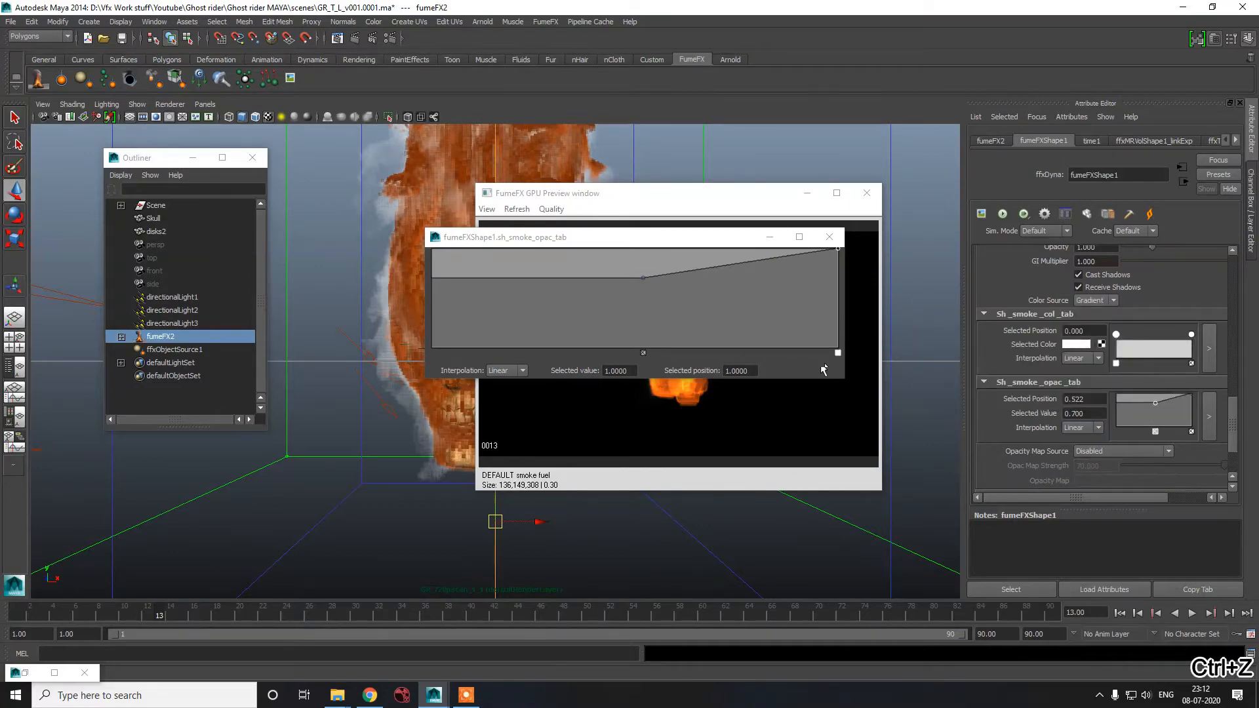
- Darken the smoke gradient's selected colour from white to a grey with a brightness value of about 0.416
left_click(1075, 345)
left_click_drag(1064, 403, 1049, 405)
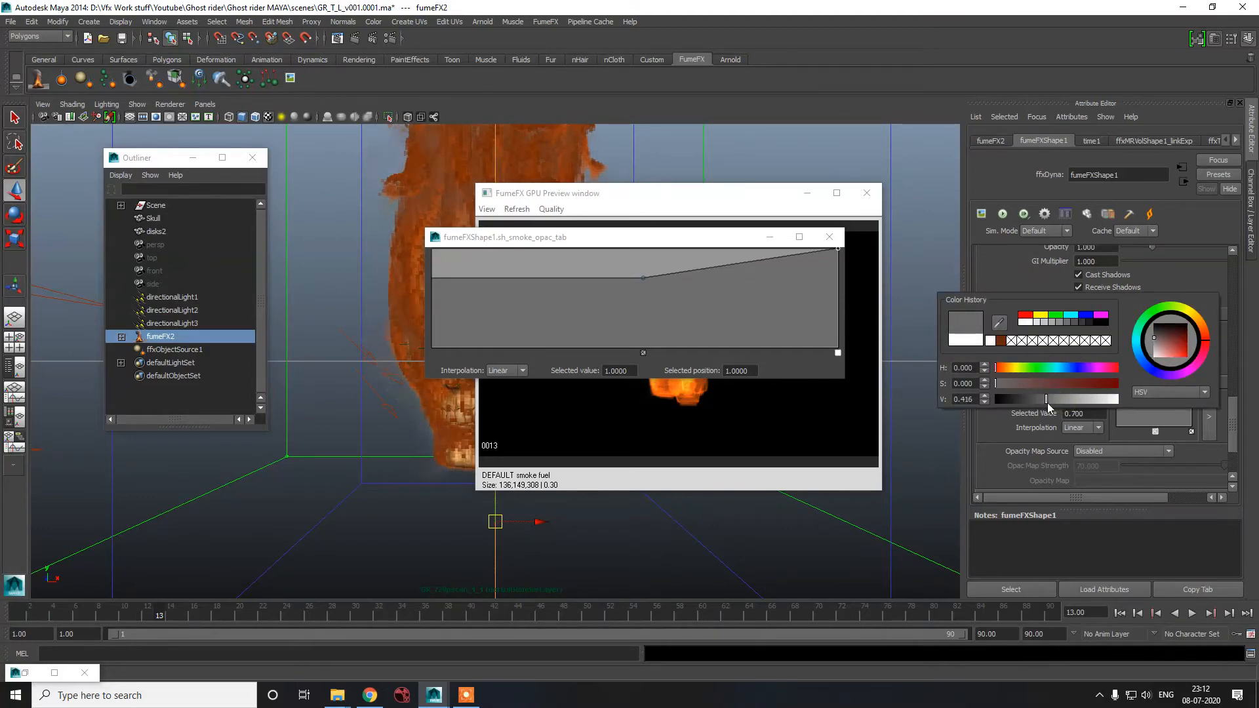
- Close the enlarged smoke opacity curve editor and the GPU preview window, and collapse the rendering settings
left_click(829, 236)
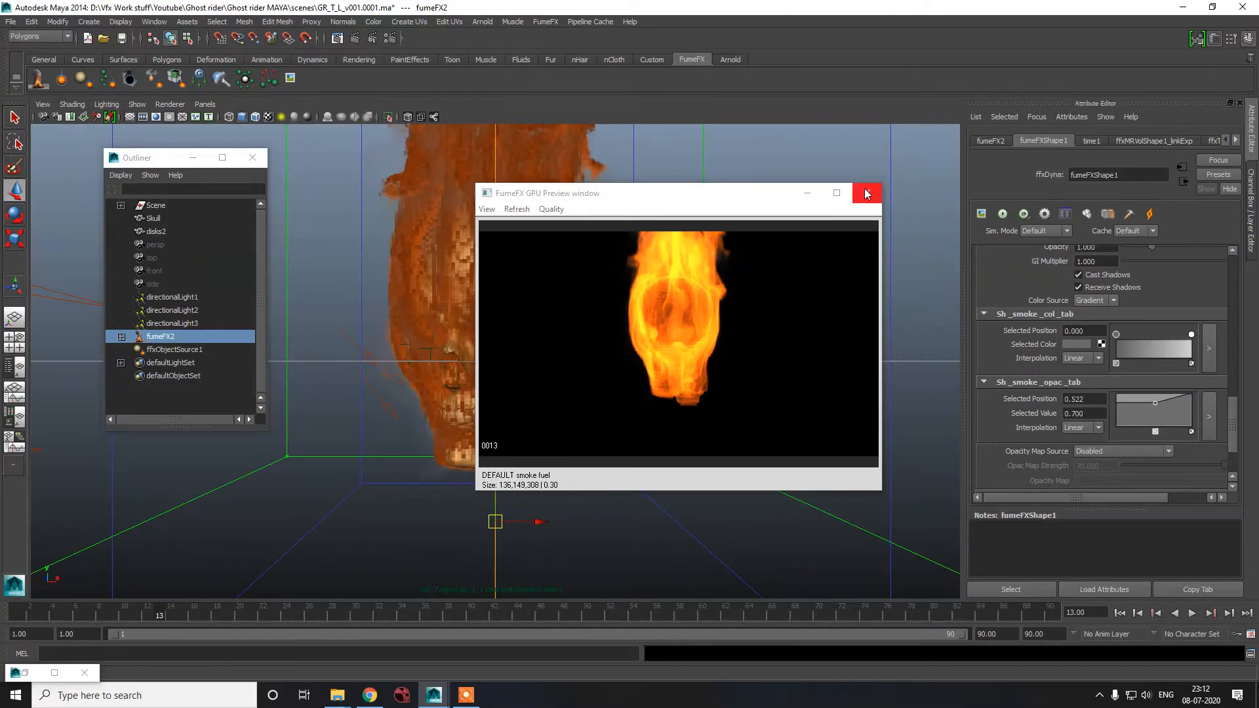
left_click(865, 194)
scroll(1172, 342, "up", 3)
scroll(1162, 339, "up", 3)
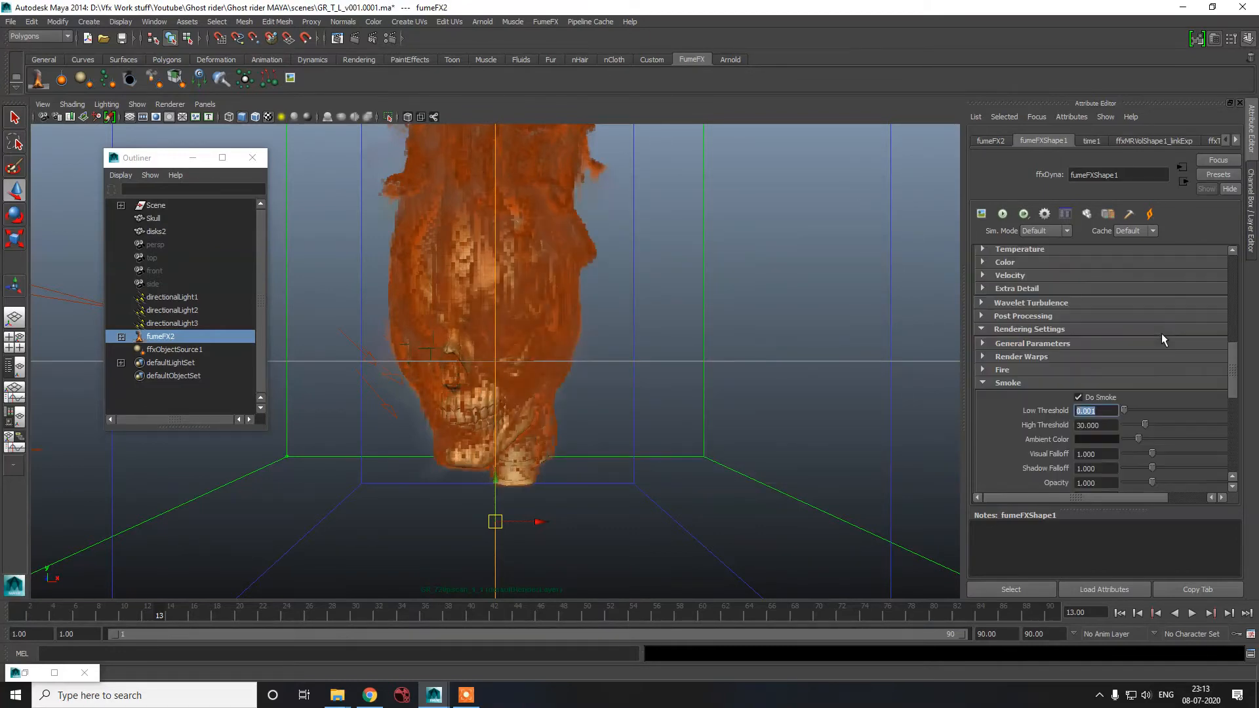
left_click(1046, 359)
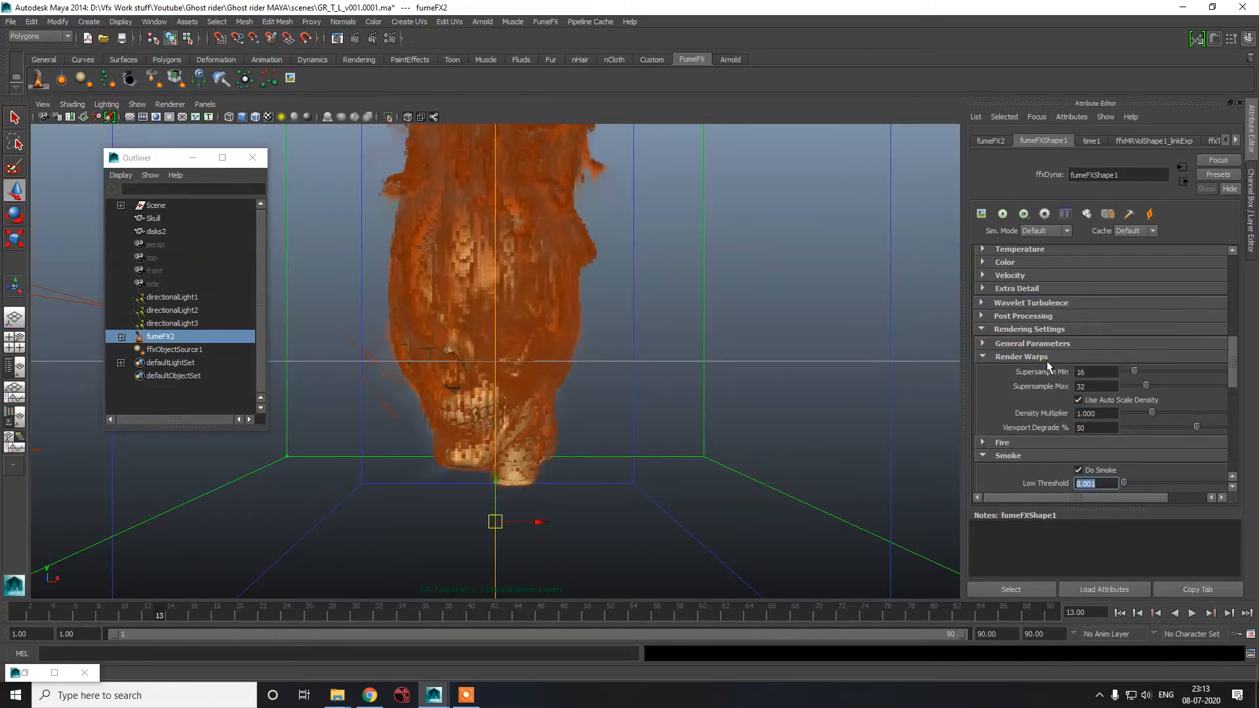
left_click(1047, 358)
left_click(1043, 344)
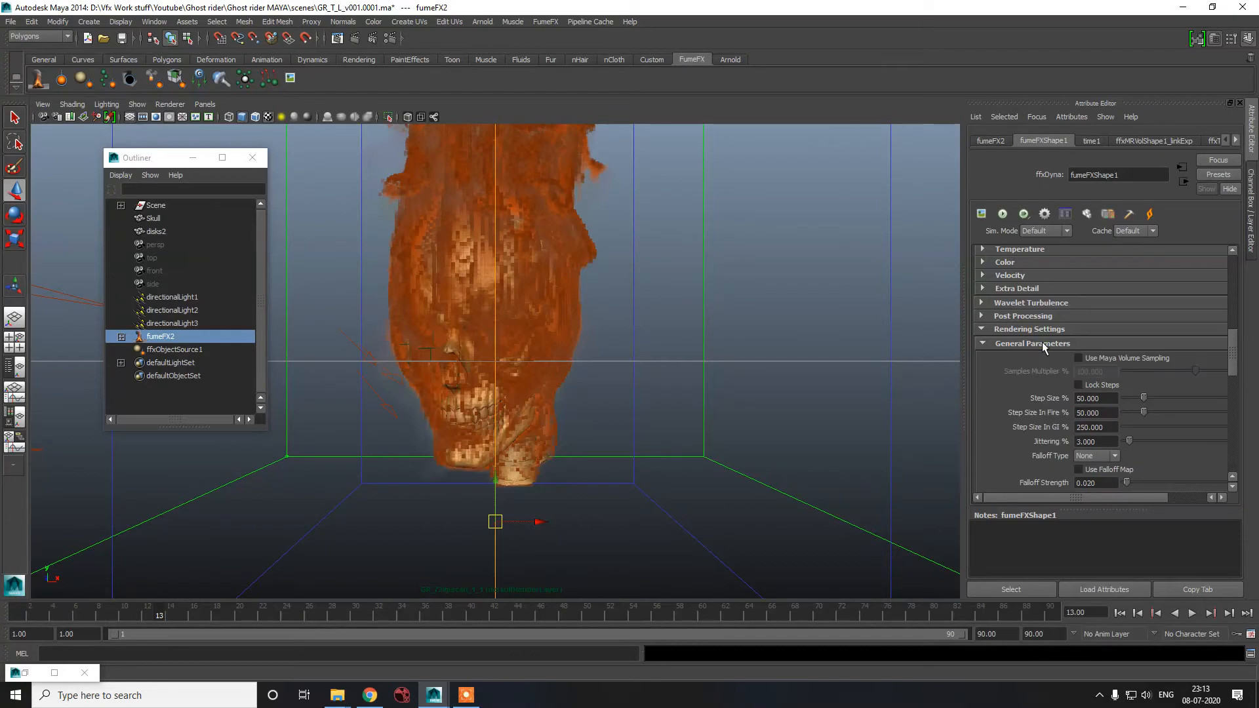
left_click(1043, 344)
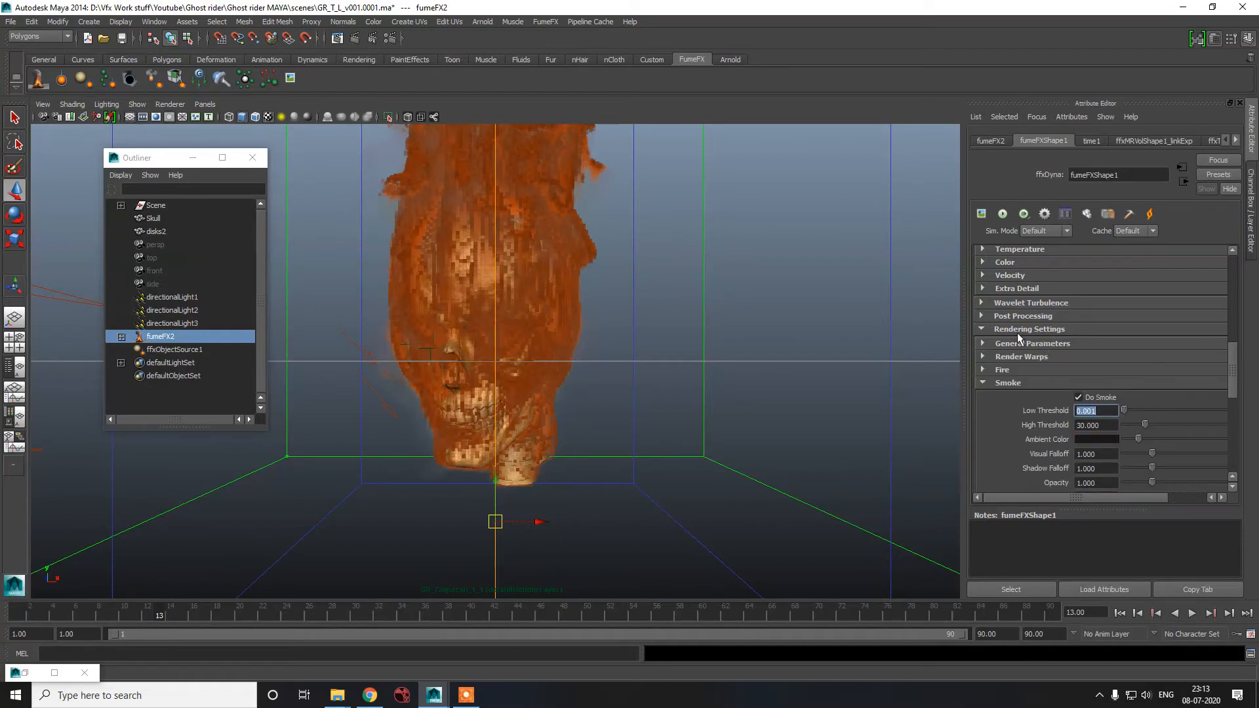
left_click(1019, 331)
- Set the gravity to 1.5 in the simulation's system settings
left_click(1009, 326)
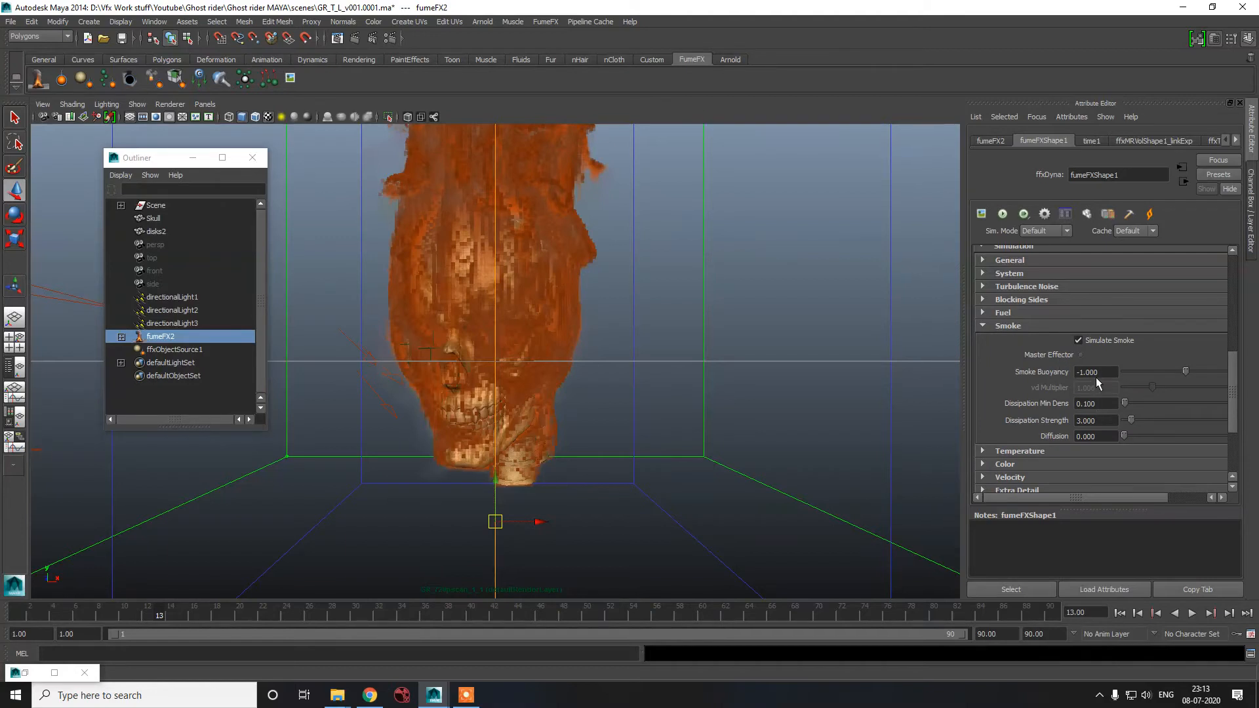
left_click(1047, 317)
double_click(1079, 360)
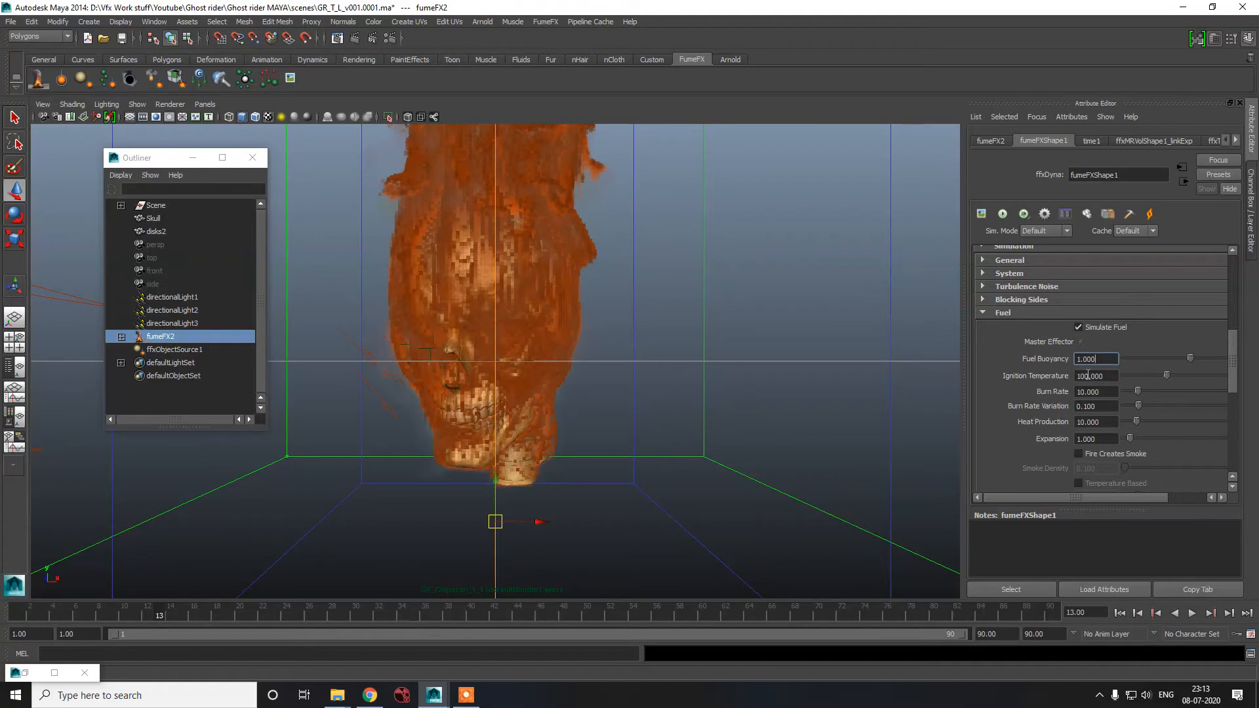
left_click(1016, 266)
left_click(1016, 265)
left_click(1017, 276)
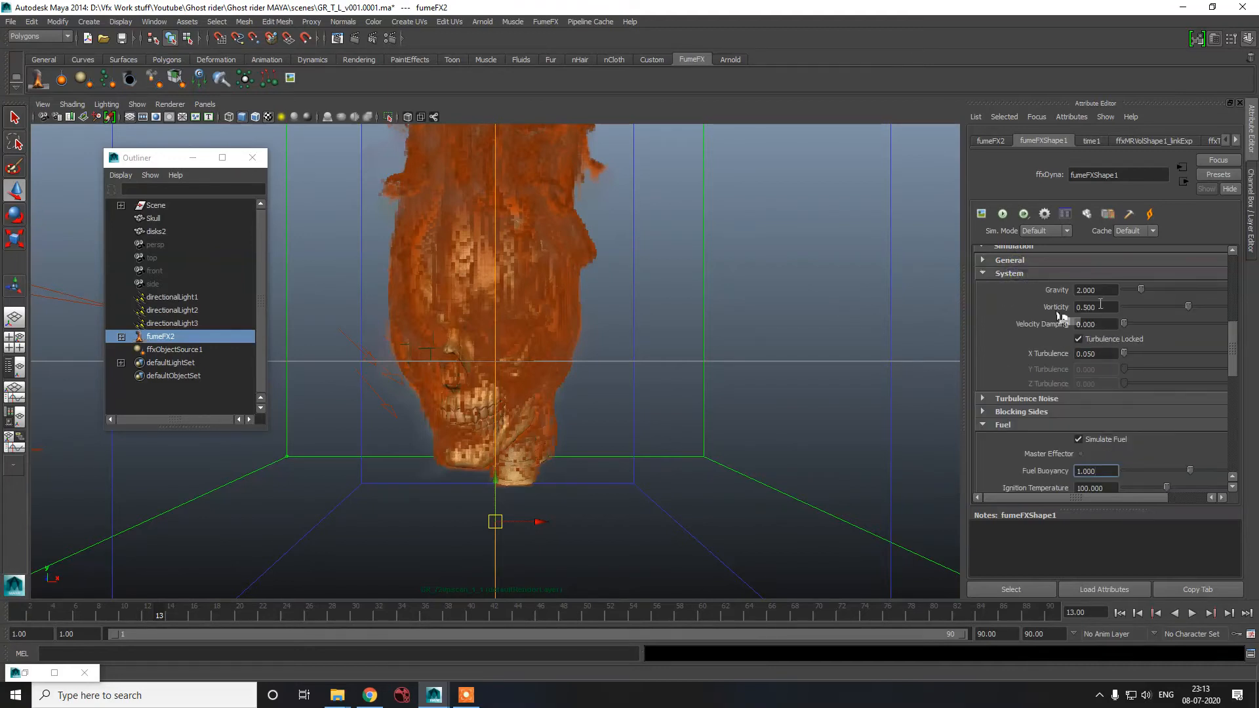
double_click(1104, 289)
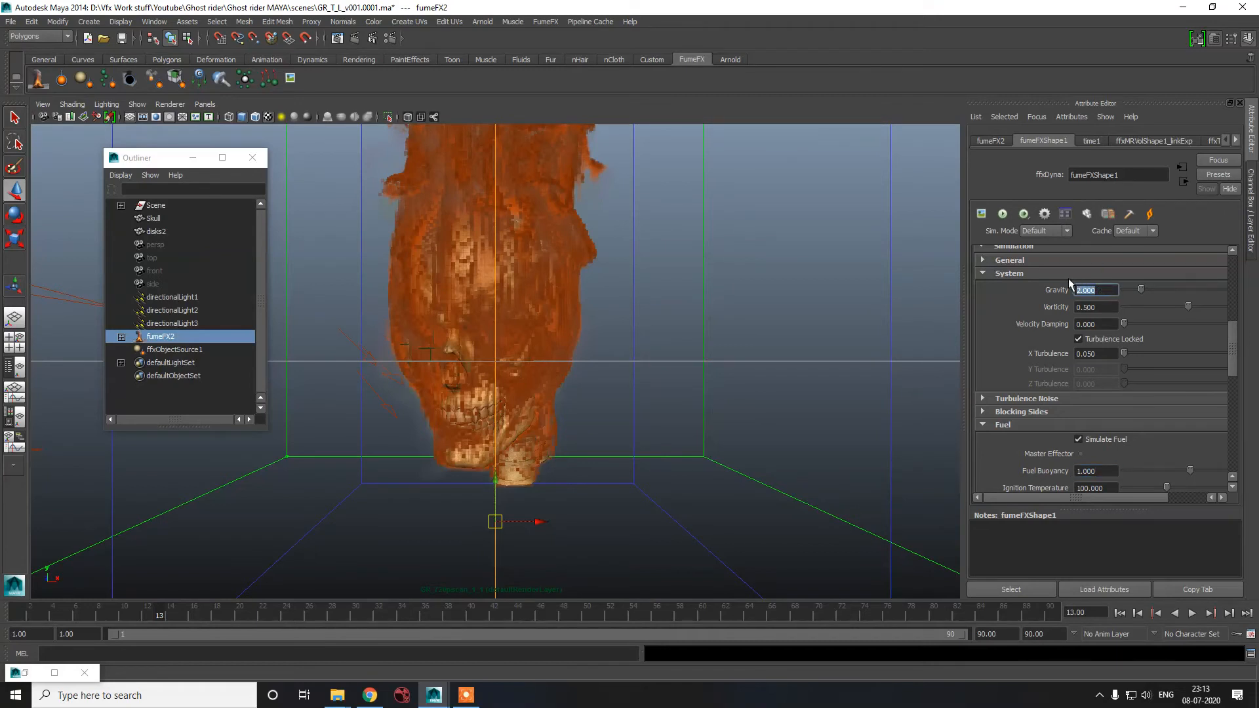
type("1.5")
key("Return")
- Set the FumeFX grid spacing to 0.400 in the general parameters
scroll(1021, 282, "up", 3)
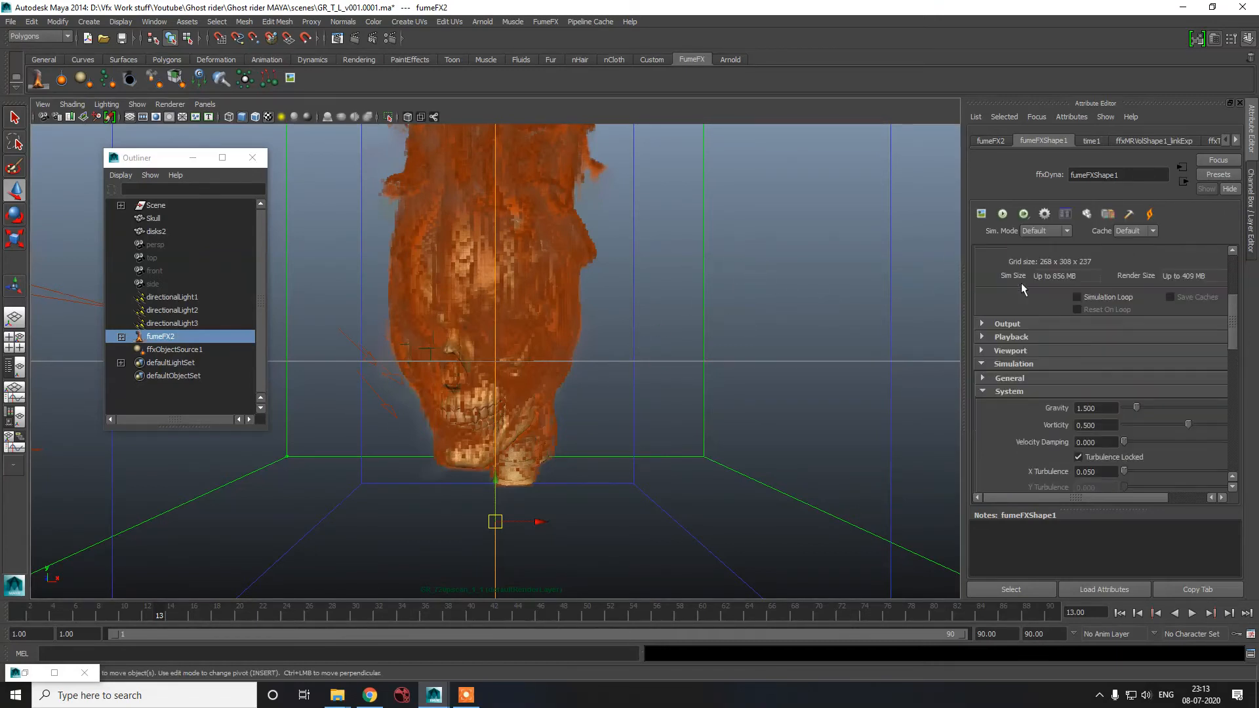
scroll(1026, 292, "up", 3)
left_click(1087, 268)
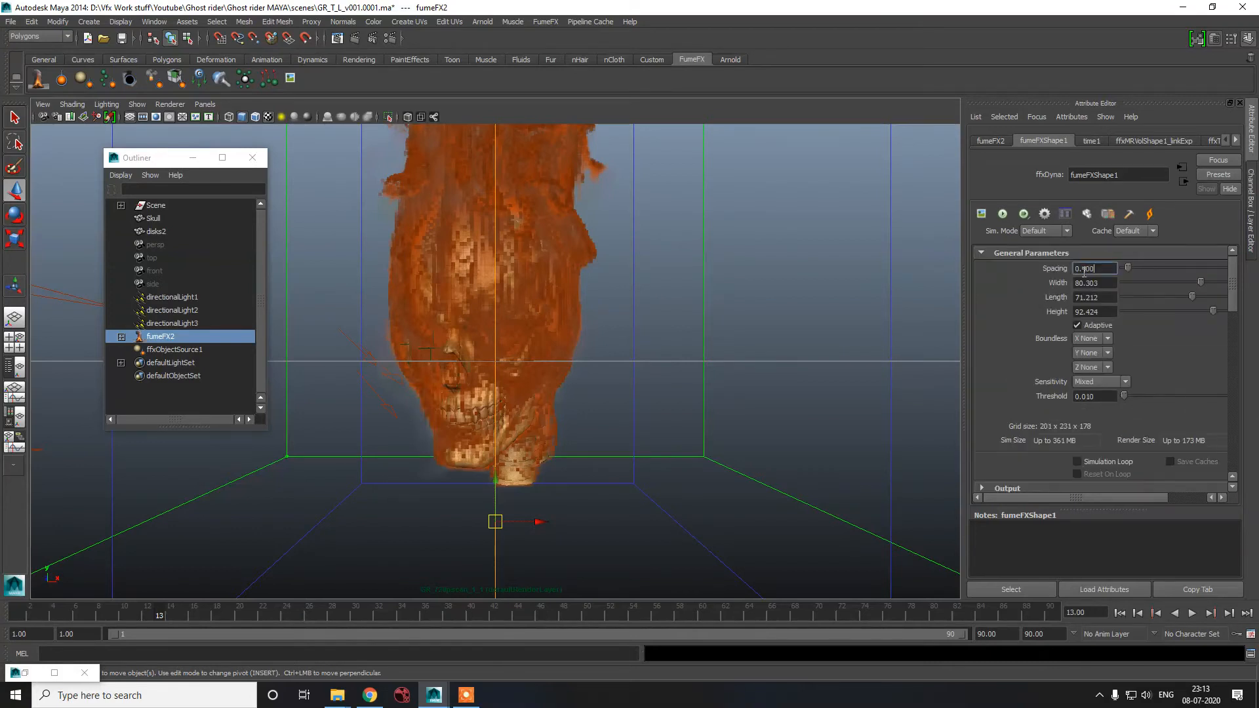
type("0.400")
key("Return")
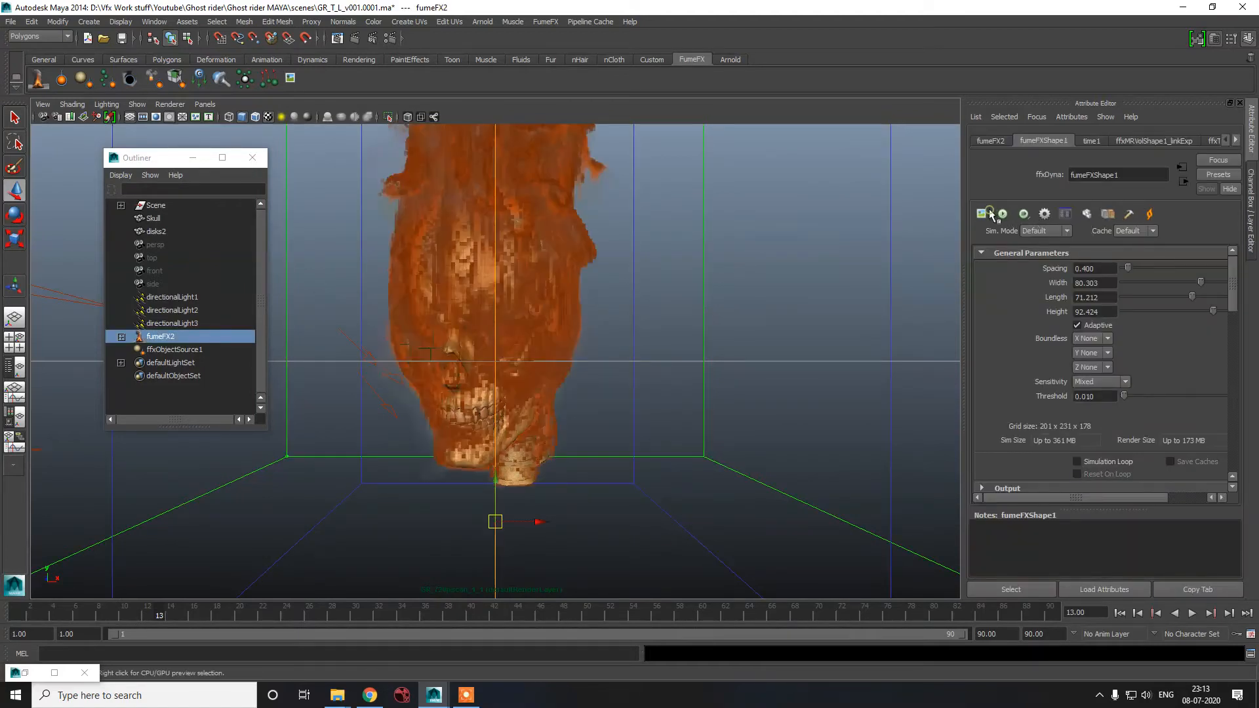
- Run the fire simulation, stop it at frame 20, and scrub through the cached frames to frame 11
left_click(1002, 215)
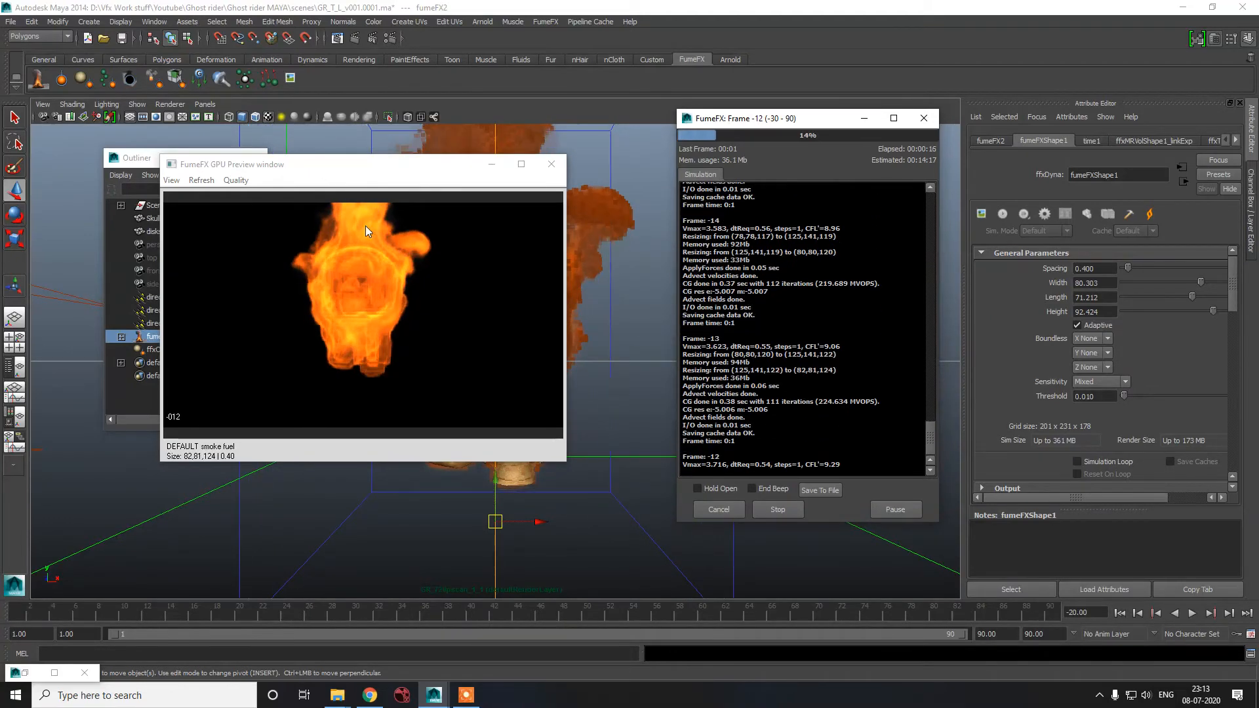
scroll(1041, 358, "down", 10)
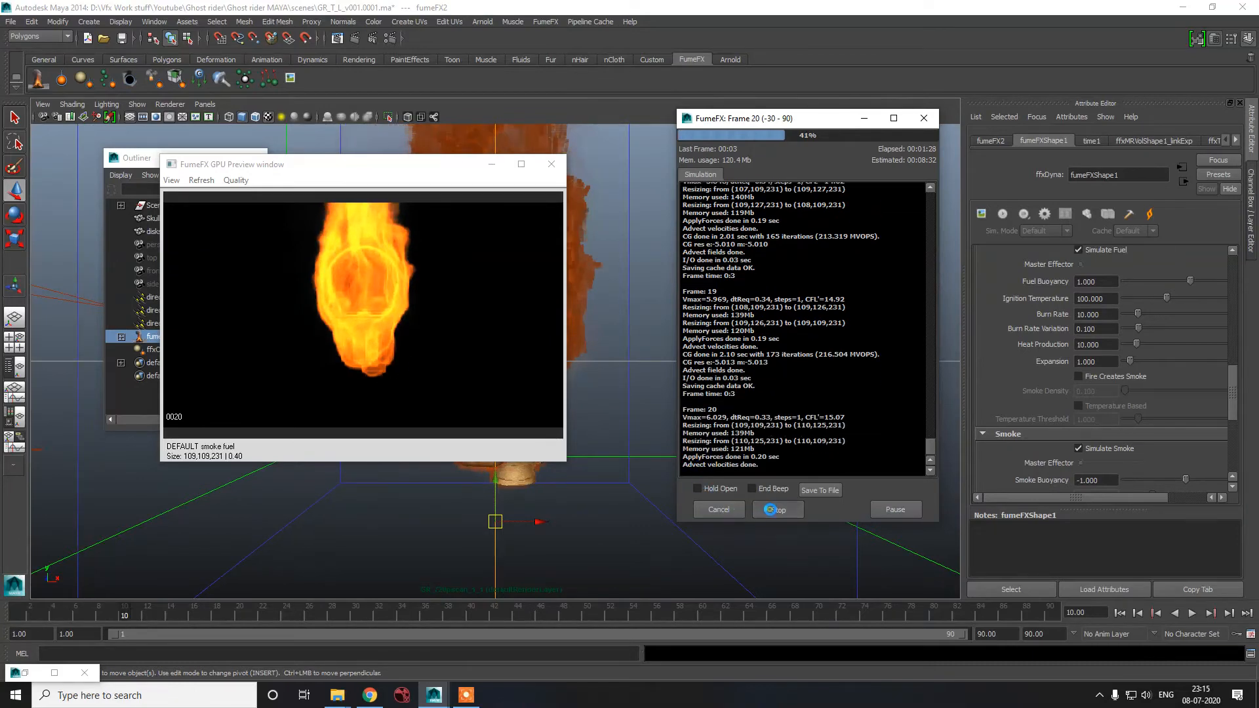
left_click(773, 510)
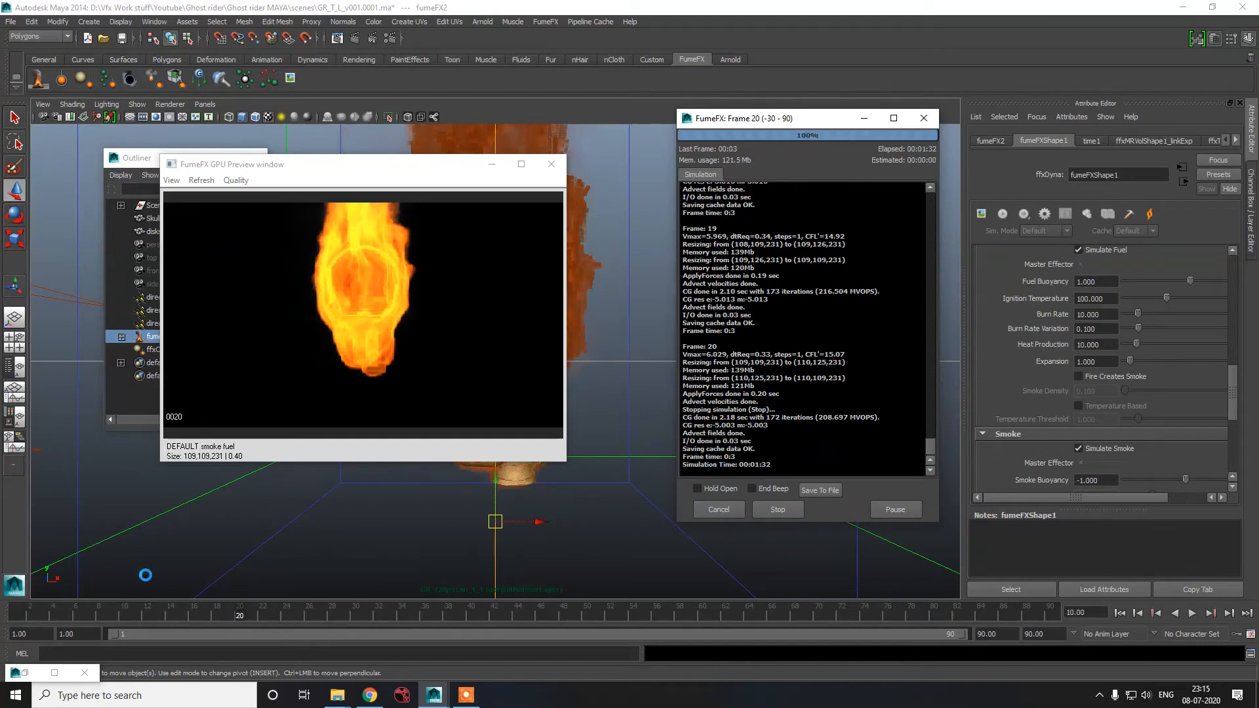
left_click_drag(159, 619, 136, 635)
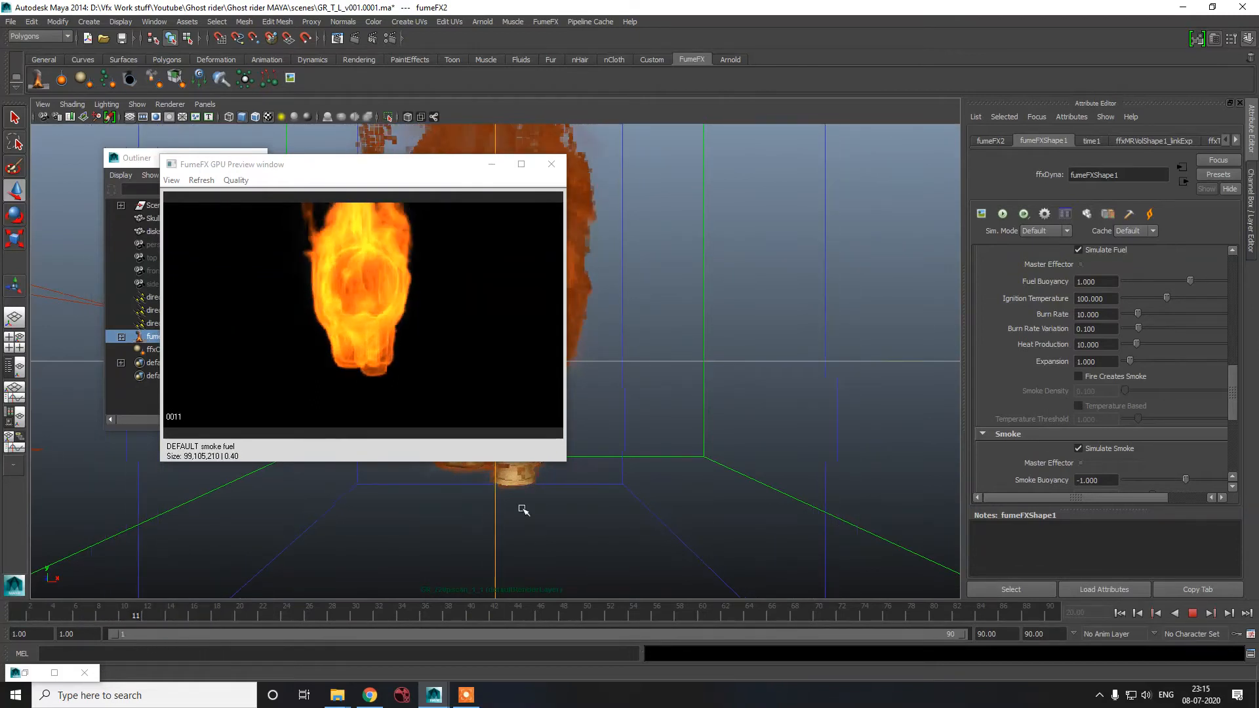
- Set the fuel buoyancy to -1, then test the simulation briefly and stop it
left_click(1118, 280)
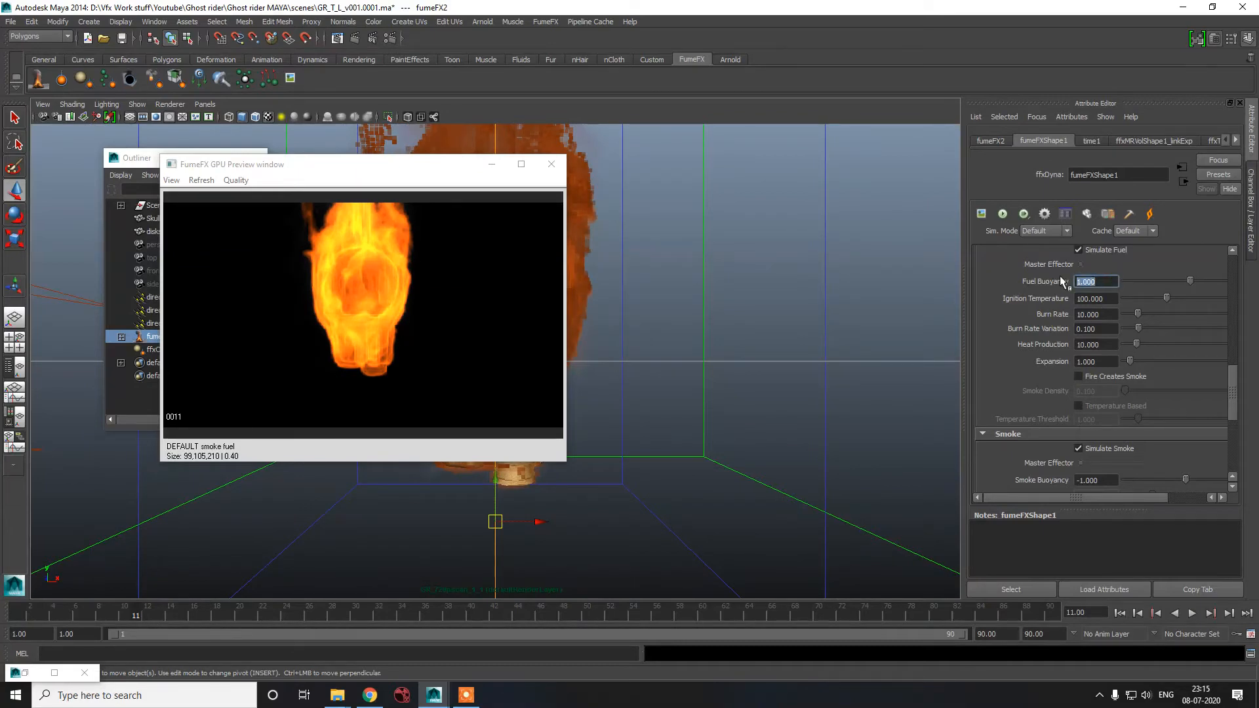
type("-1")
key("Return")
left_click(1003, 214)
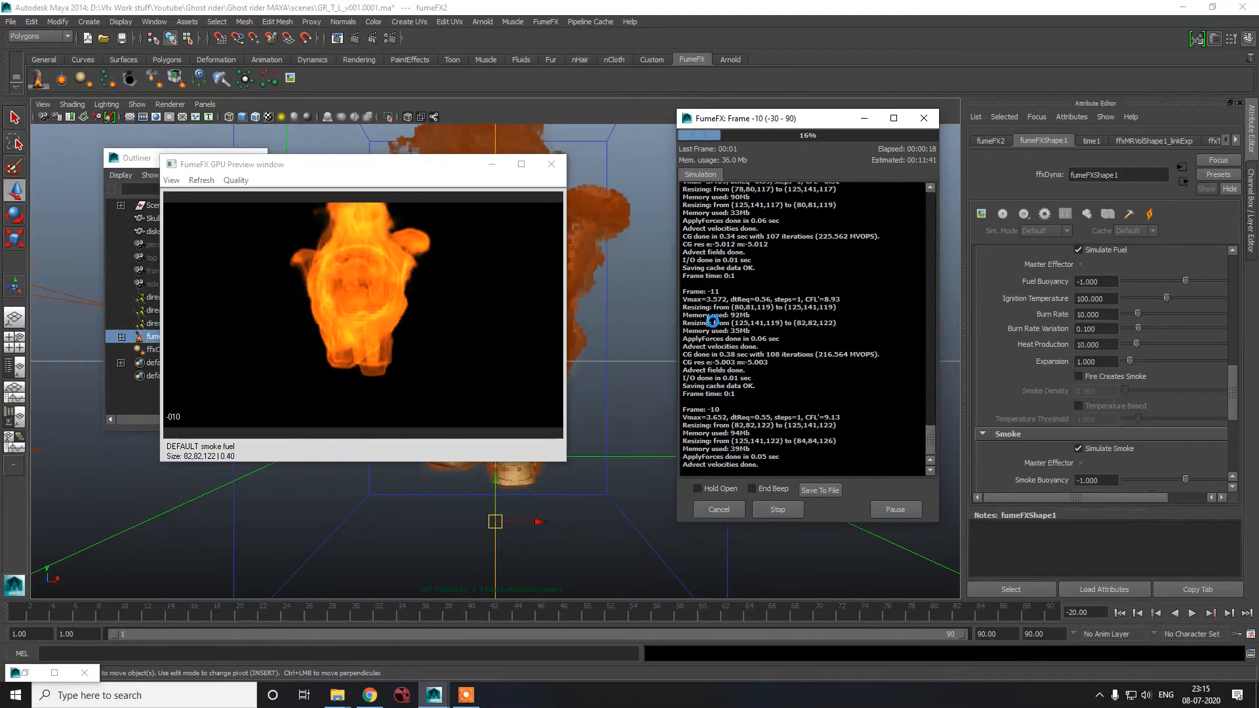
left_click(768, 509)
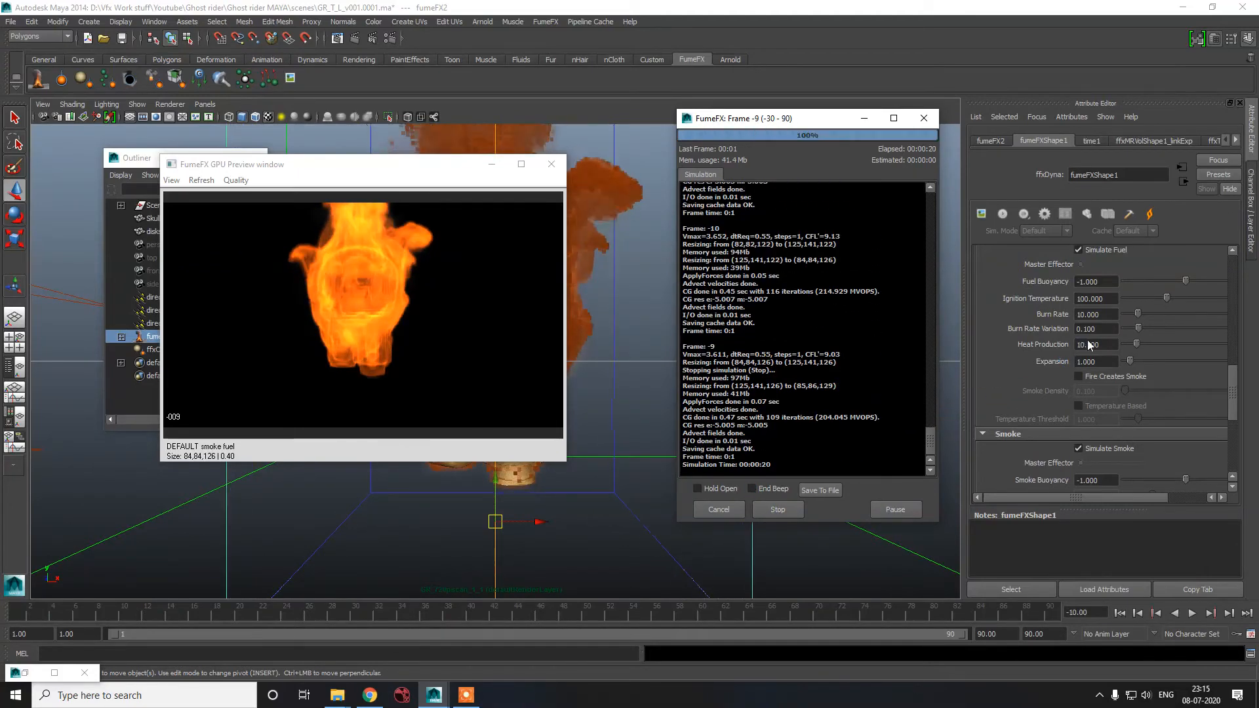
- Try a burn rate of 18 with a short simulation run, and stop it
left_click_drag(1106, 314, 1068, 316)
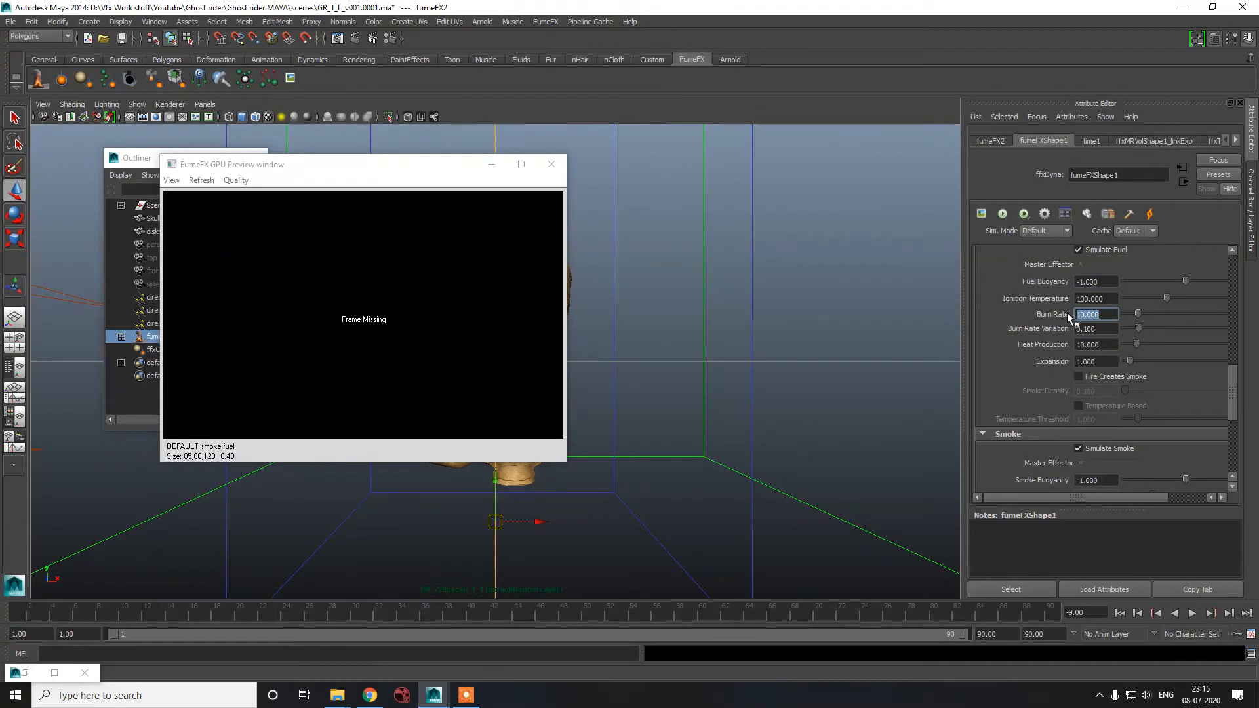
type("18")
key("Return")
left_click(1008, 213)
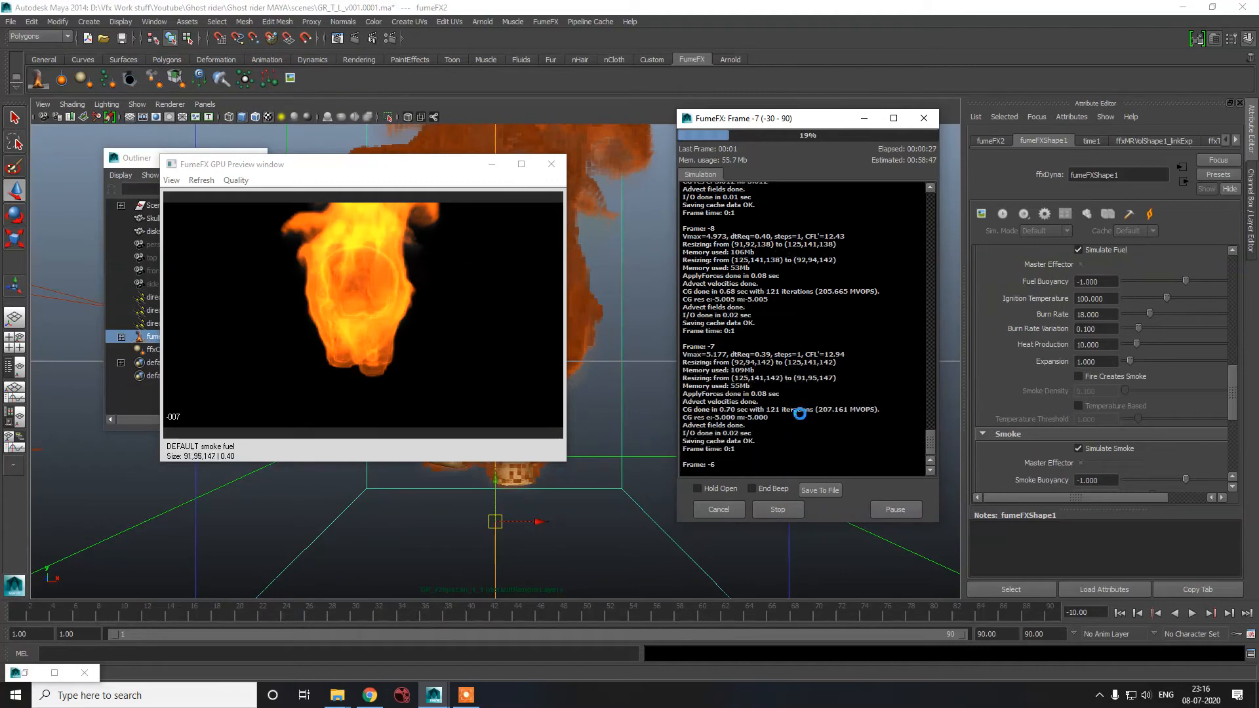
left_click(784, 510)
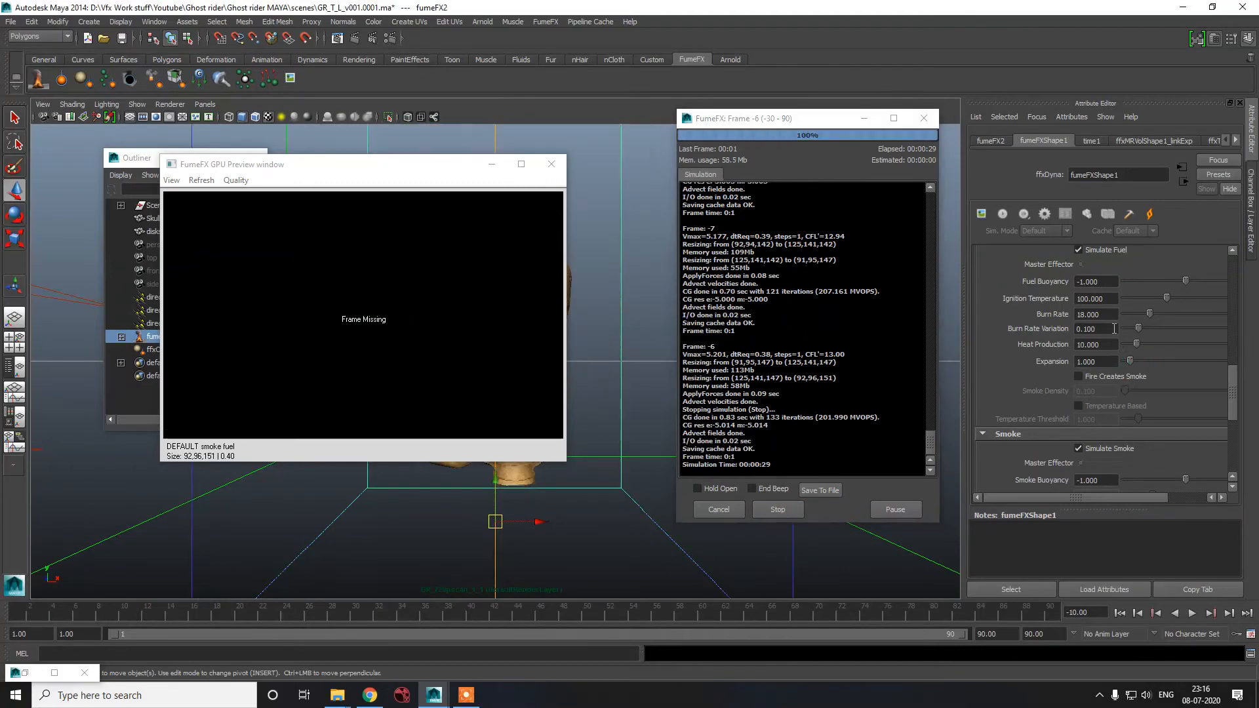
- Set the burn rate to 10, simulate up to frame 18, and scrub the timeline to frame 6
left_click(1106, 319)
left_click_drag(1080, 321, 1075, 320)
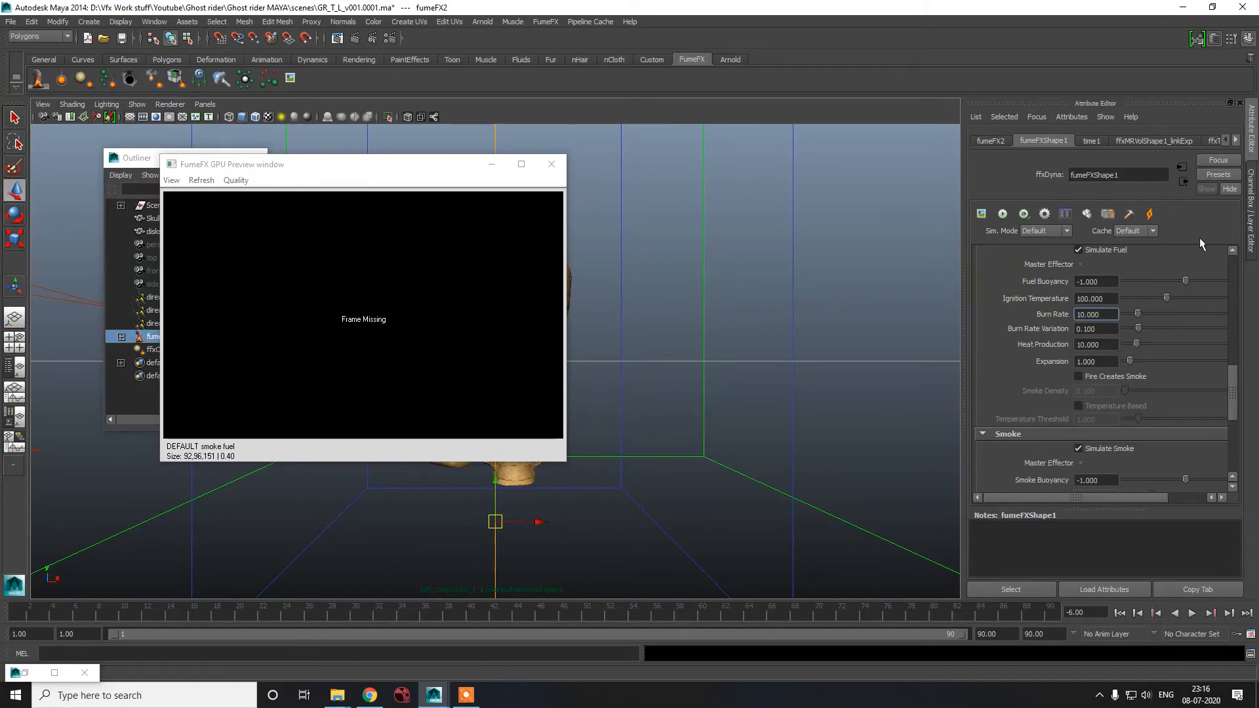
left_click(1002, 214)
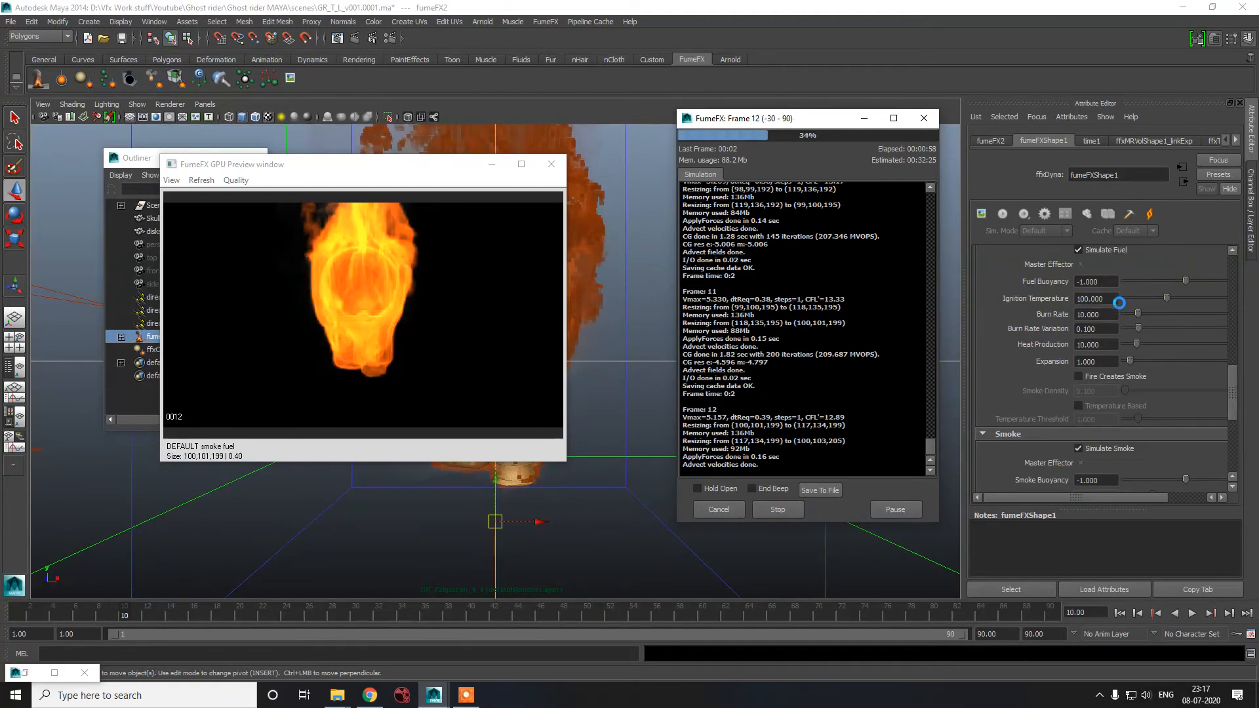
scroll(1115, 302, "up", 10)
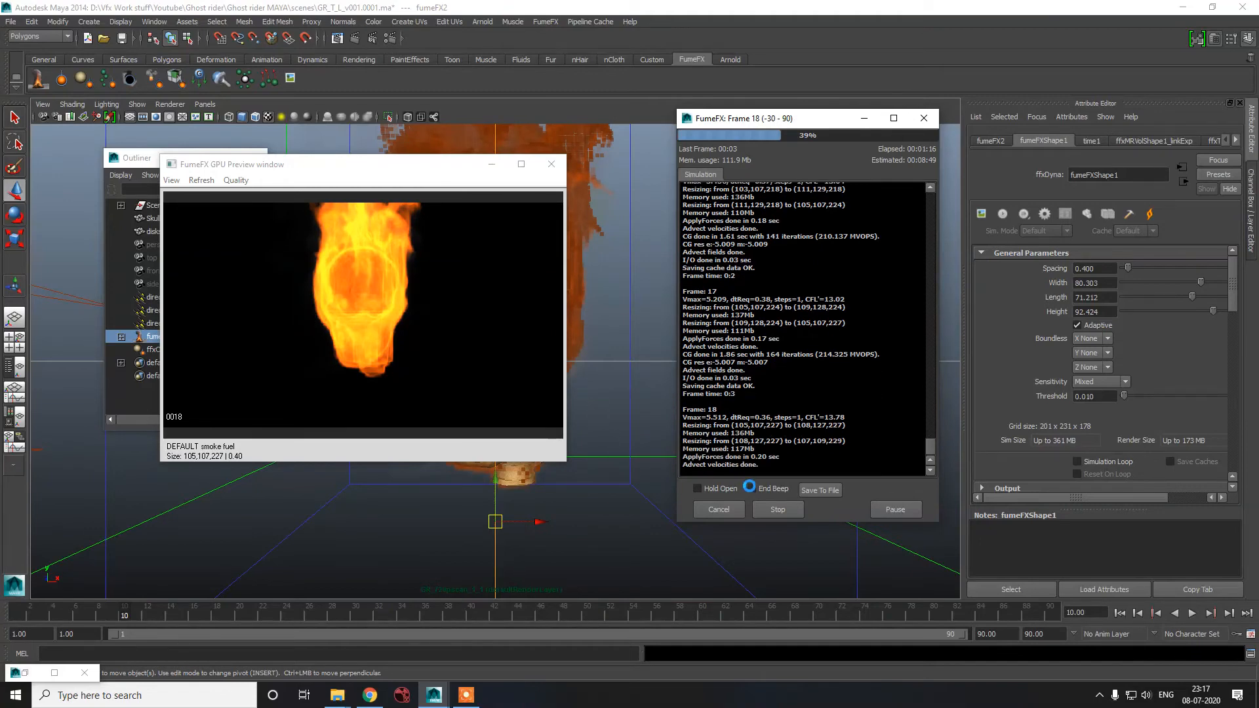
left_click(772, 509)
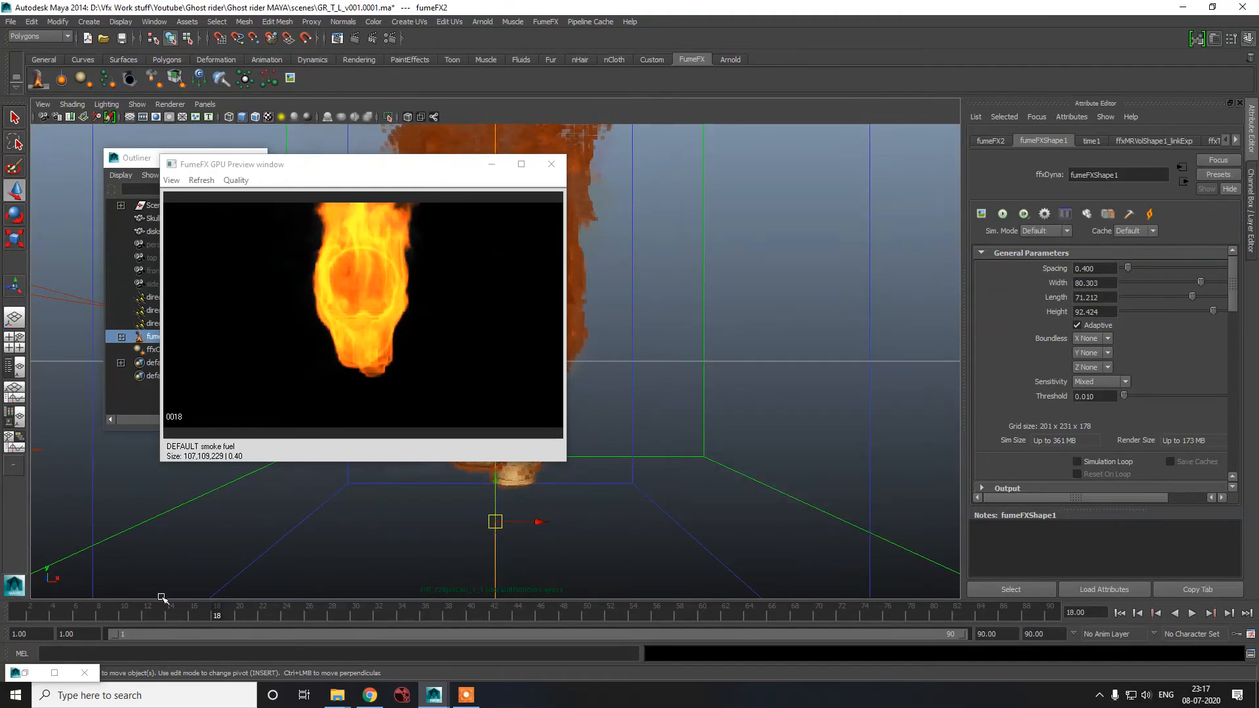
mouse_move(87, 615)
left_mouse_down()
mouse_move(5, 615)
mouse_move(172, 625)
mouse_move(15, 617)
mouse_move(79, 624)
left_mouse_up()
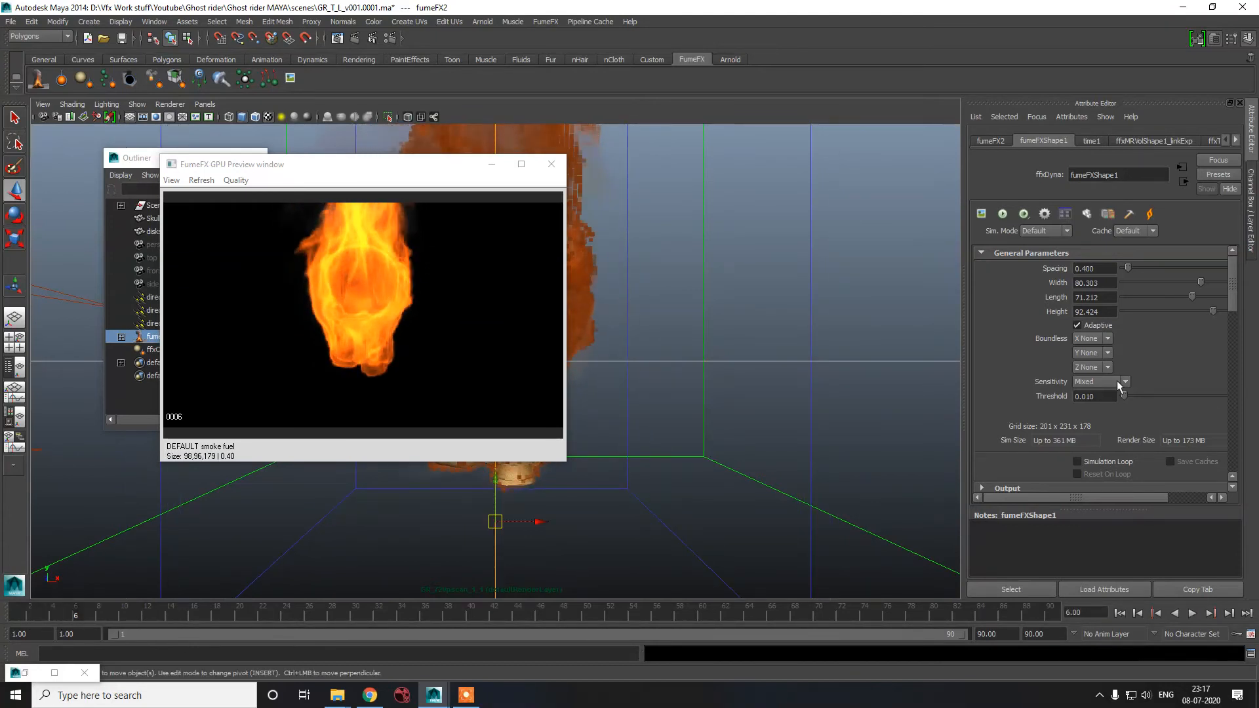
- Open the fire colour gradient in its enlarged editor and render frame 6 with mental ray
scroll(1071, 394, "down", 5)
scroll(1071, 392, "down", 5)
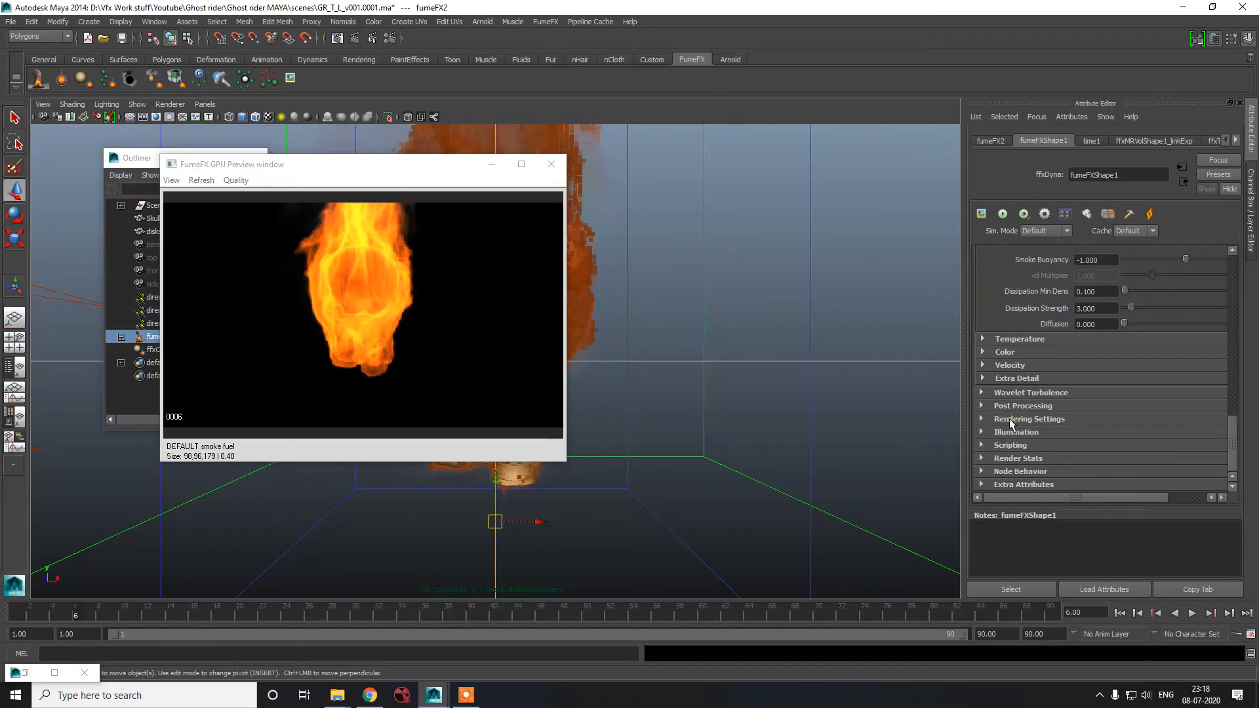
left_click(1006, 419)
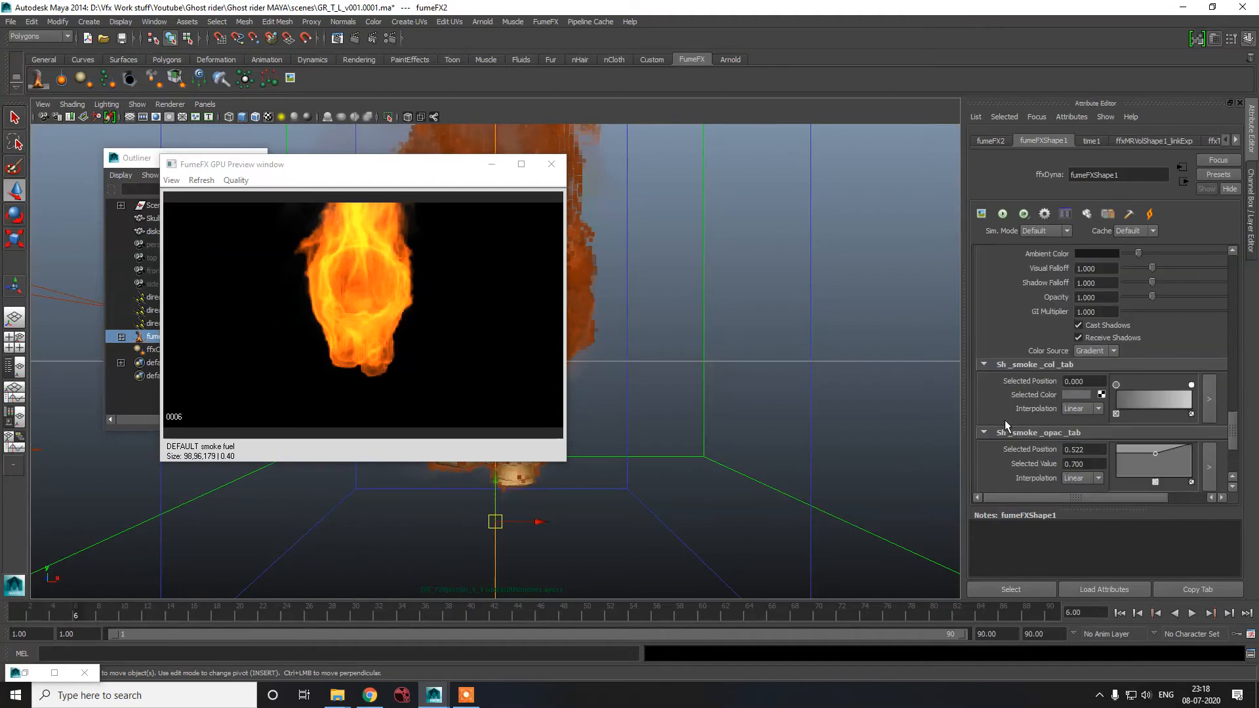
scroll(1005, 406, "down", 3)
left_click(1010, 304)
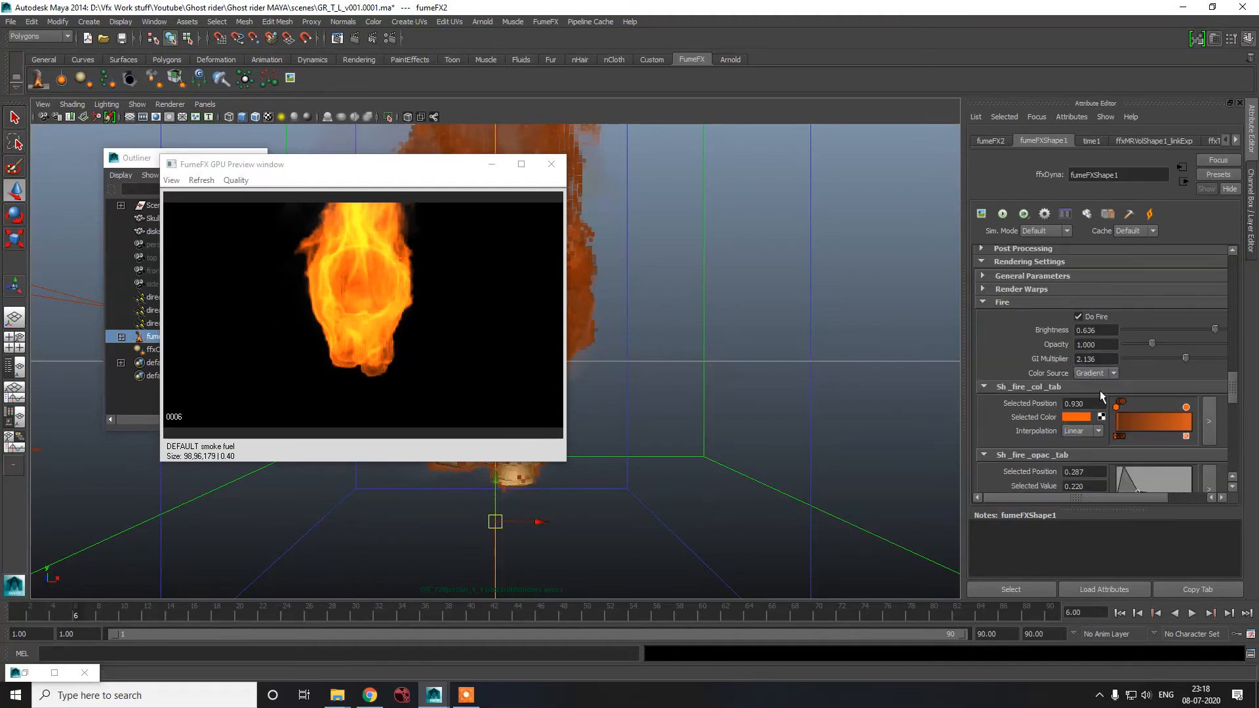
left_click(1215, 434)
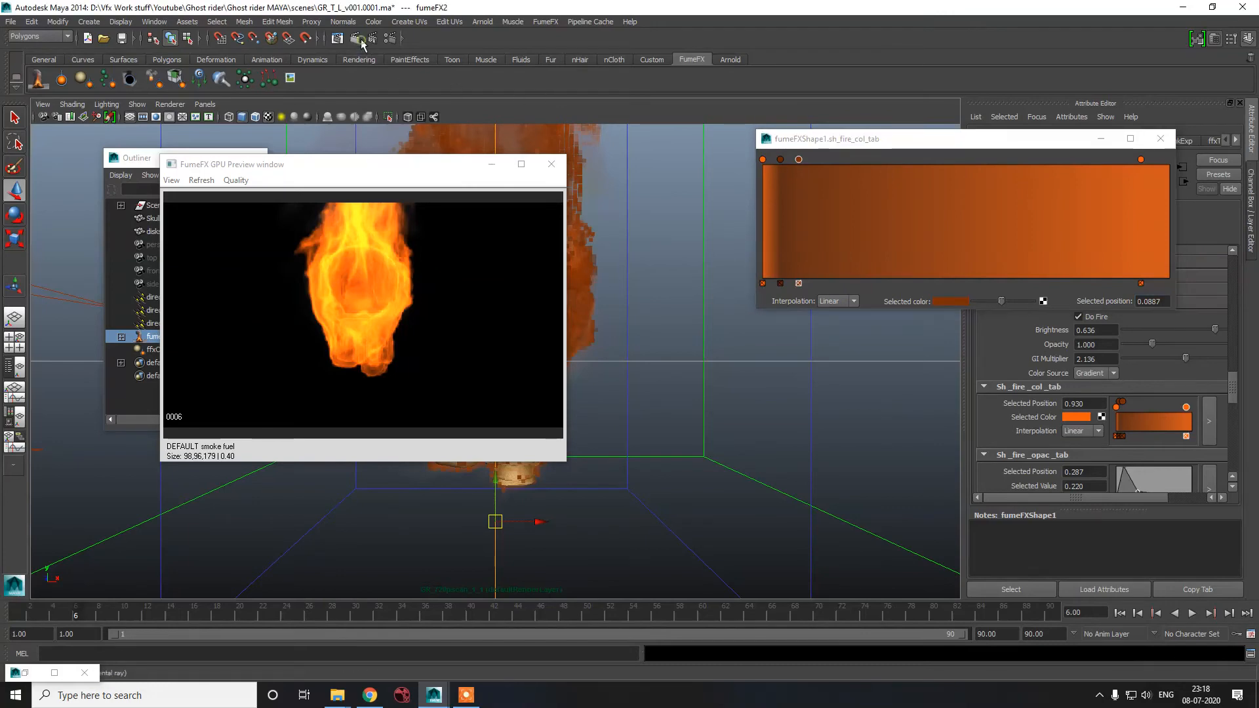
left_click(361, 38)
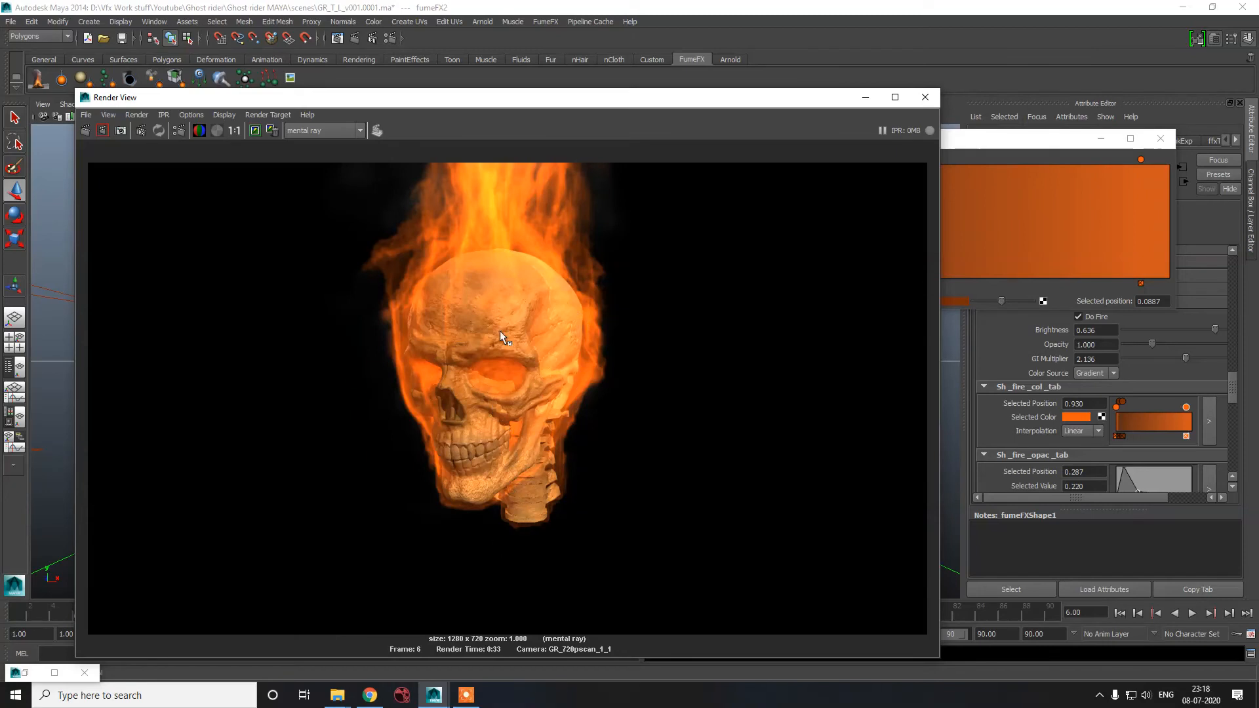
- Remove the two dark keys from the fire colour gradient, leaving plain orange, and re-render the frame
left_click(1006, 143)
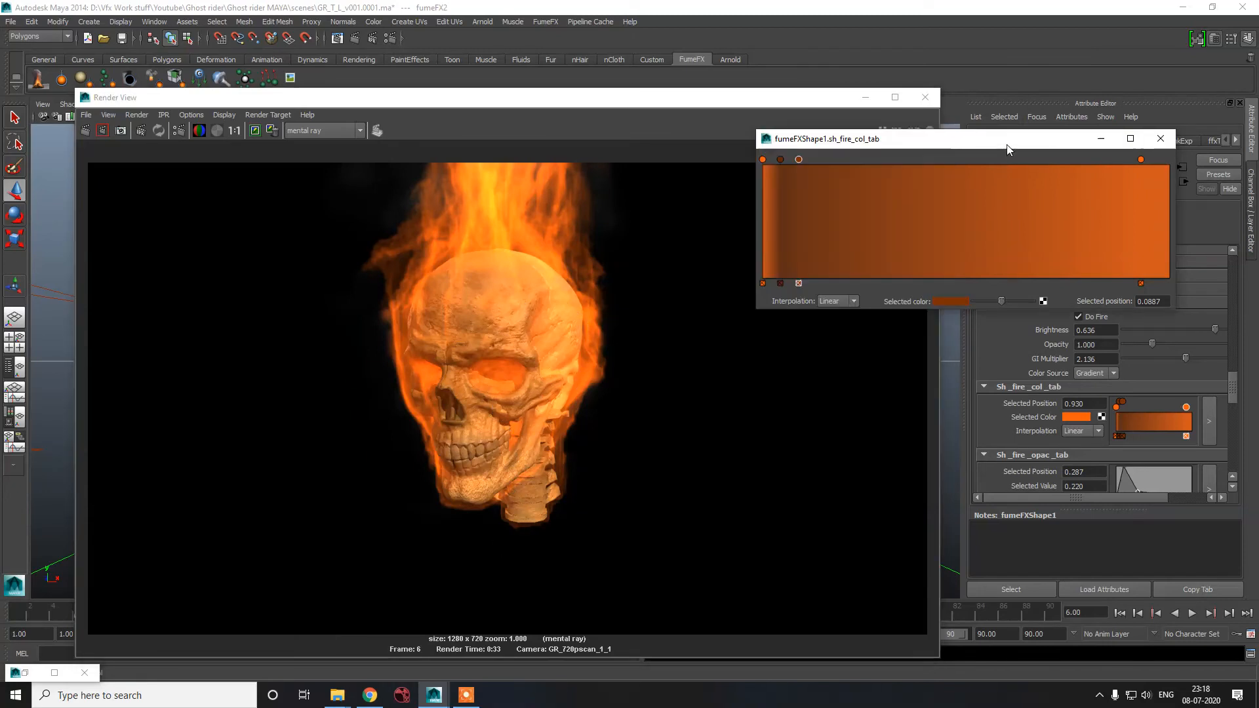
left_click(798, 283)
left_click(780, 283)
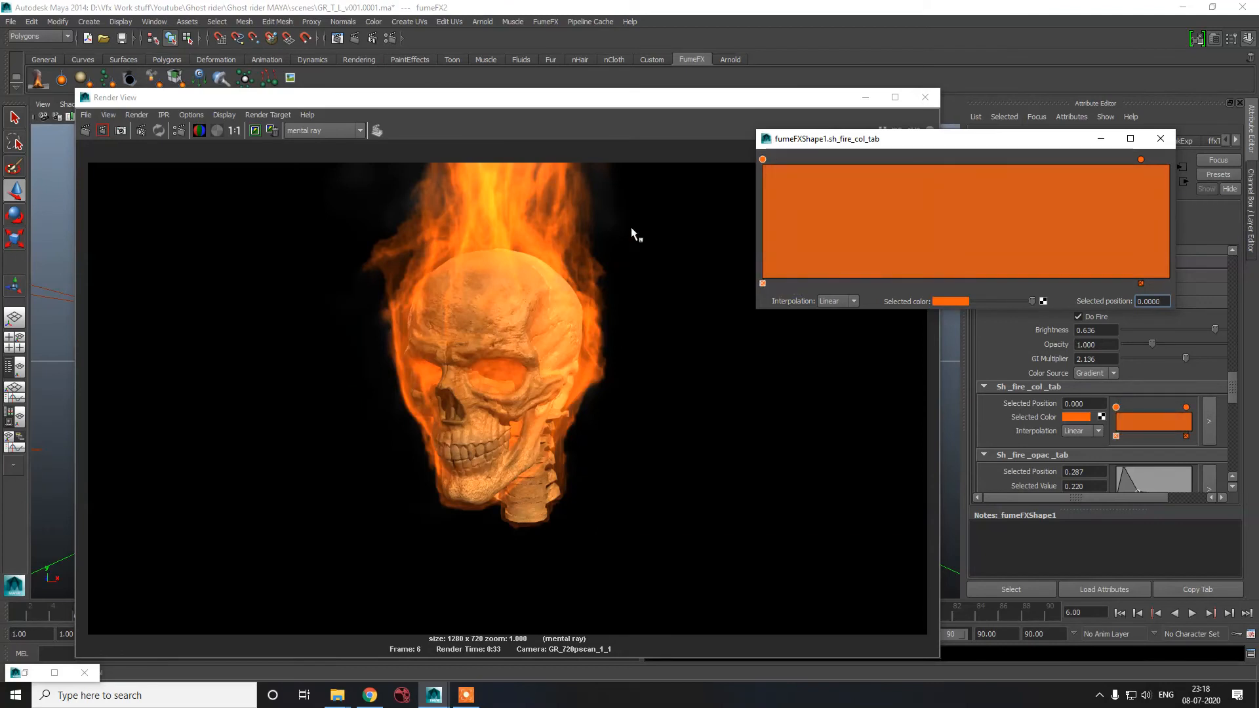
left_click(86, 130)
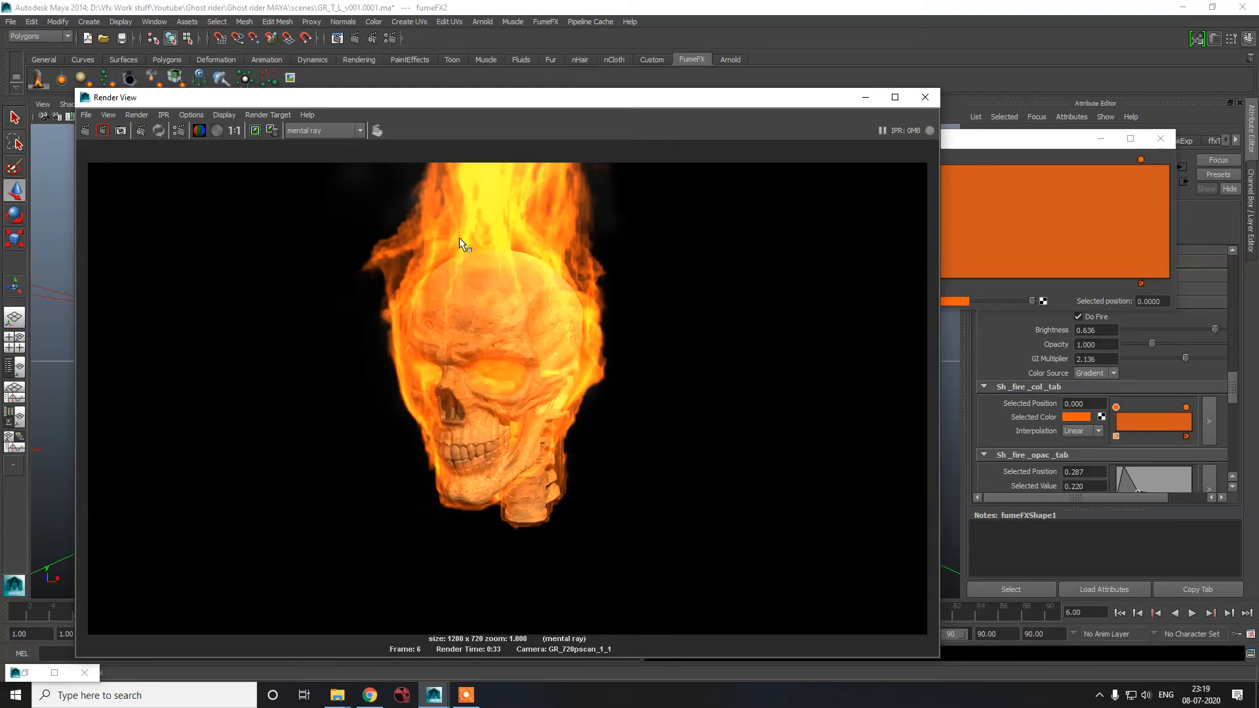
- View the rendered frame's luminance to judge the fire's brightness, and return the display to all channels
left_click(199, 116)
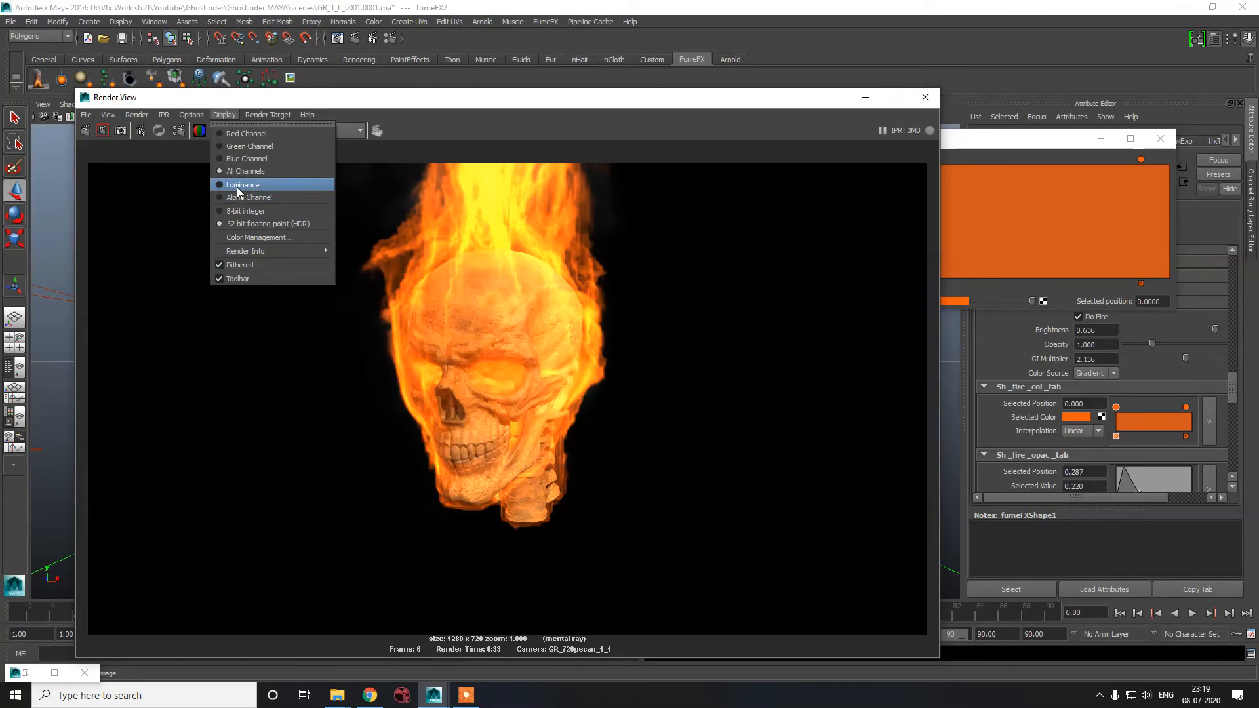
left_click(237, 185)
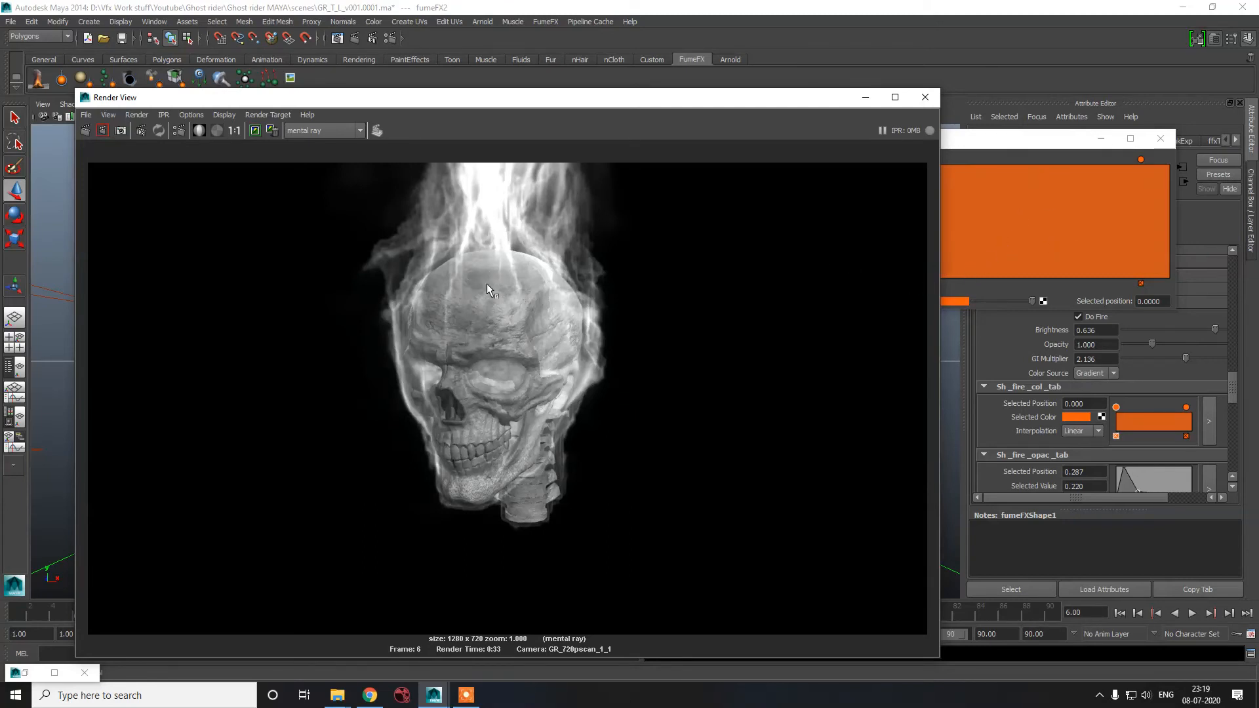
left_click(224, 115)
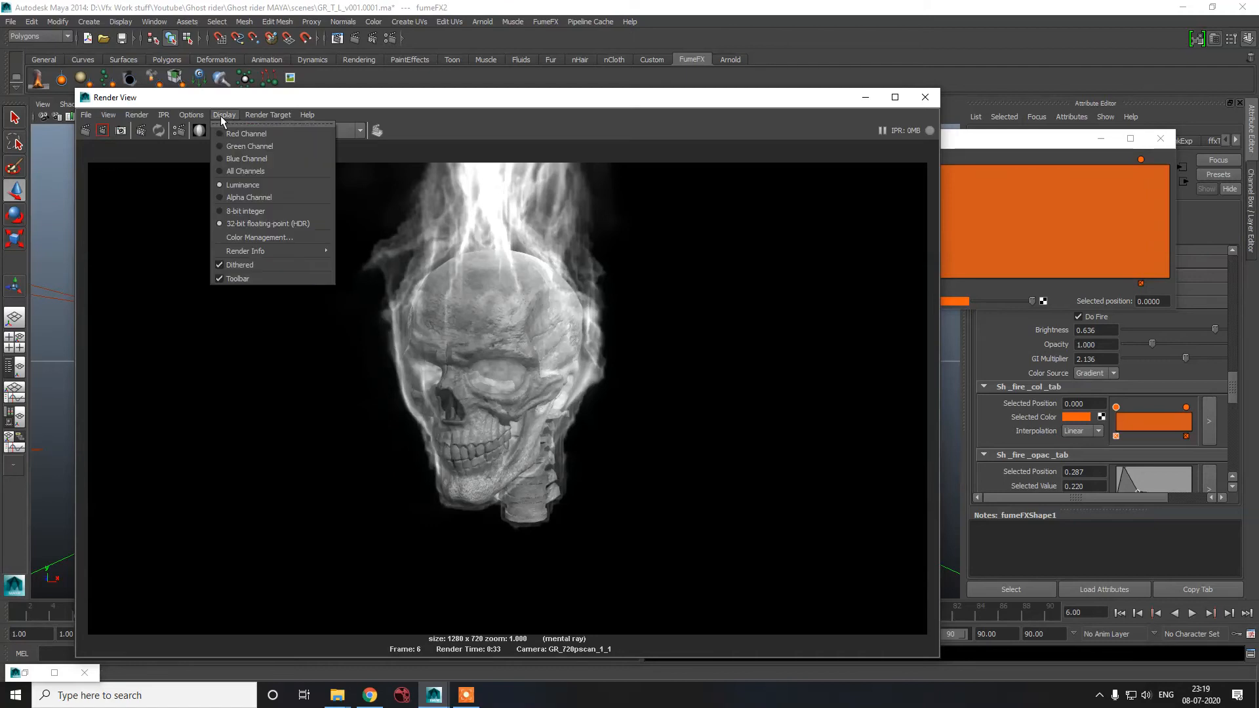
left_click(222, 170)
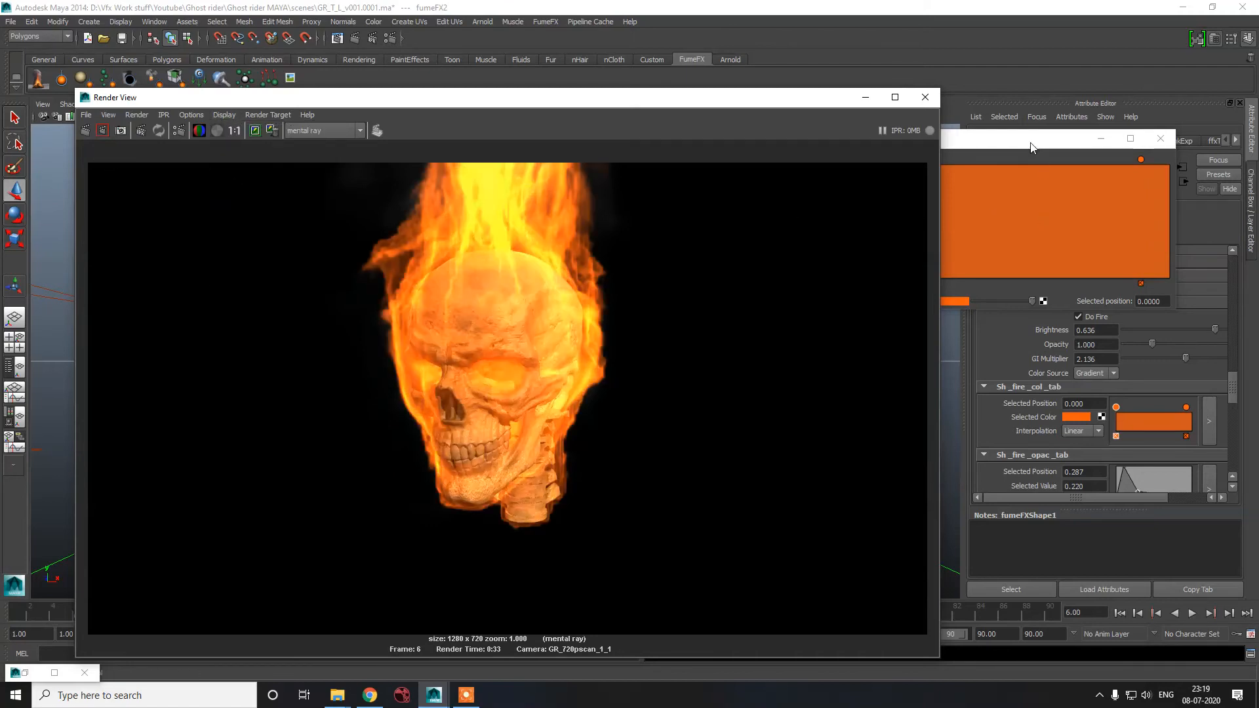
- Add a dark brown key with brightness 0.270 at position 0.0387 of the fire colour gradient, and close the render window
left_click_drag(1028, 139, 1053, 147)
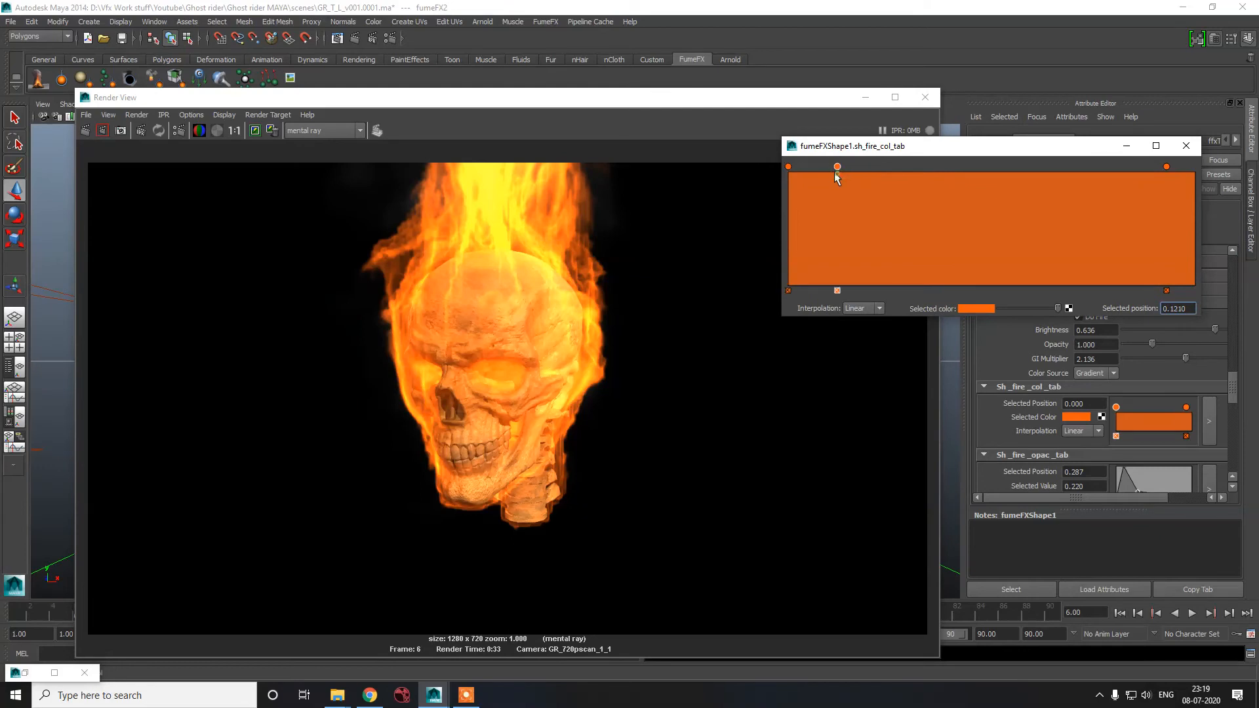
left_click(806, 168)
left_click_drag(806, 168, 805, 168)
left_click(969, 307)
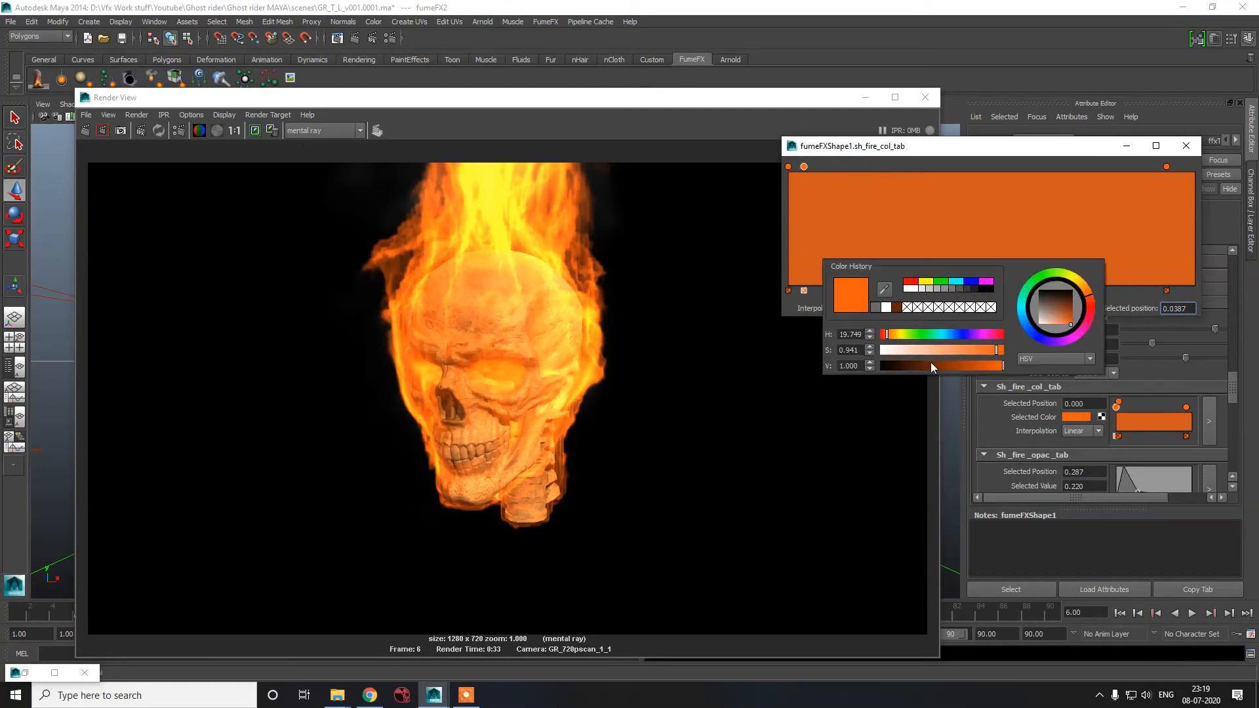
left_click_drag(931, 363, 916, 364)
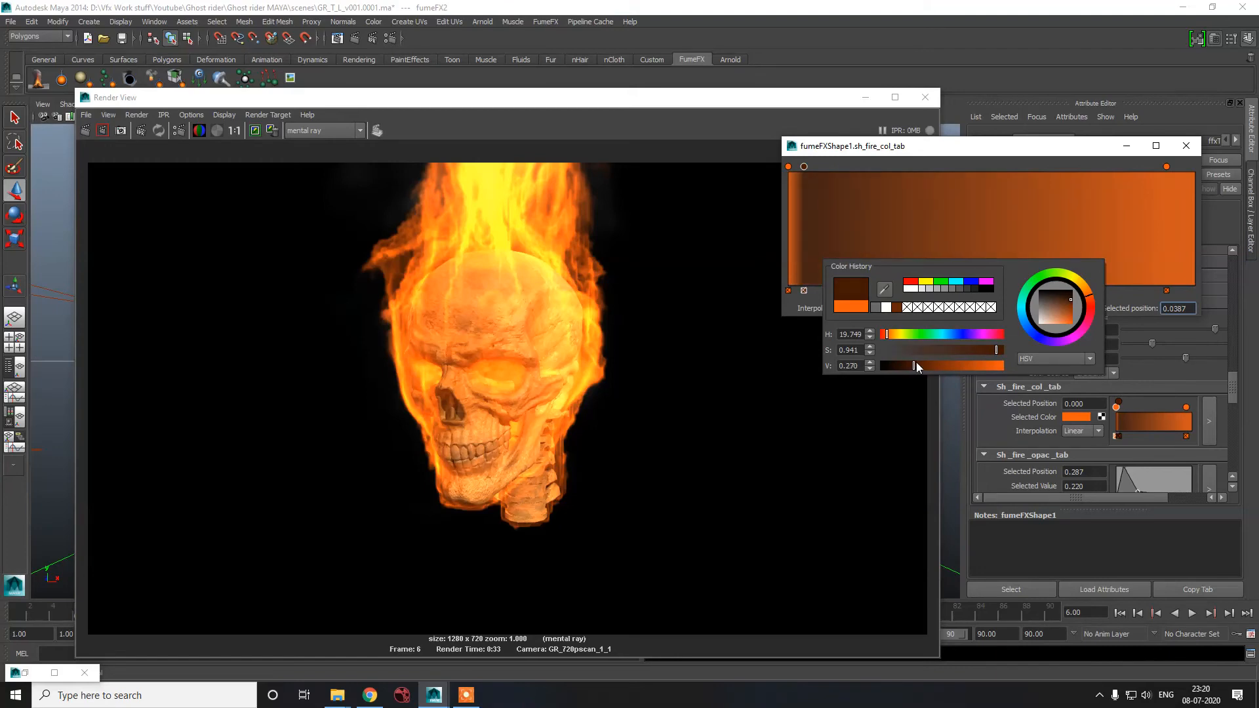
left_click(925, 97)
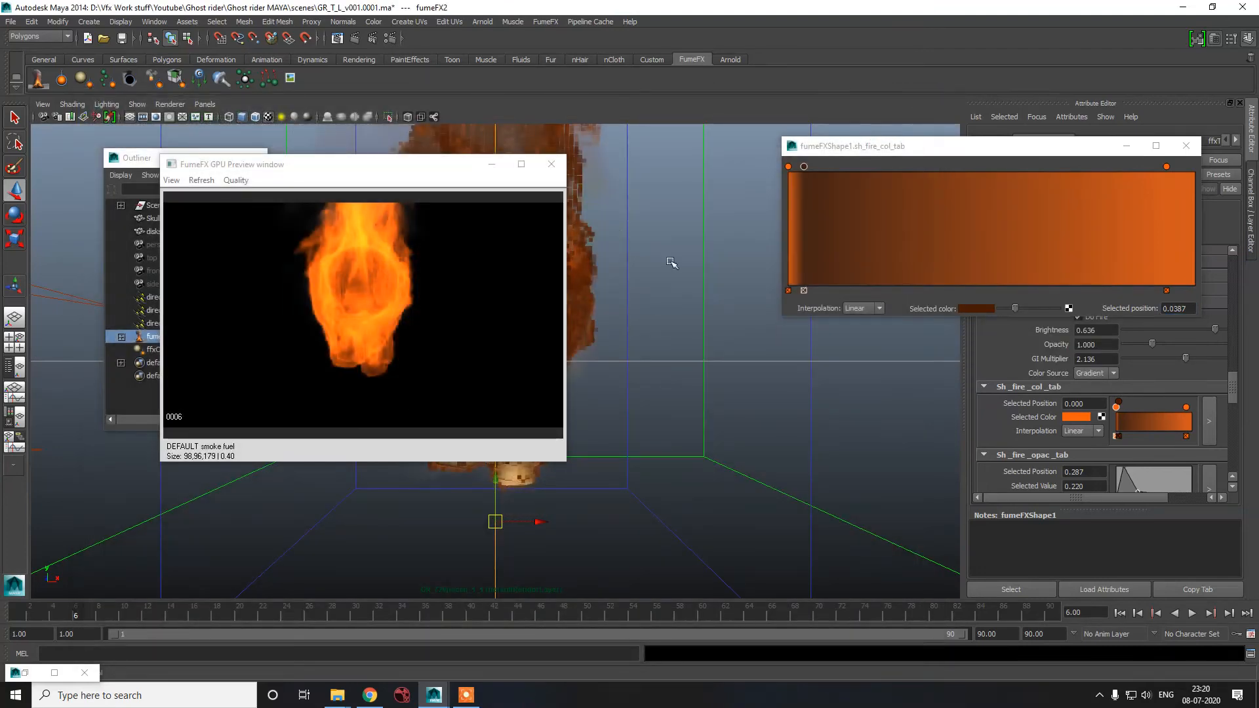
- Add a second dark brown key at position 0.0935 of the fire colour gradient and set its brightness to 0.337
left_click(836, 154)
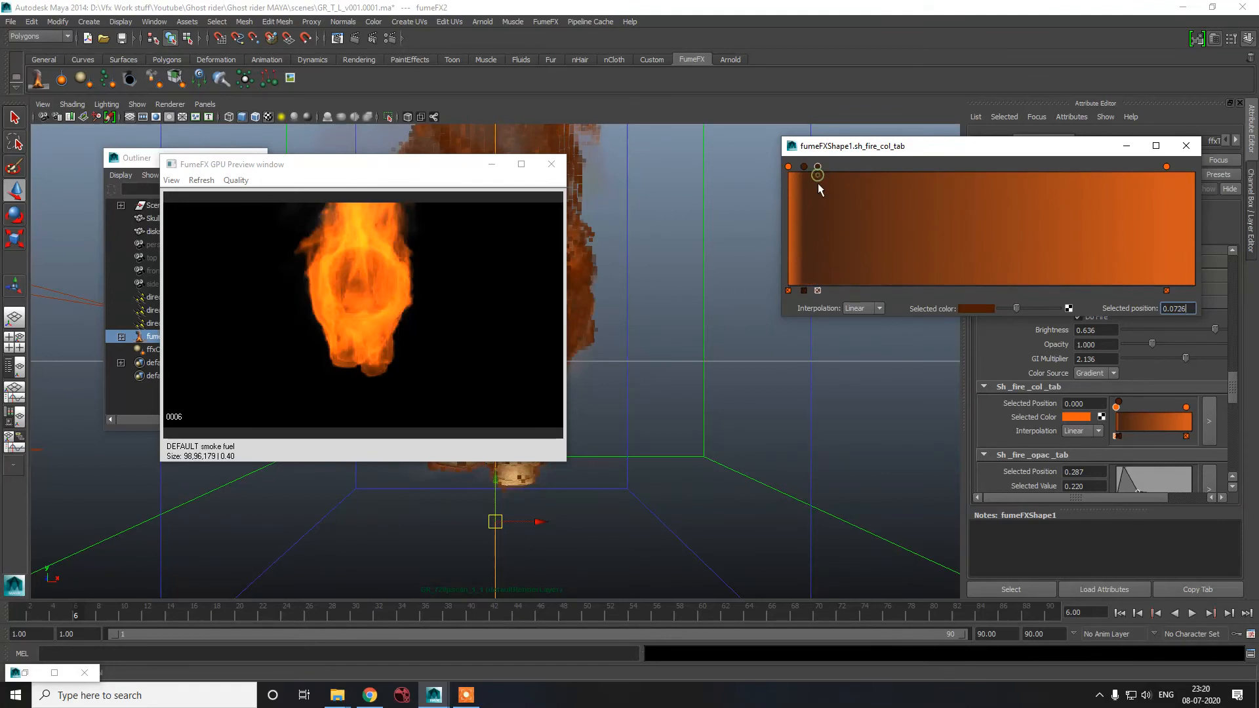
left_click(824, 166)
left_click_drag(825, 167, 828, 167)
left_click(957, 307)
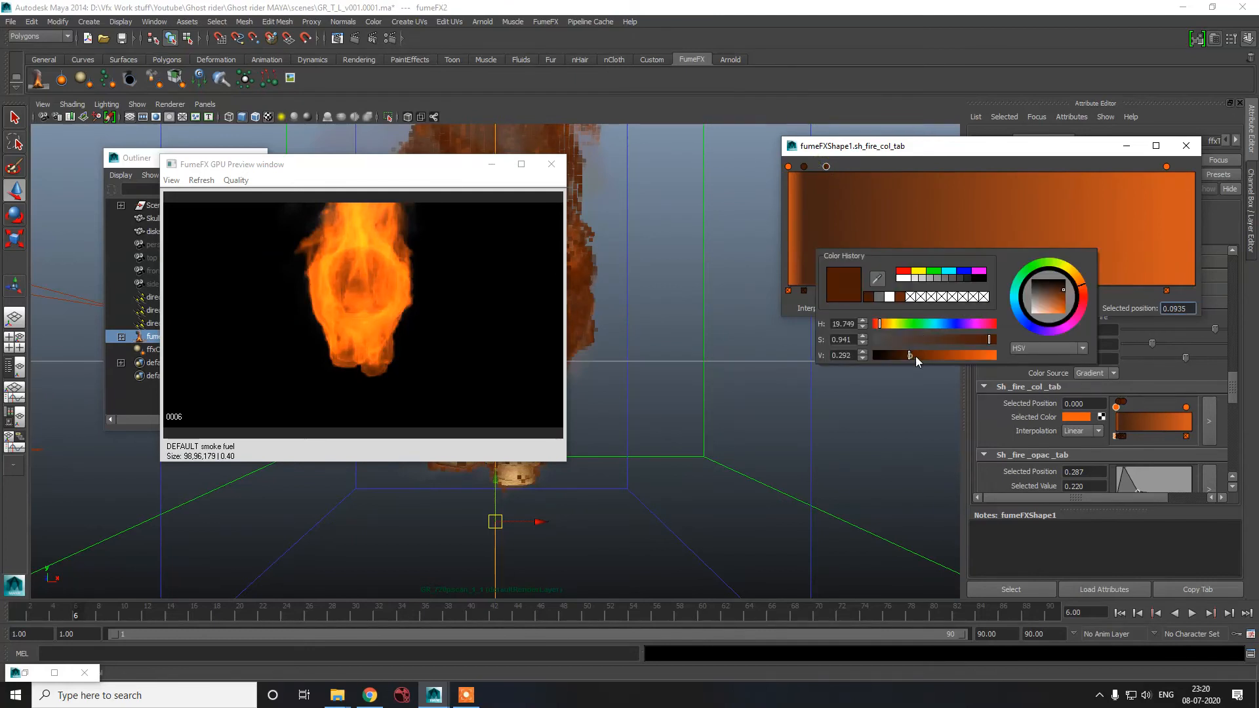
mouse_move(915, 356)
left_mouse_down()
mouse_move(929, 356)
mouse_move(916, 355)
left_mouse_up()
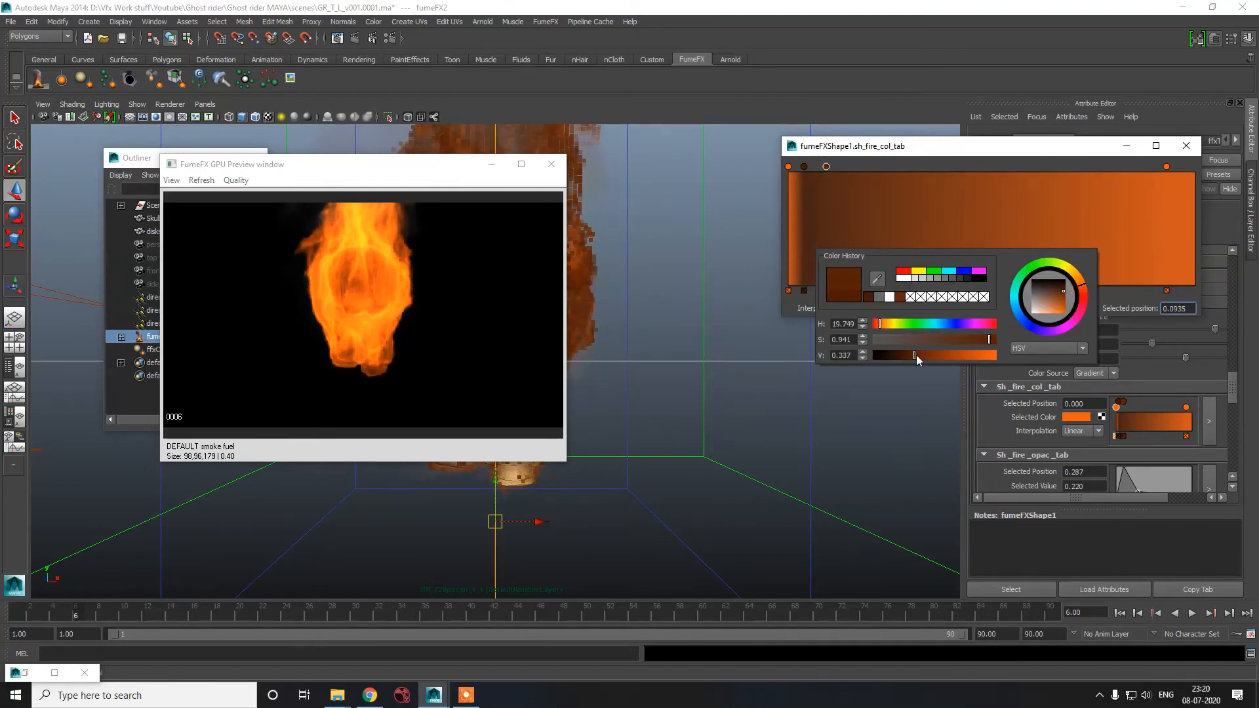
- Spread the two dark fire colour keys apart, placing the second at position 0.3597, and re-render frame 6
left_click(799, 166)
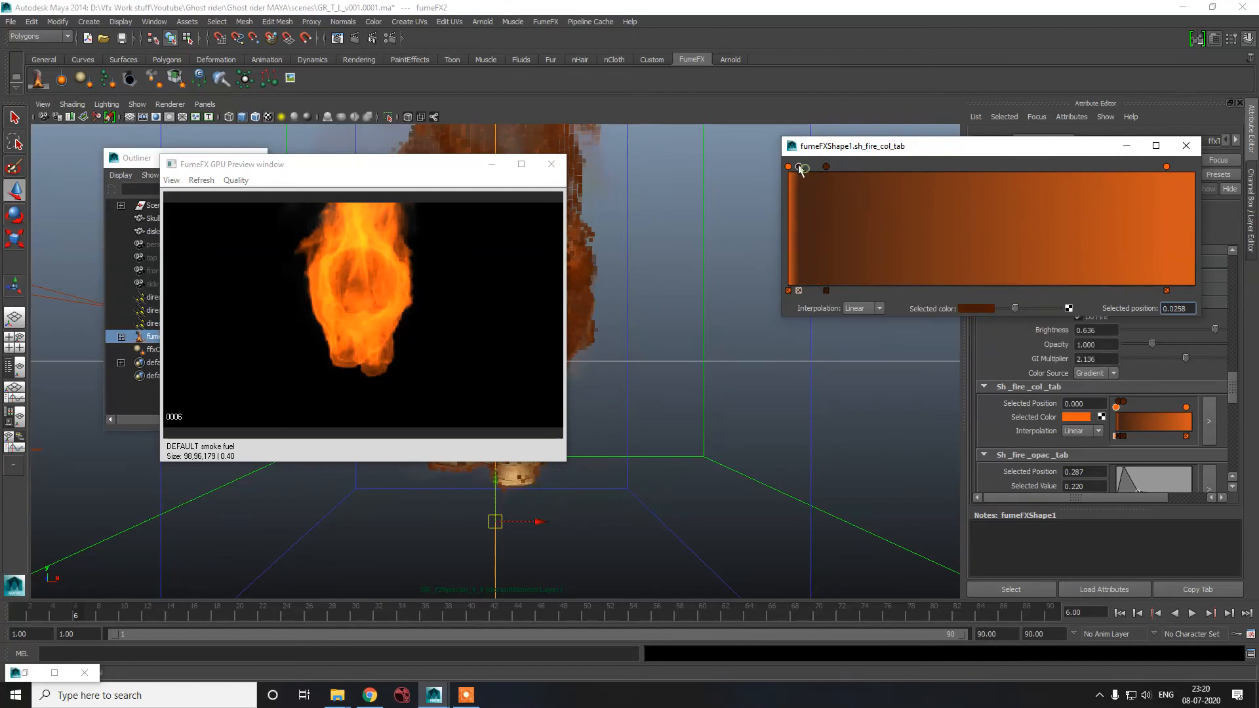
left_click_drag(798, 167, 934, 179)
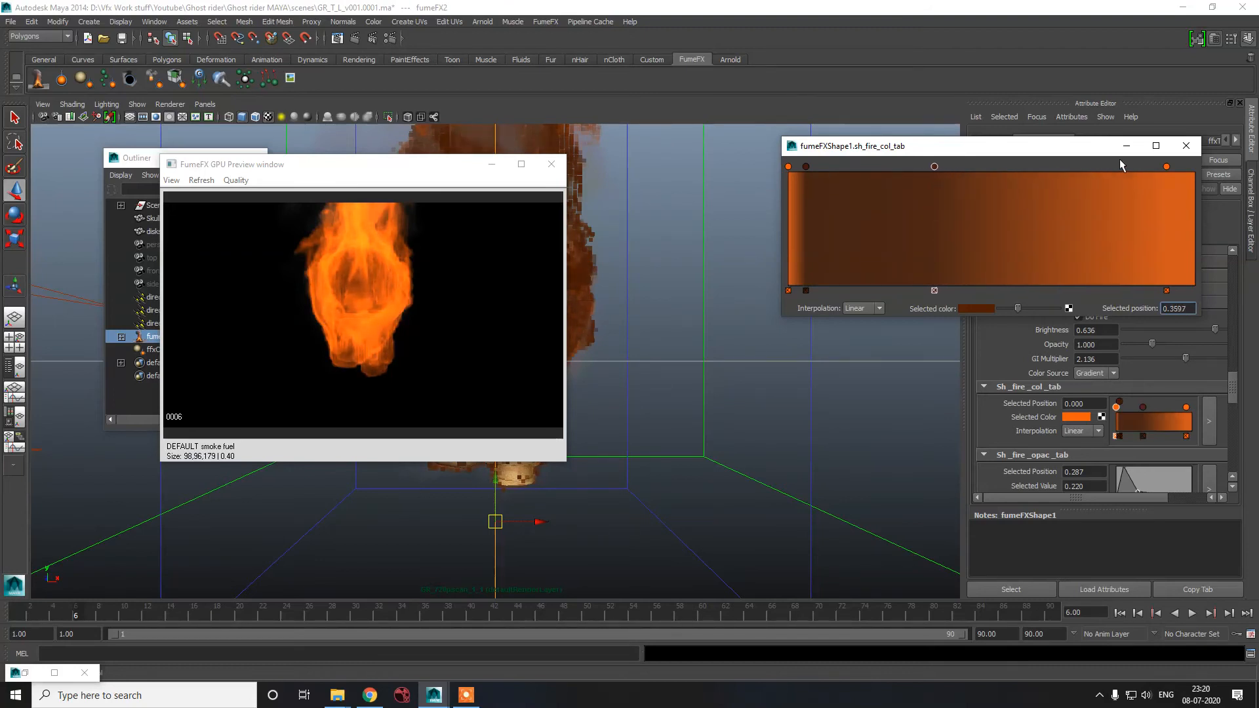
left_click(1186, 145)
left_click(354, 38)
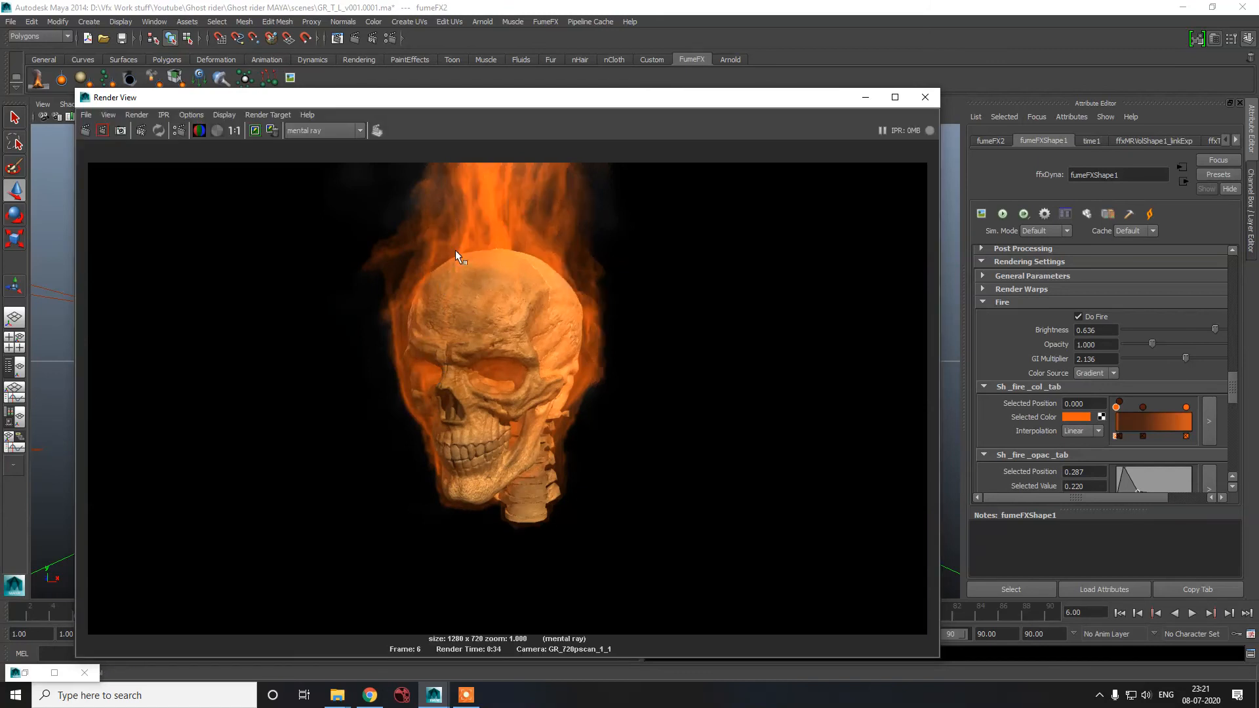
- Compare the new render in luminance and blue channel display, and switch back to all channels
left_click(224, 115)
left_click(243, 182)
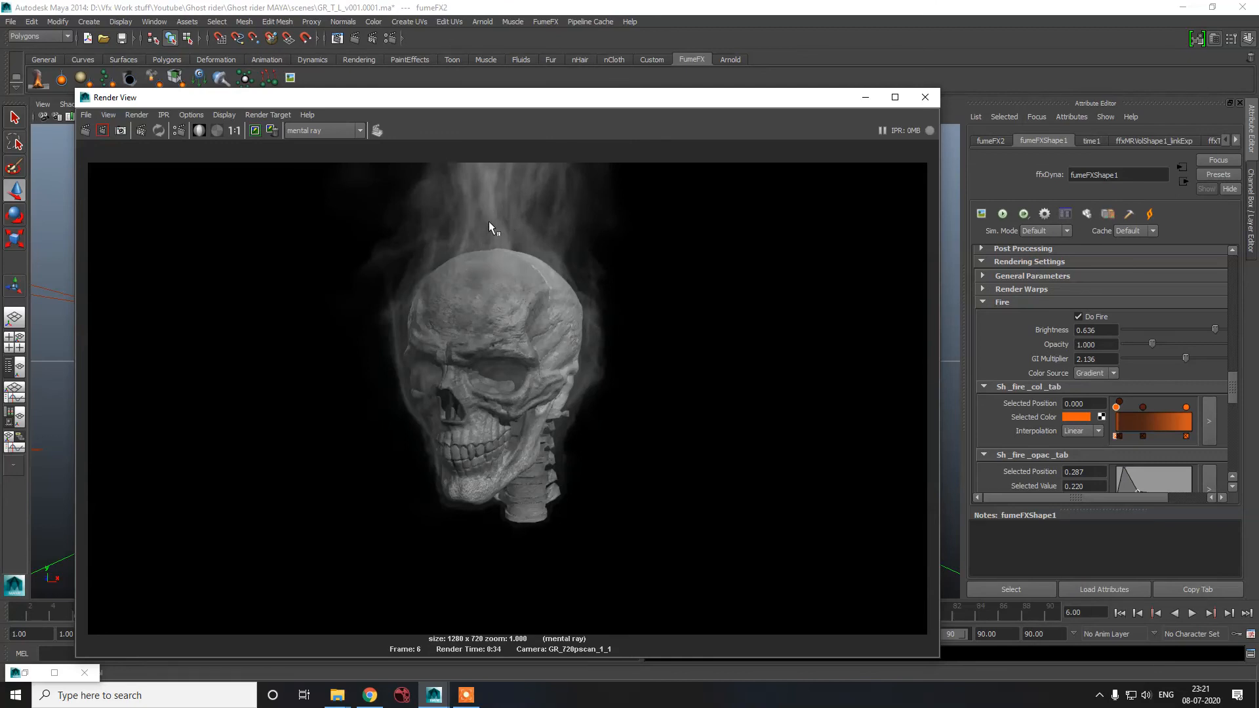
left_click(225, 115)
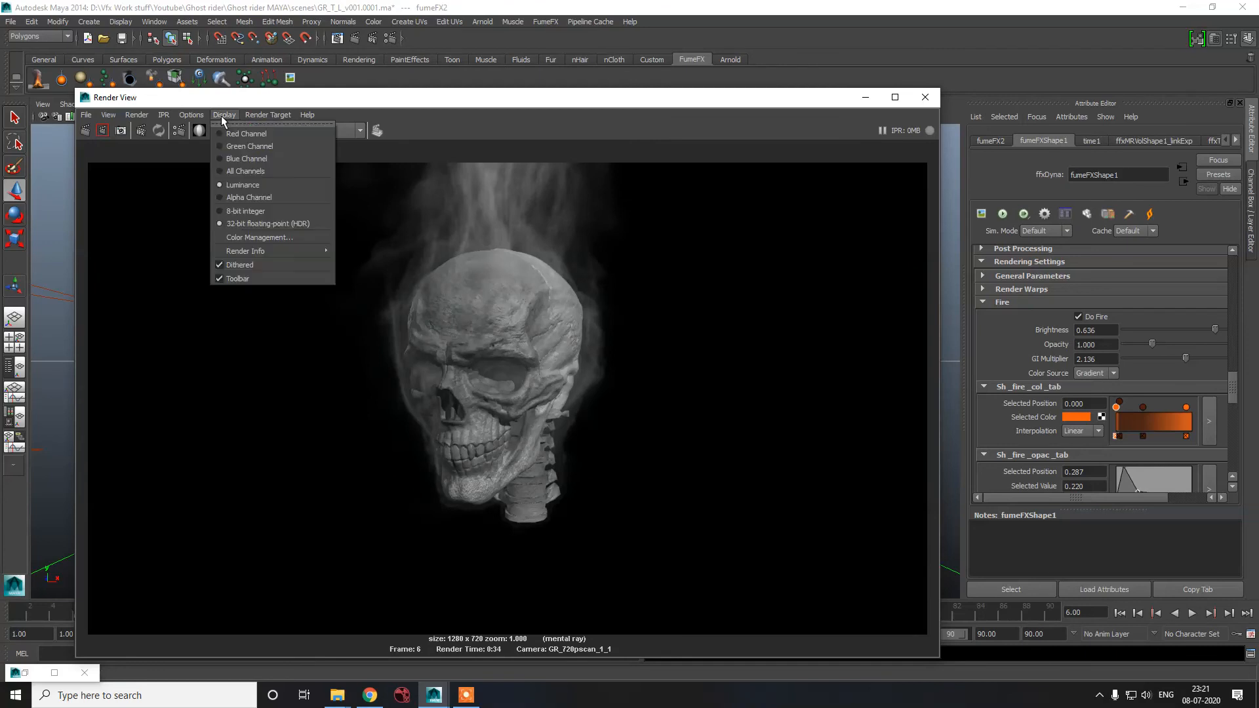
left_click(228, 166)
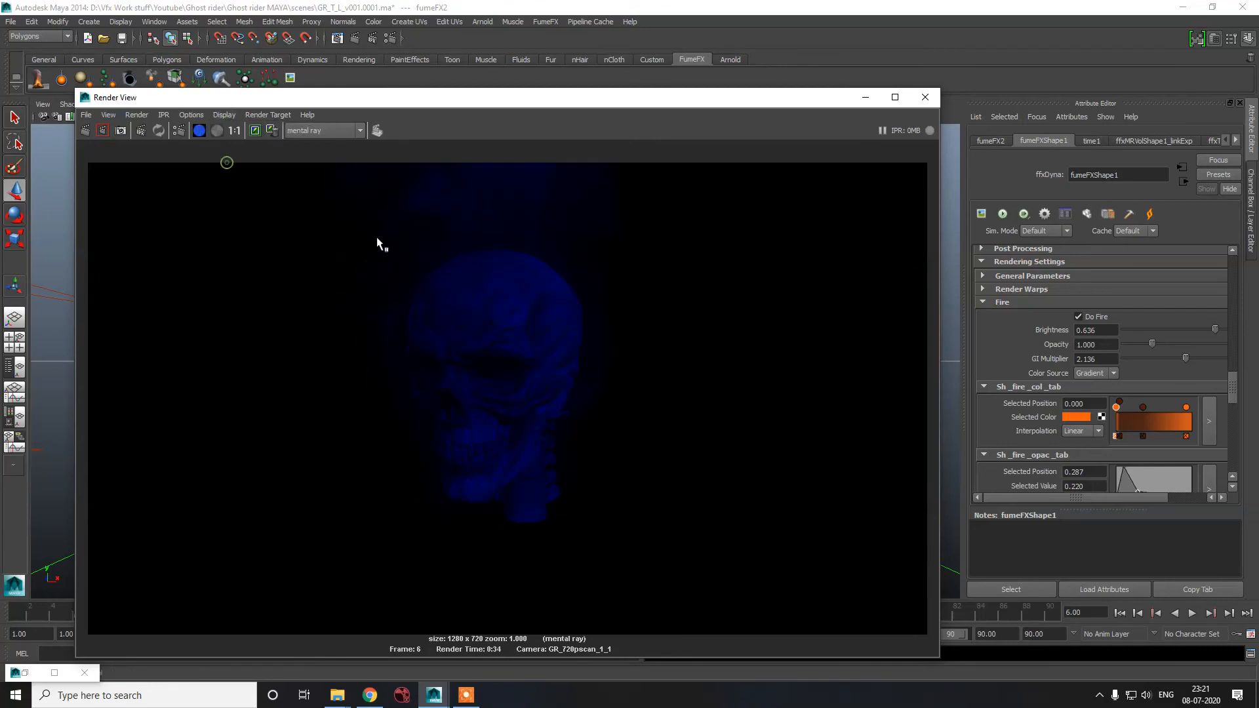
left_click(224, 114)
left_click(228, 167)
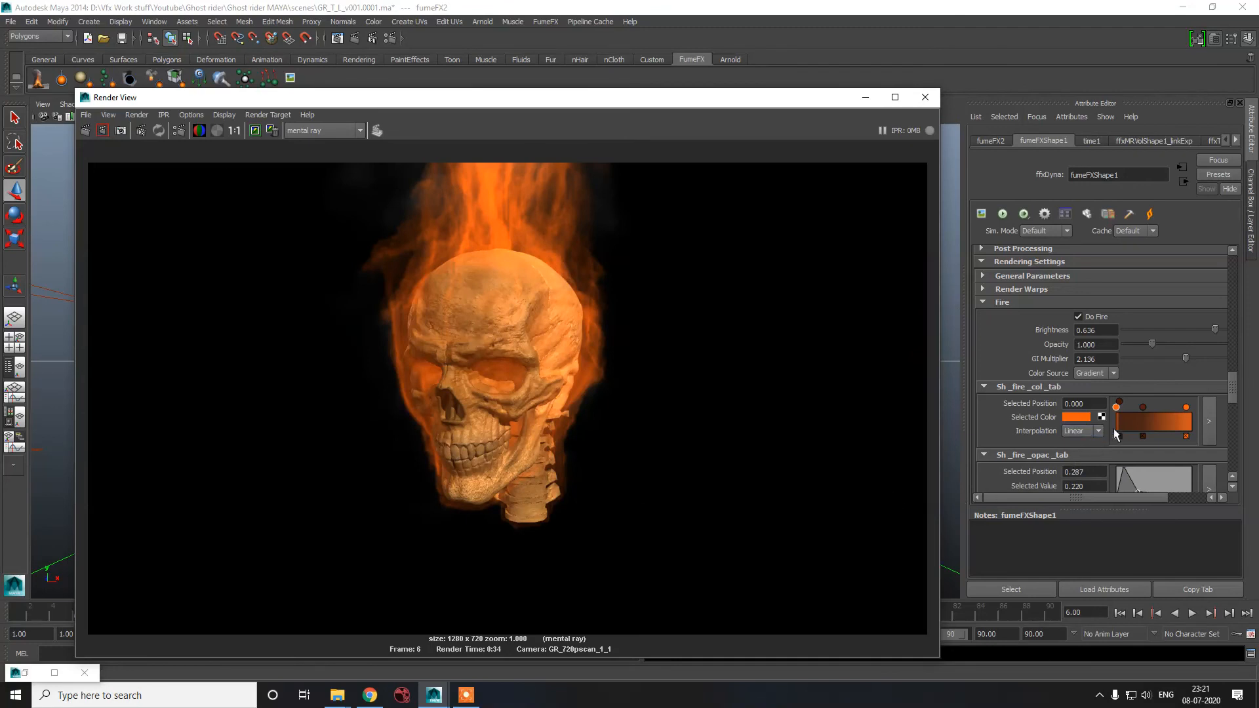
- Move the middle dark key of the fire colour gradient to position 0.157 and close the render window
left_click(1140, 408)
left_click_drag(1141, 408, 1127, 409)
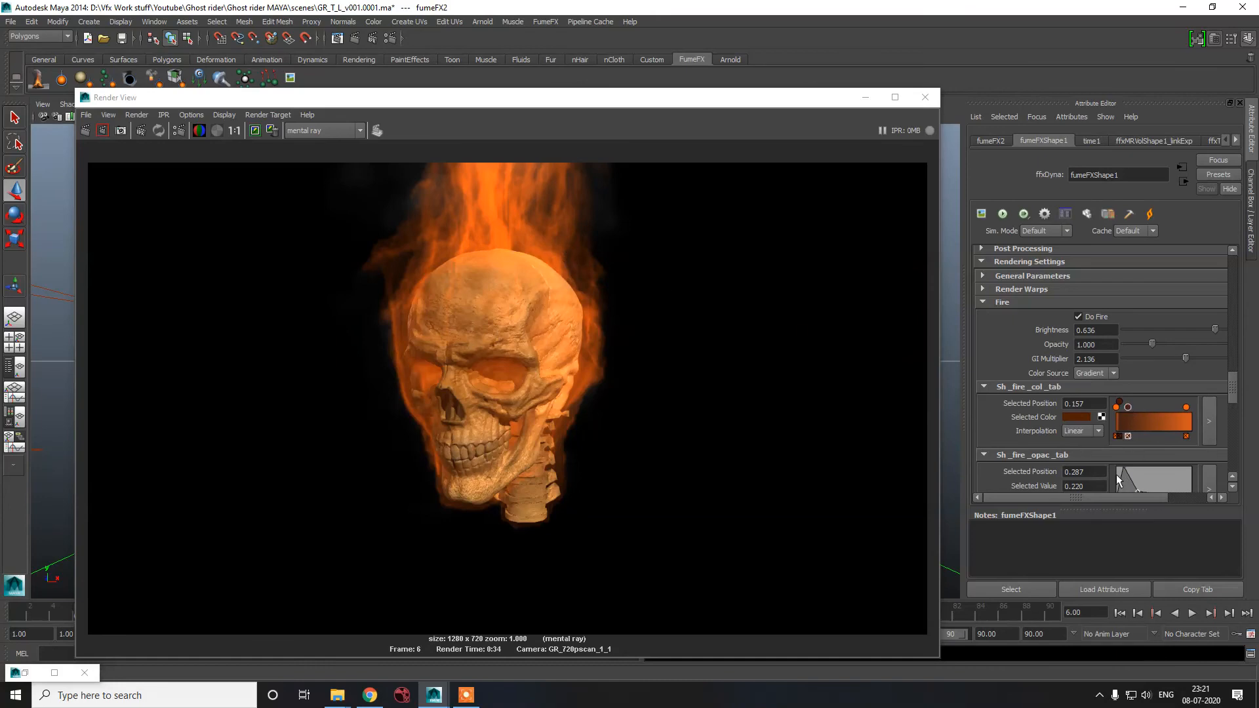
left_click(924, 97)
- In the enlarged fire opacity curve, raise the middle point to 0.430 and add points of 0.2450 at 0.4565 and 0.5232 at 0.0419
left_click(1205, 479)
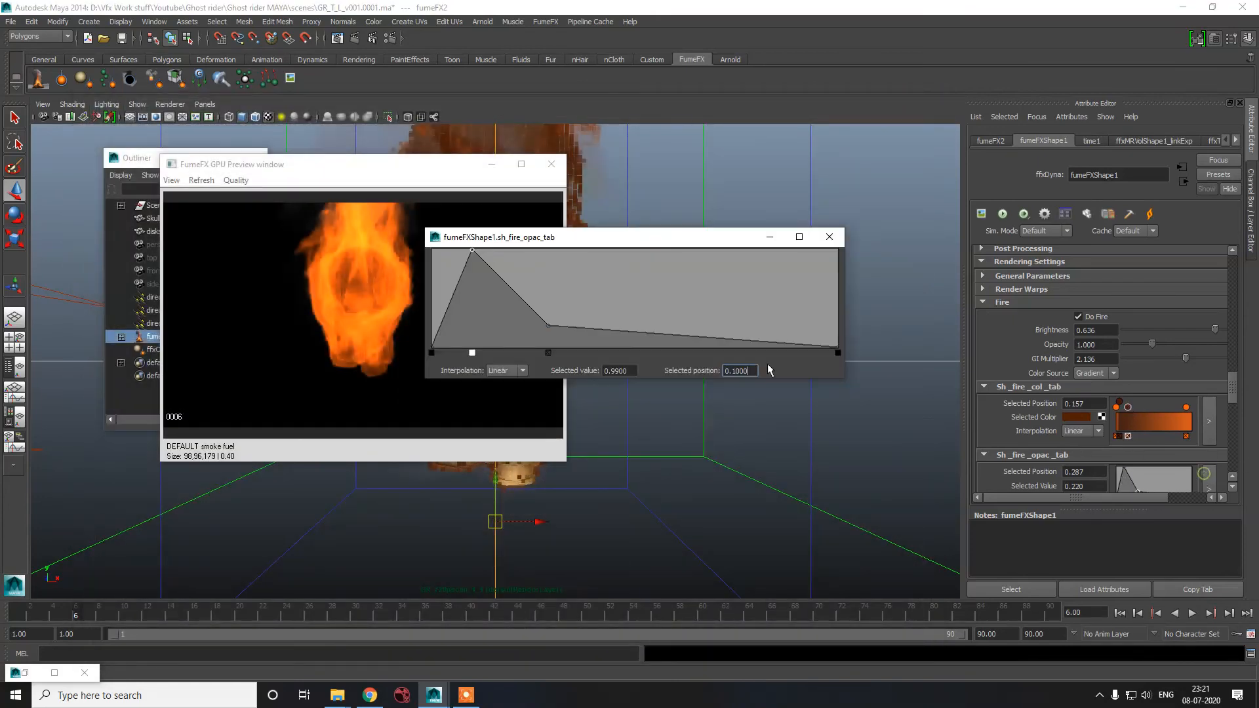
mouse_move(547, 330)
left_mouse_down()
mouse_move(549, 295)
mouse_move(543, 336)
mouse_move(539, 310)
left_mouse_up()
mouse_move(615, 318)
left_mouse_down()
mouse_move(623, 276)
mouse_move(616, 323)
left_mouse_up()
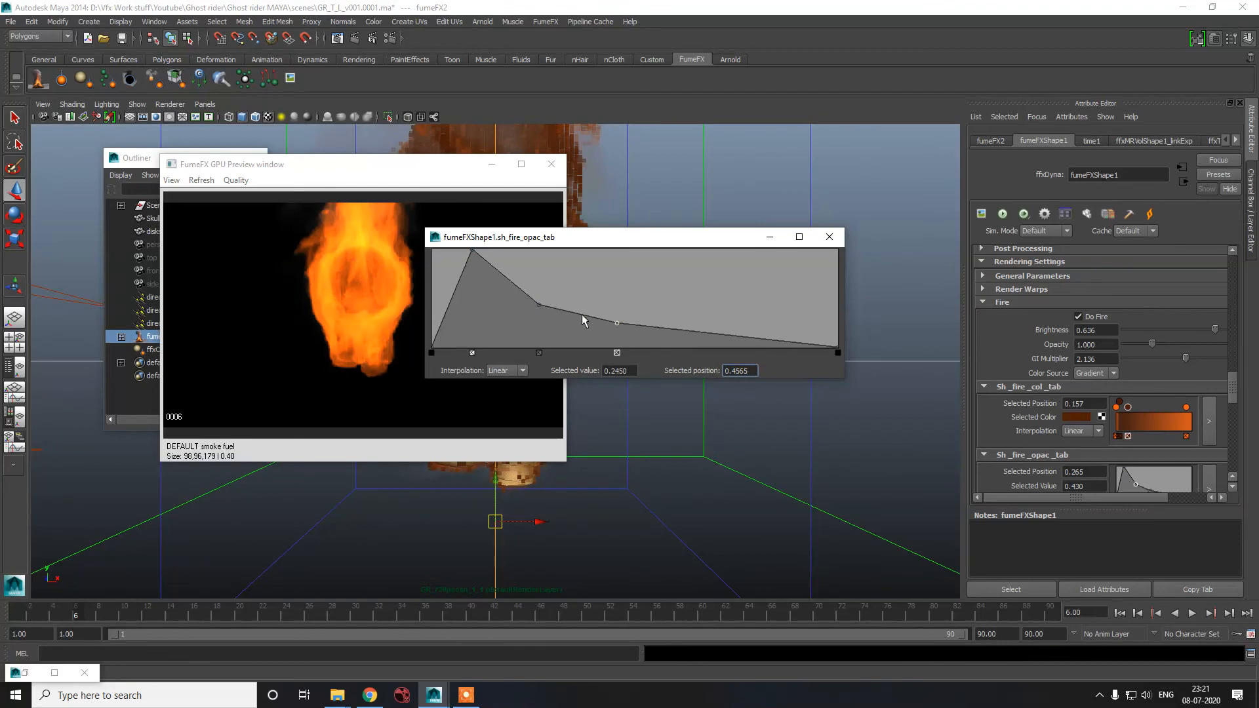
left_click_drag(445, 293, 450, 295)
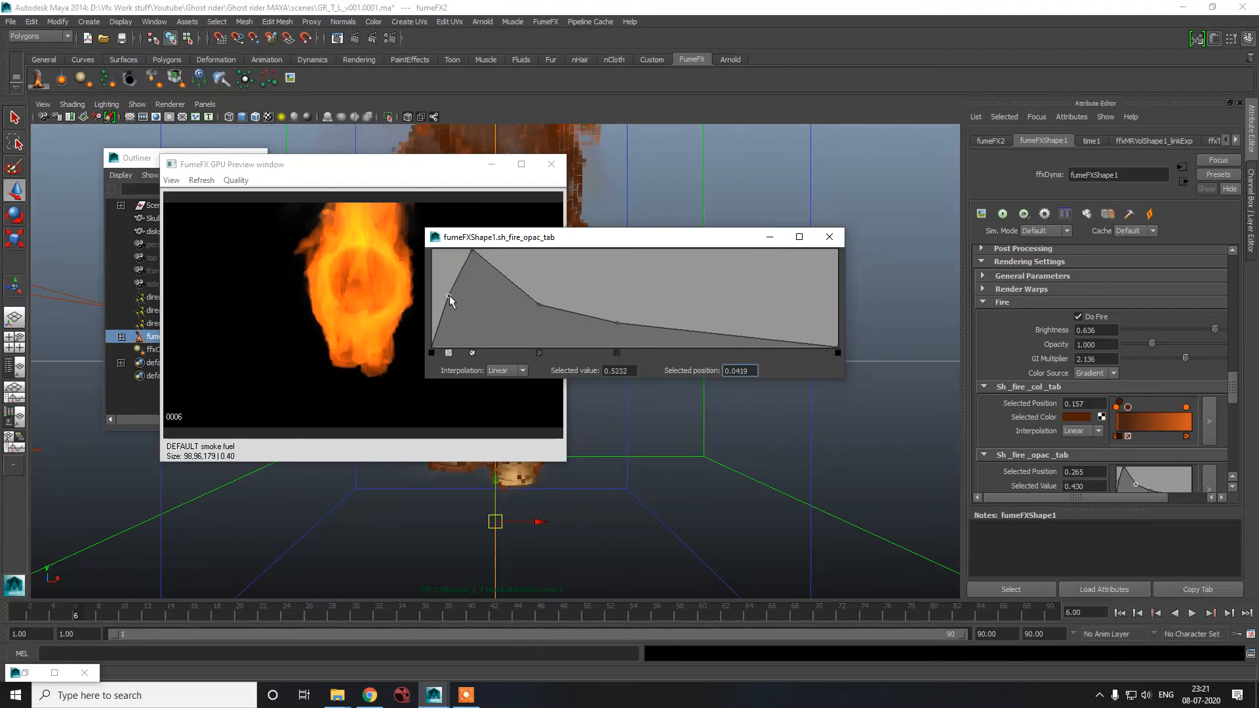
- Raise the tail of the fire opacity curve with added points, including 0.2185 at 0.7065 and 0.0861 at 0.9726, and re-render the frame
left_click(717, 329)
left_click_drag(717, 323, 826, 338)
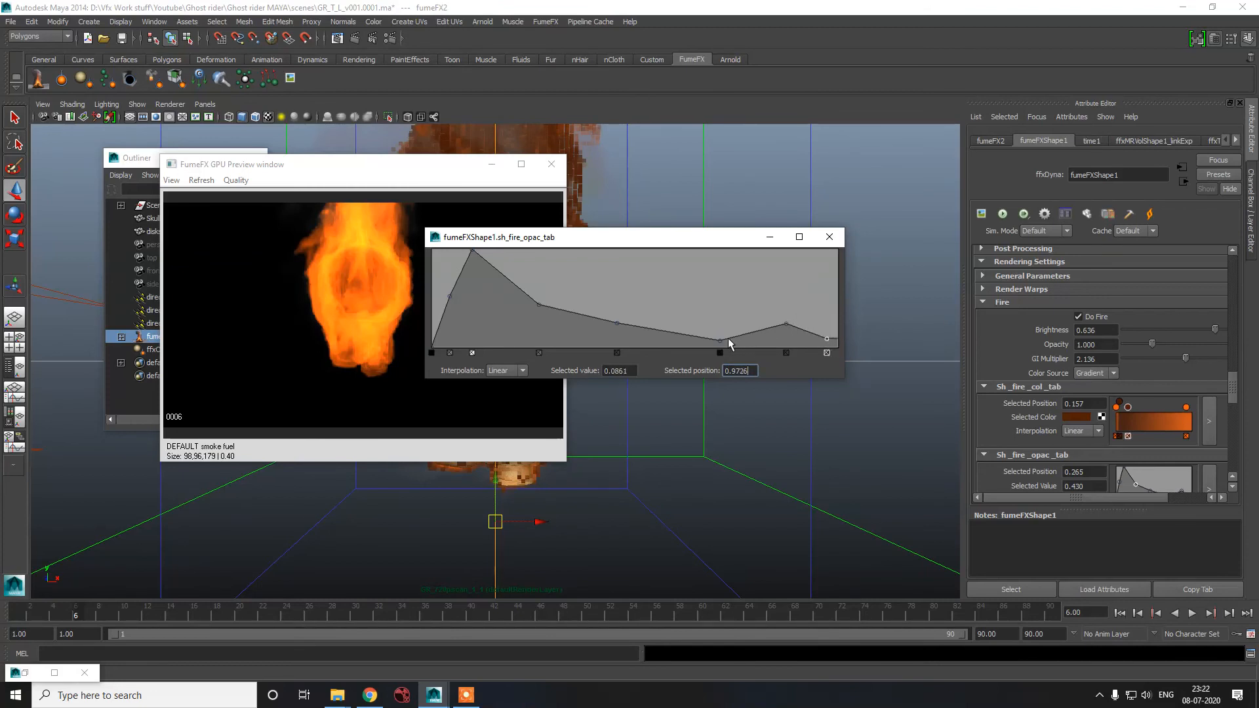
left_click_drag(719, 340, 718, 326)
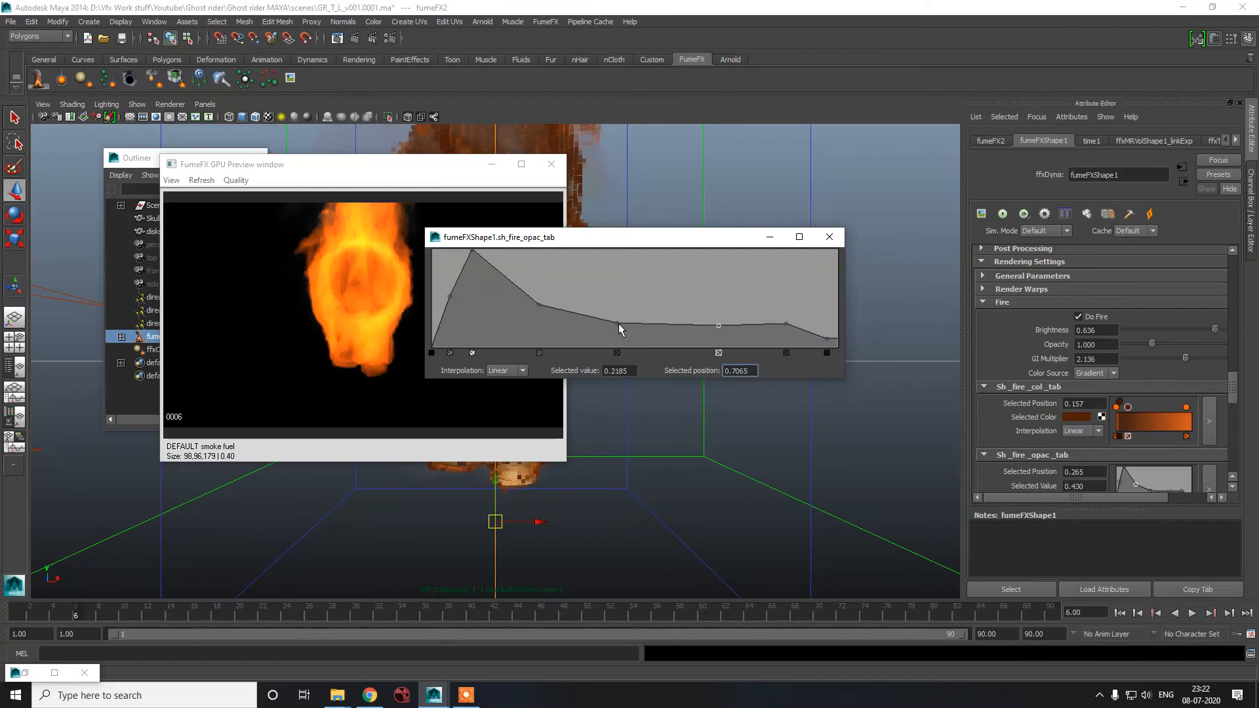
left_click_drag(619, 324, 617, 321)
left_click(829, 237)
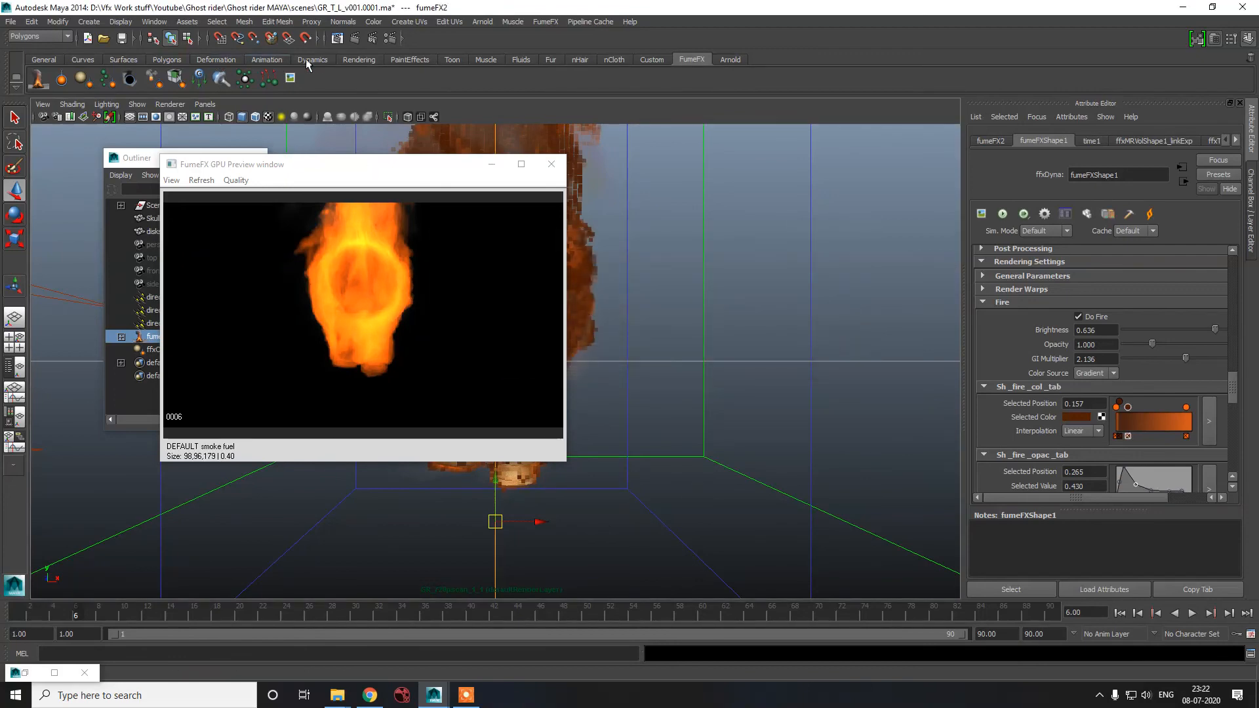
left_click(338, 38)
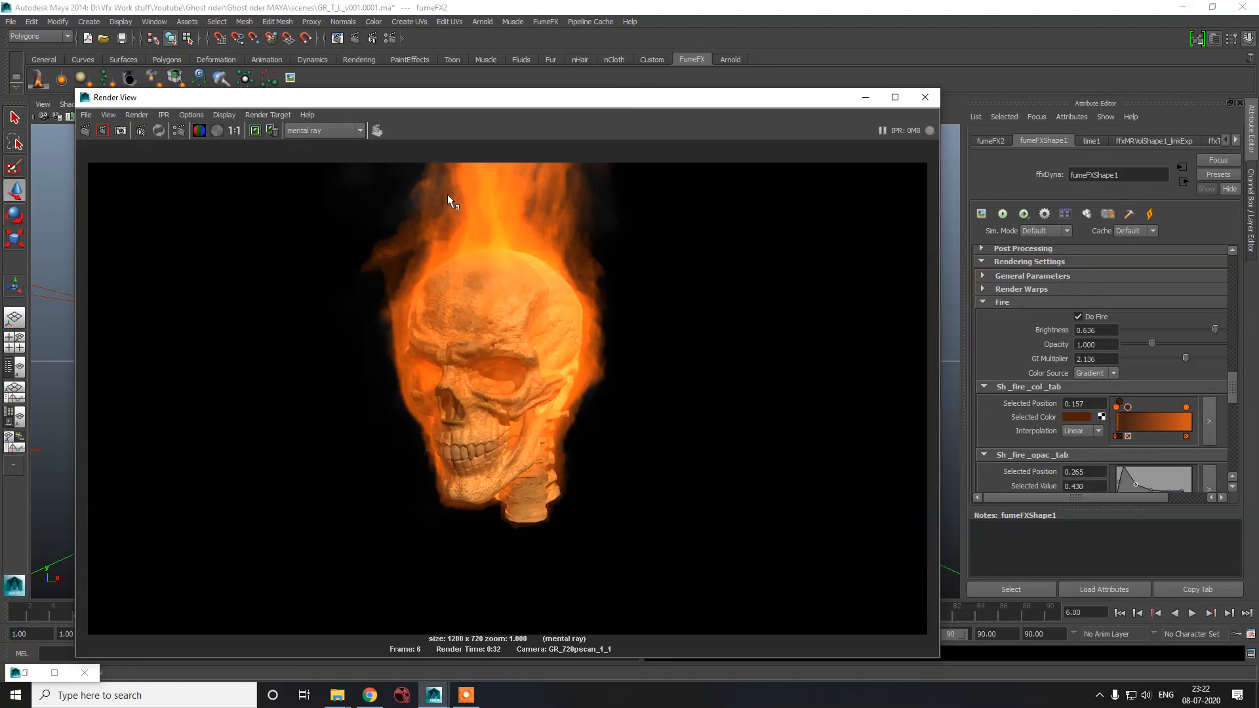
- Check the luminance of the re-rendered fire, restore the all-channels display and close the render window
left_click(230, 115)
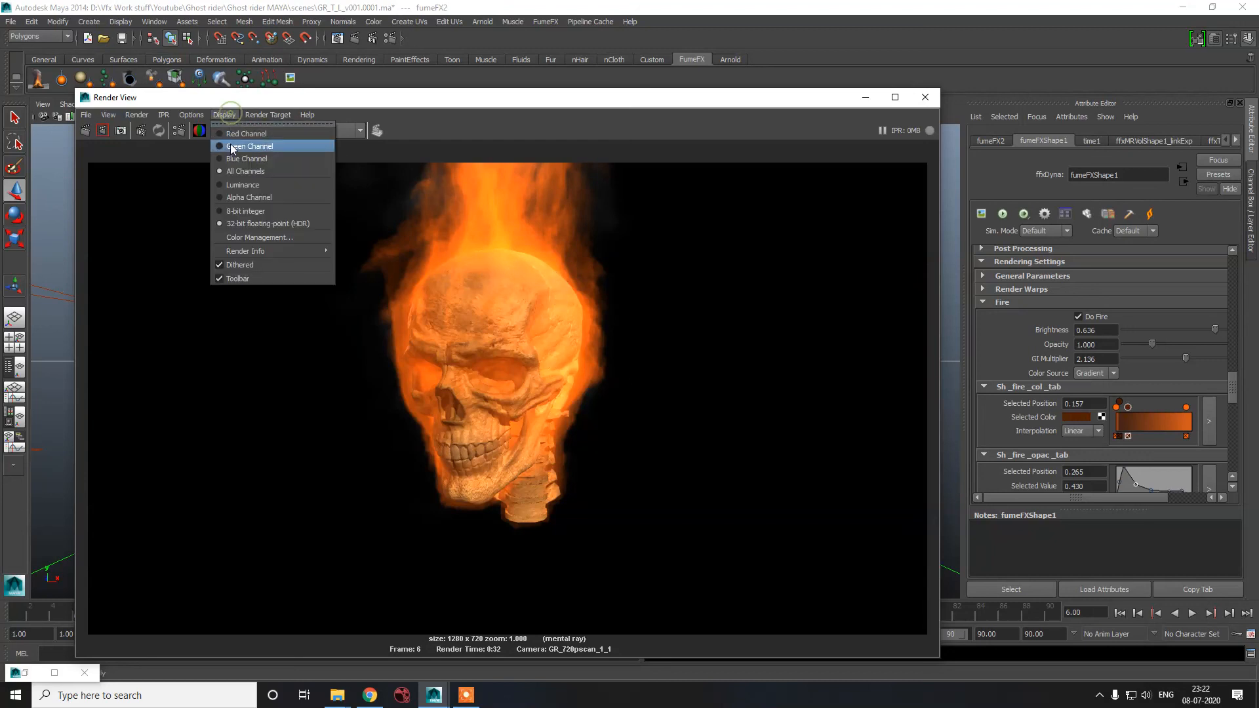
left_click(238, 179)
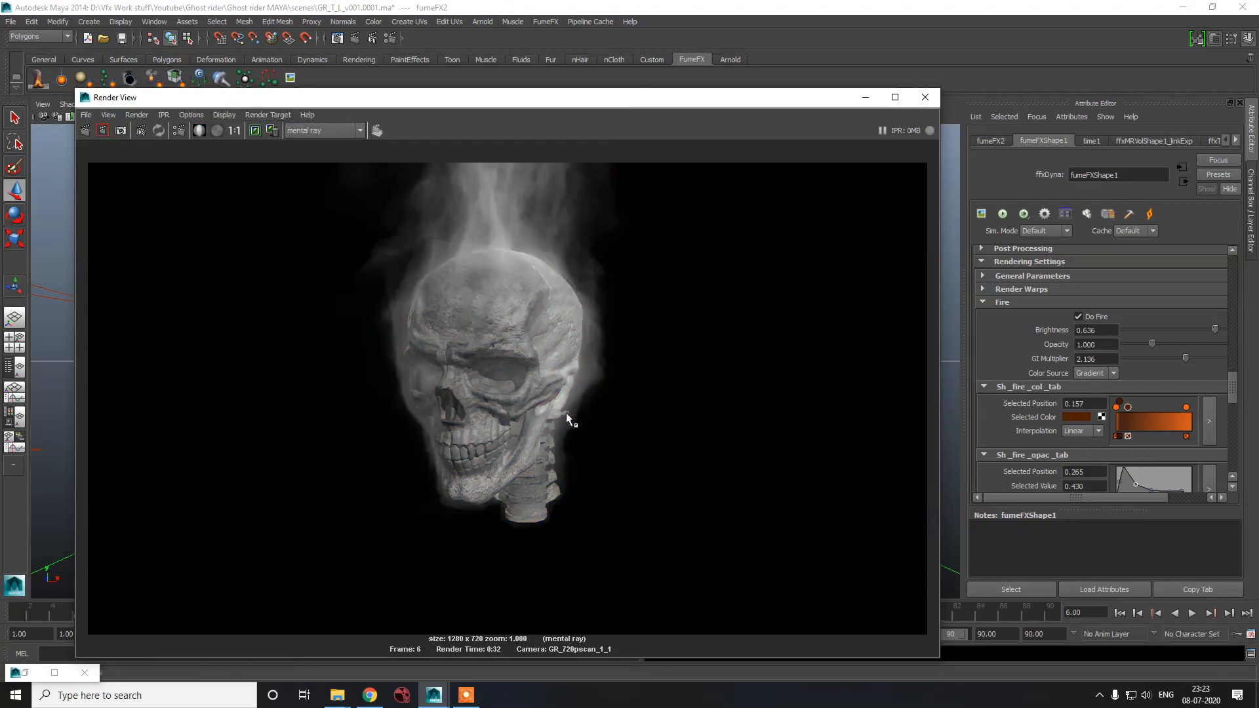
left_click(223, 114)
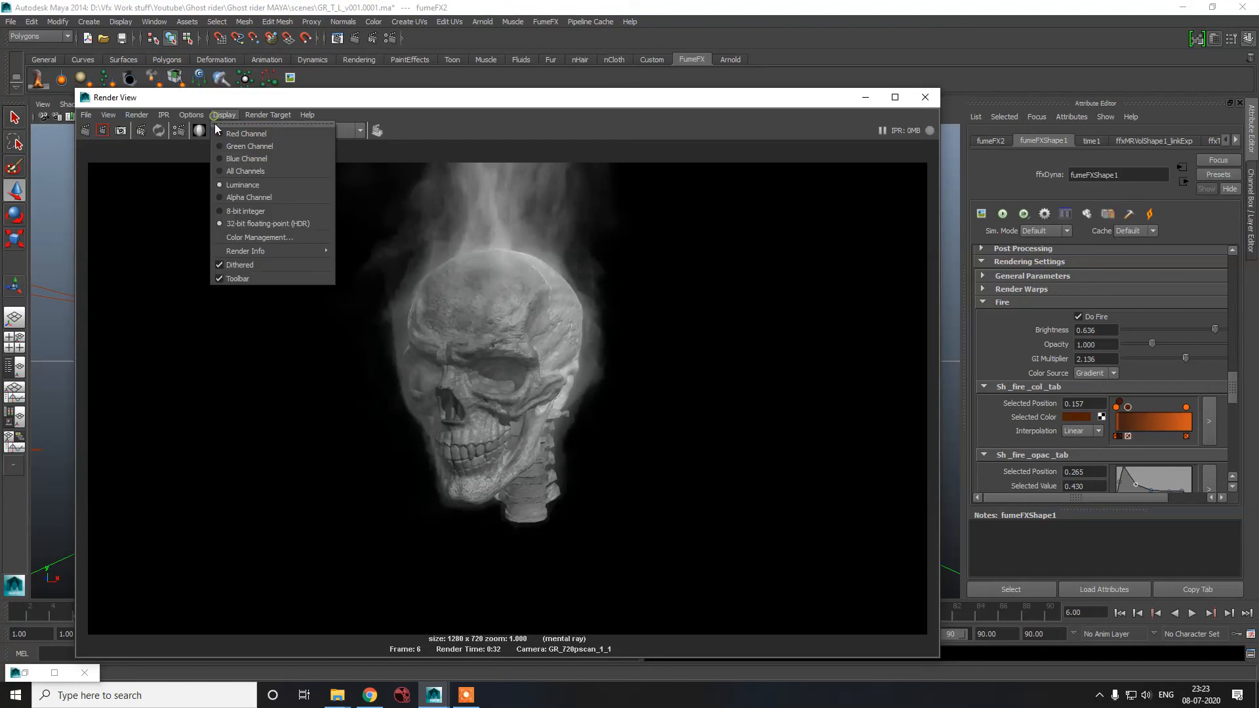
left_click(226, 160)
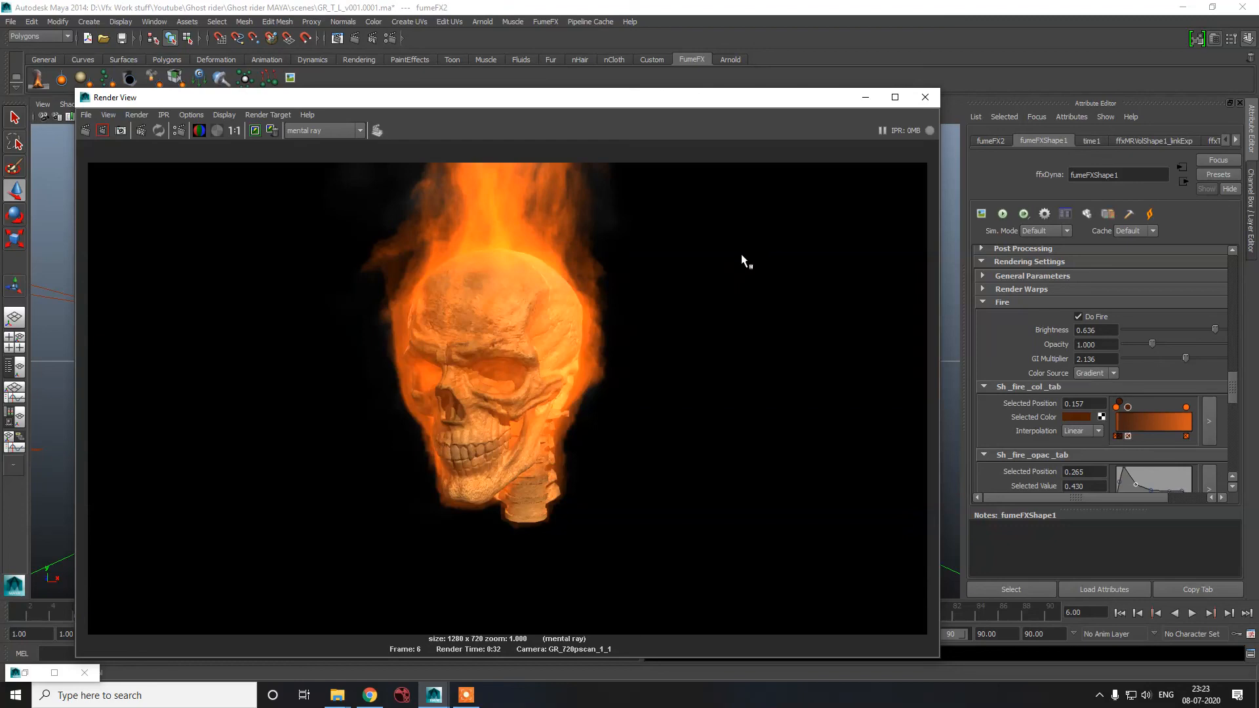
left_click(925, 97)
- Try FumeFX grid spacings of 0.200, 0.188 and 0.180 in the general parameters
scroll(1057, 321, "up", 10)
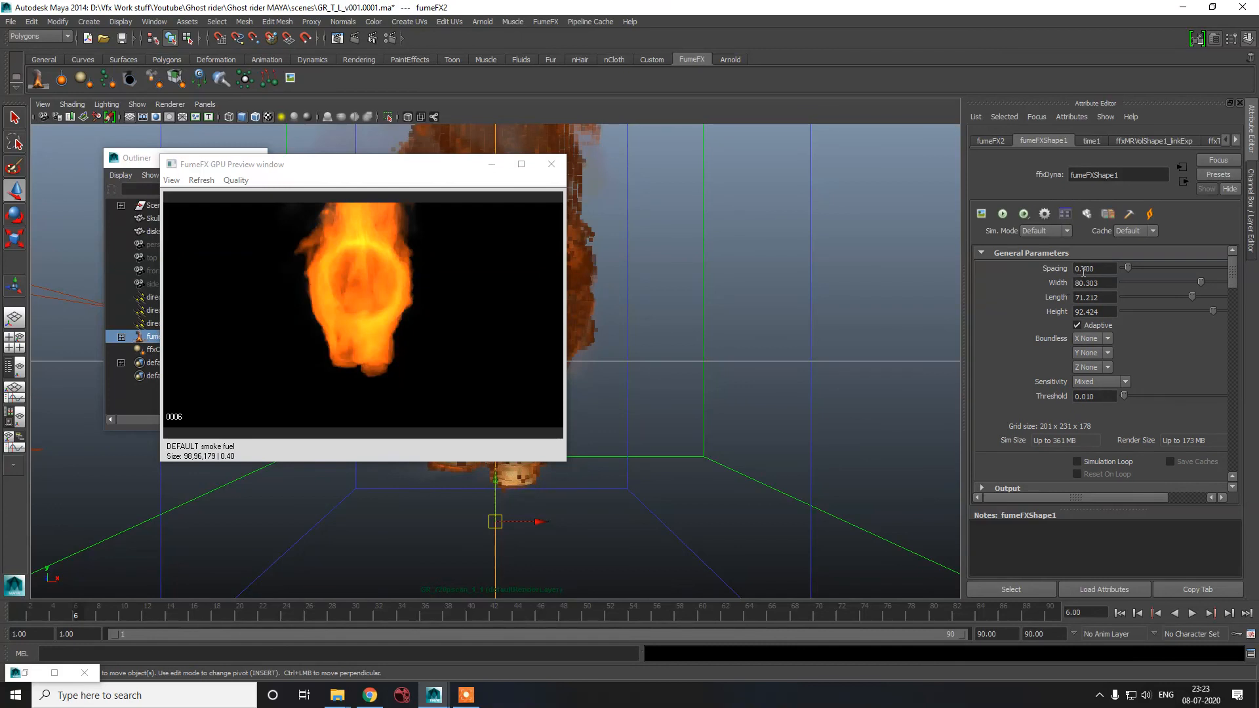
left_click_drag(1083, 268, 1113, 279)
type("200")
key("Return")
left_click_drag(1084, 269, 1097, 270)
type("188")
key("Return")
left_click_drag(1085, 268, 1098, 268)
type("180")
key("Return")
left_click(1012, 284)
- Set the FumeFX grid spacing to 0.150, start the default simulation and save the scene
left_click_drag(1085, 268, 1097, 269)
type("150")
key("Return")
left_click(1003, 213)
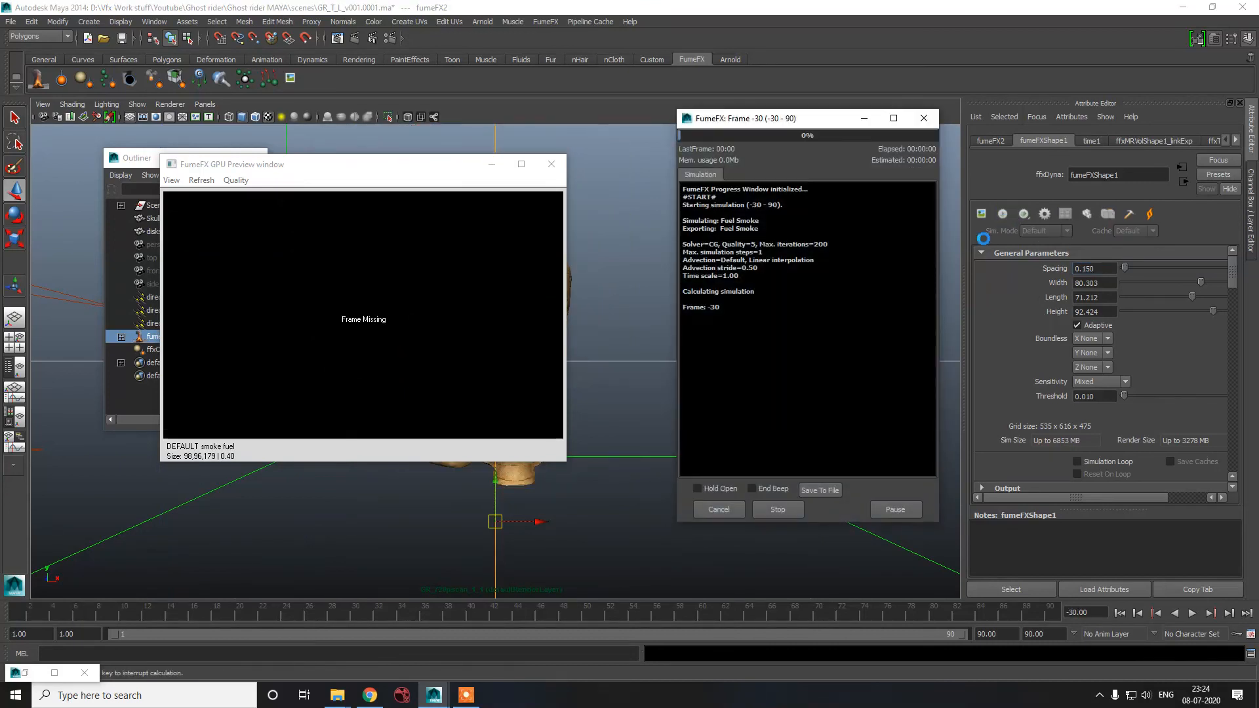
key("ctrl+s")
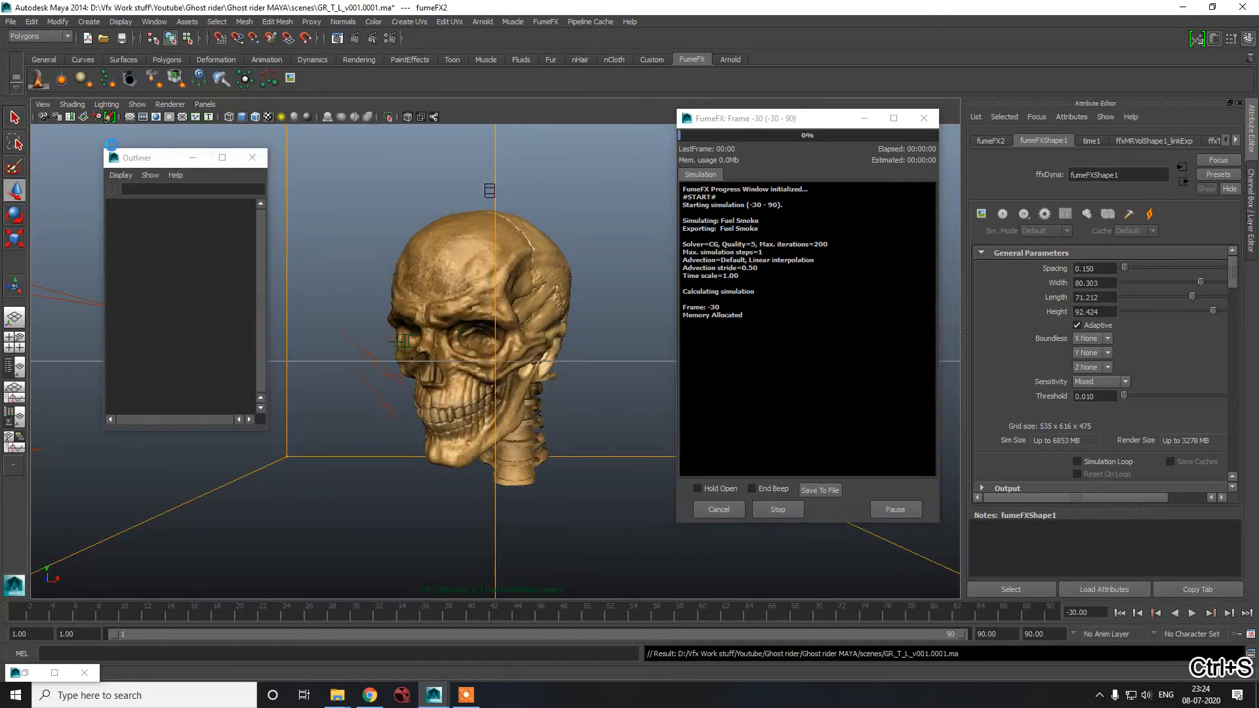